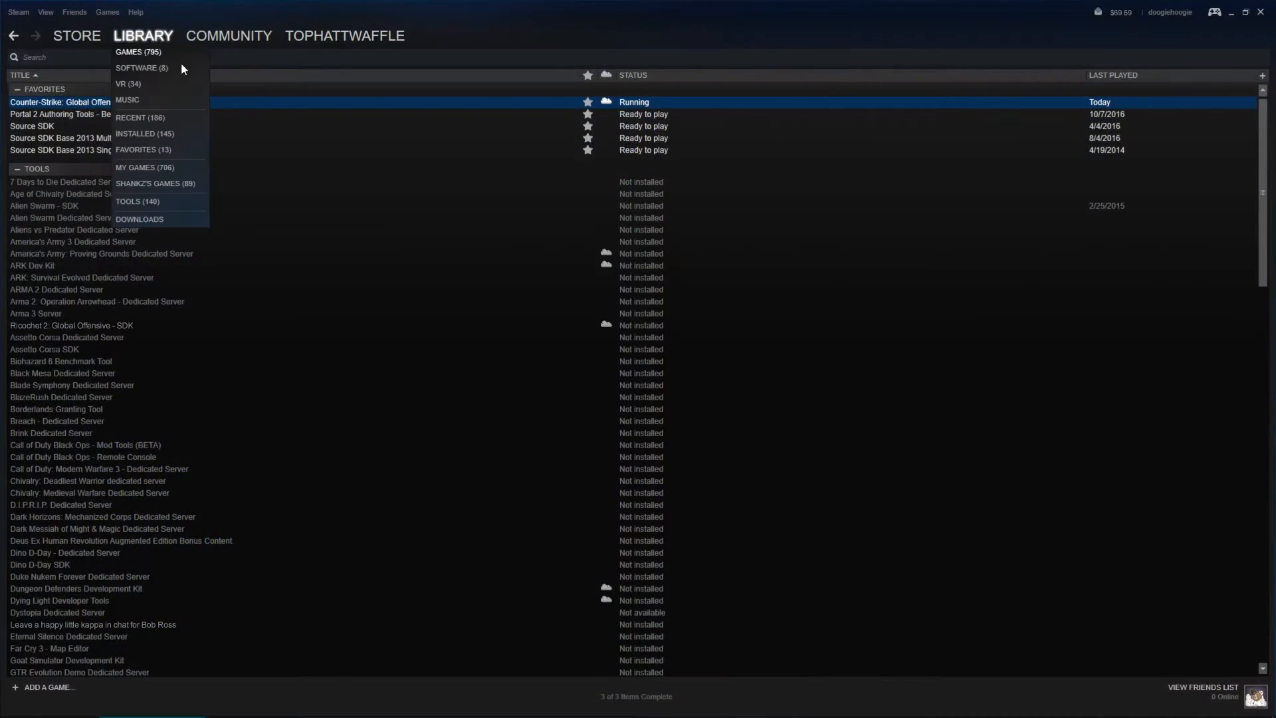
- Launch Hammer World Editor from the CS:GO SDK launcher in Steam's Tools library
{"action": "left_click", "coordinate": [137, 201]}
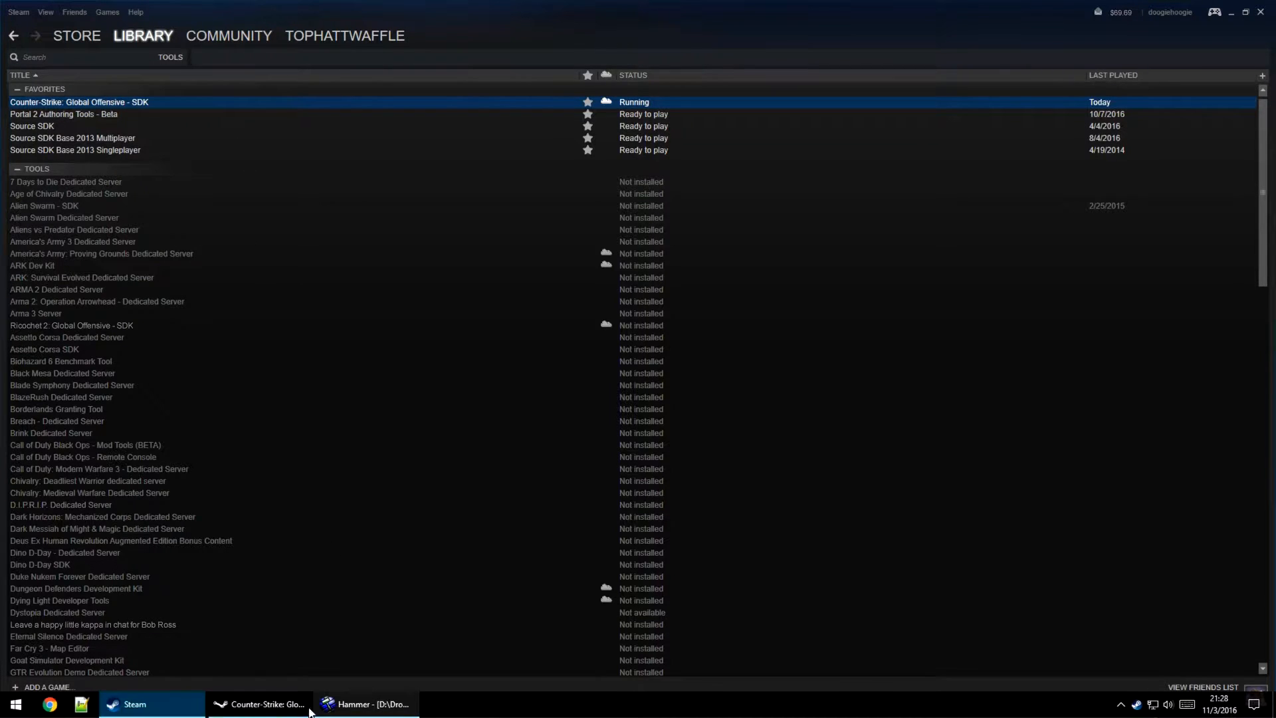
{"action": "left_click", "coordinate": [261, 704]}
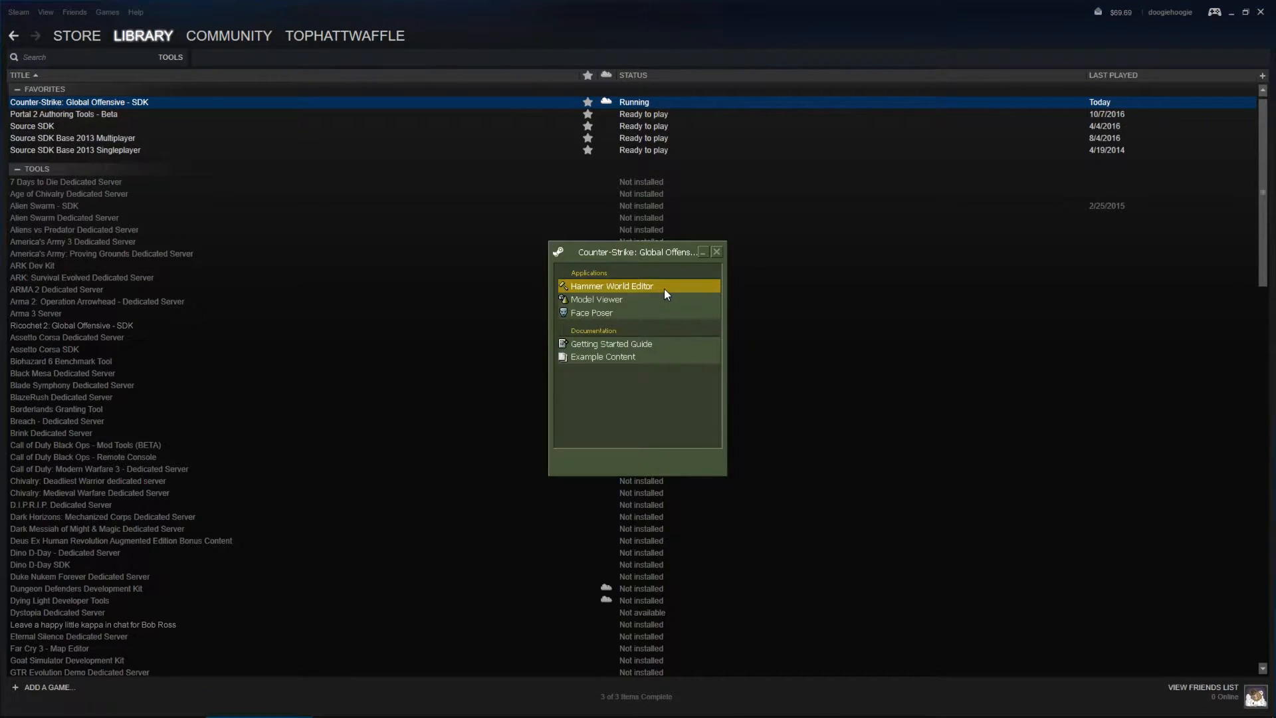
{"action": "left_click", "coordinate": [366, 703]}
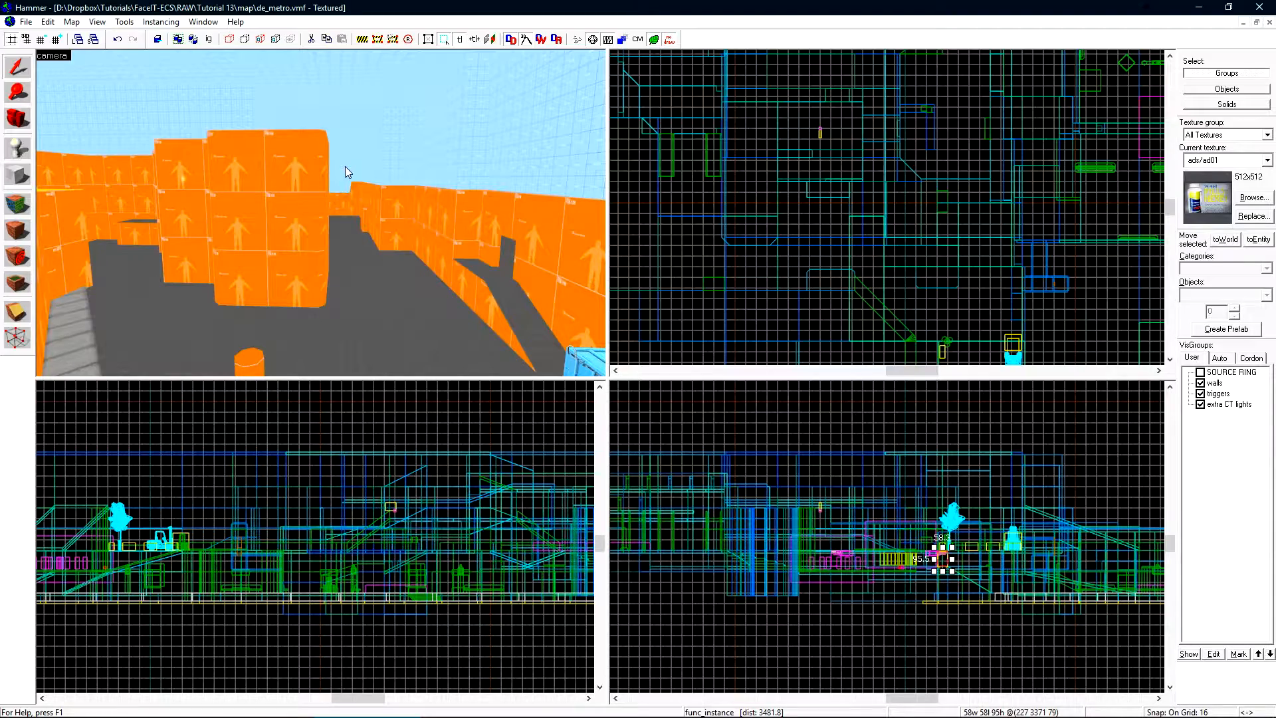
{"action": "key", "text": "z"}
{"action": "key", "text": "w"}
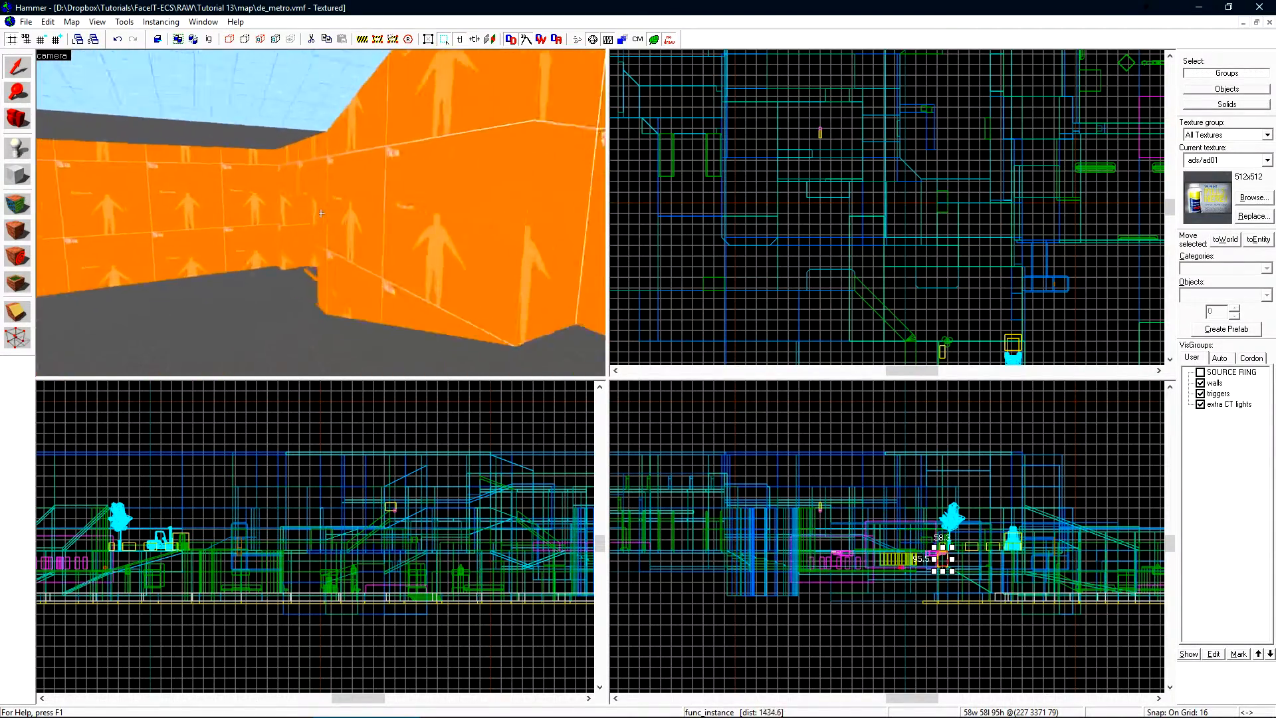
{"action": "key", "text": "w"}
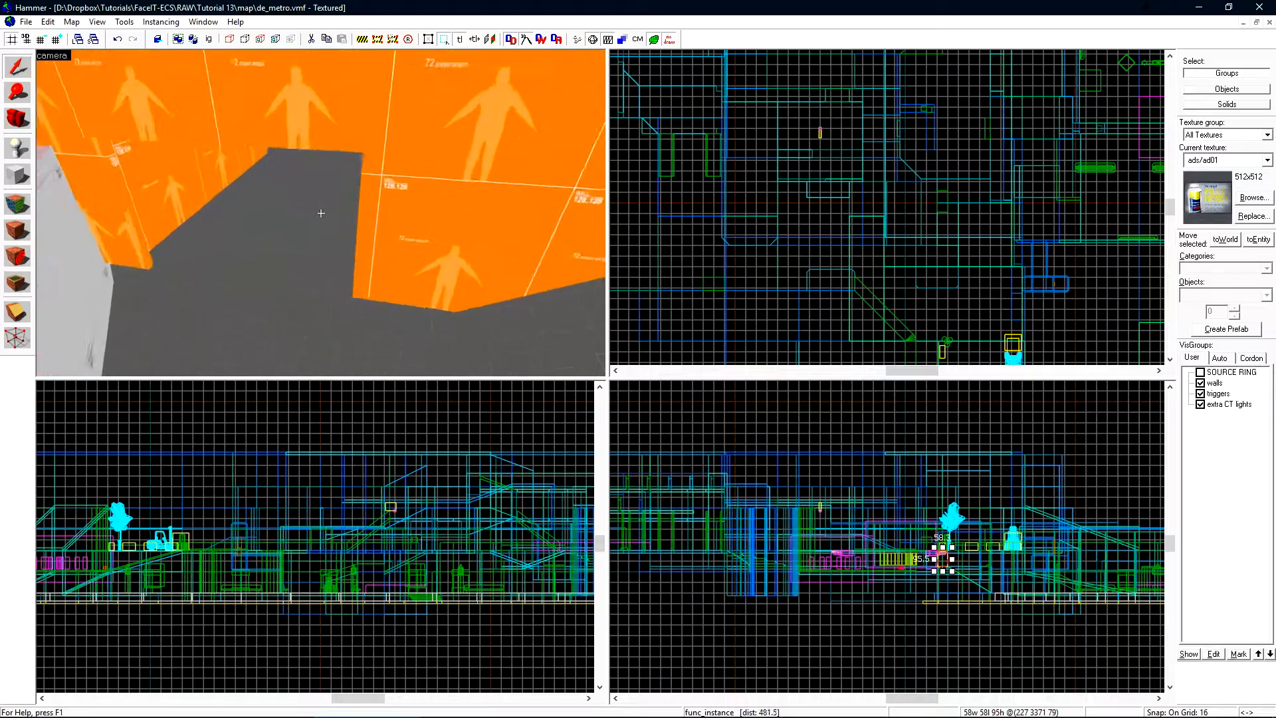
{"action": "key", "text": "w"}
{"action": "key", "text": "z"}
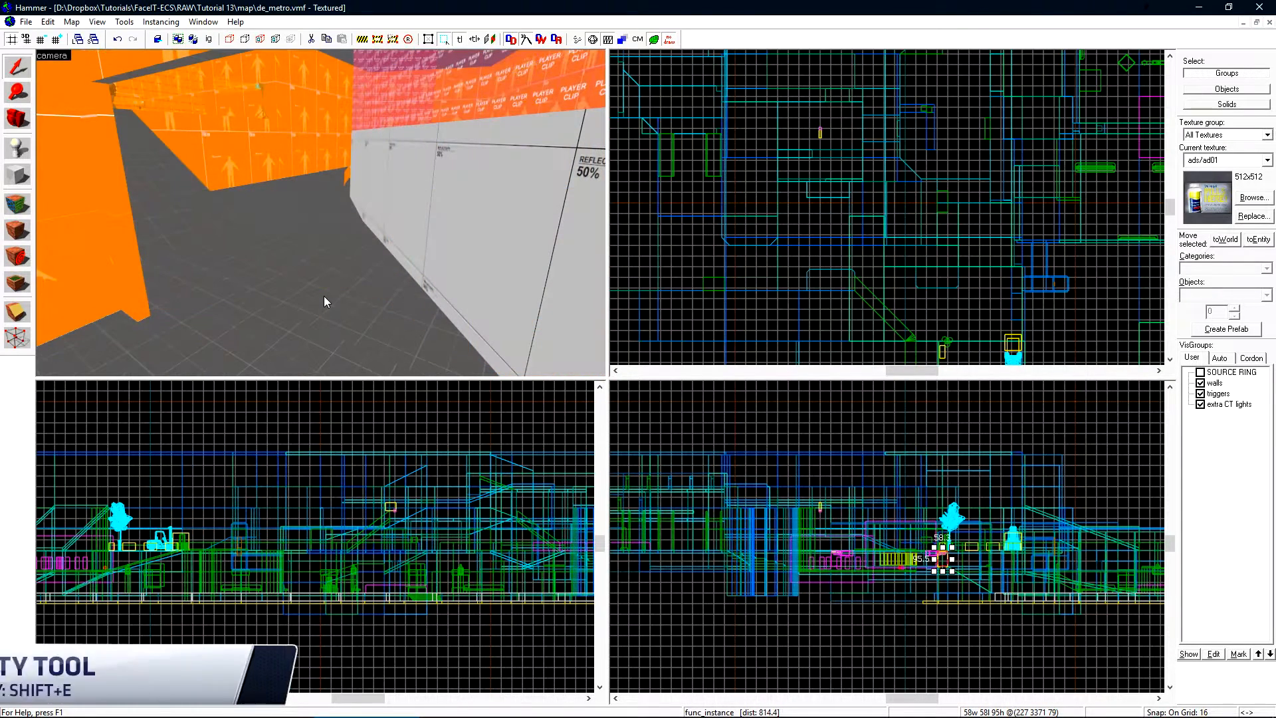
- Place a point entity on the corridor floor and change its class to env_projectedtexture
{"action": "key", "text": "shift+e"}
{"action": "left_click", "coordinate": [343, 288]}
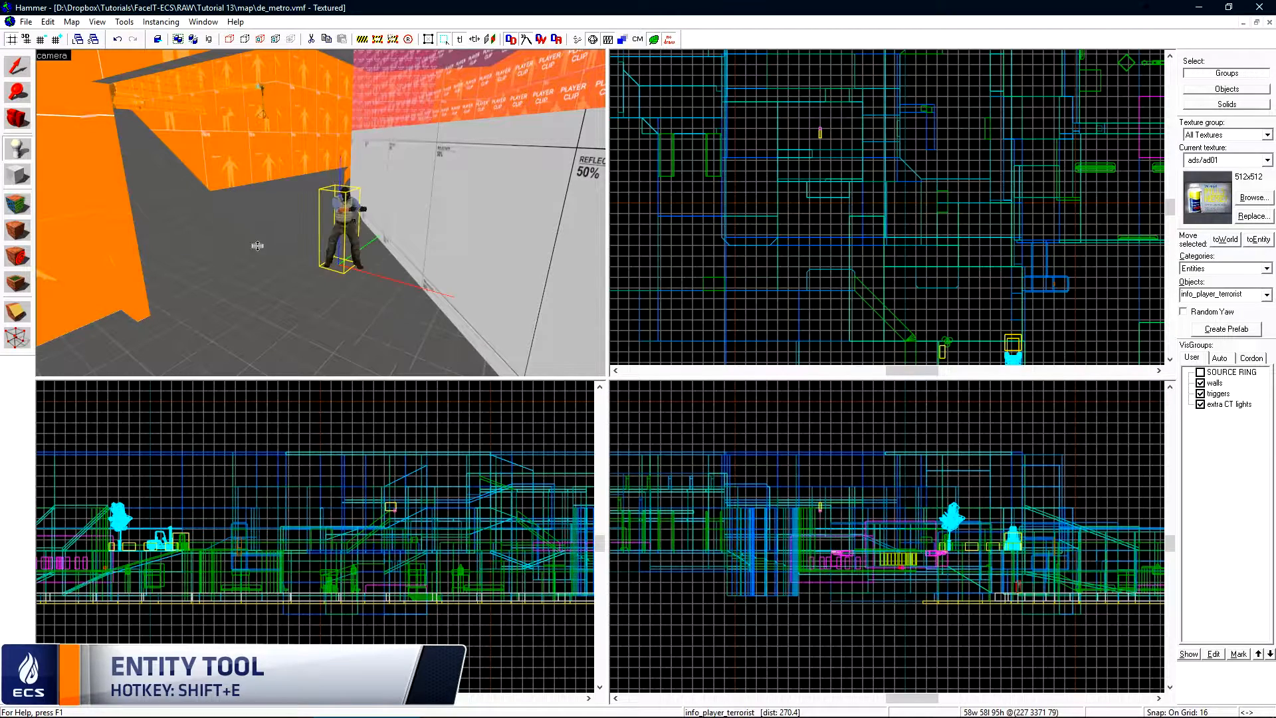
{"action": "key", "text": "shift+s"}
{"action": "double_click", "coordinate": [313, 242]}
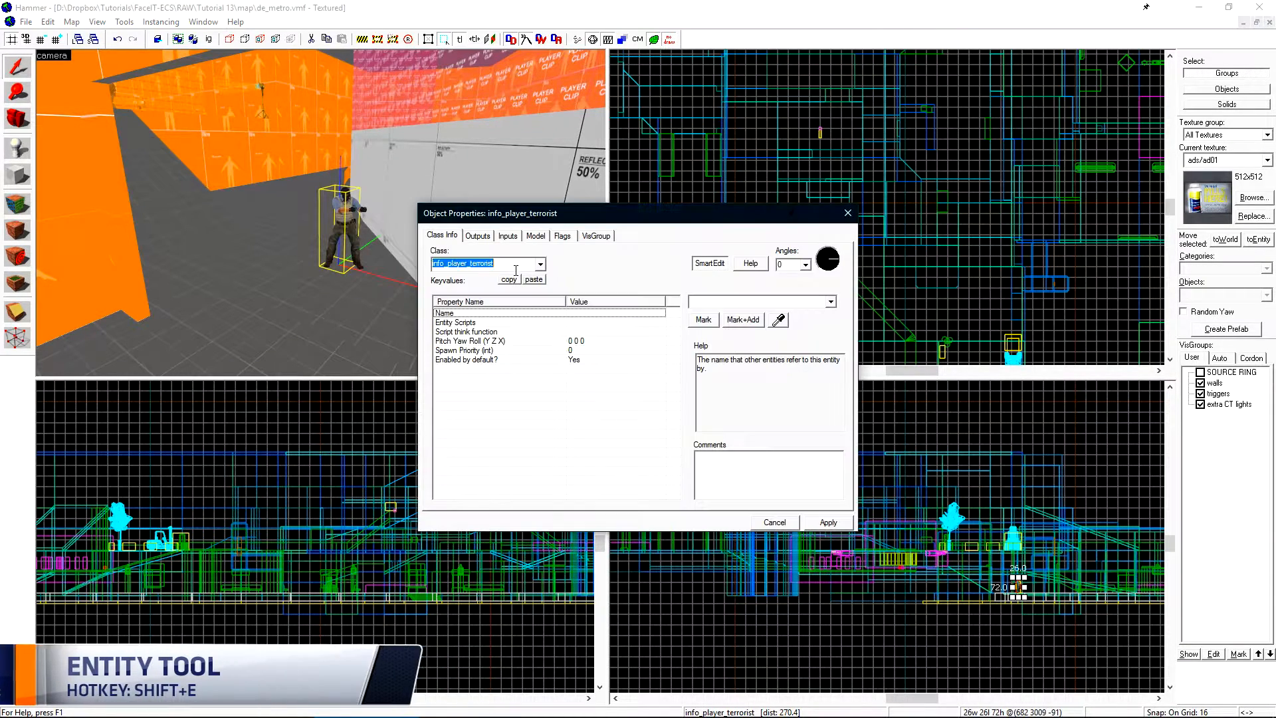
{"action": "type", "text": "env_projectedtexture"}
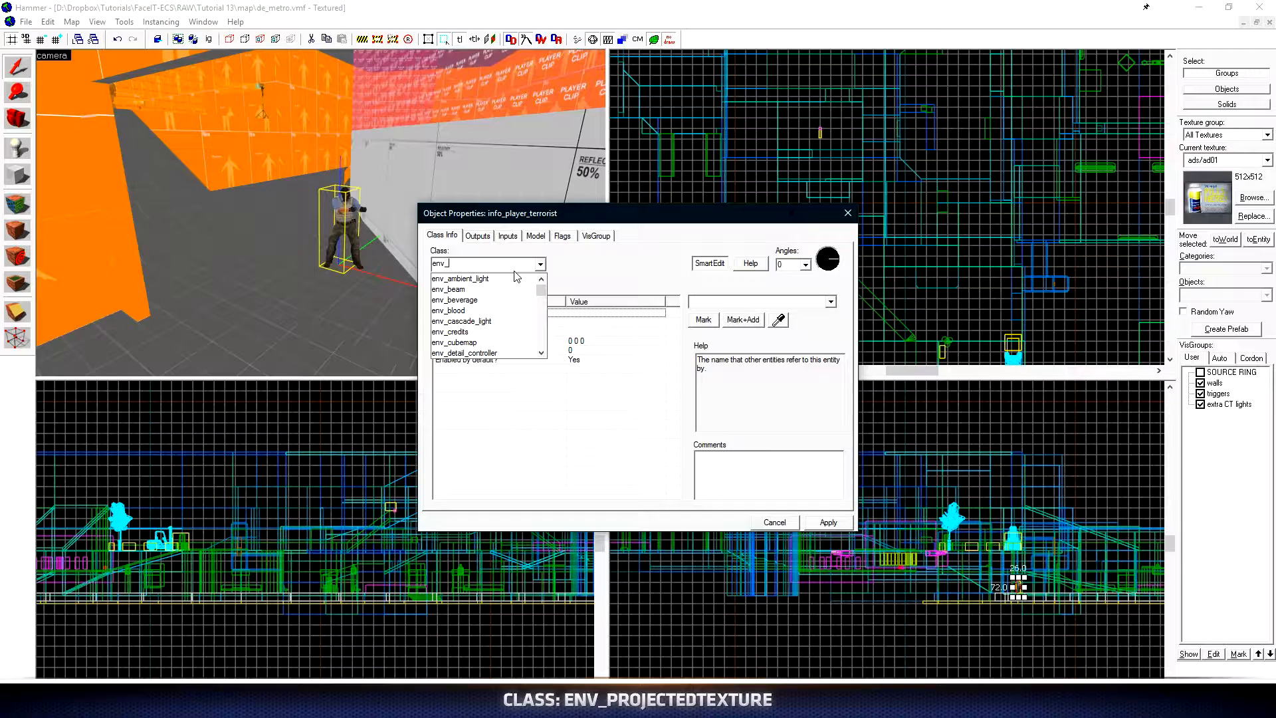
{"action": "key", "text": "Return"}
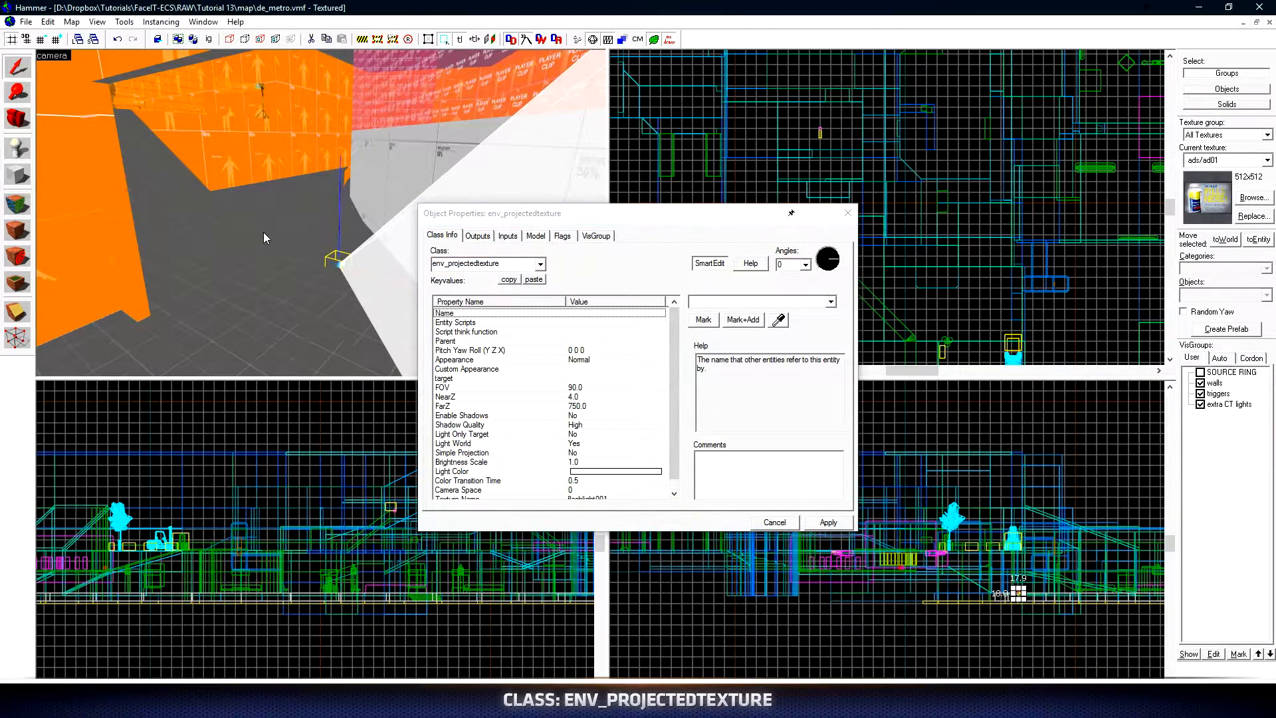
- Review the FOV property and apply the new projected texture's properties
{"action": "key", "text": "Left"}
{"action": "key", "text": "Left"}
{"action": "key", "text": "Left"}
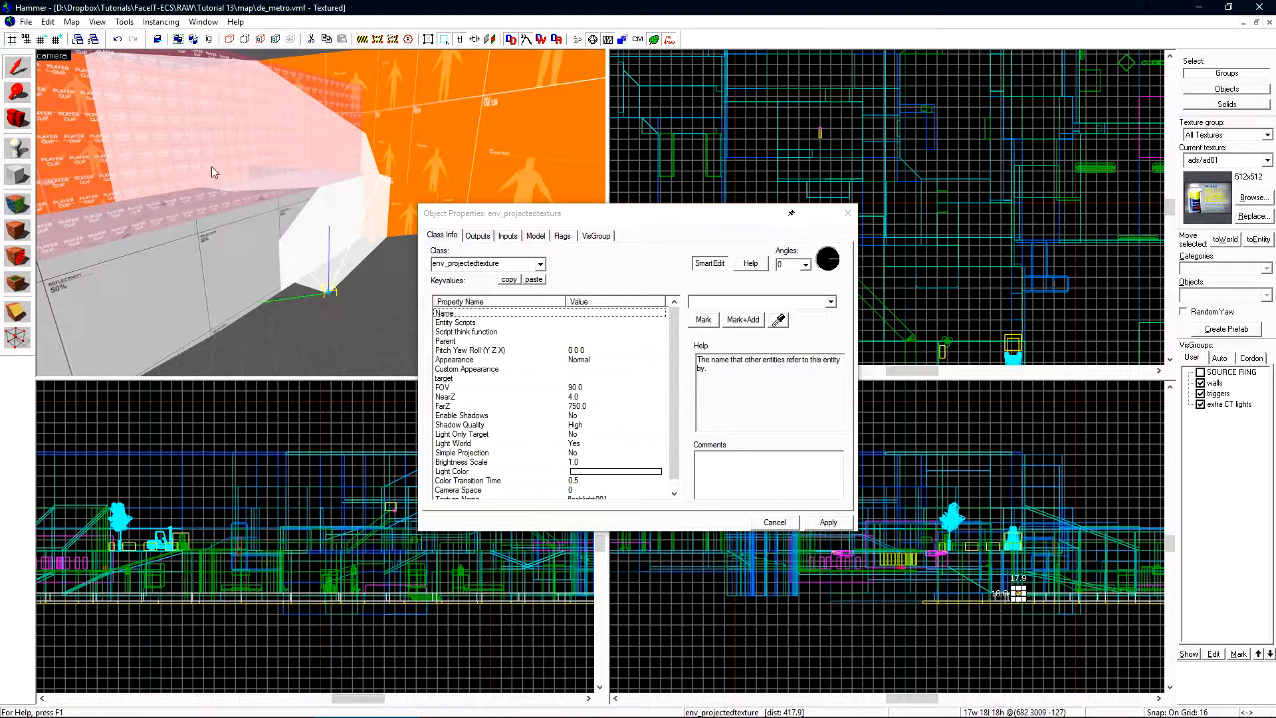
{"action": "left_click", "coordinate": [497, 388]}
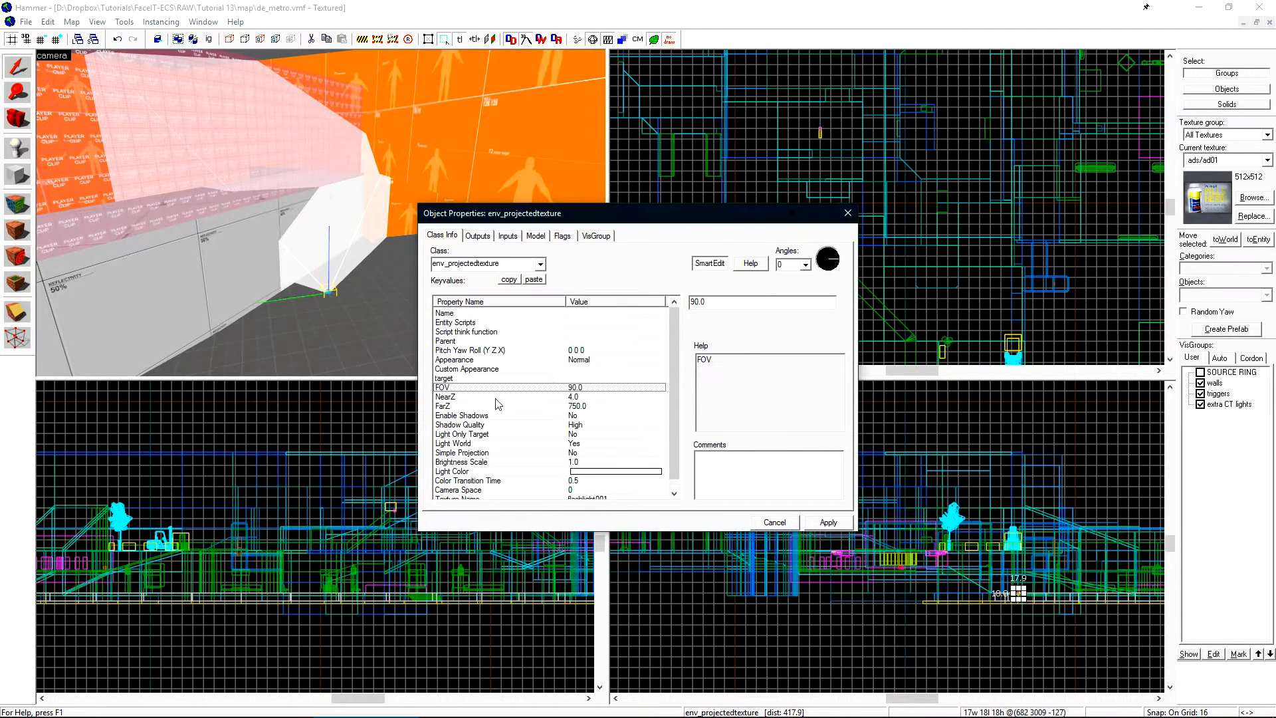
{"action": "left_click", "coordinate": [829, 523]}
- Rotate the projected texture to yaw 105 and set its FOV to 60
{"action": "key", "text": "ctrl+e"}
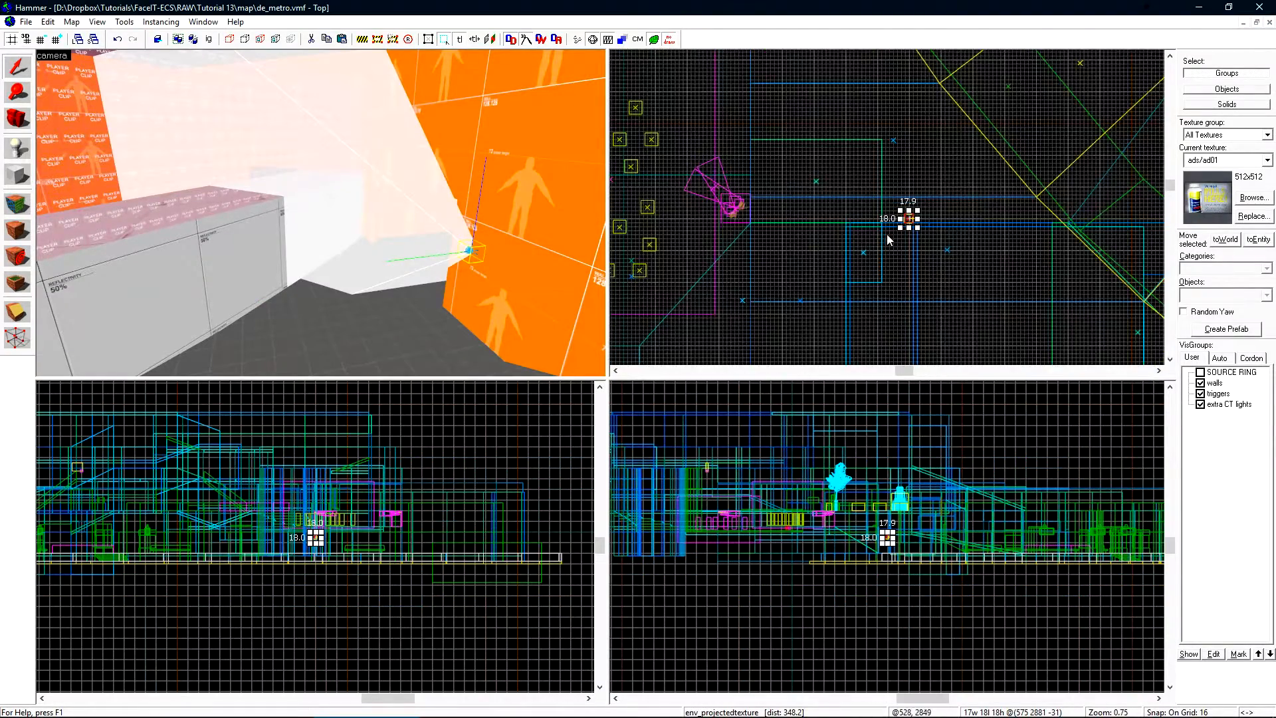
{"action": "scroll", "coordinate": [887, 240], "scroll_direction": "up", "scroll_amount": 2}
{"action": "left_click", "coordinate": [912, 216]}
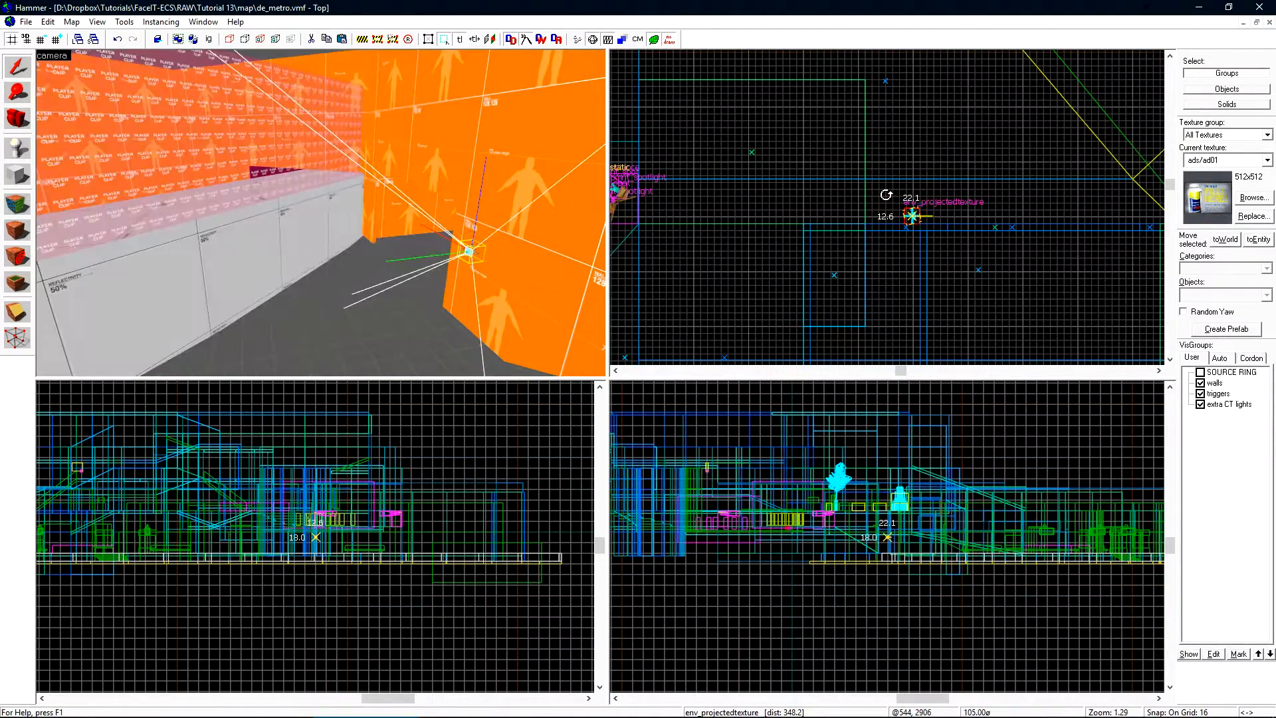
{"action": "key", "text": "alt+Return"}
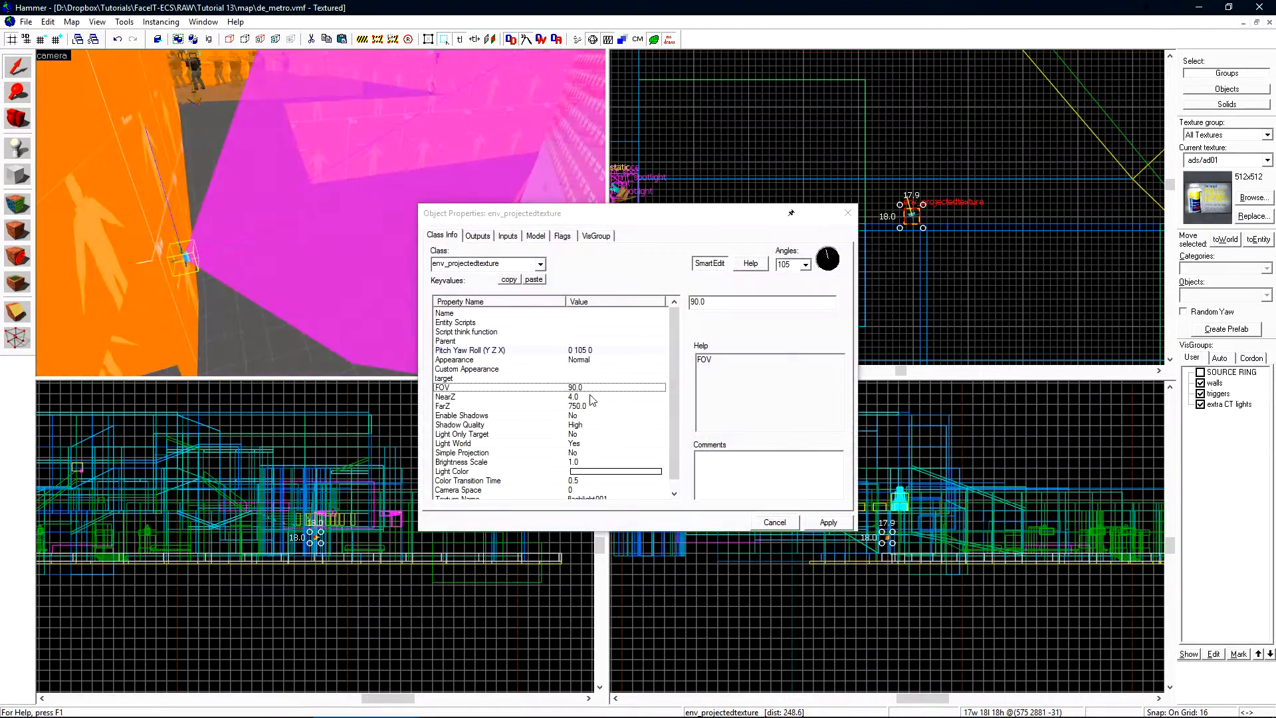
{"action": "double_click", "coordinate": [590, 389]}
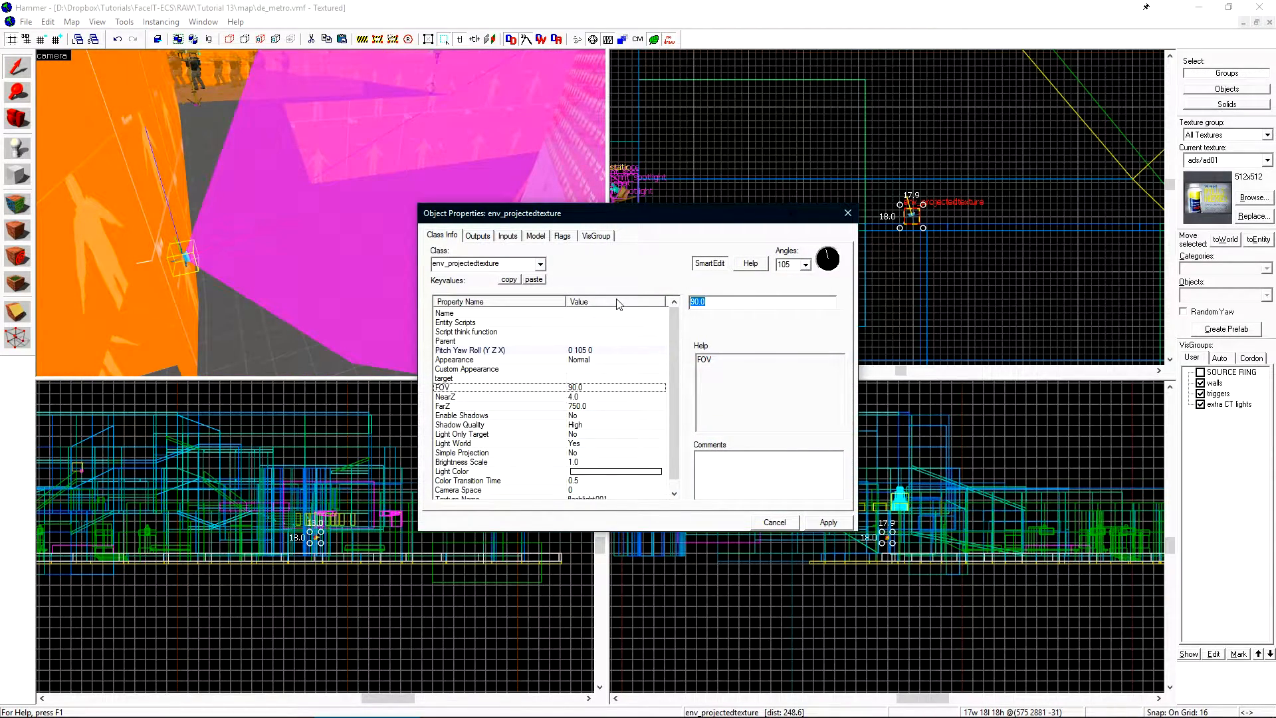
{"action": "type", "text": "60"}
{"action": "key", "text": "Return"}
{"action": "key", "text": "z"}
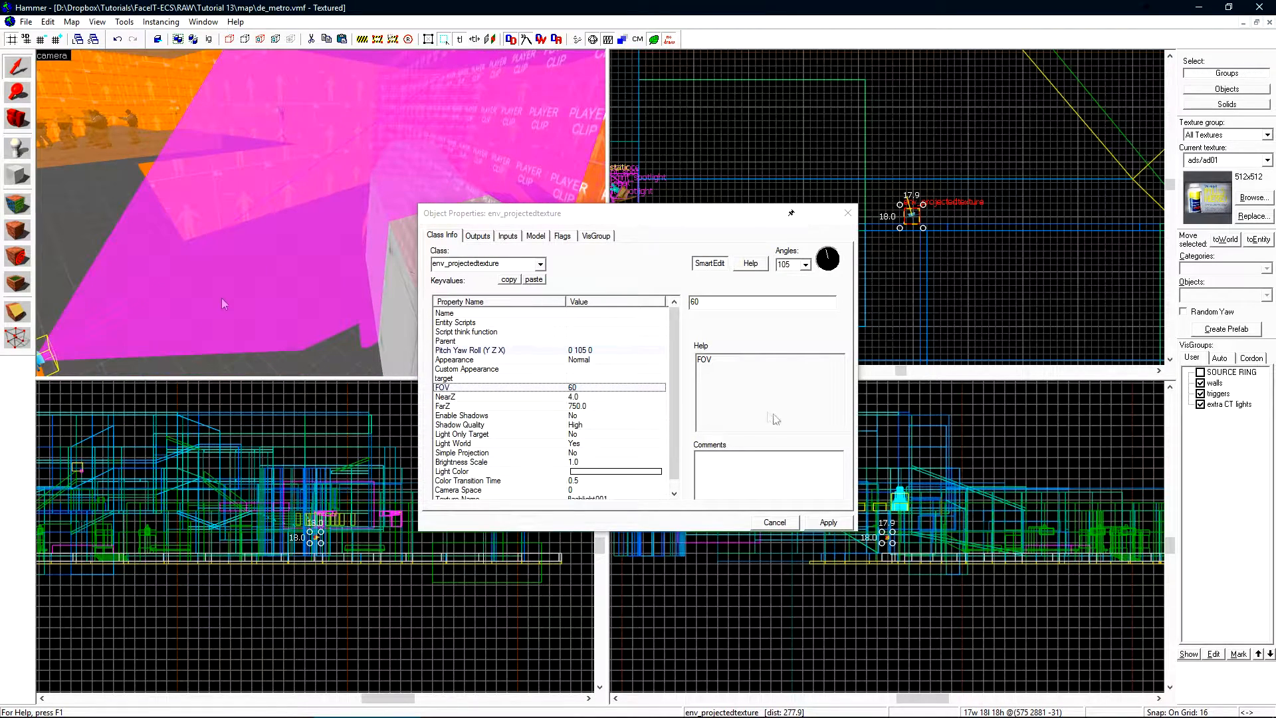
- Hide the world brushes and set the projected texture's FarZ to 1500
{"action": "key", "text": "ctrl+h"}
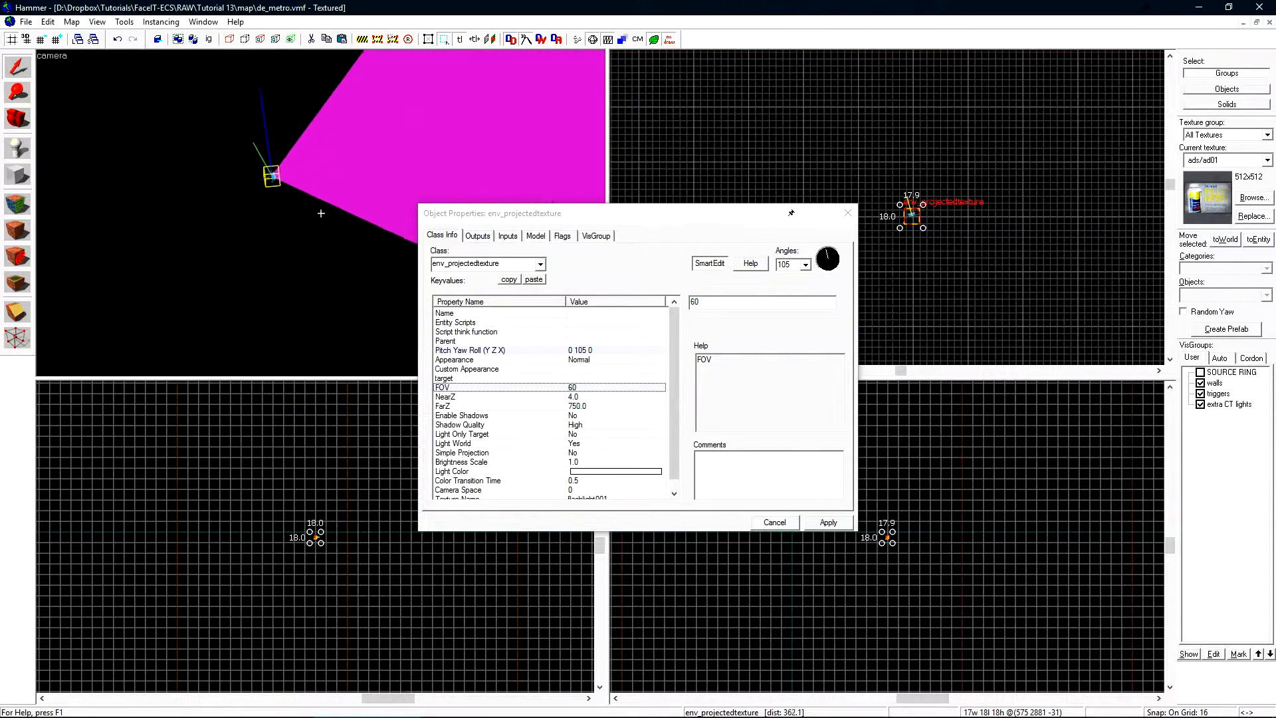
{"action": "key", "text": "z"}
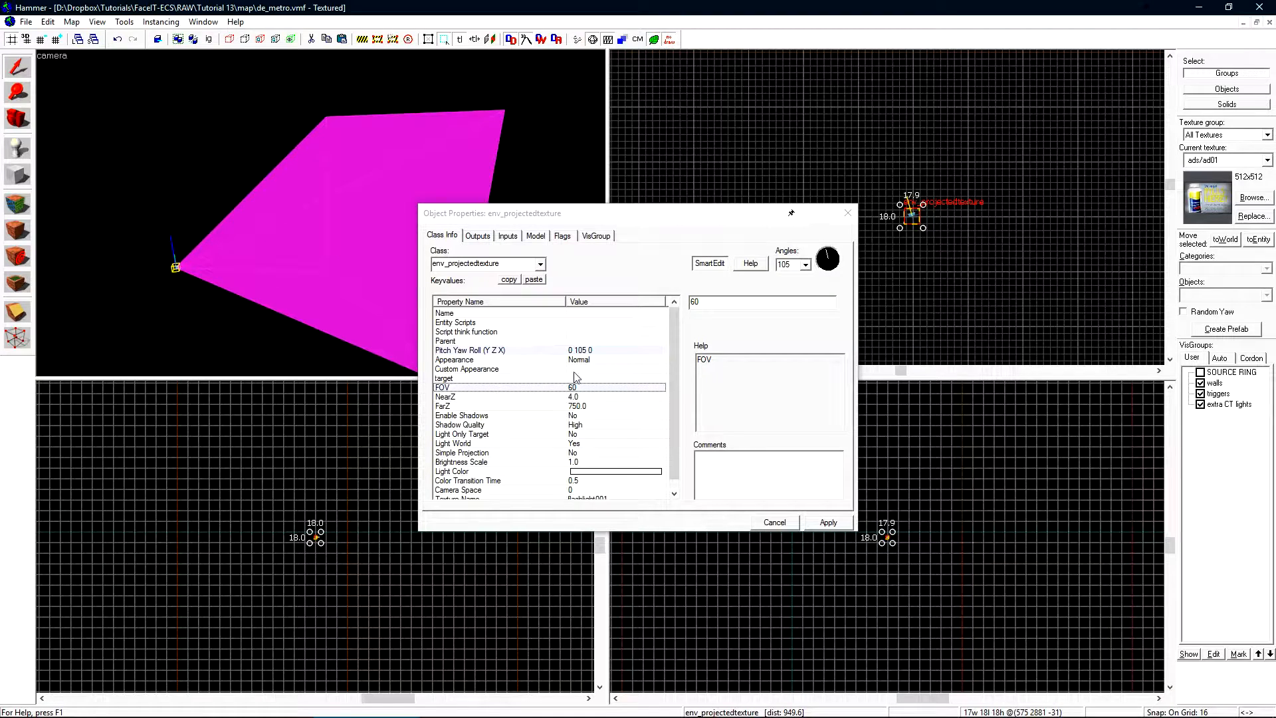
{"action": "left_click", "coordinate": [553, 406]}
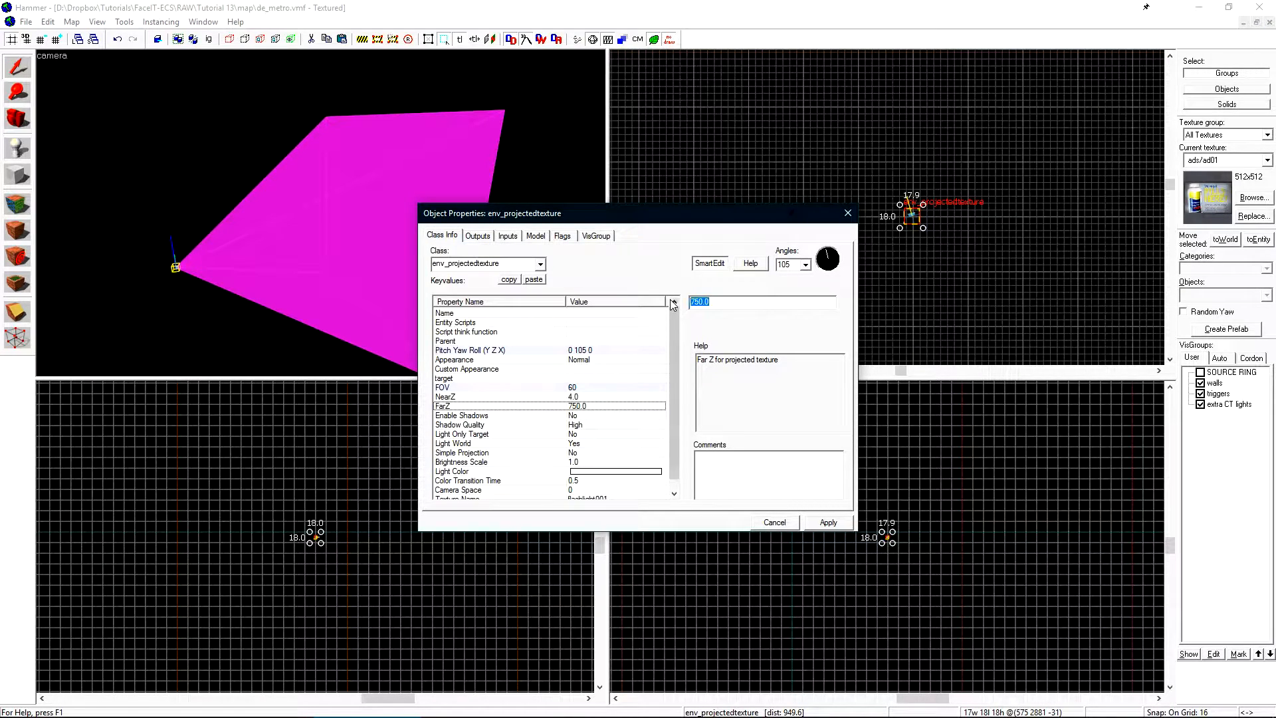
{"action": "type", "text": "150"}
{"action": "key", "text": "Return"}
{"action": "left_click", "coordinate": [236, 299]}
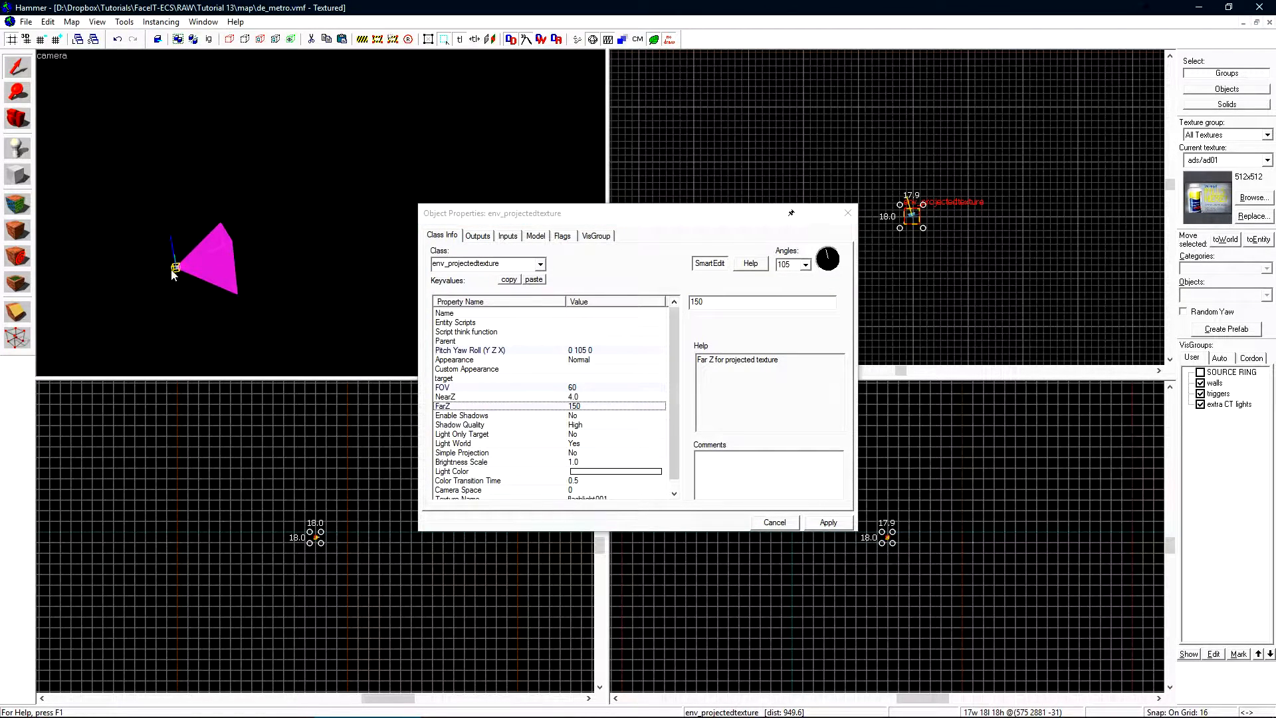
{"action": "left_click", "coordinate": [735, 316]}
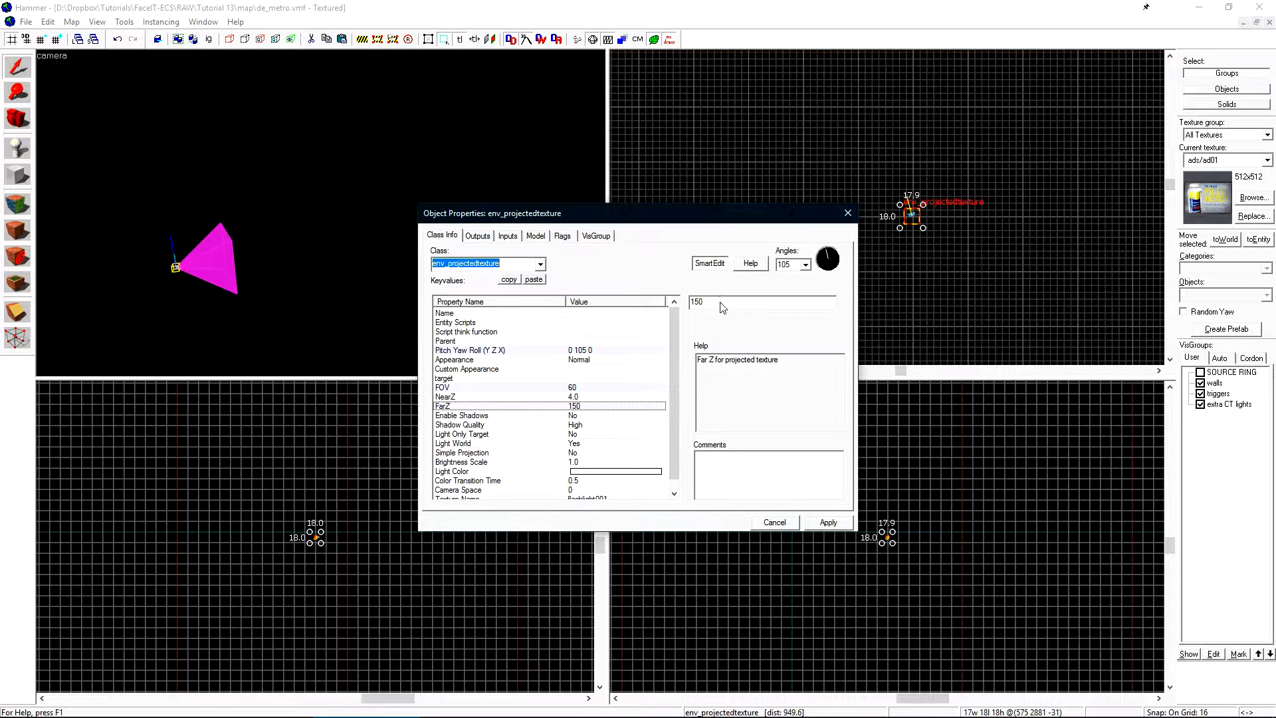
{"action": "key", "text": "Return"}
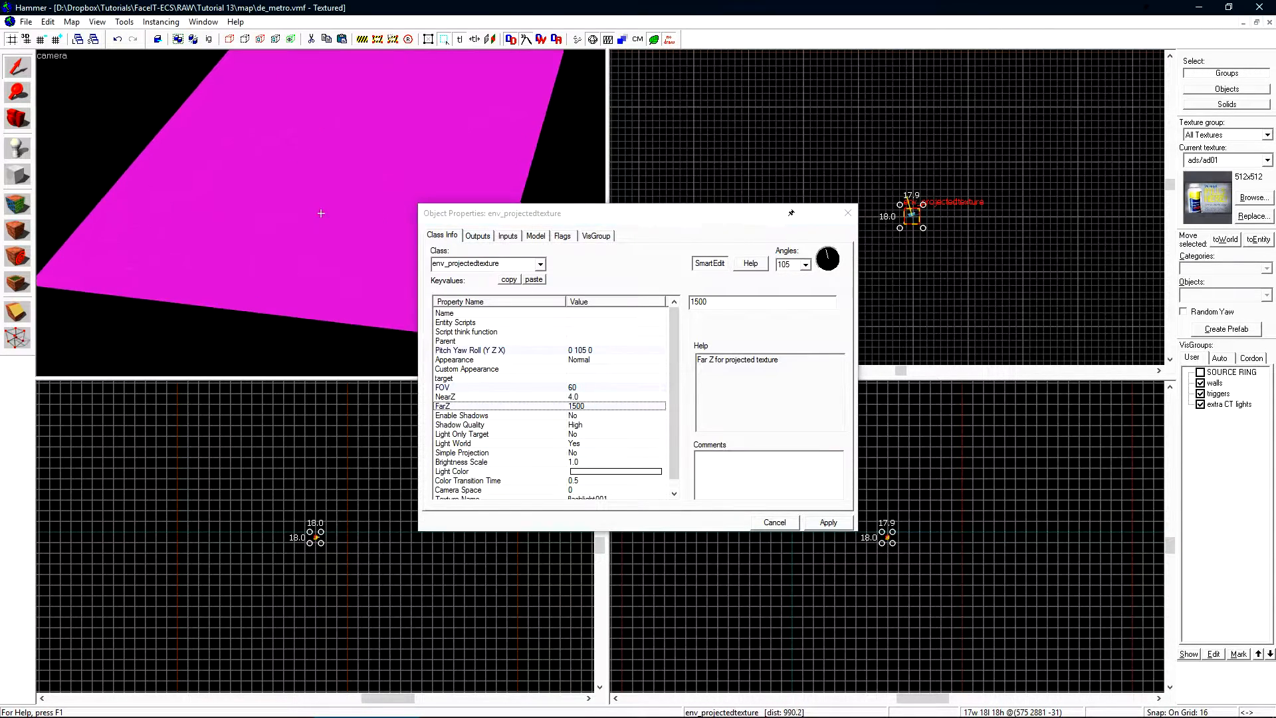
{"action": "left_click_drag", "start_coordinate": [236, 249], "coordinate": [324, 219]}
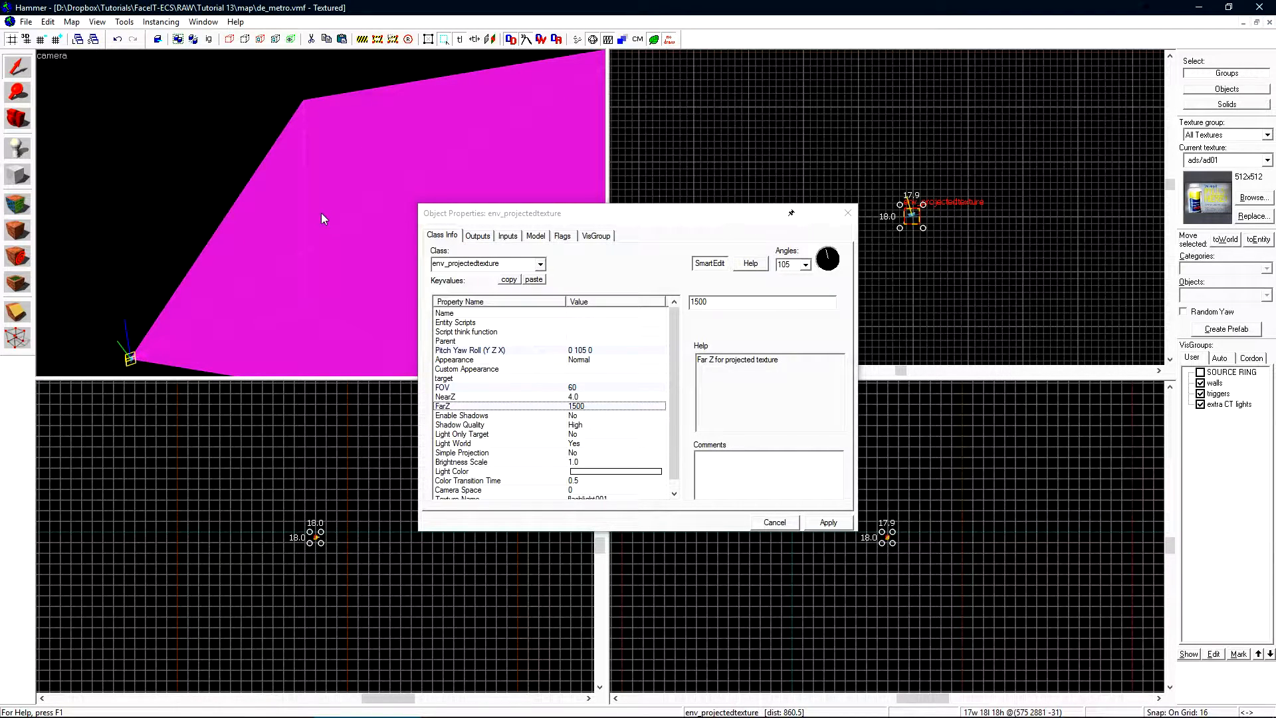
- Raise the projected texture's NearZ from 4.0 to 16
{"action": "left_click", "coordinate": [458, 400]}
{"action": "scroll", "coordinate": [321, 214], "scroll_direction": "down", "scroll_amount": 5}
{"action": "scroll", "coordinate": [321, 213], "scroll_direction": "down", "scroll_amount": 3}
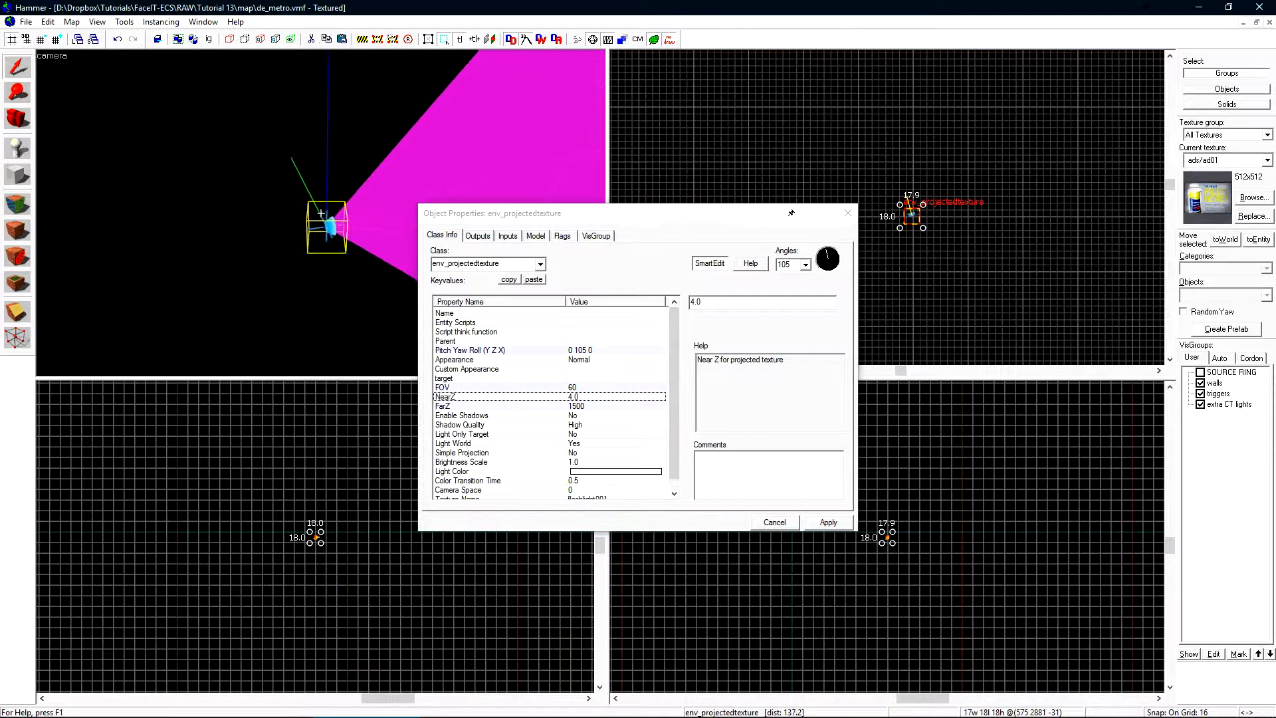
{"action": "scroll", "coordinate": [321, 214], "scroll_direction": "up", "scroll_amount": 4}
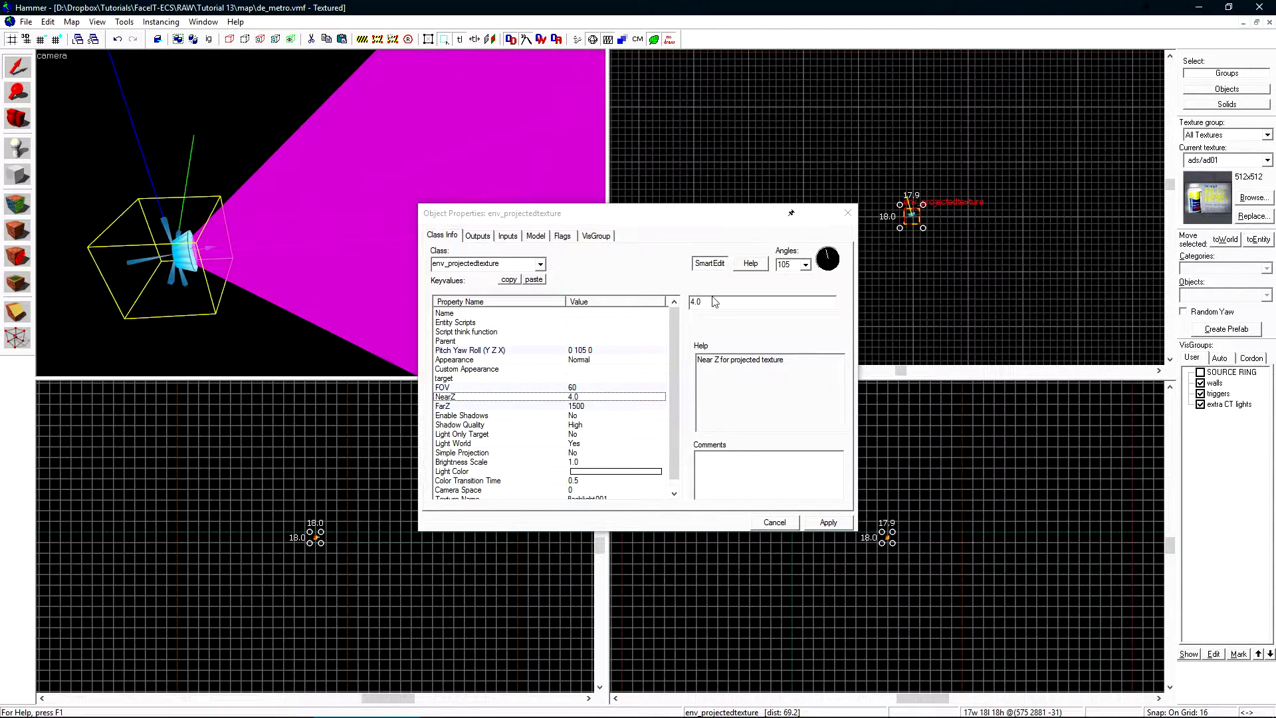
{"action": "double_click", "coordinate": [713, 302]}
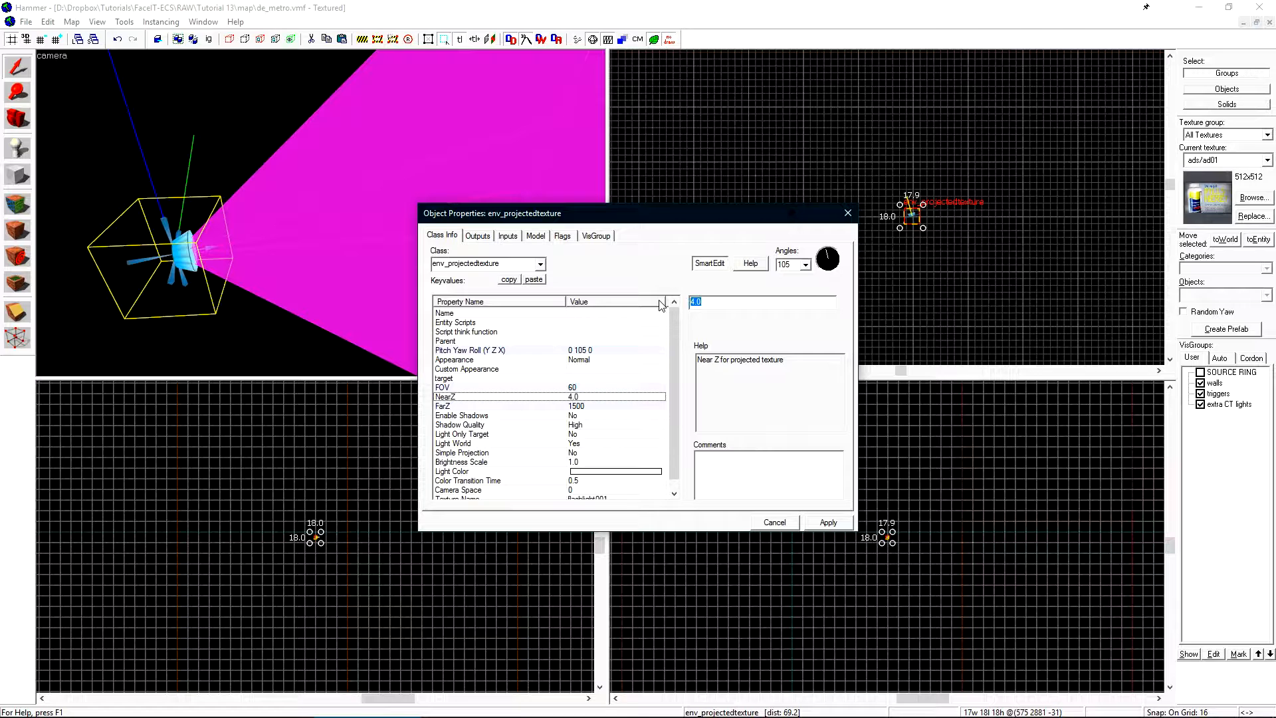
{"action": "type", "text": "16"}
{"action": "left_click", "coordinate": [828, 523]}
{"action": "scroll", "coordinate": [294, 218], "scroll_direction": "up", "scroll_amount": 3}
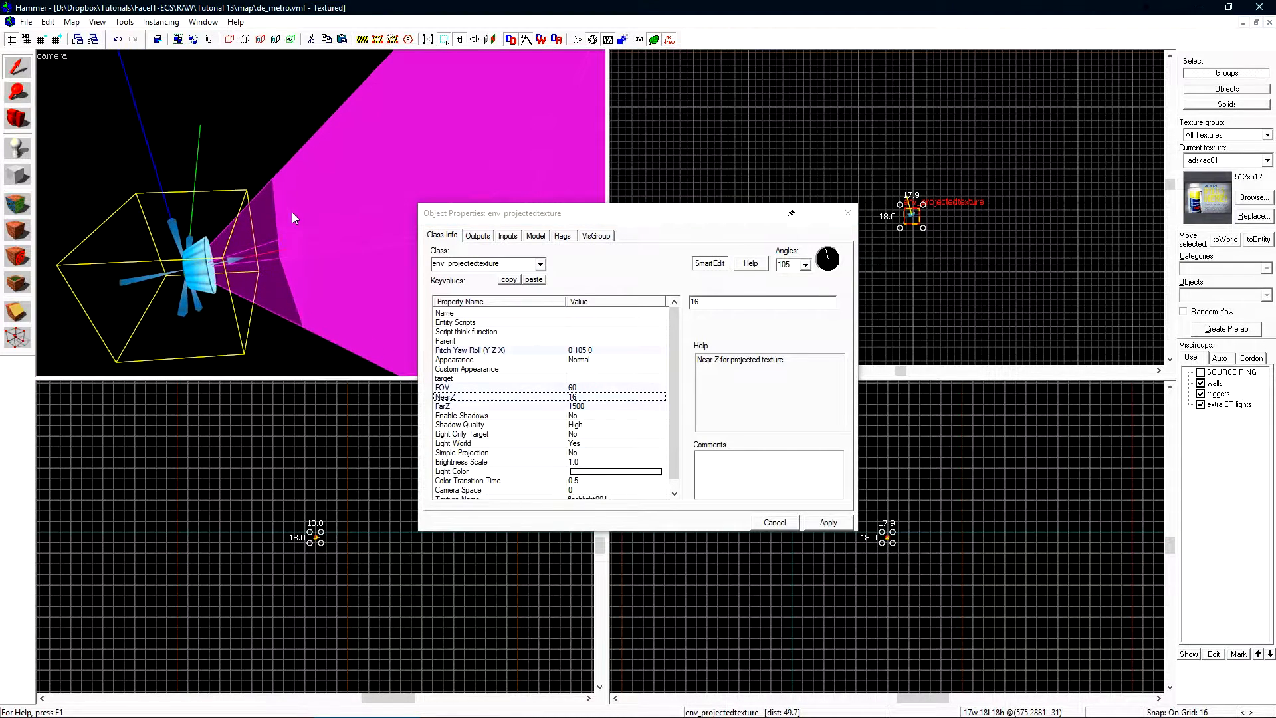
{"action": "left_click_drag", "start_coordinate": [261, 279], "coordinate": [348, 197]}
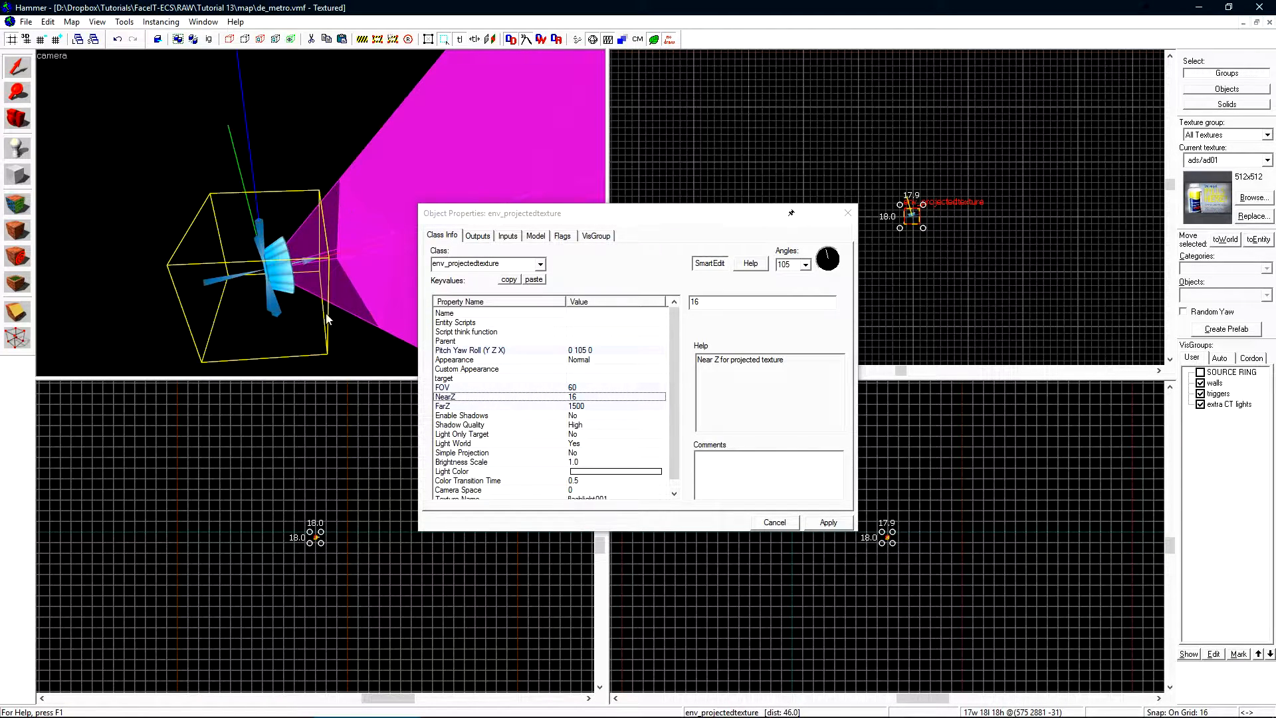
{"action": "left_click", "coordinate": [598, 213]}
- Set Enable Shadows to Yes on the light, then close its properties
{"action": "left_click", "coordinate": [478, 414]}
{"action": "left_click", "coordinate": [720, 304]}
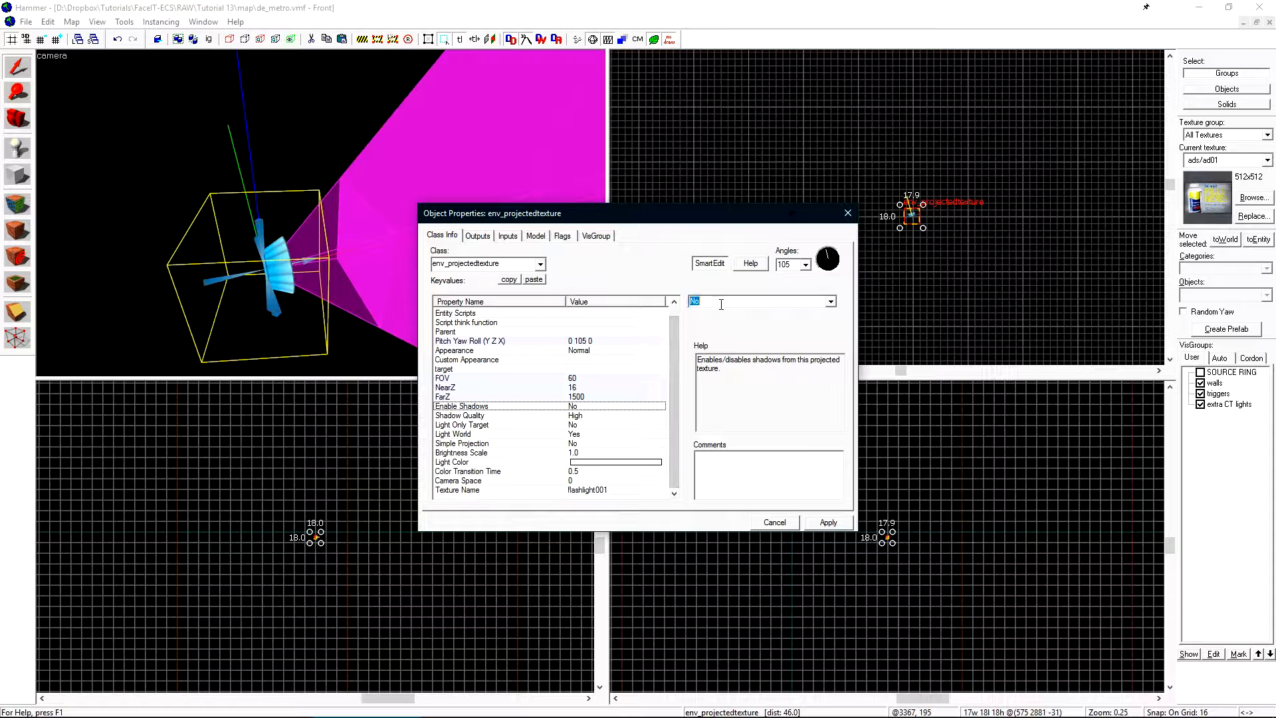
{"action": "key", "text": "Down"}
{"action": "left_click", "coordinate": [829, 523]}
{"action": "left_click", "coordinate": [323, 219]}
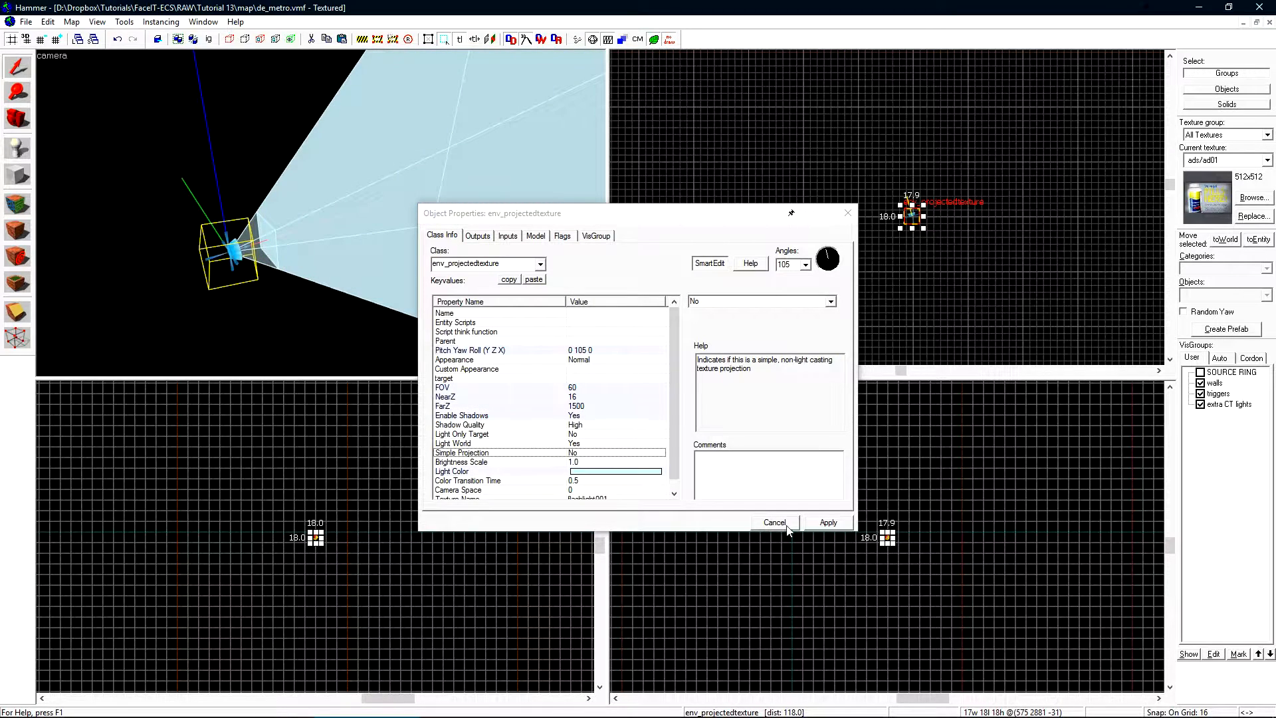
{"action": "left_click", "coordinate": [776, 523]}
{"action": "scroll", "coordinate": [897, 214], "scroll_direction": "up", "scroll_amount": 4}
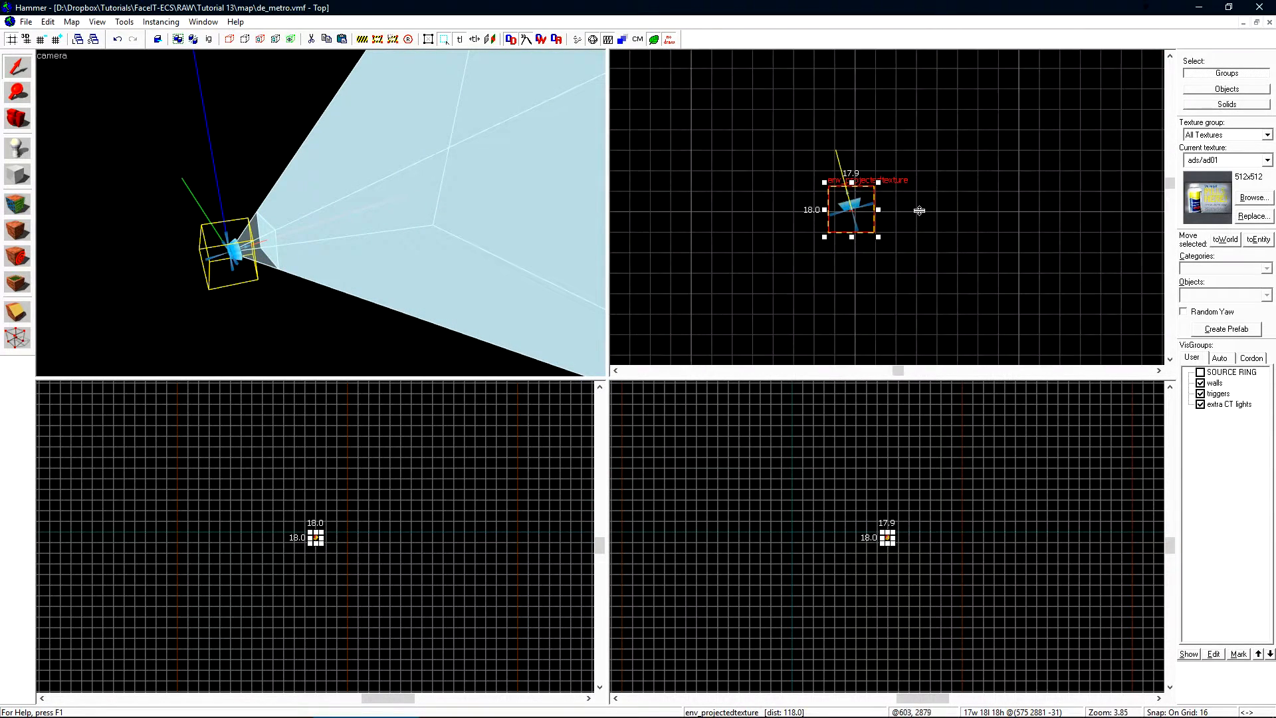
{"action": "scroll", "coordinate": [738, 220], "scroll_direction": "up", "scroll_amount": 3}
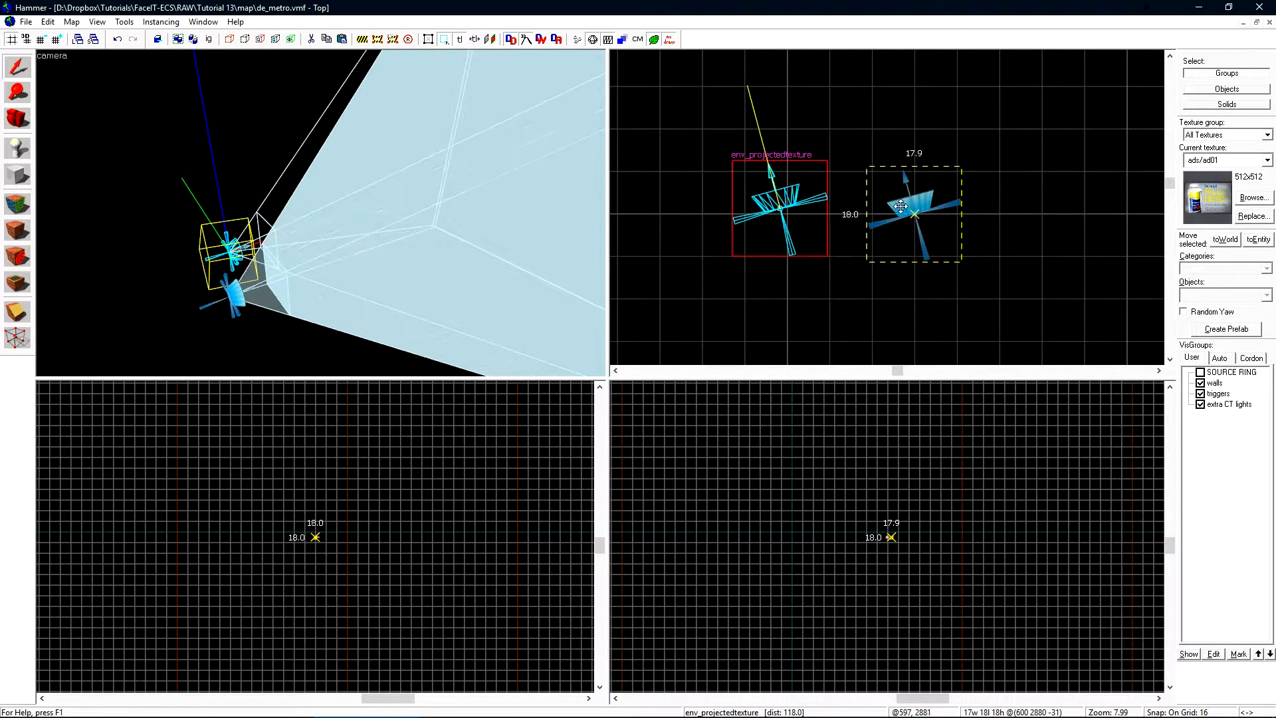
- Duplicate the projected texture light beside the original and rotate the copy to yaw 75
{"action": "left_click_drag", "start_coordinate": [819, 226], "coordinate": [955, 229], "text": "shift"}
{"action": "left_click_drag", "start_coordinate": [965, 163], "coordinate": [988, 180]}
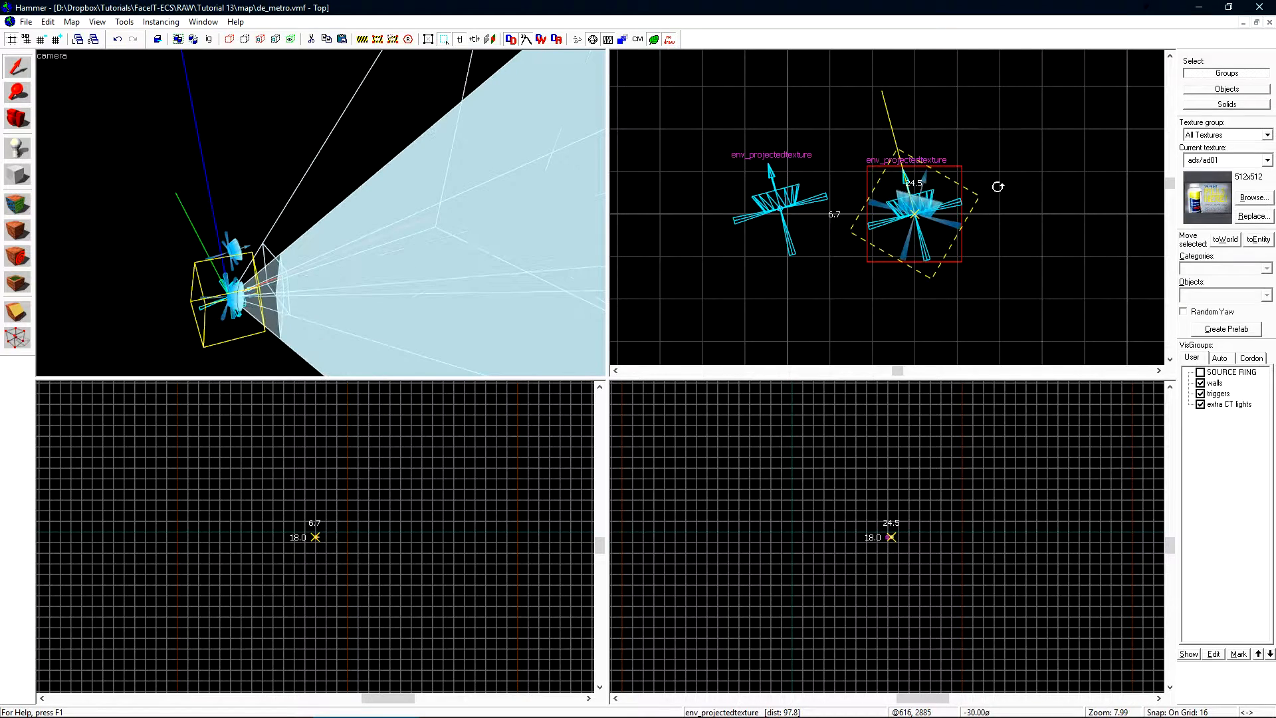
{"action": "double_click", "coordinate": [240, 293]}
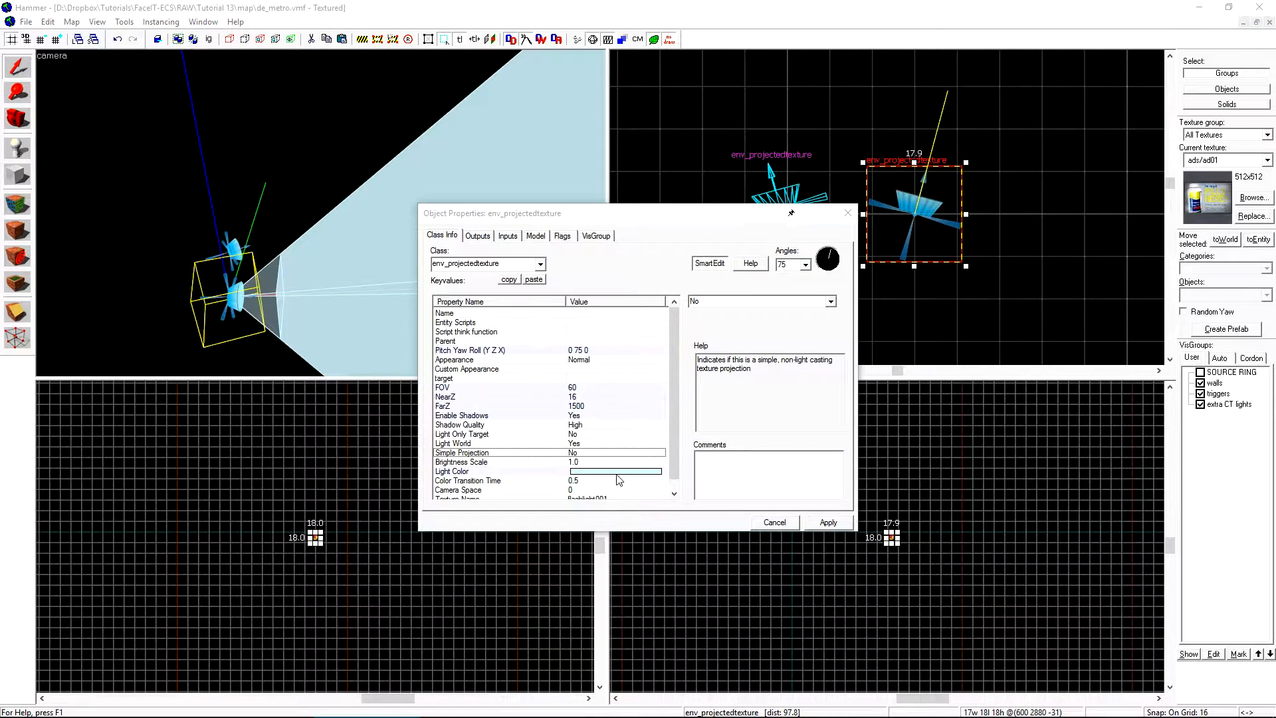
- Give the copied light a pinkish red Light Color
{"action": "left_click", "coordinate": [456, 450]}
{"action": "left_click", "coordinate": [735, 254]}
{"action": "left_click", "coordinate": [759, 289]}
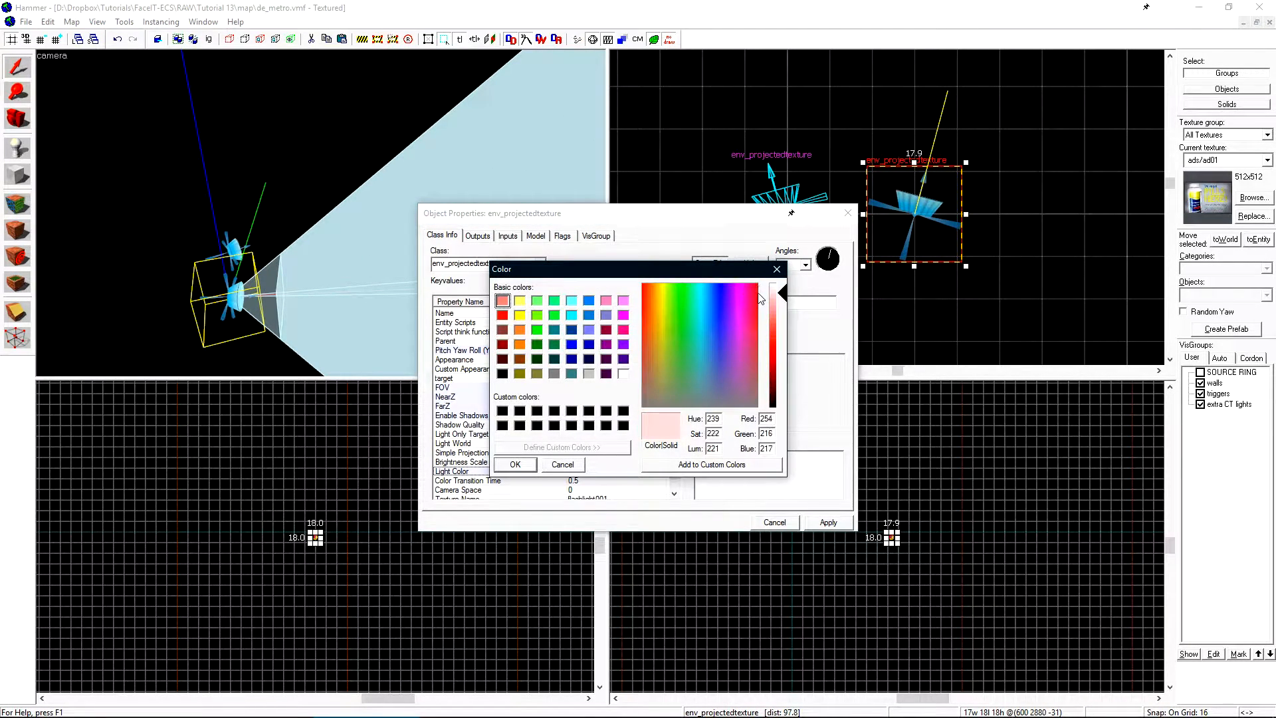
{"action": "left_click_drag", "start_coordinate": [780, 294], "coordinate": [782, 307]}
{"action": "left_click", "coordinate": [514, 466]}
{"action": "left_click", "coordinate": [827, 523]}
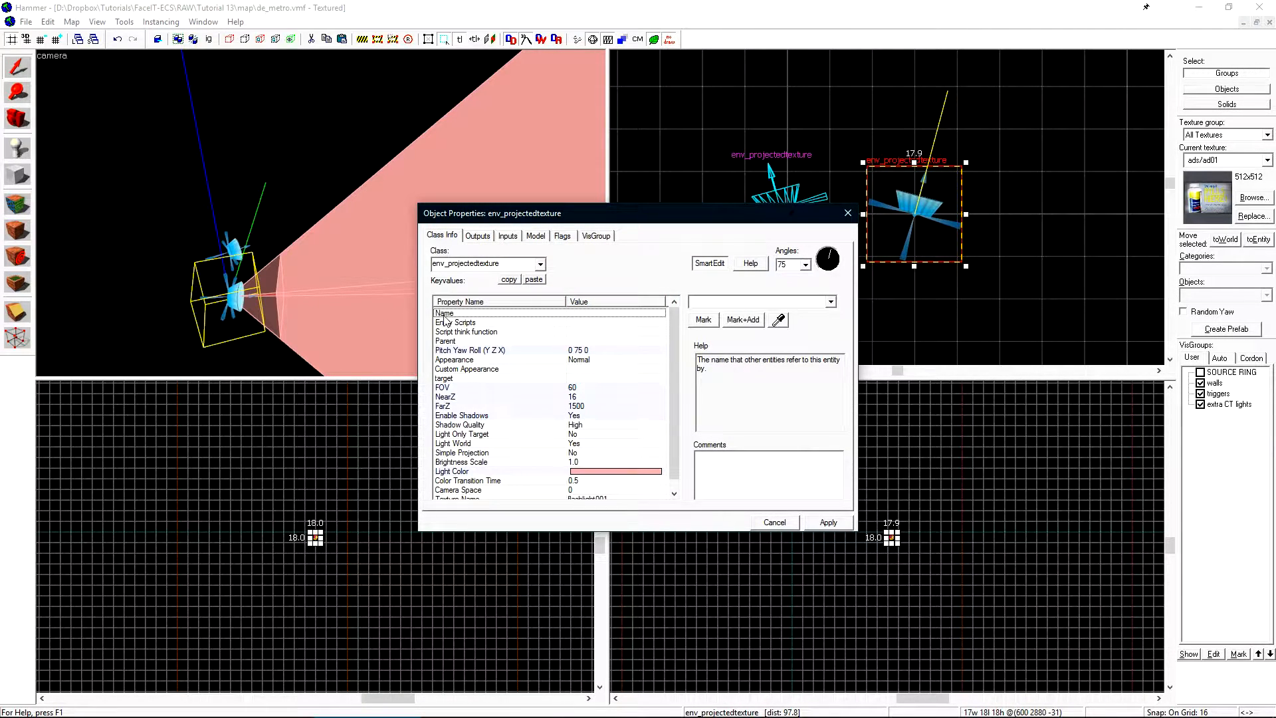
{"action": "type", "text": "red"}
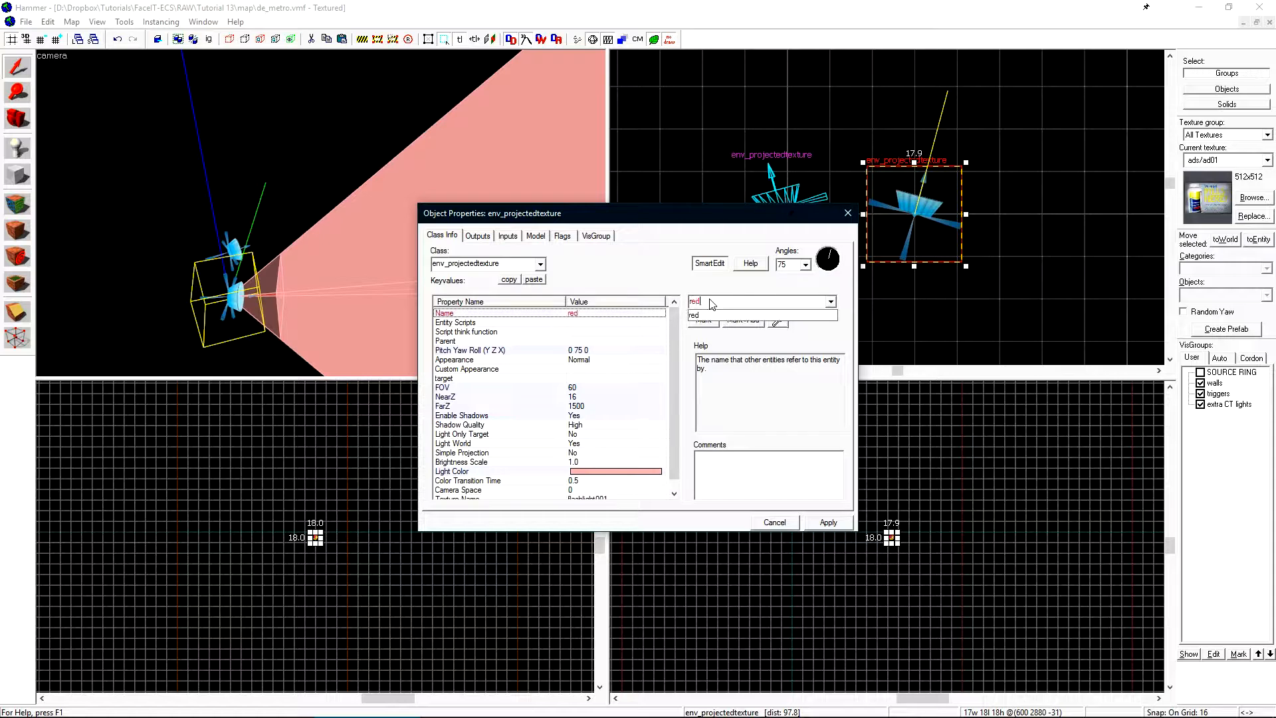
- Name the pink light 'red' and the original light 'blue'
{"action": "left_click", "coordinate": [828, 523]}
{"action": "left_click", "coordinate": [137, 314]}
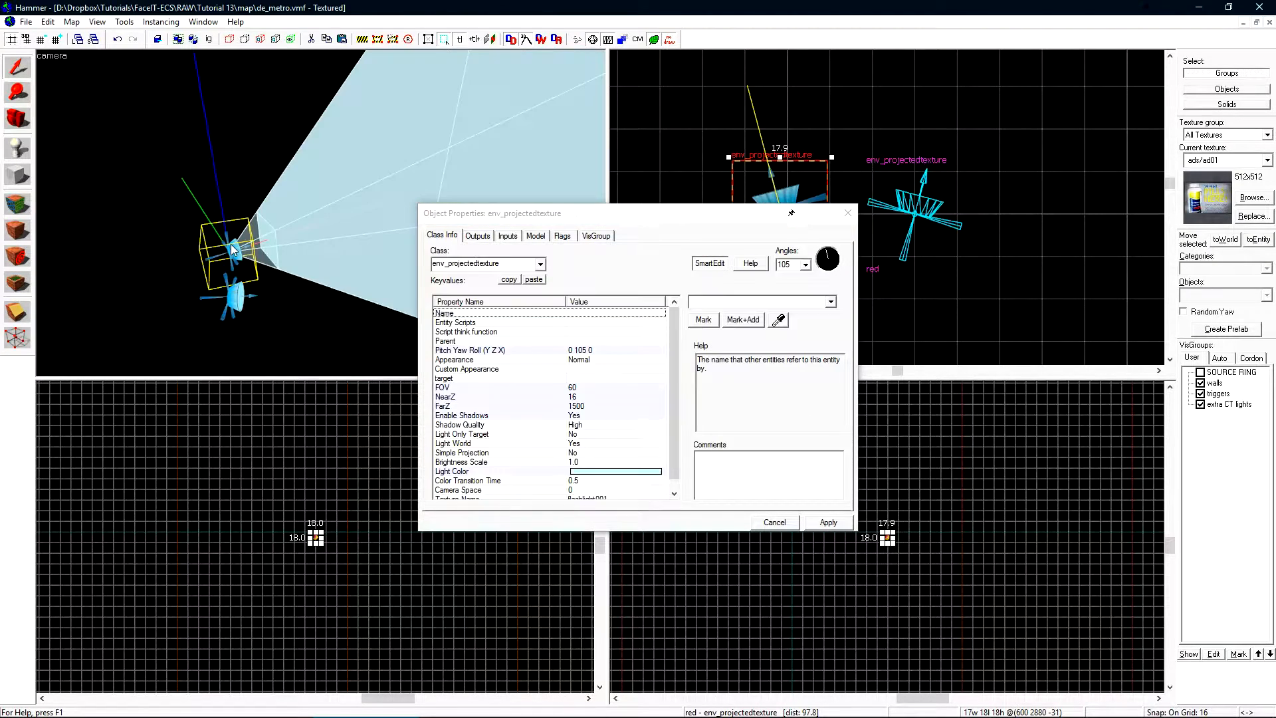
{"action": "left_click", "coordinate": [764, 304]}
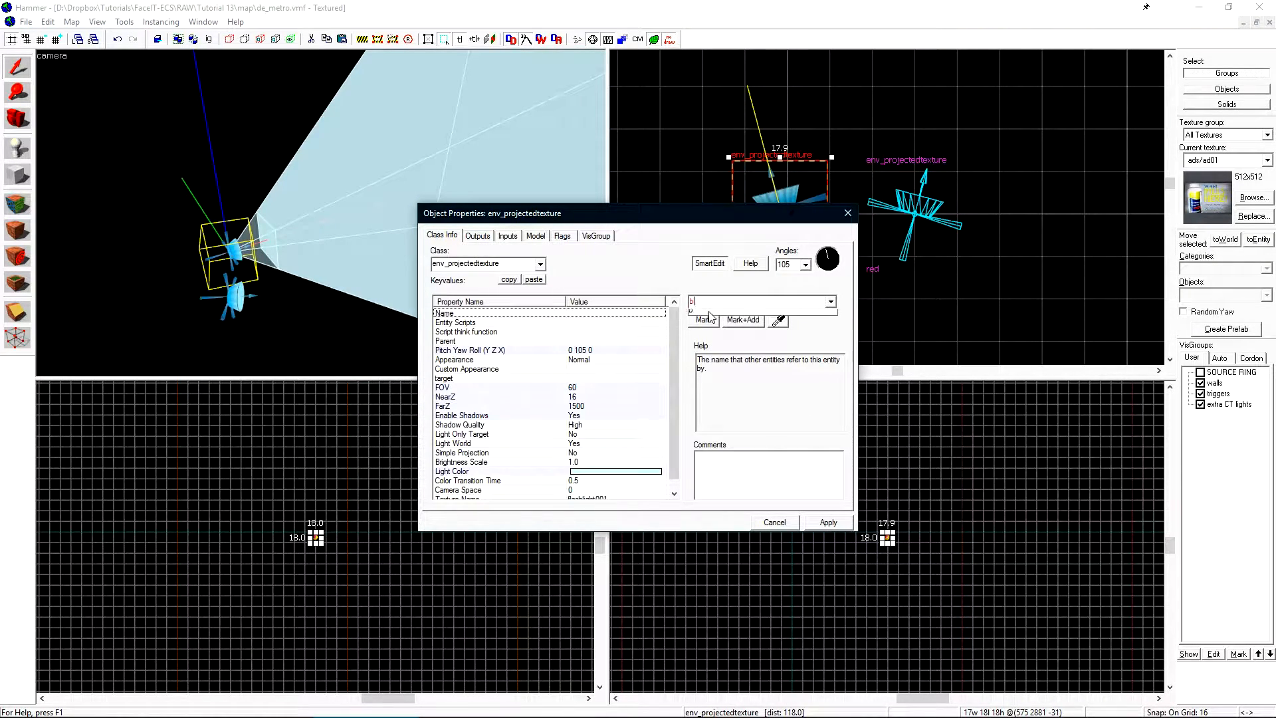
{"action": "type", "text": "blue"}
{"action": "left_click", "coordinate": [828, 522]}
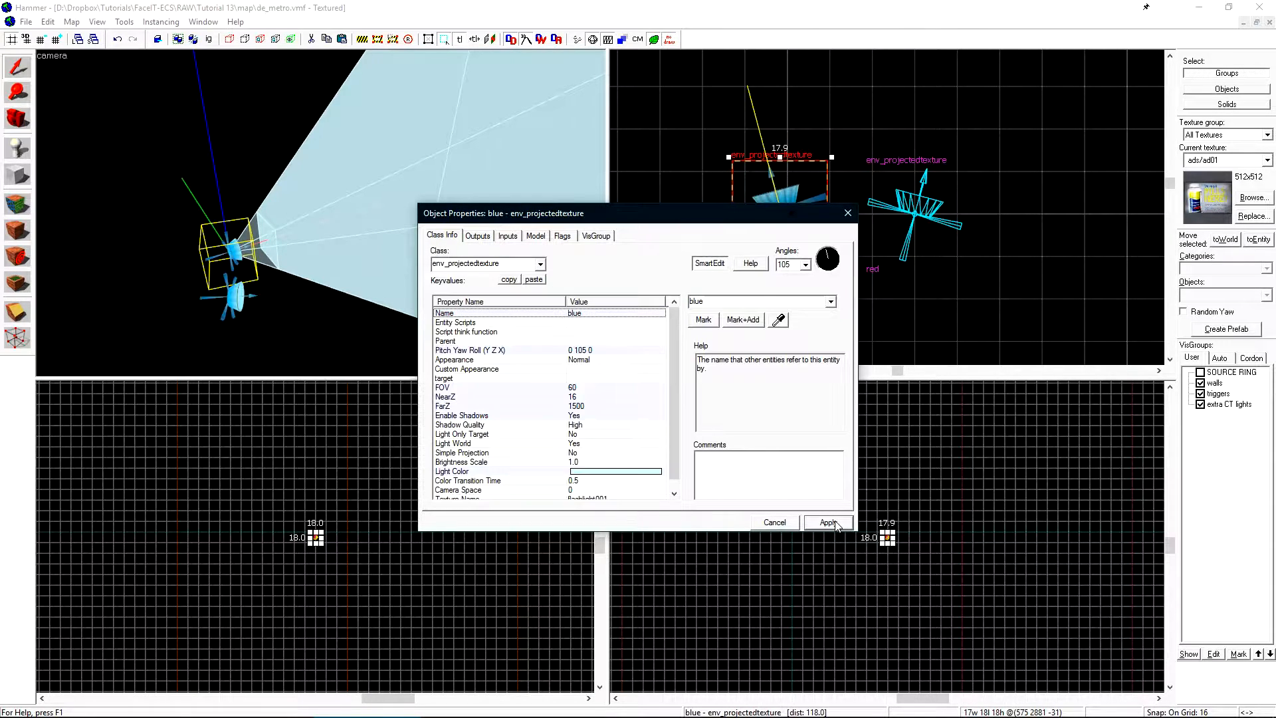
{"action": "left_click", "coordinate": [229, 309]}
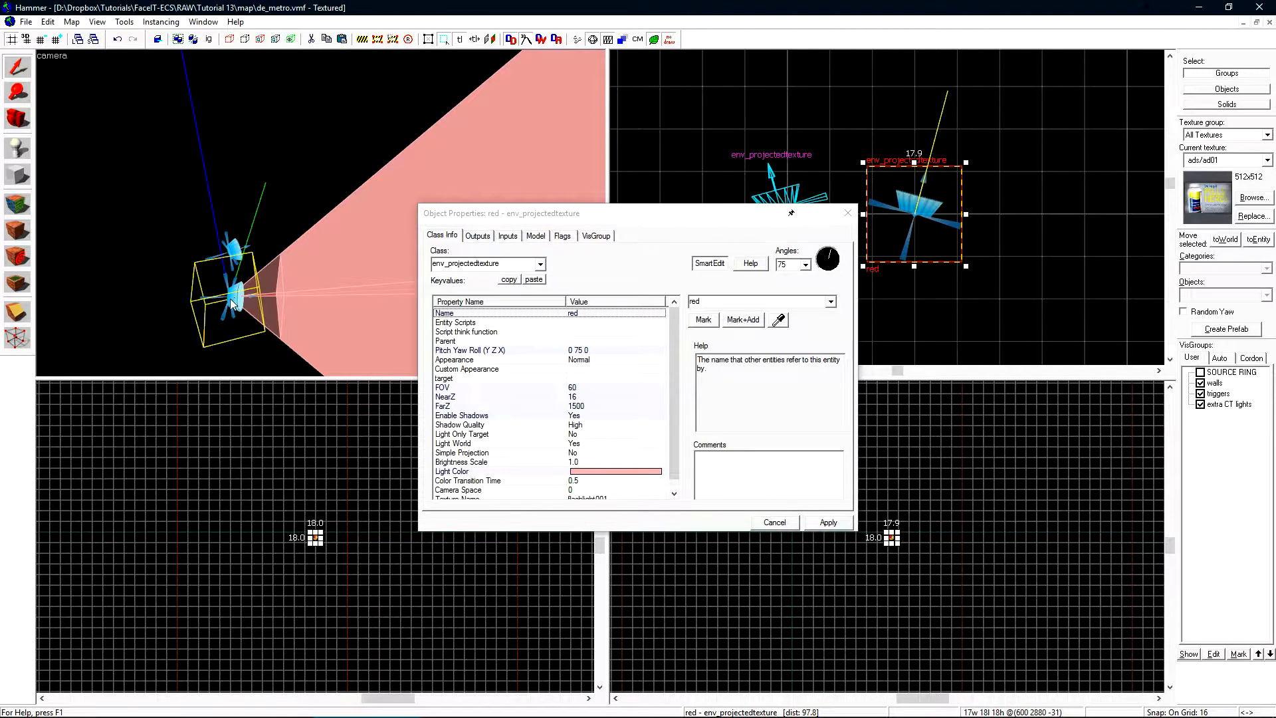
- Clear the red light's Enabled spawn flag and compile and run de_metro
{"action": "left_click", "coordinate": [562, 236]}
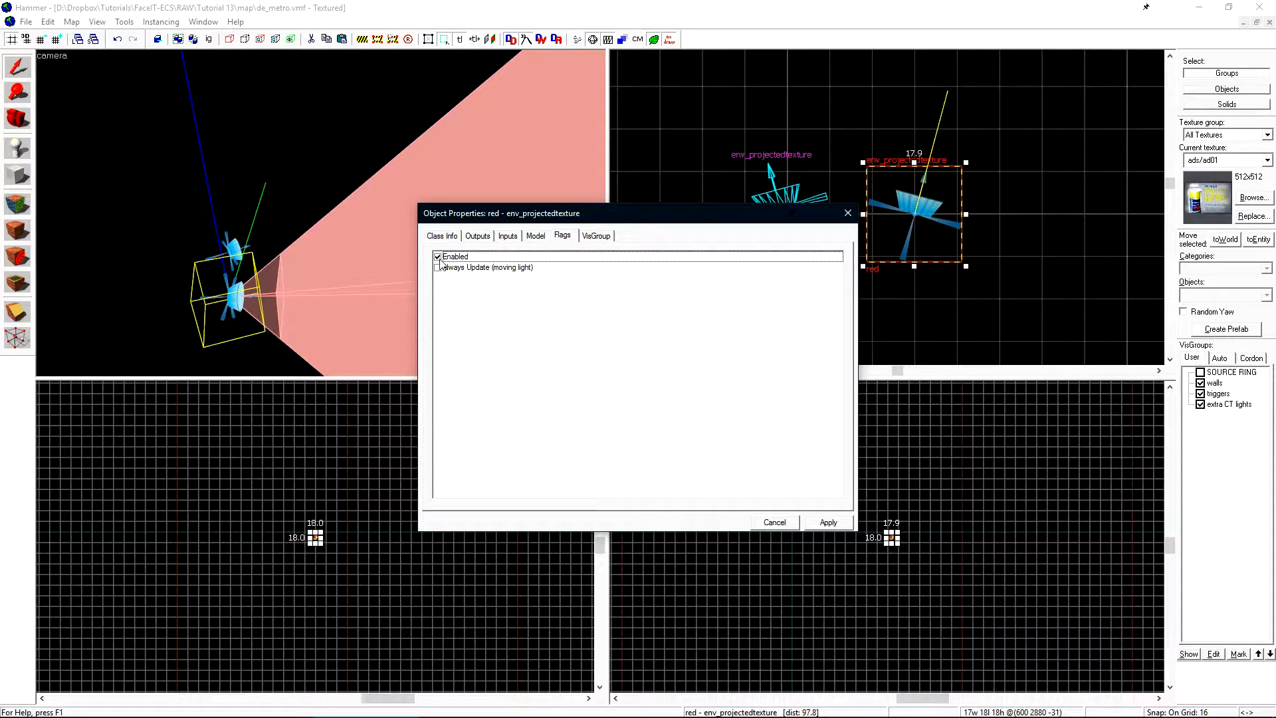
{"action": "left_click", "coordinate": [437, 258]}
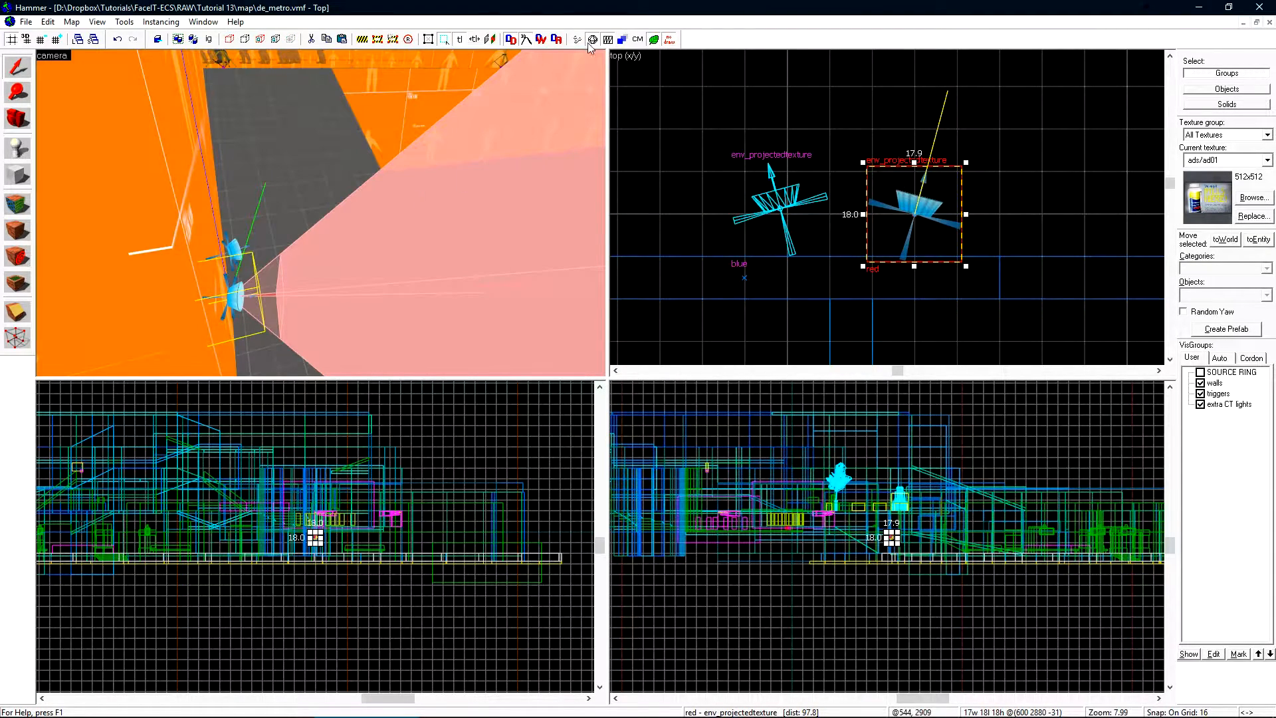
{"action": "left_click", "coordinate": [577, 39]}
{"action": "left_click", "coordinate": [728, 455]}
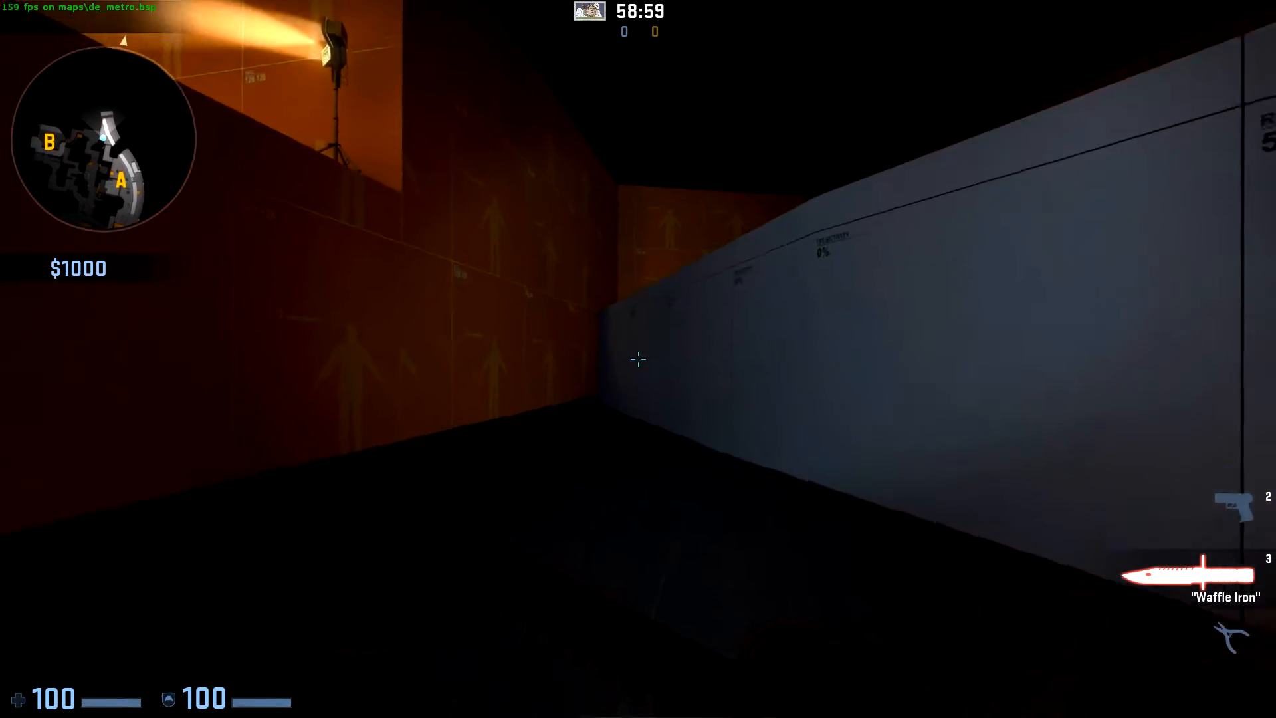
- Switch to third-person view with the 'thirdperson' console command
{"action": "key", "text": "grave"}
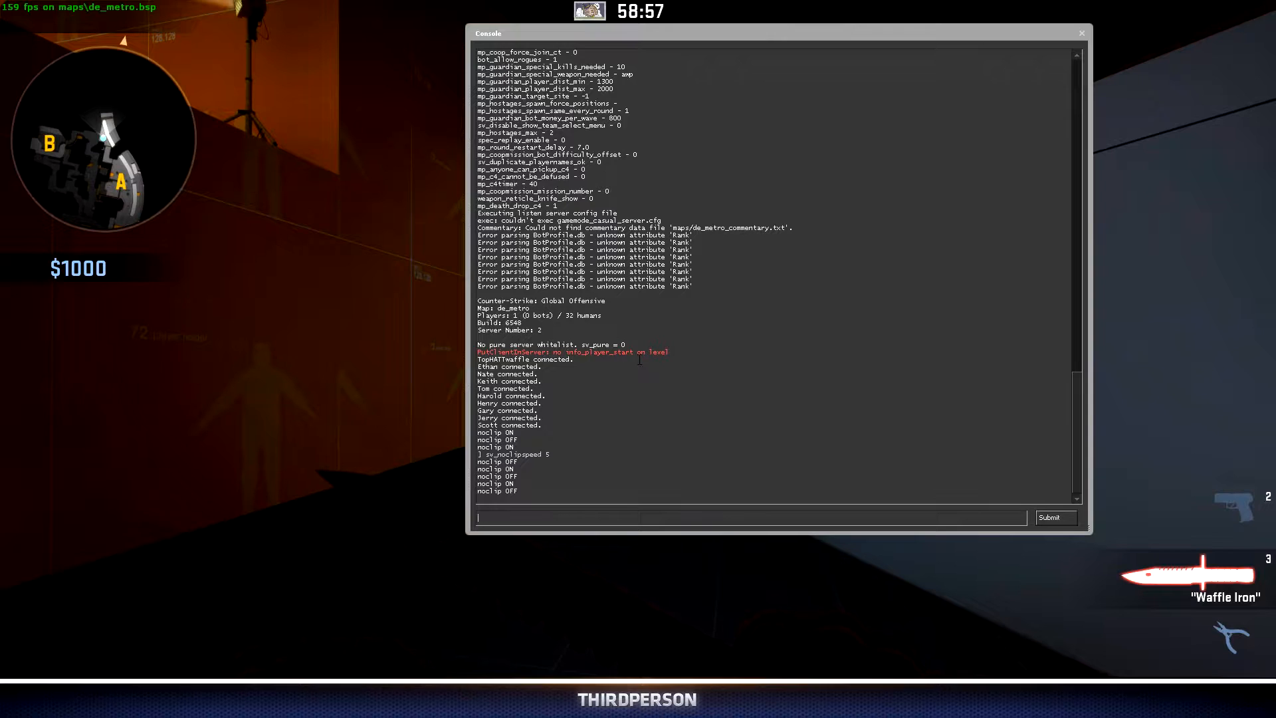
{"action": "type", "text": "thirdperson"}
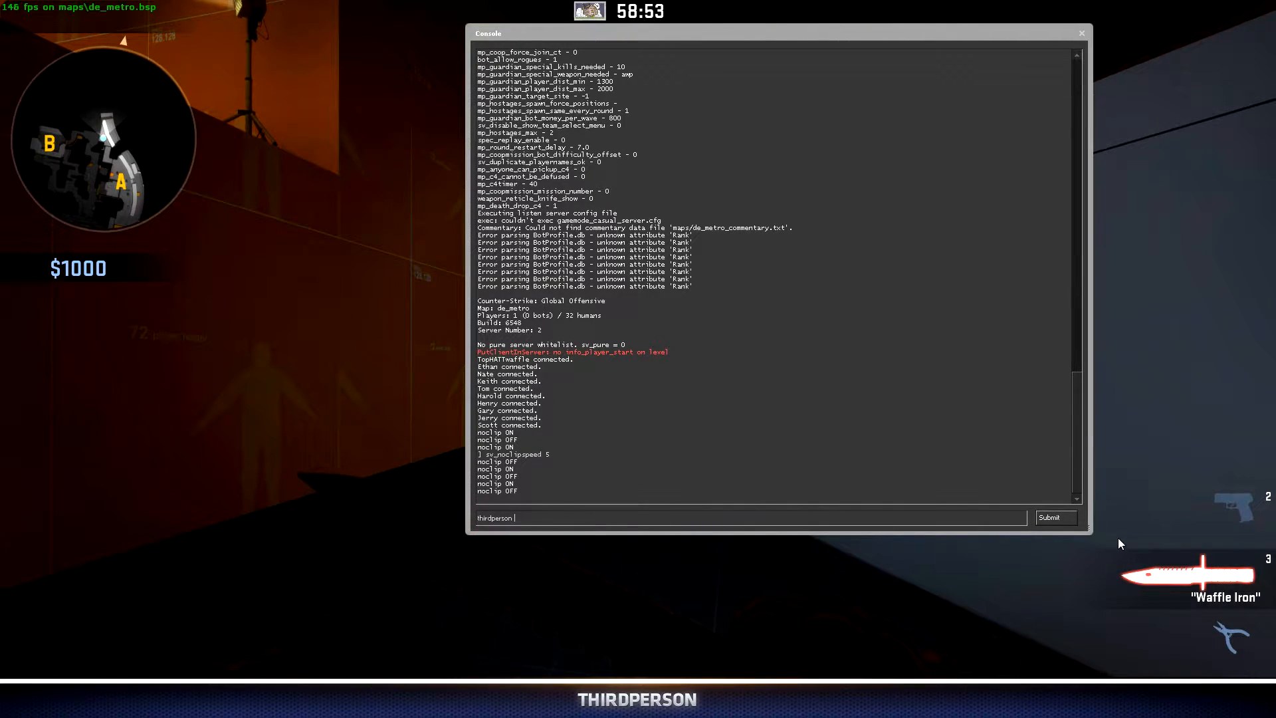
{"action": "key", "text": "Return"}
{"action": "key", "text": "grave"}
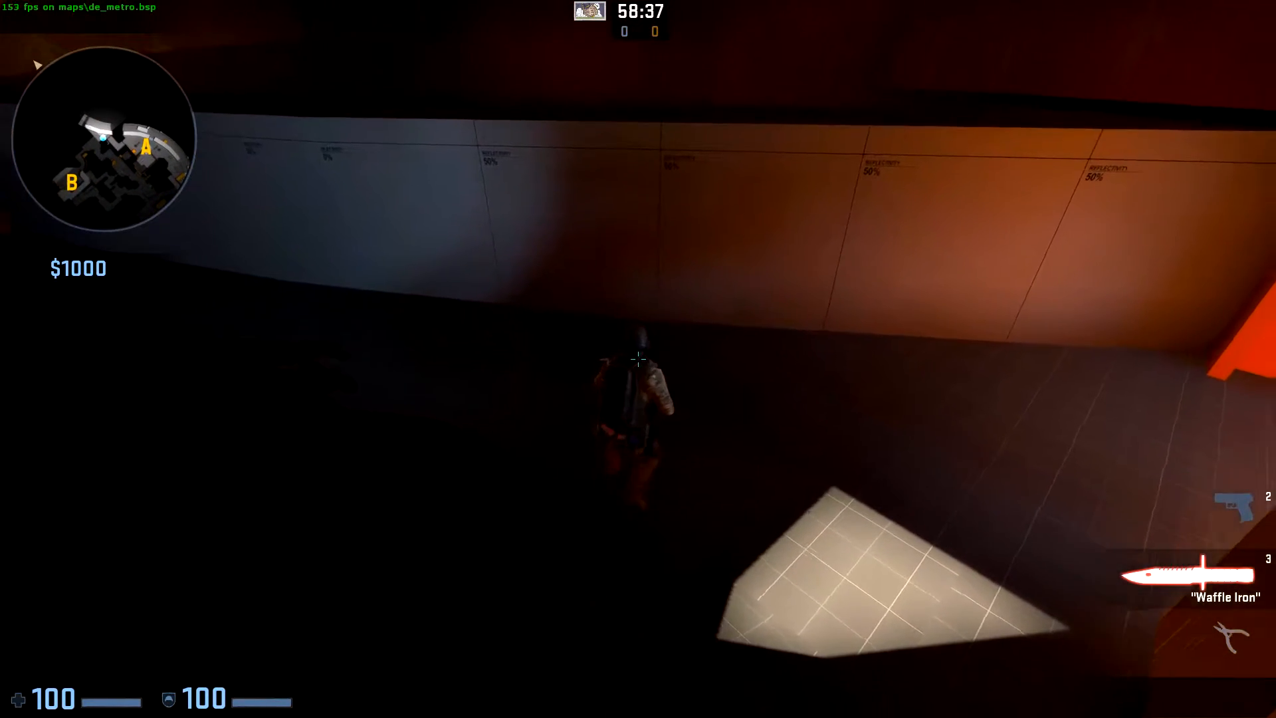
- Reopen the console, shrink it and move it to the top right
{"action": "key", "text": "grave"}
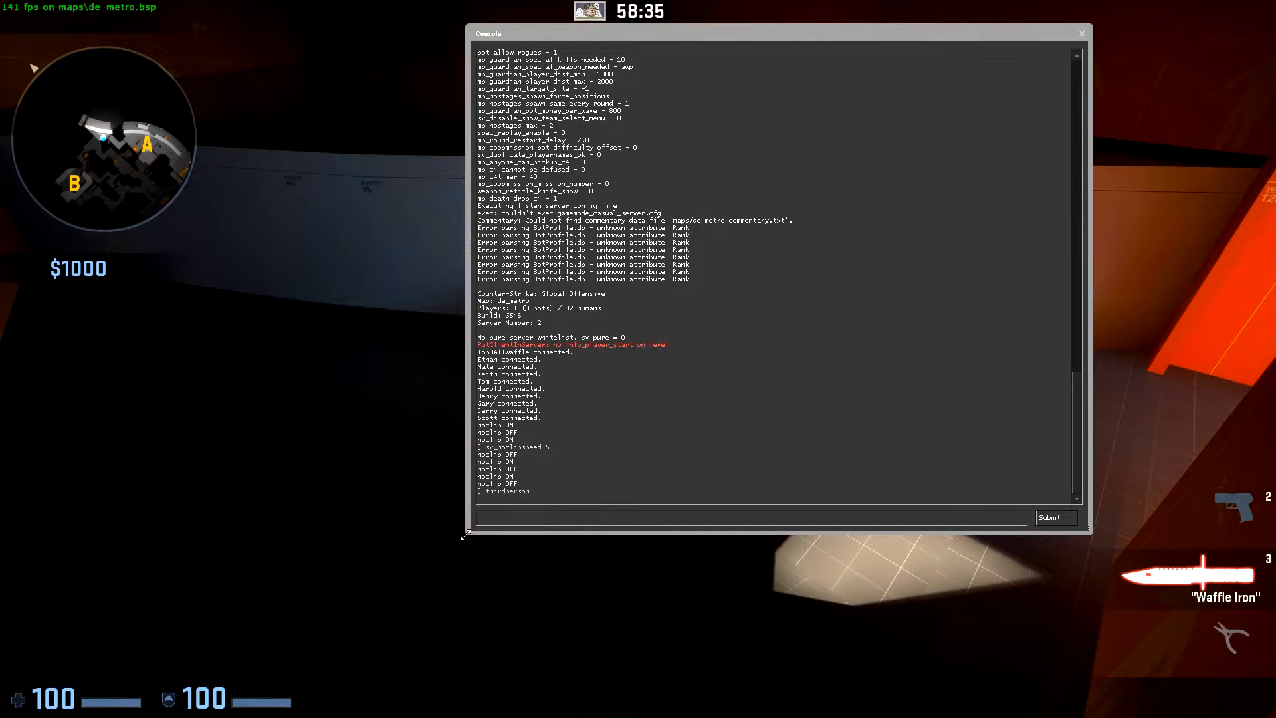
{"action": "left_click_drag", "start_coordinate": [462, 535], "coordinate": [493, 170]}
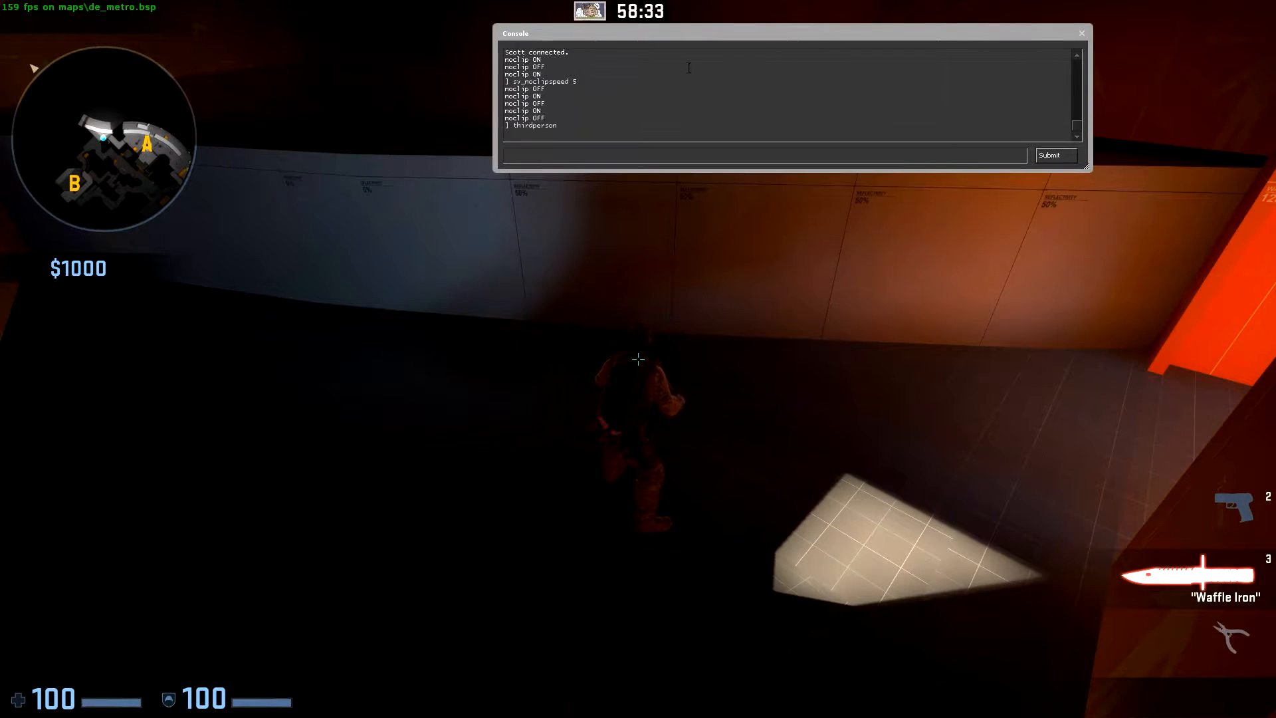
{"action": "left_click_drag", "start_coordinate": [699, 32], "coordinate": [872, 18]}
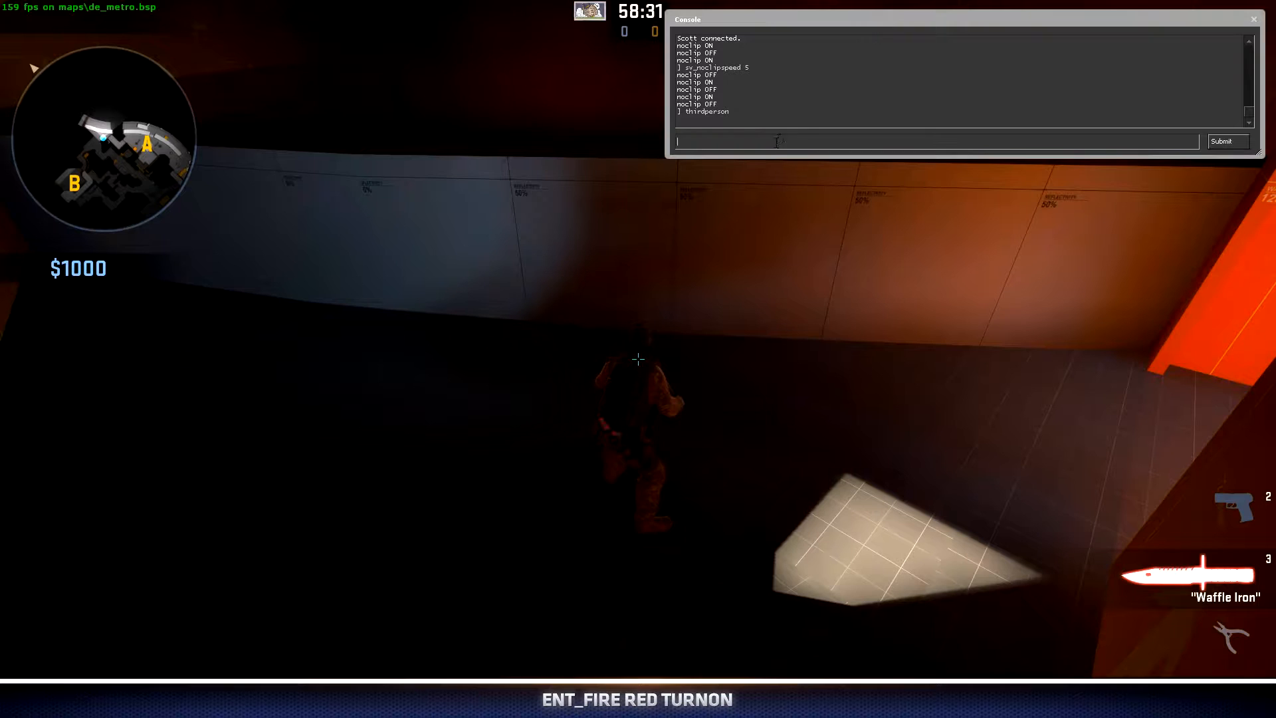
{"action": "type", "text": "ent_fire"}
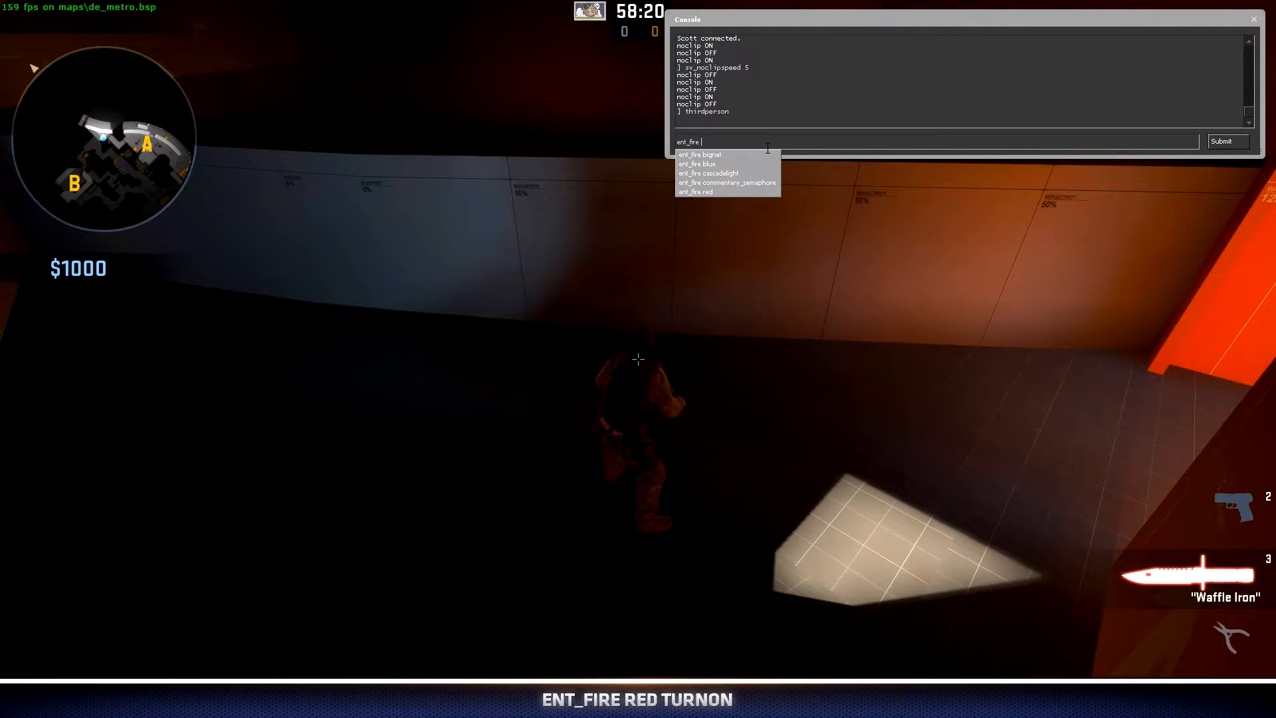
{"action": "type", "text": "red turnon"}
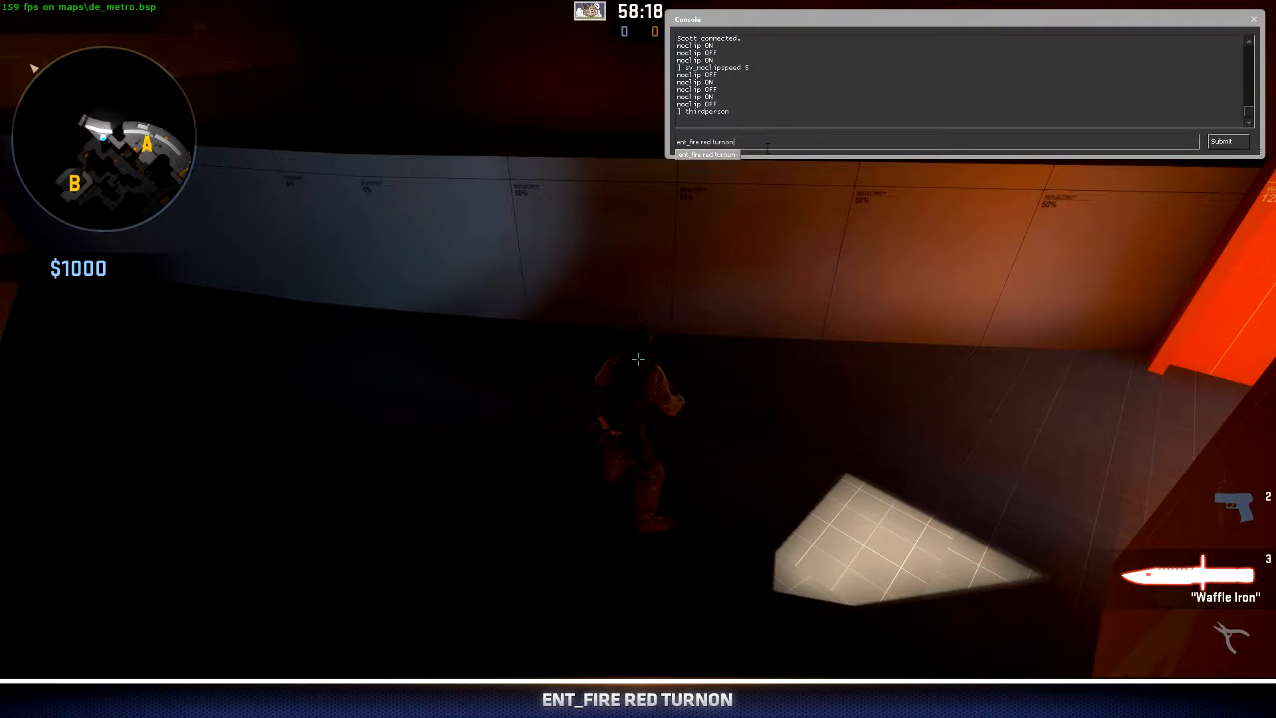
{"action": "key", "text": "Return"}
{"action": "key", "text": "grave"}
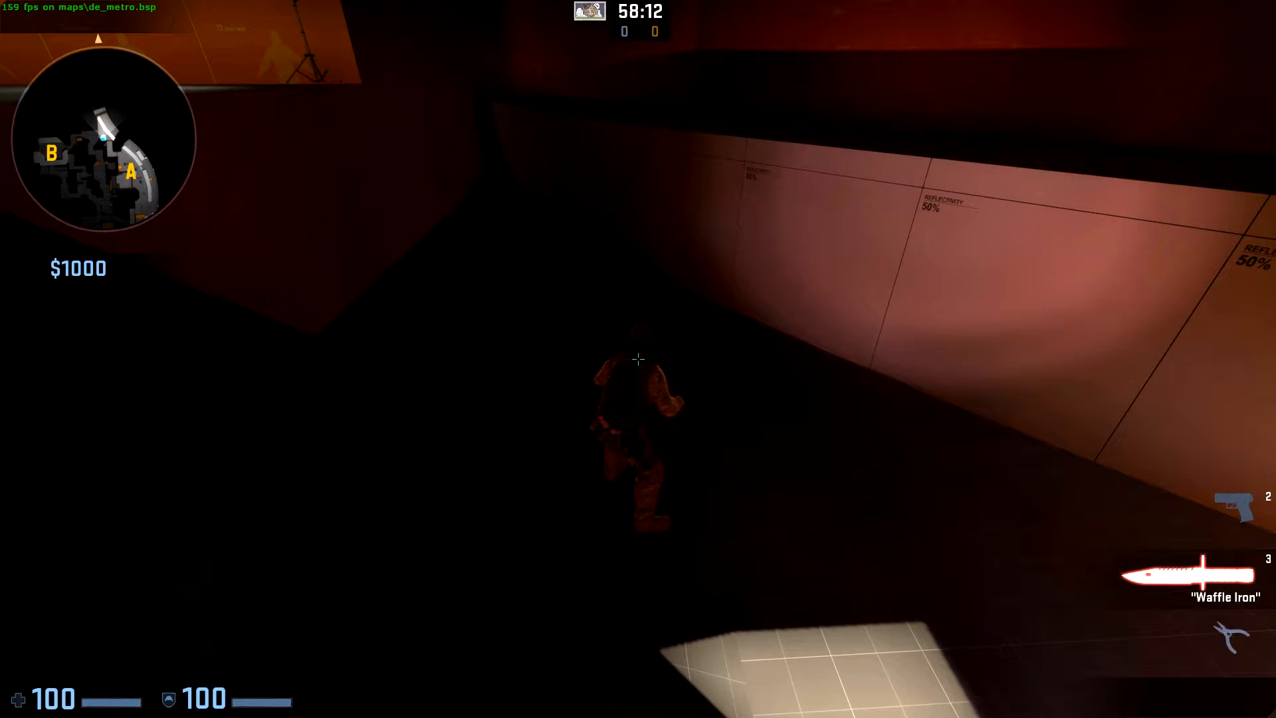
{"action": "key", "text": "w"}
{"action": "key", "text": "w"}
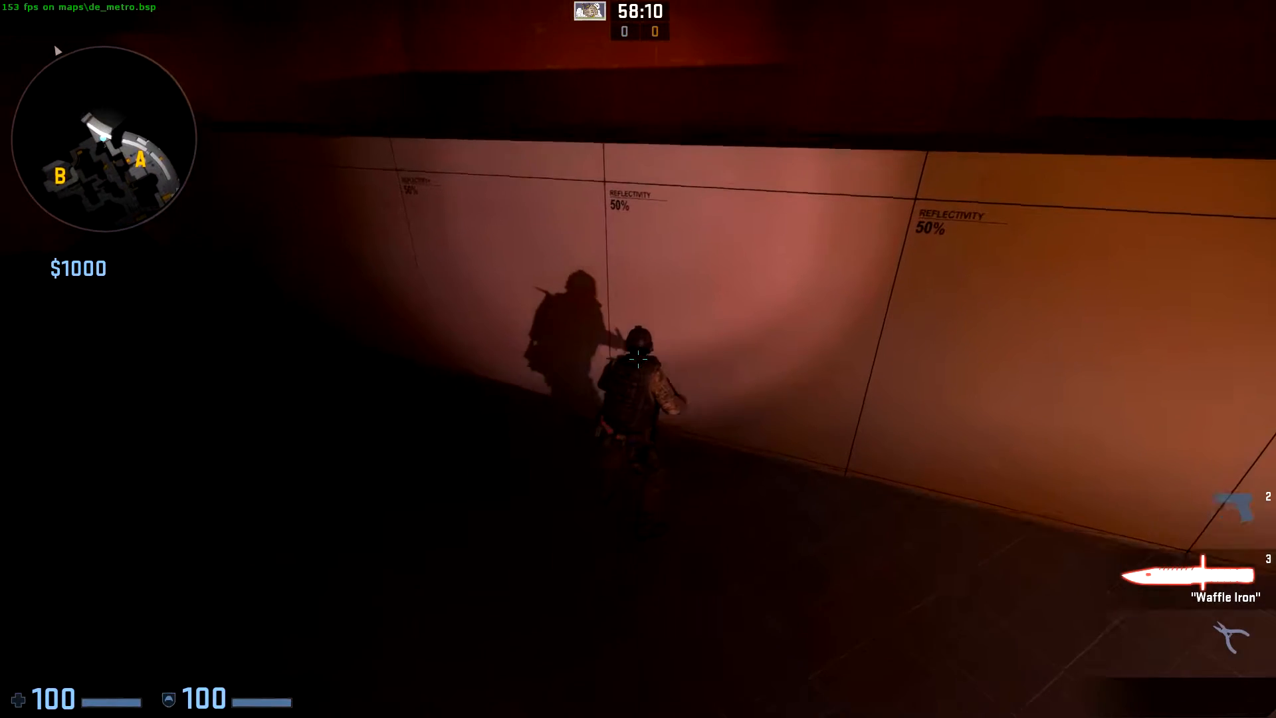
{"action": "key", "text": "space"}
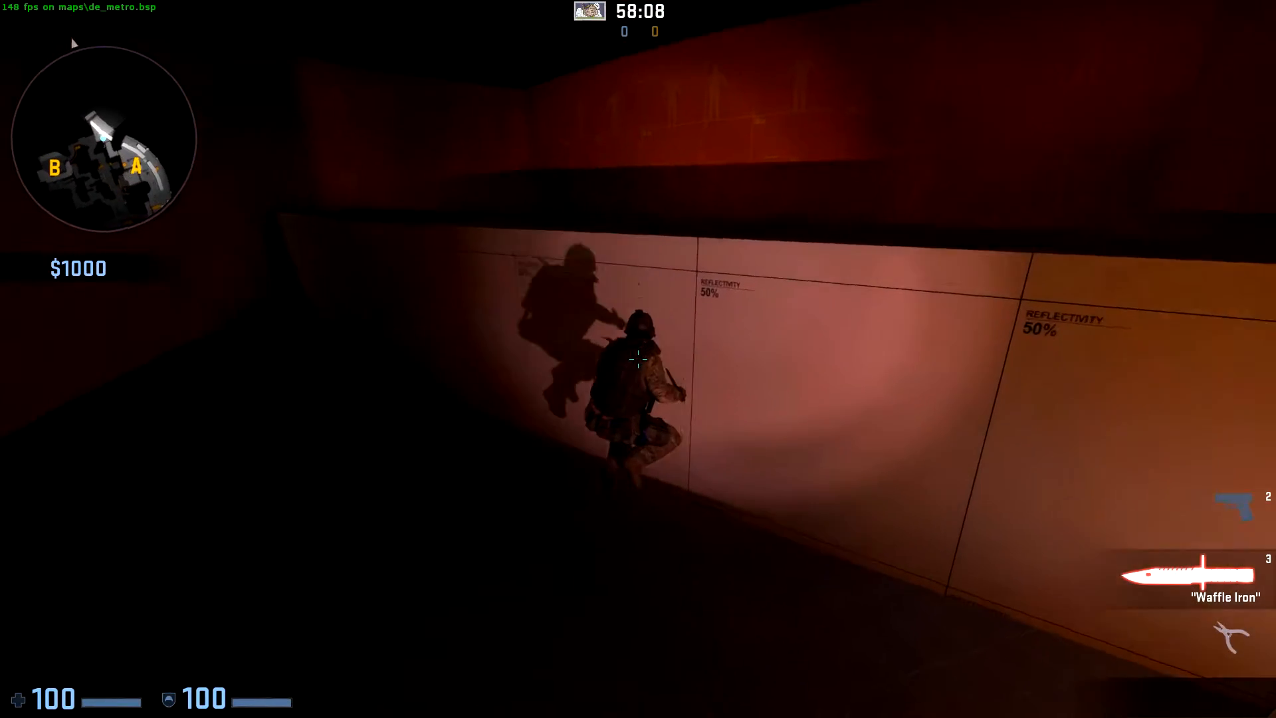
{"action": "key", "text": "w"}
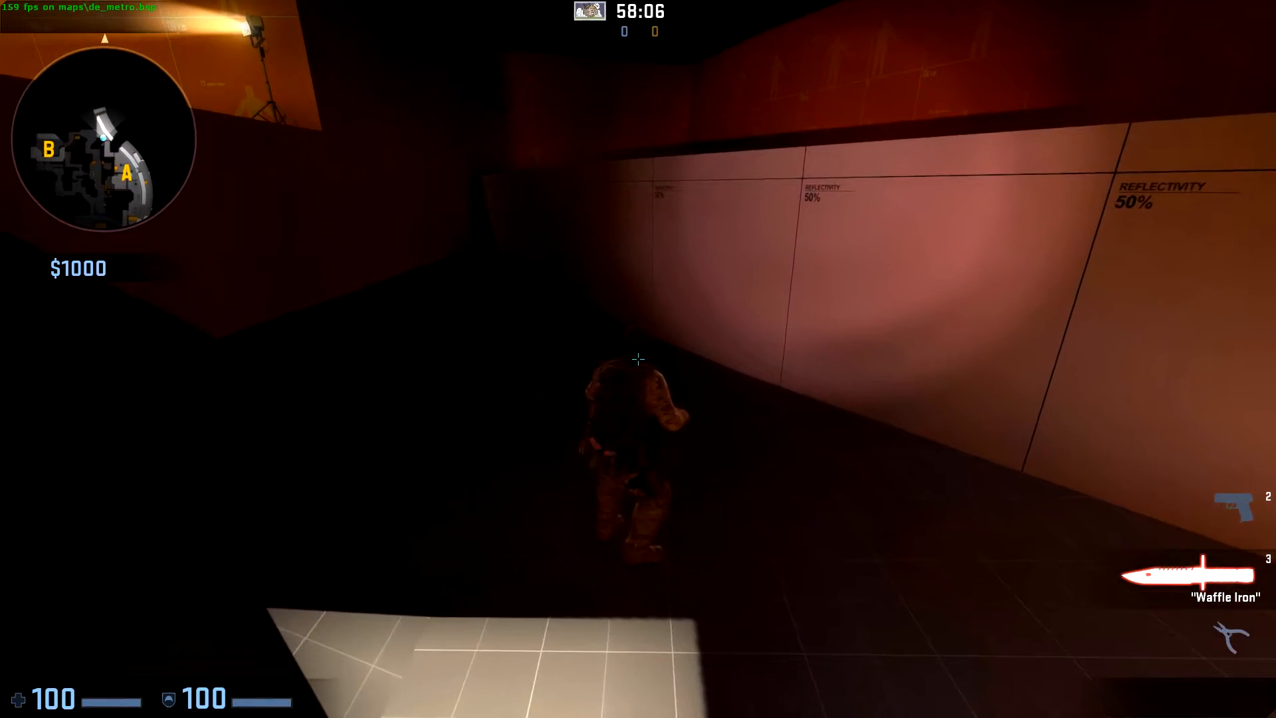
{"action": "key", "text": "grave"}
{"action": "key", "text": "Up"}
{"action": "key", "text": "BackSpace"}
{"action": "key", "text": "BackSpace"}
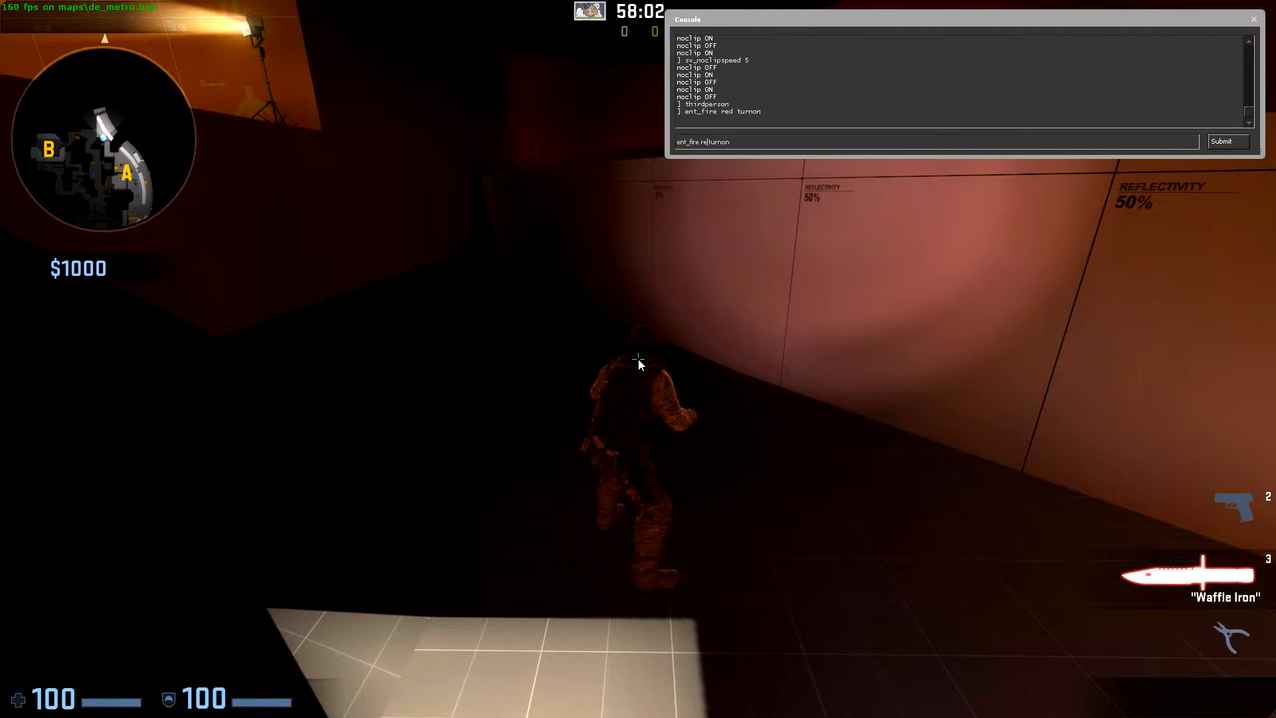
{"action": "type", "text": "lue"}
{"action": "key", "text": "Return"}
{"action": "key", "text": "grave"}
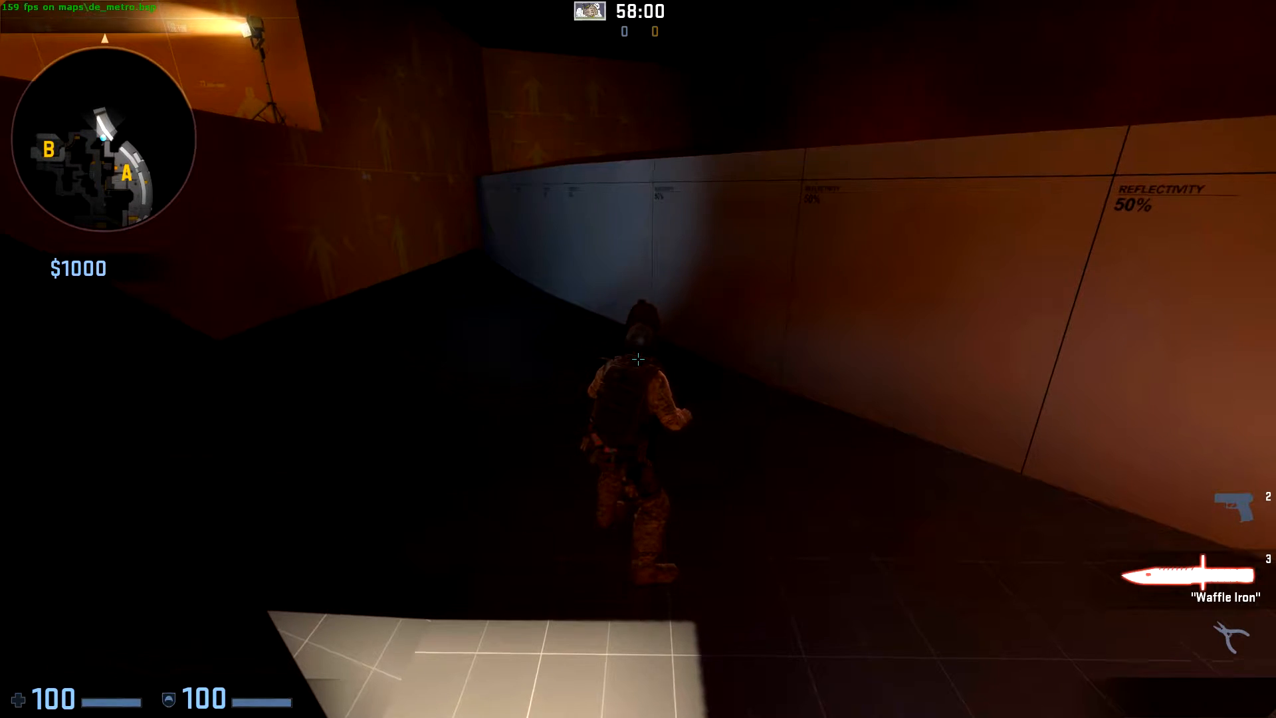
{"action": "key", "text": "w"}
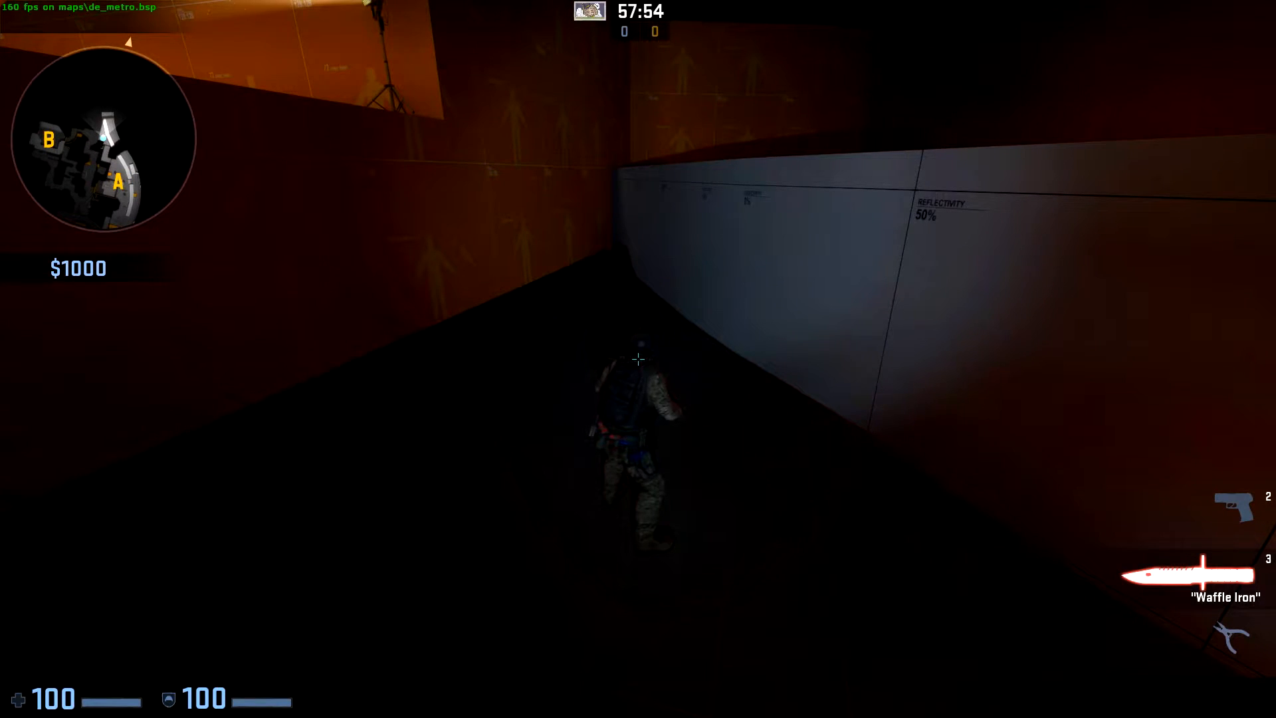
{"action": "key", "text": "w"}
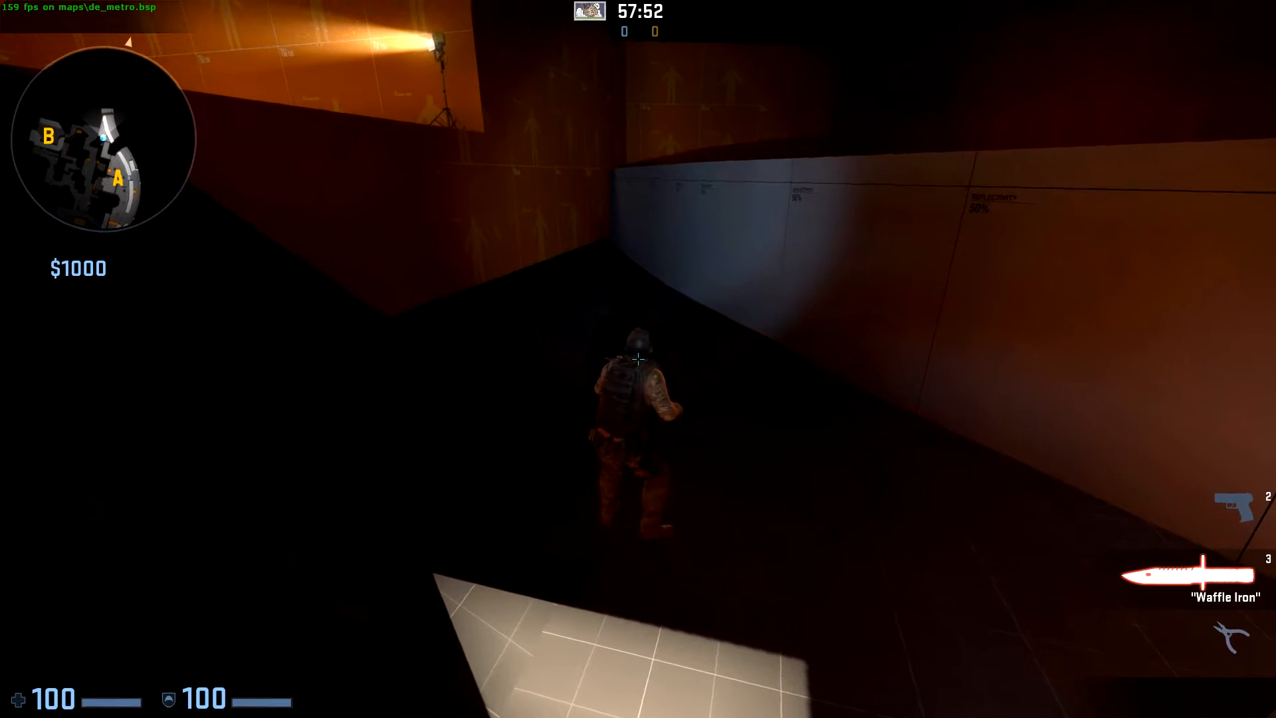
{"action": "key", "text": "w"}
{"action": "key", "text": "w"}
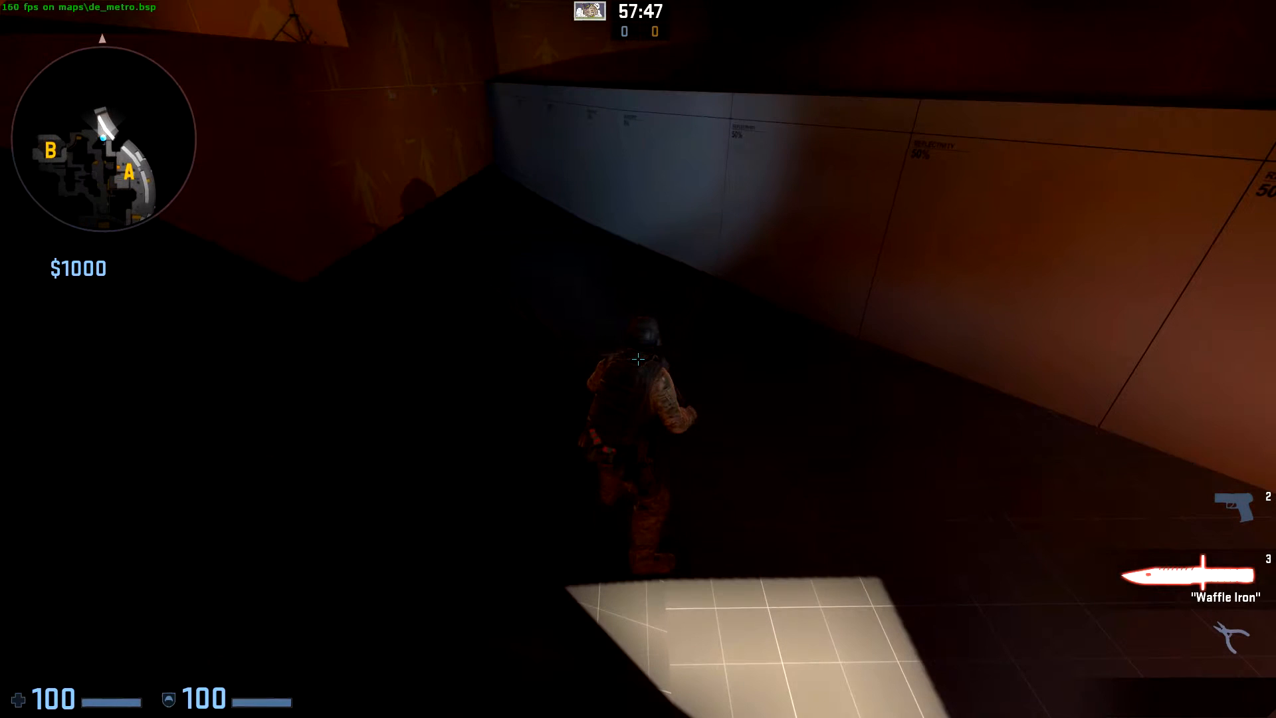
{"action": "key", "text": "w"}
{"action": "key", "text": "w"}
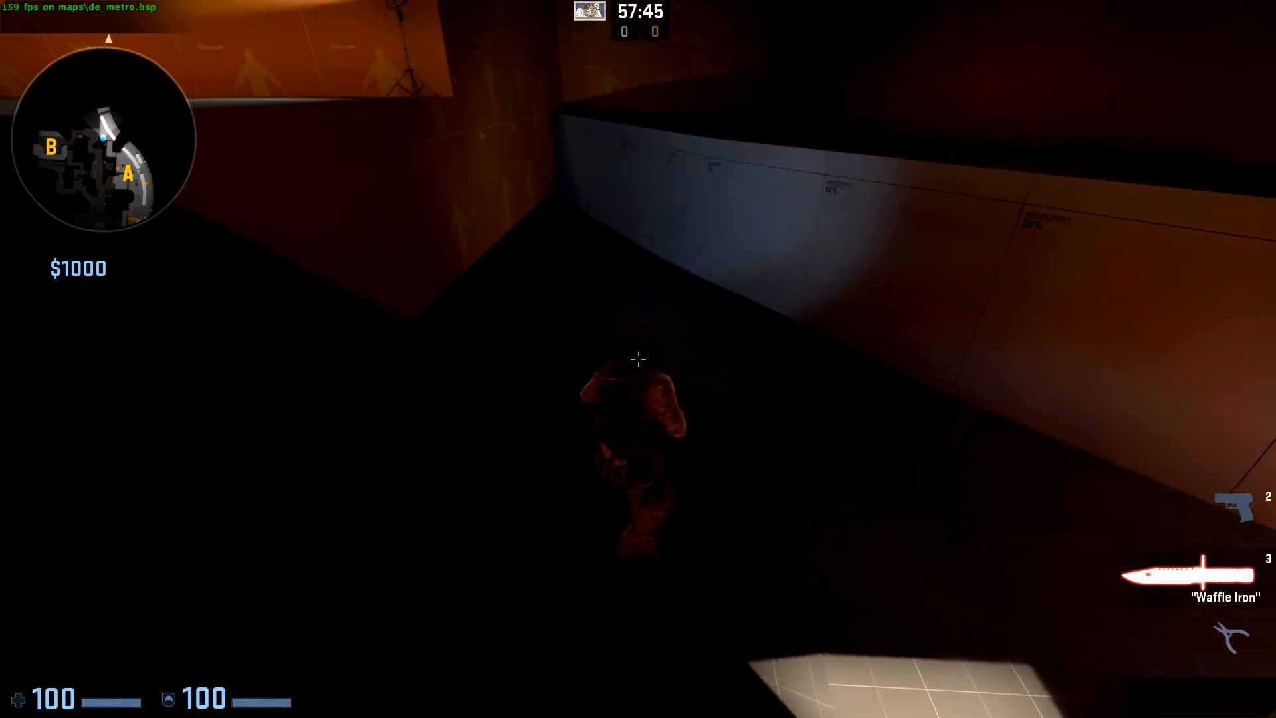
{"action": "key", "text": "w"}
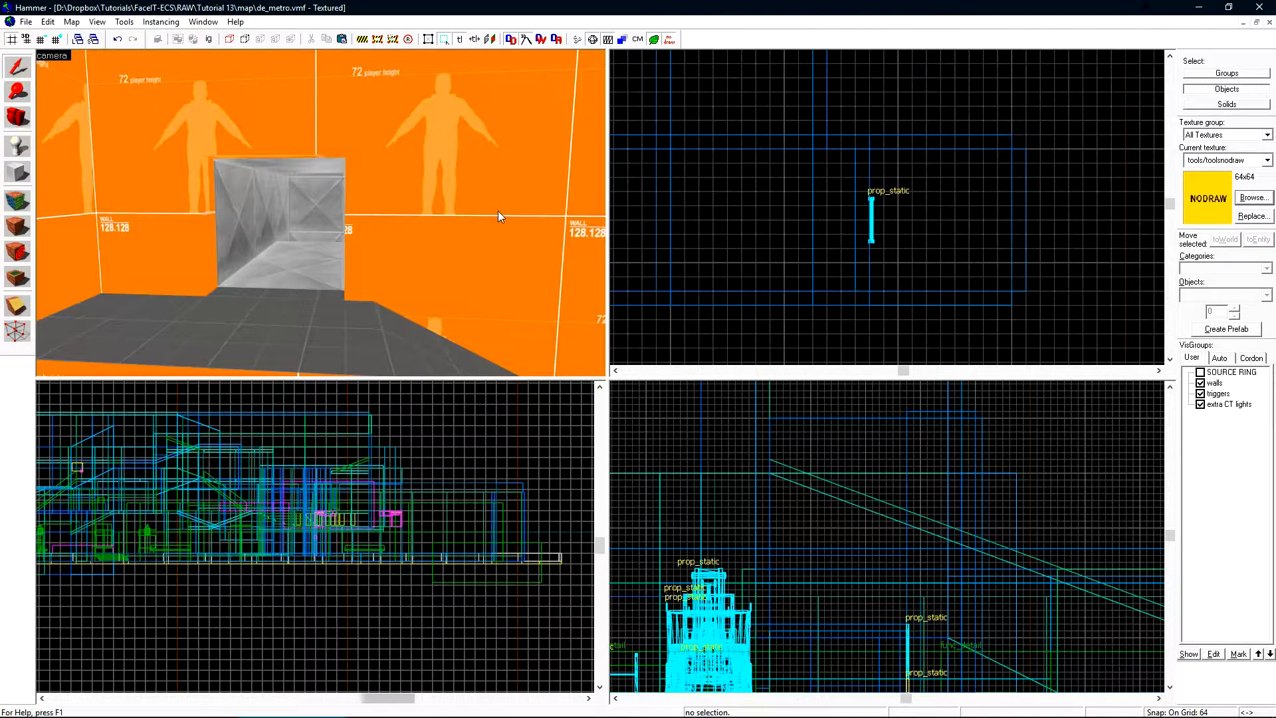
- Bring up a File Explorer window over Hammer
{"action": "key", "text": "super+e"}
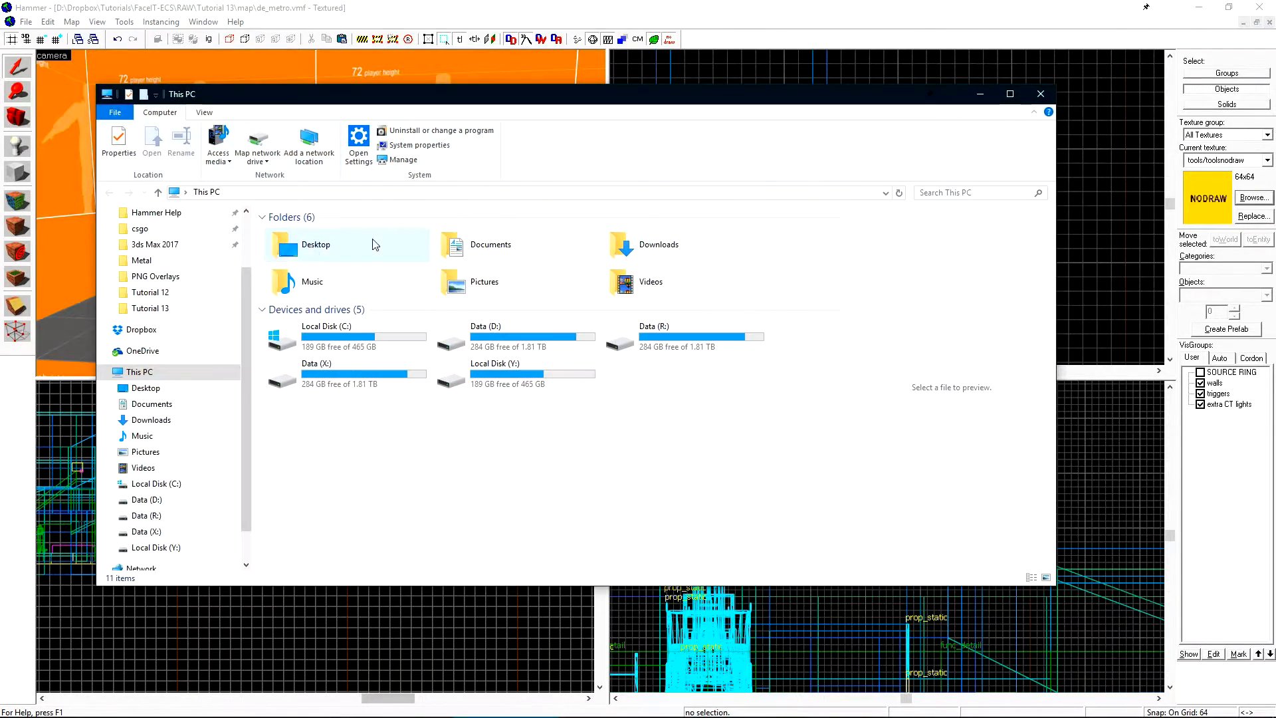
- Open lights.rad from the csgo game folder in Notepad++ via Edit with Notepad++
{"action": "left_click", "coordinate": [140, 229]}
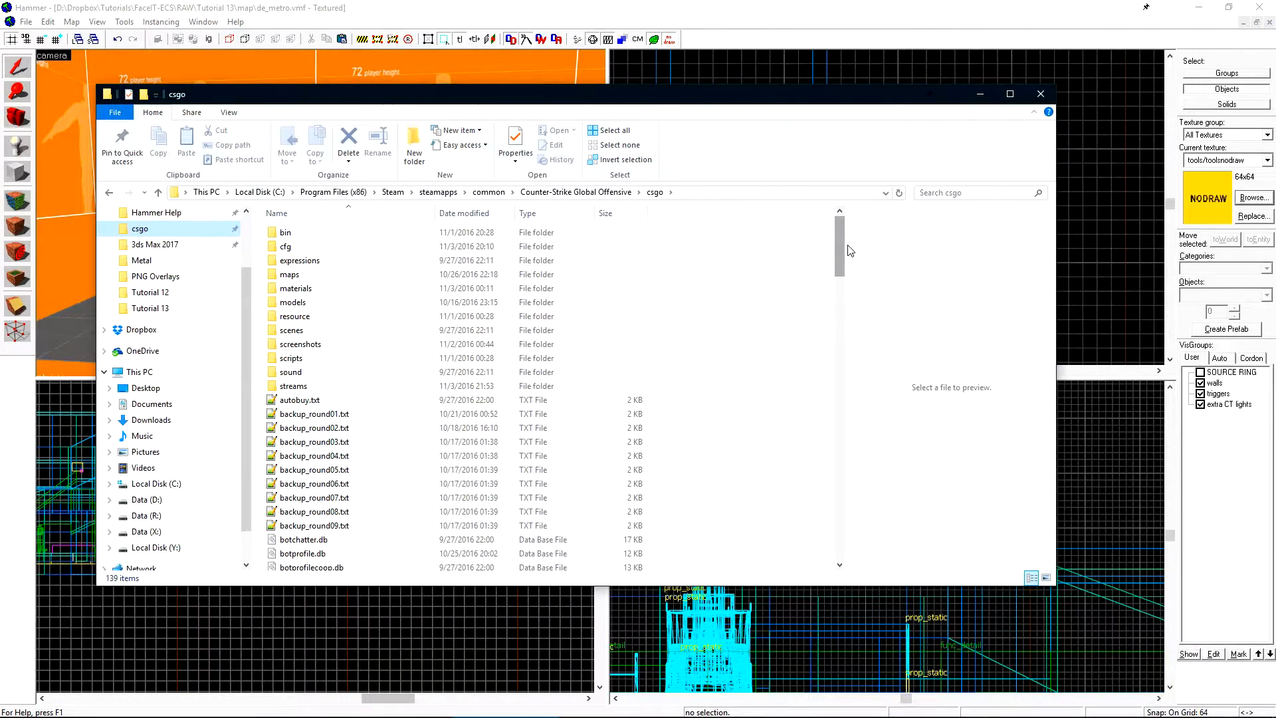
{"action": "left_click_drag", "start_coordinate": [840, 244], "coordinate": [839, 309]}
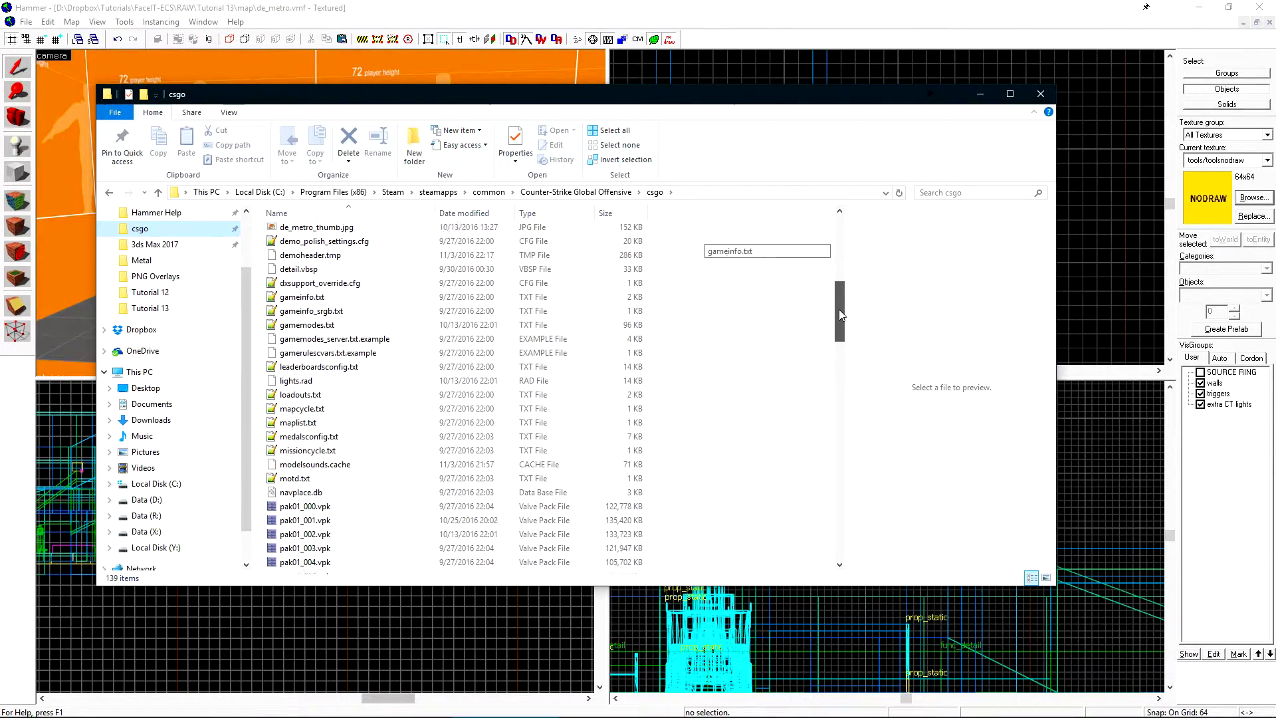
{"action": "left_click", "coordinate": [419, 376]}
{"action": "right_click", "coordinate": [419, 378]}
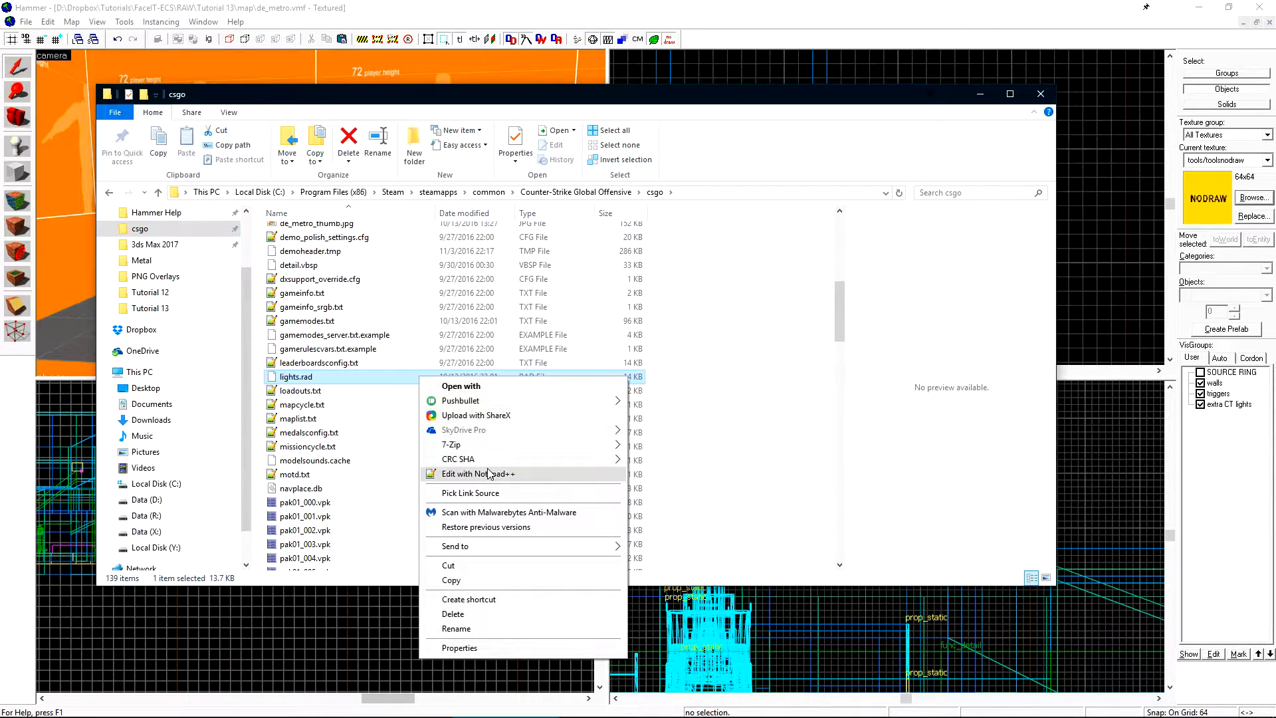
{"action": "left_click", "coordinate": [477, 473]}
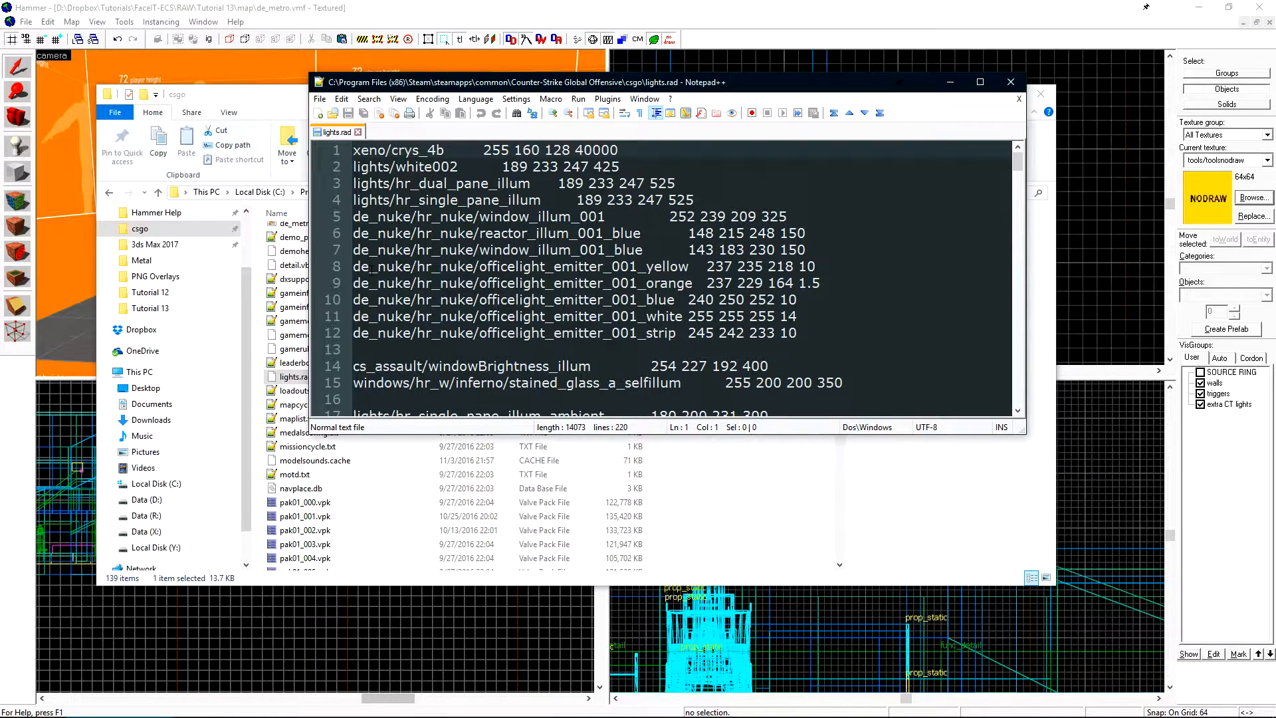
- Enlarge the editor and locate the de_nuke entry on line 5
{"action": "left_click", "coordinate": [523, 150]}
{"action": "left_click_drag", "start_coordinate": [1023, 432], "coordinate": [1127, 644]}
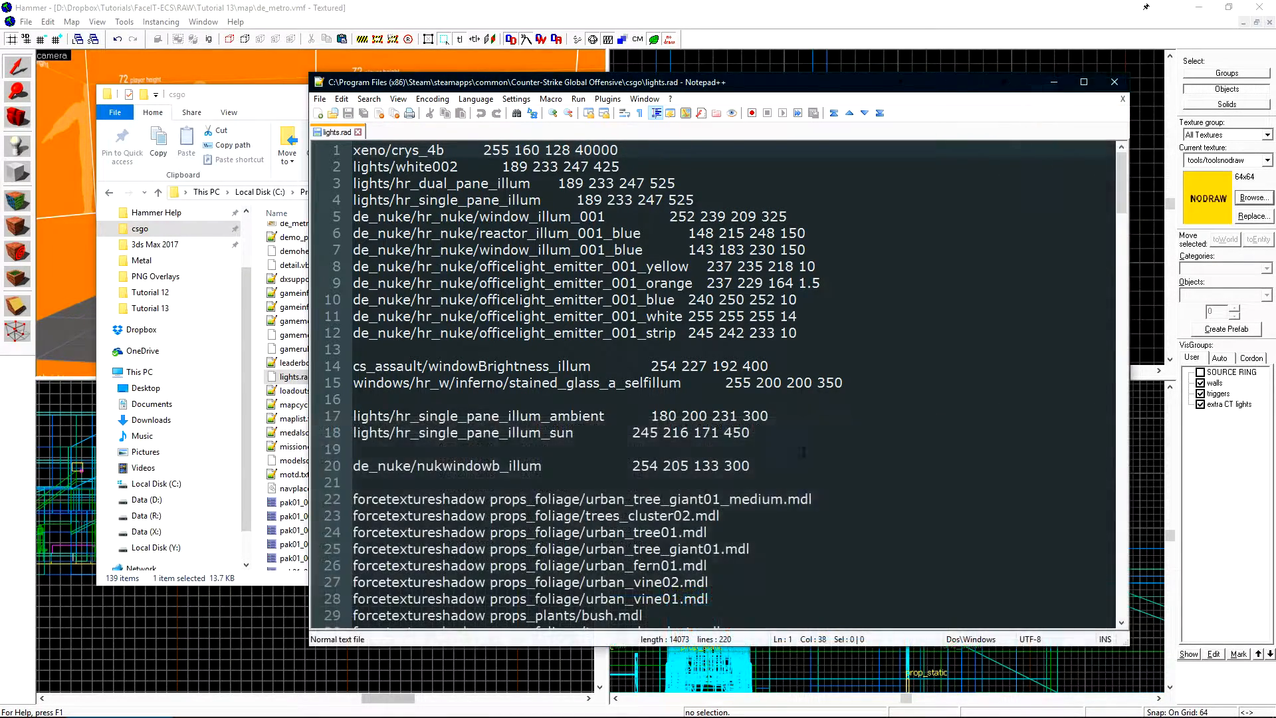
{"action": "double_click", "coordinate": [386, 216]}
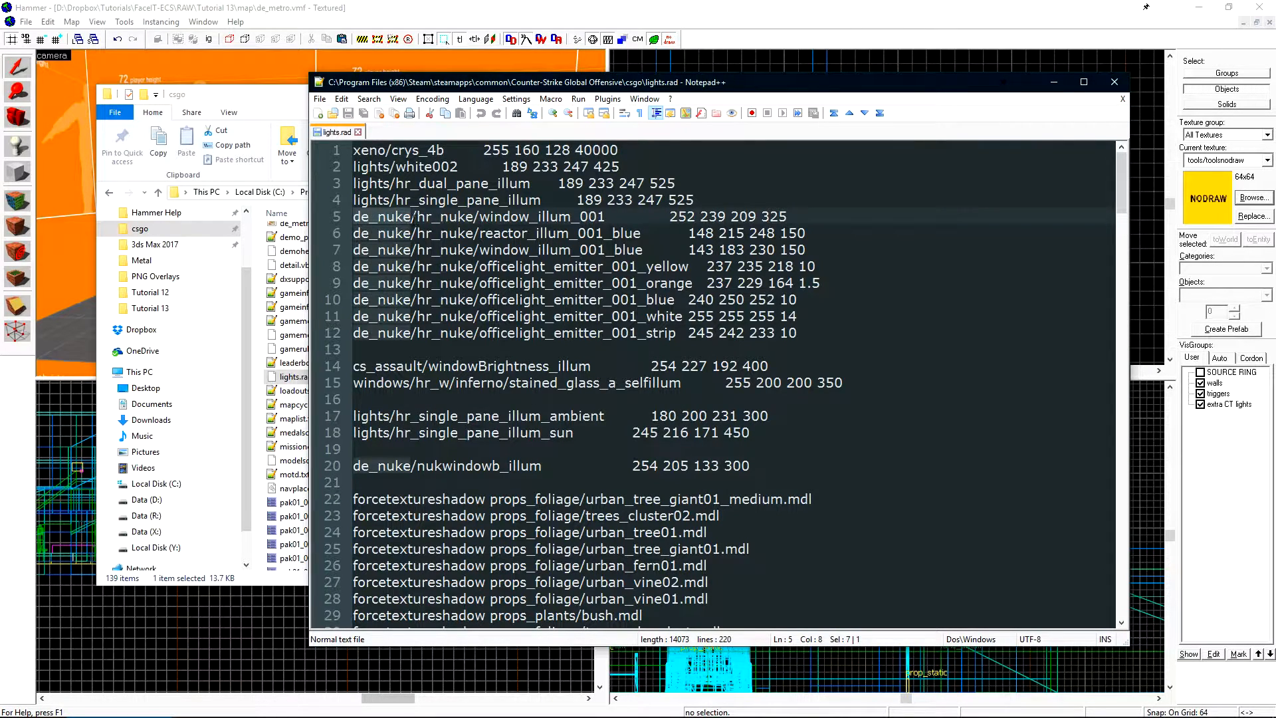
{"action": "left_click", "coordinate": [479, 232]}
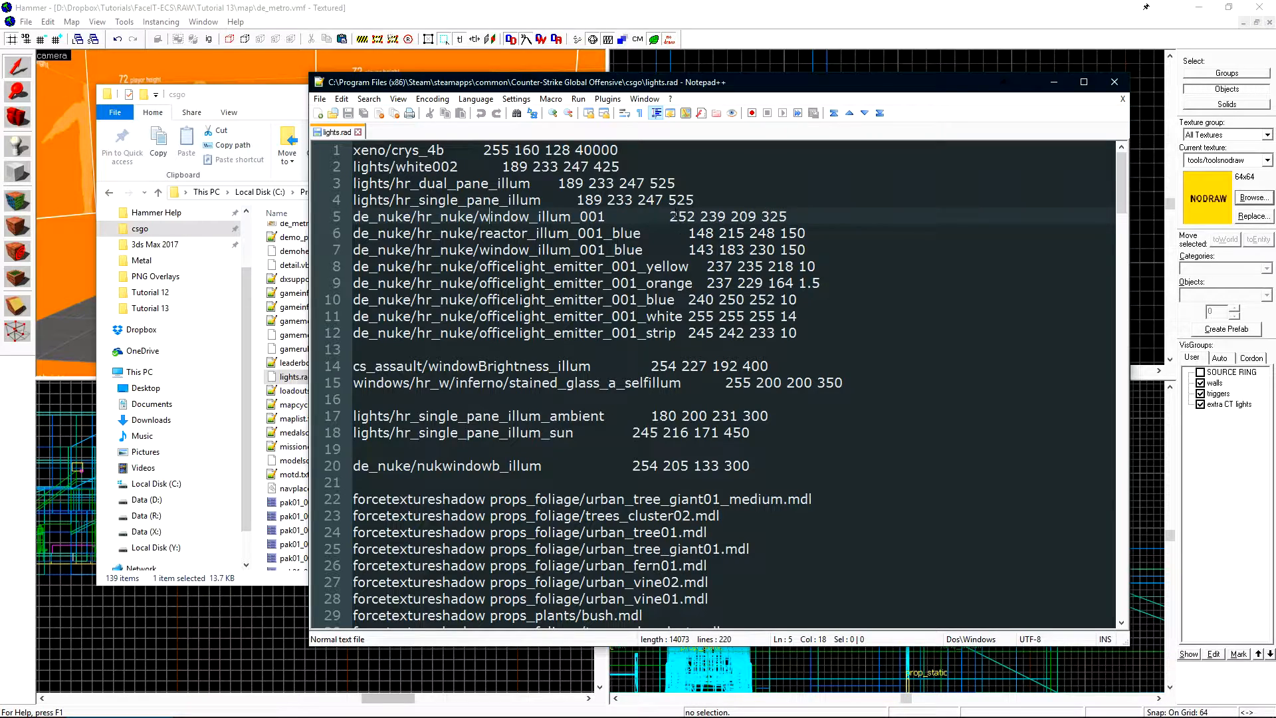
- Copy the texture name window_illum_001 from line 5 and return to Hammer
{"action": "left_click_drag", "start_coordinate": [669, 216], "coordinate": [788, 217]}
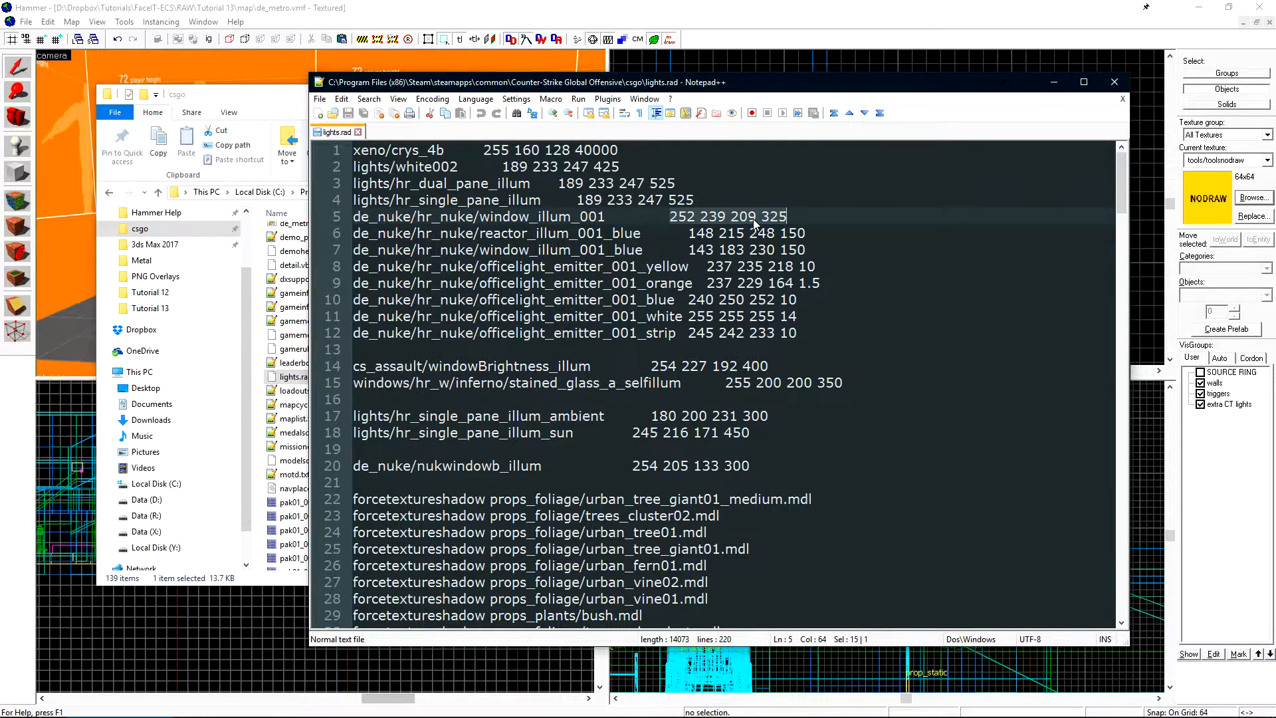
{"action": "left_click_drag", "start_coordinate": [606, 217], "coordinate": [478, 216]}
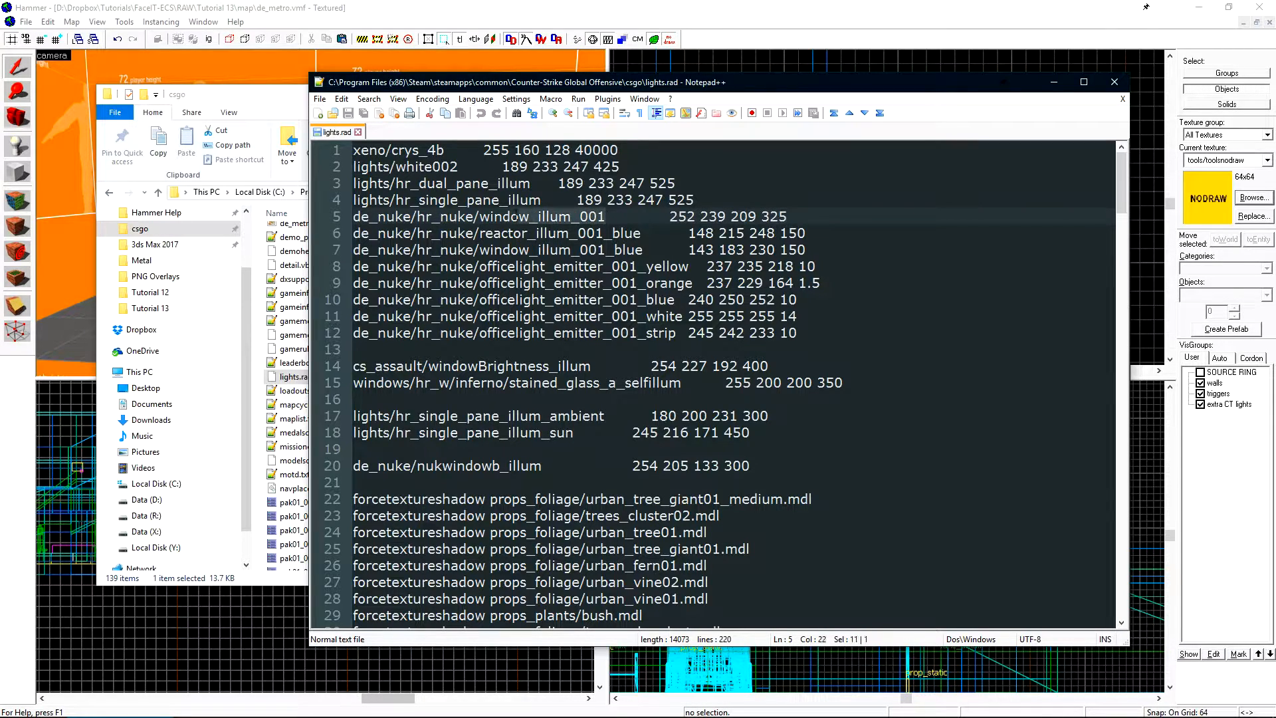
{"action": "key", "text": "ctrl+c"}
{"action": "key", "text": "alt+Tab"}
- Make window_illum_001 the current texture in the Face Edit Sheet via the browser filter
{"action": "key", "text": "shift+a"}
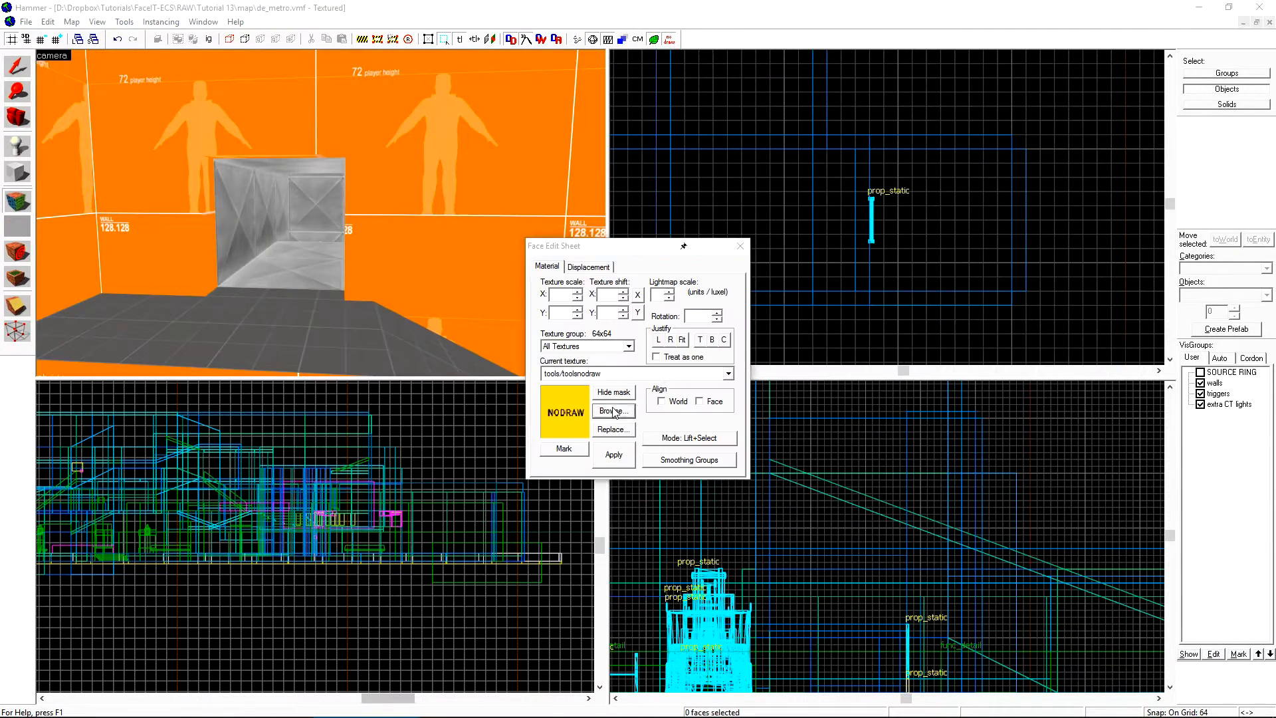
{"action": "left_click", "coordinate": [1253, 197]}
{"action": "key", "text": "ctrl+v"}
{"action": "double_click", "coordinate": [82, 138]}
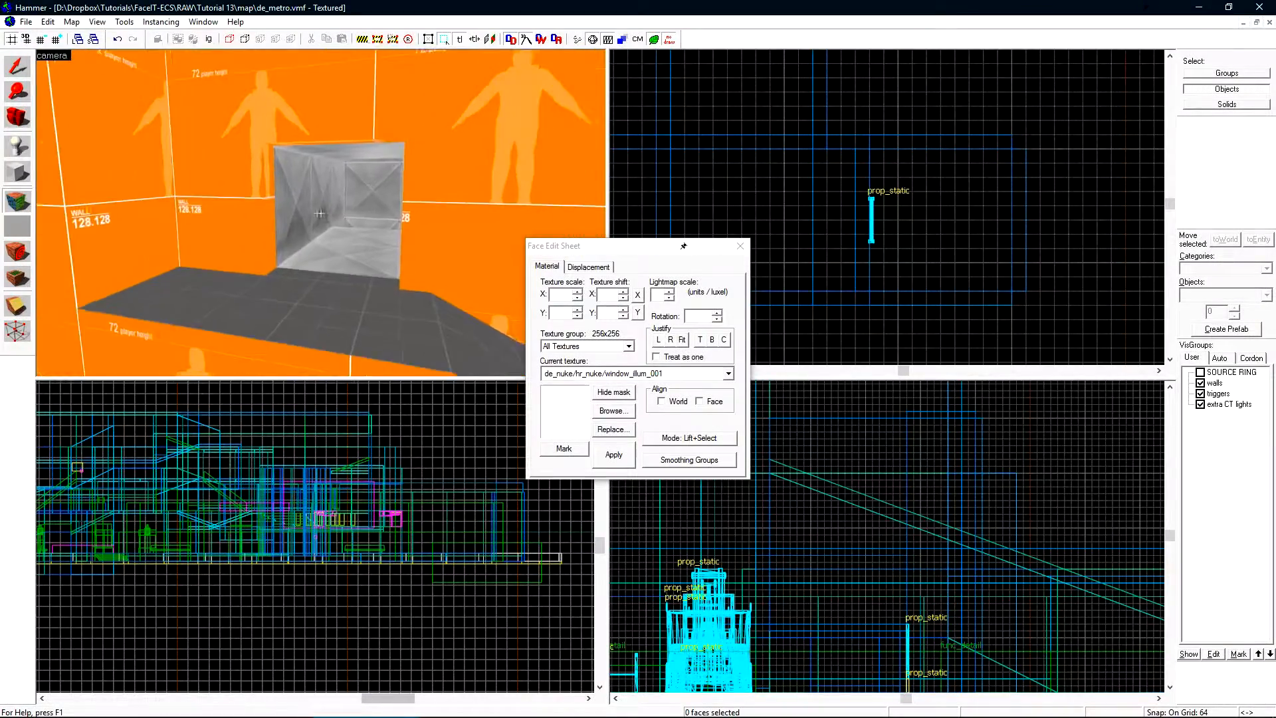
- Apply window_illum_001 to the shaft's yellow nodraw ceiling face and close the sheet
{"action": "key", "text": "w"}
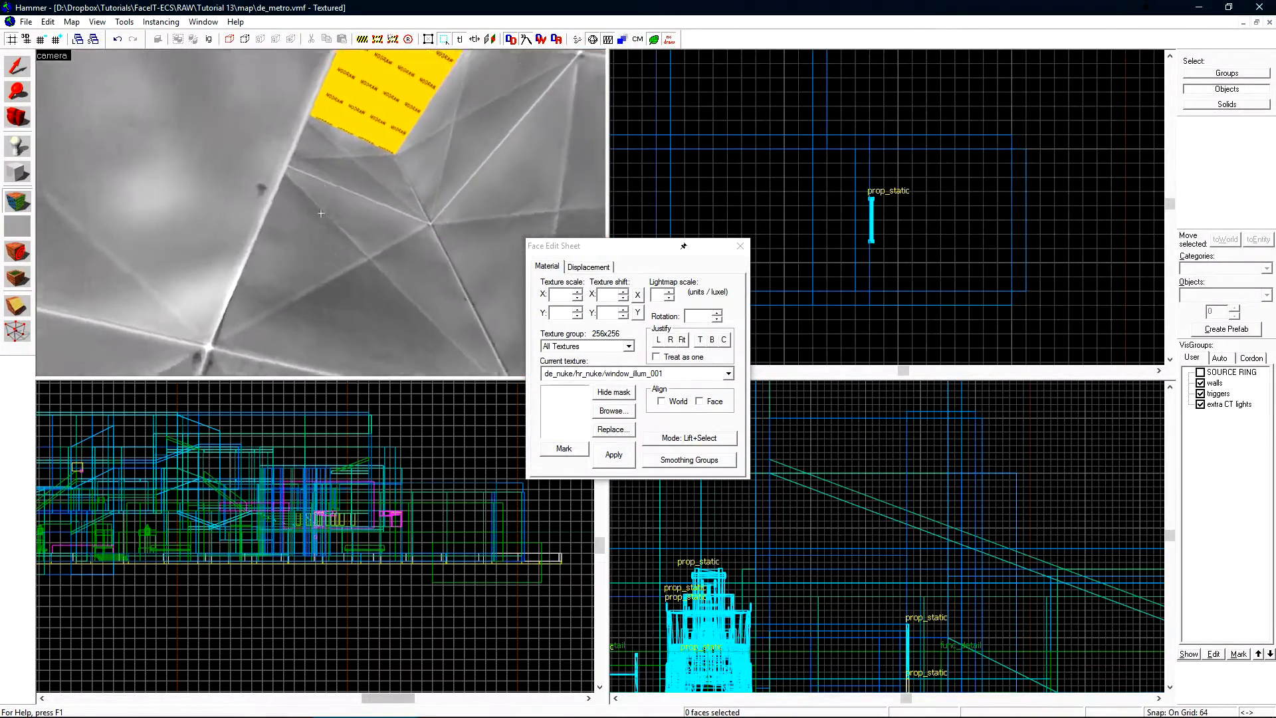
{"action": "key", "text": "z"}
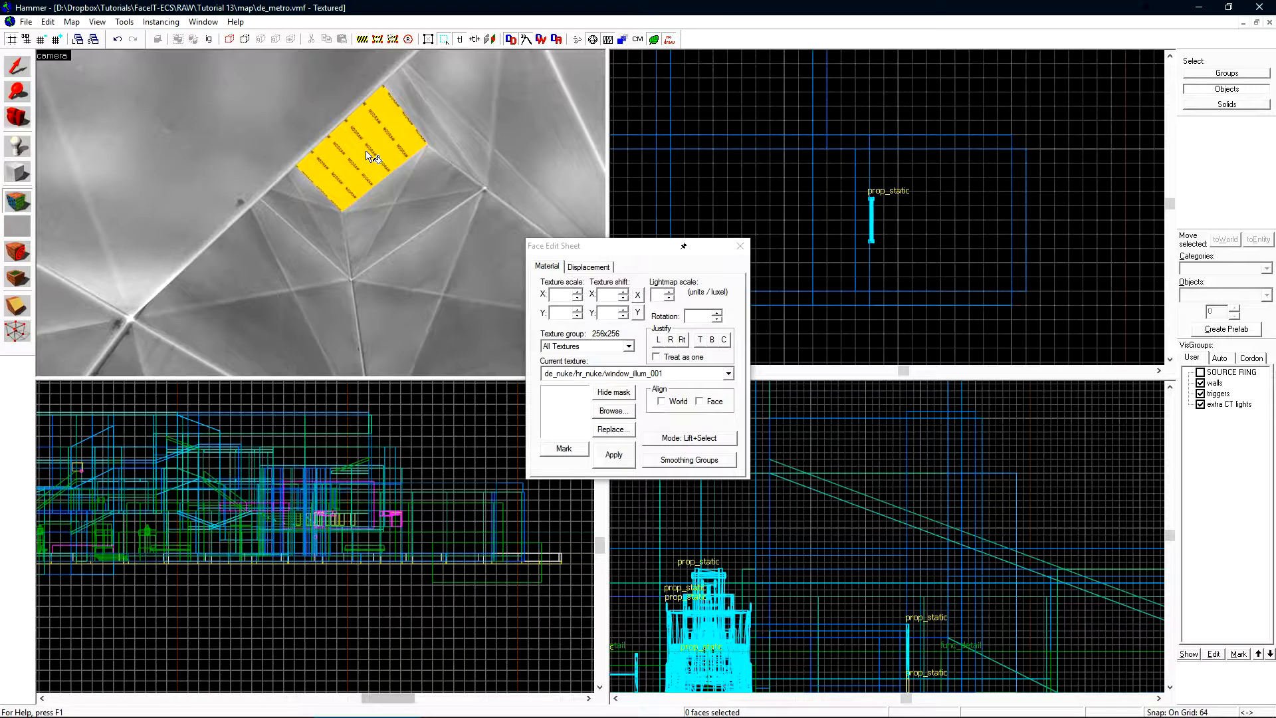
{"action": "right_click", "coordinate": [369, 164]}
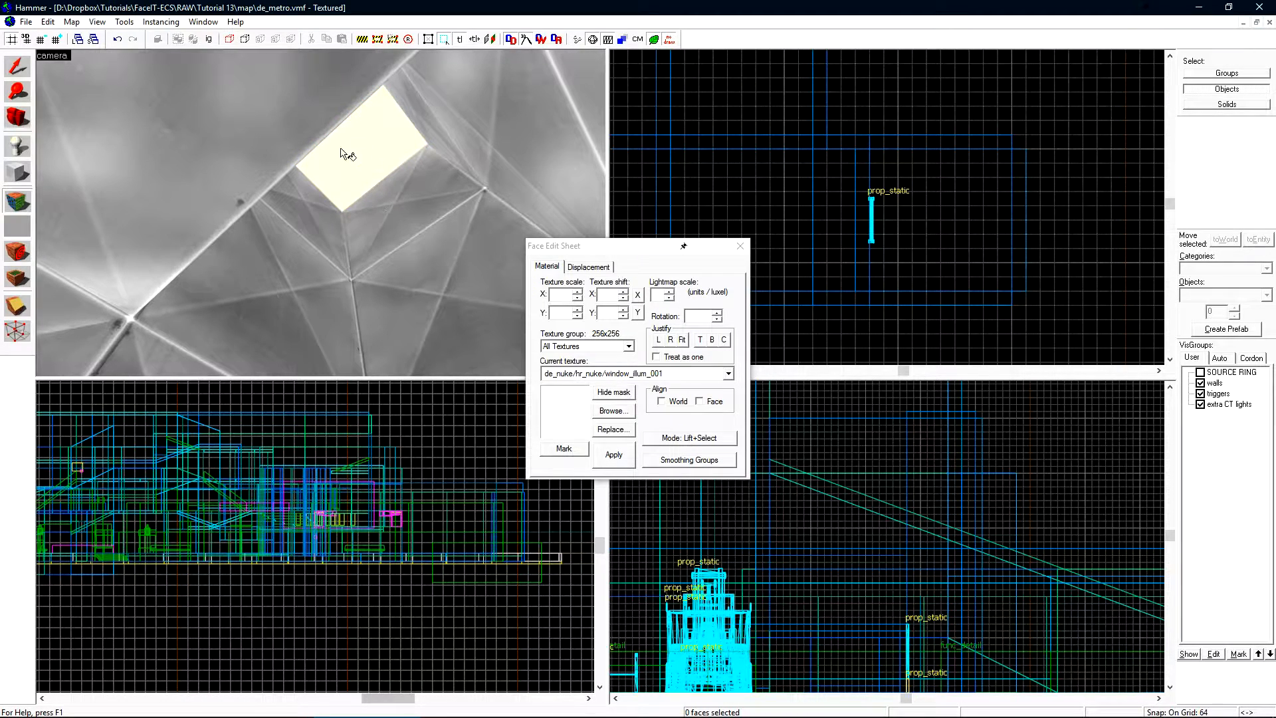
{"action": "key", "text": "shift+s"}
{"action": "key", "text": "z"}
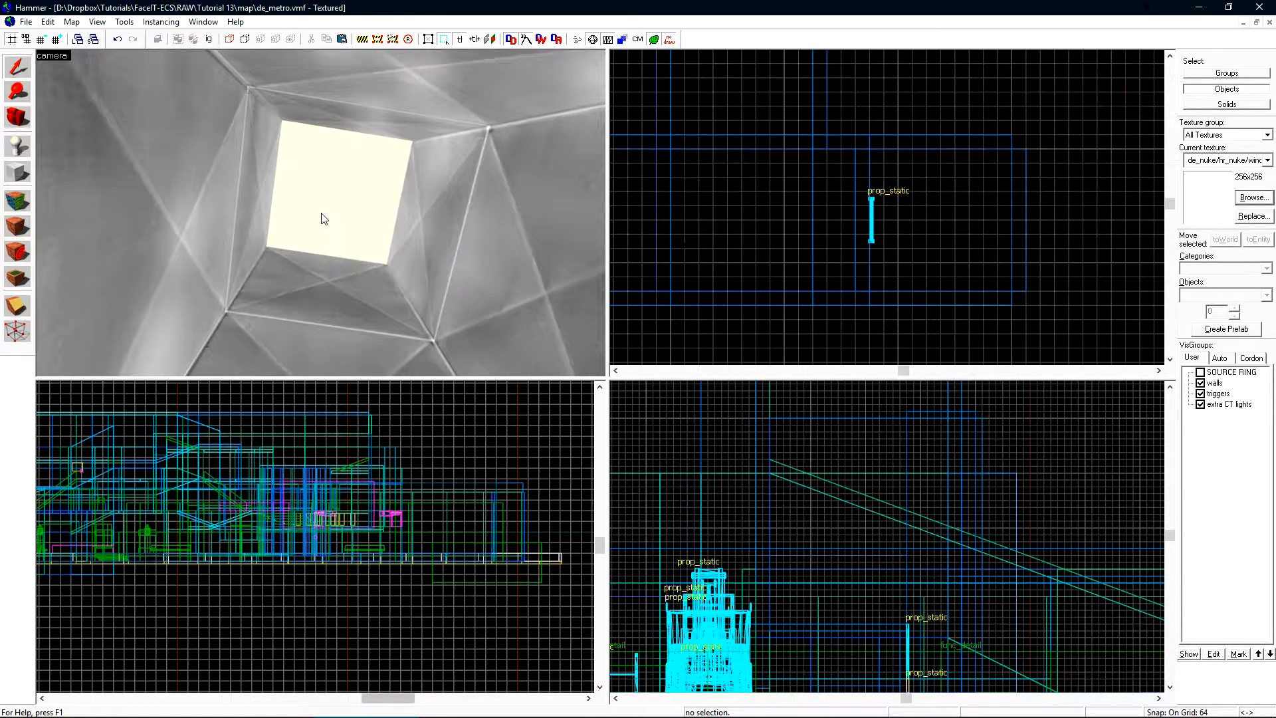
{"action": "scroll", "coordinate": [322, 218], "scroll_direction": "up", "scroll_amount": 3}
{"action": "left_click", "coordinate": [53, 55]}
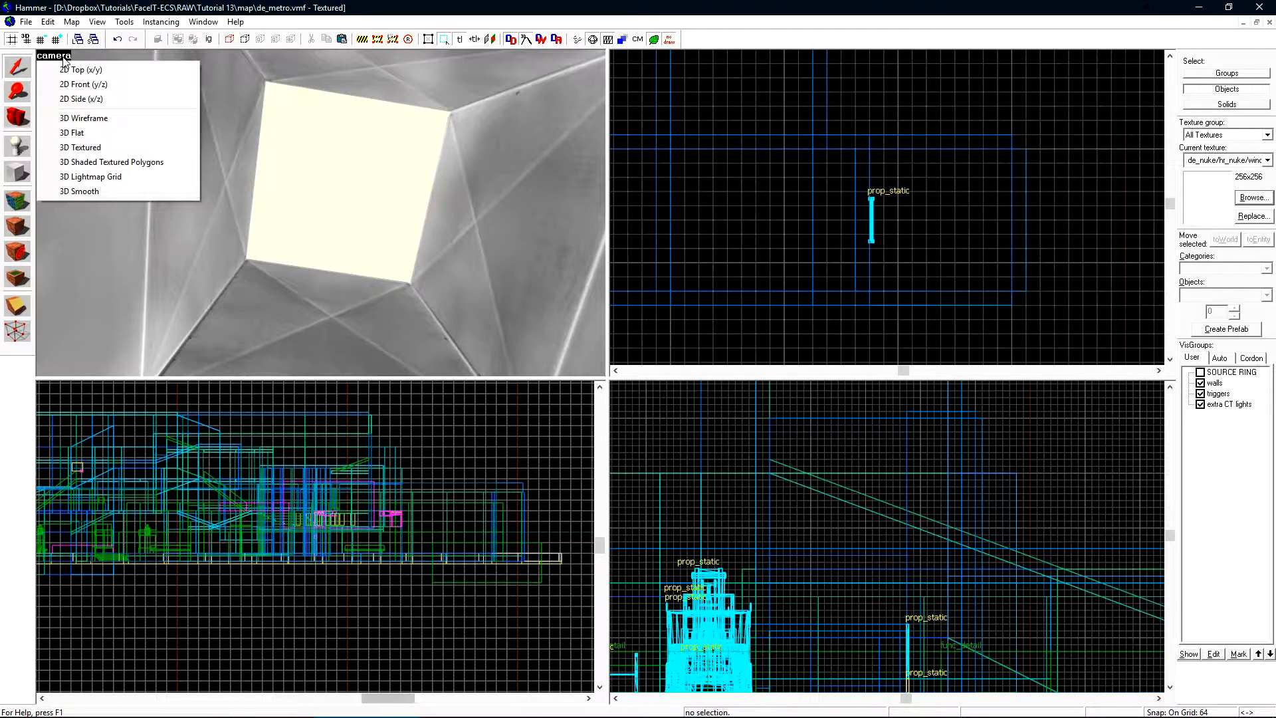
- View the shaft in 3D Lightmap Grid, then return to Shaded Textured Polygons
{"action": "left_click", "coordinate": [91, 176]}
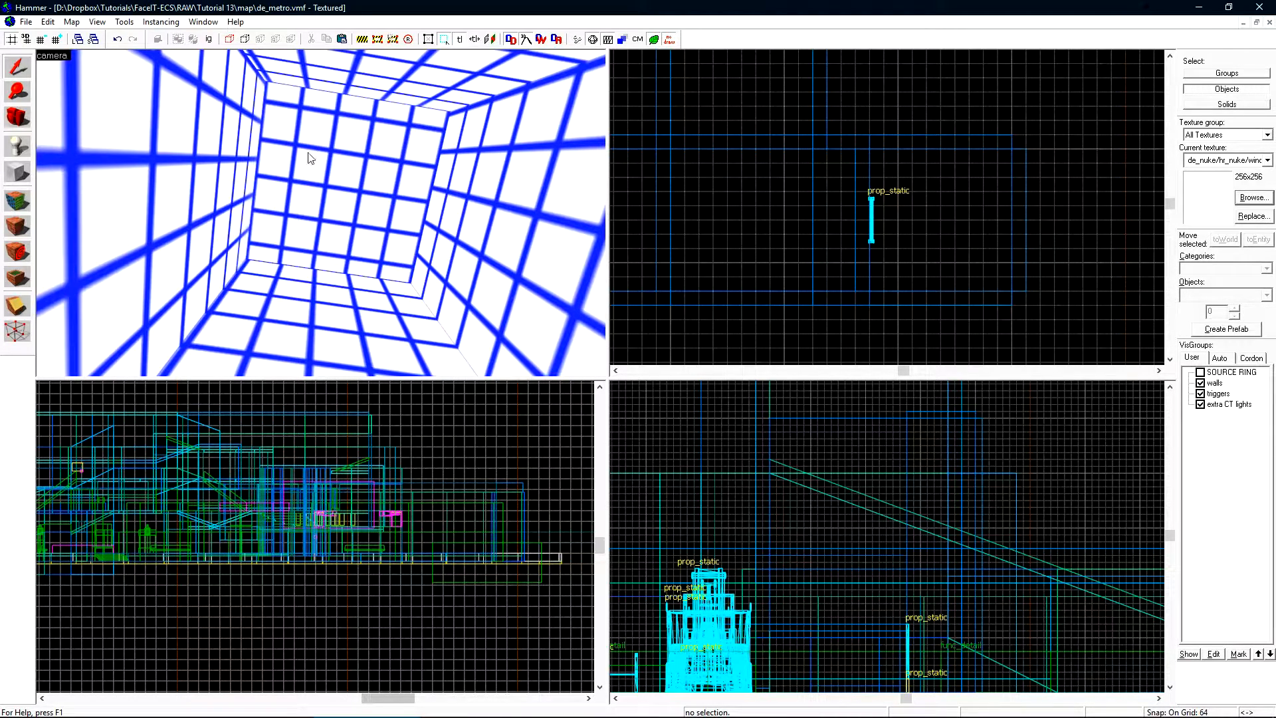
{"action": "left_click", "coordinate": [81, 74]}
{"action": "left_click", "coordinate": [52, 56]}
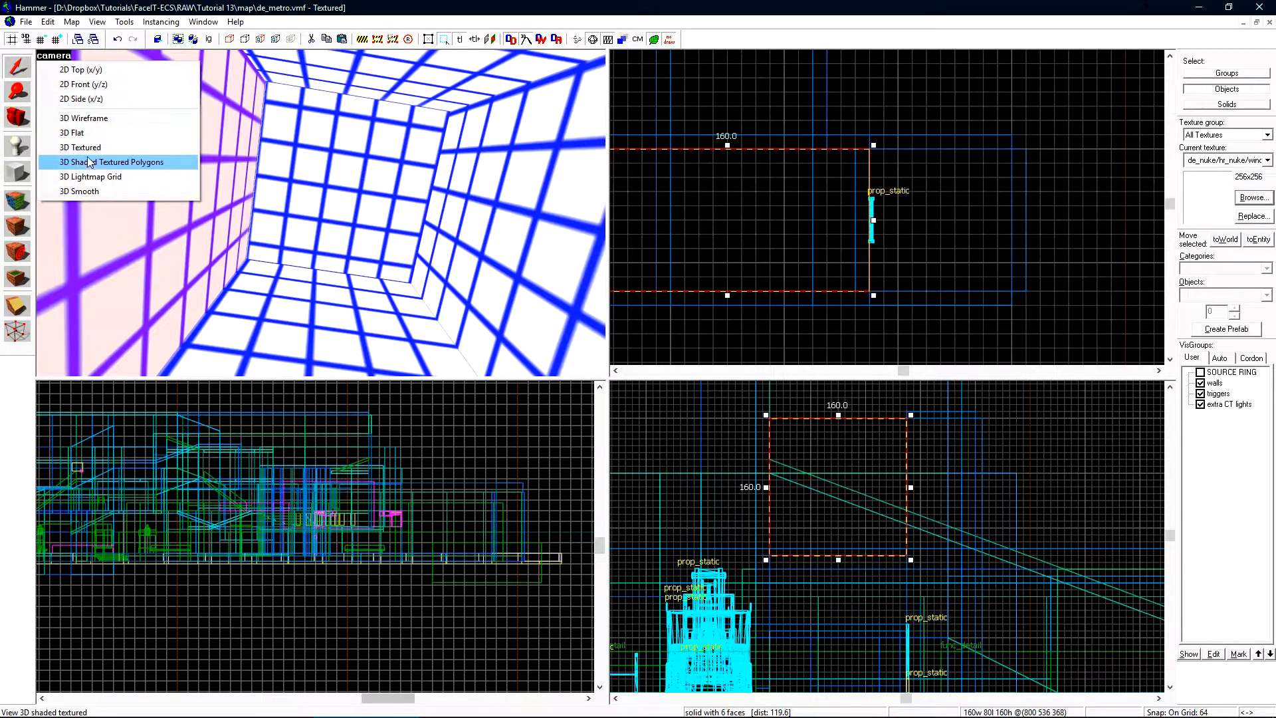
{"action": "left_click", "coordinate": [88, 162]}
{"action": "left_click", "coordinate": [733, 111]}
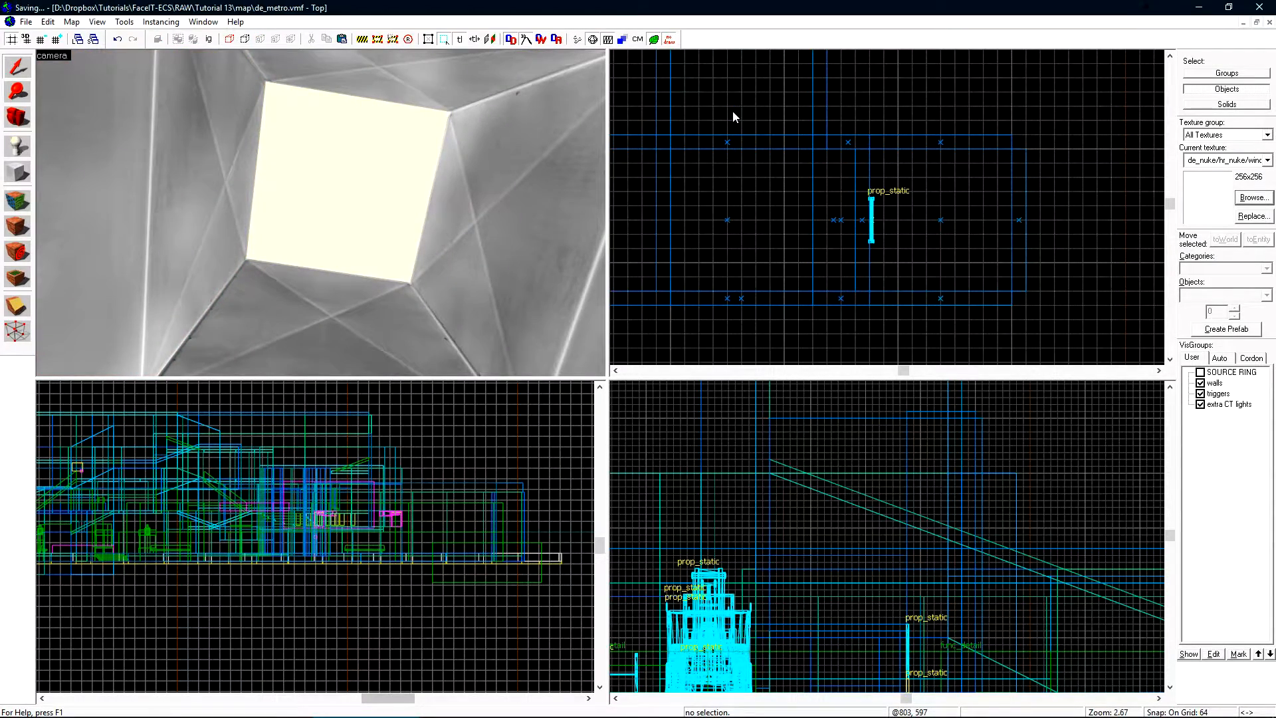
- Compile and run de_metro with the Run Map defaults
{"action": "key", "text": "F9"}
{"action": "key", "text": "Return"}
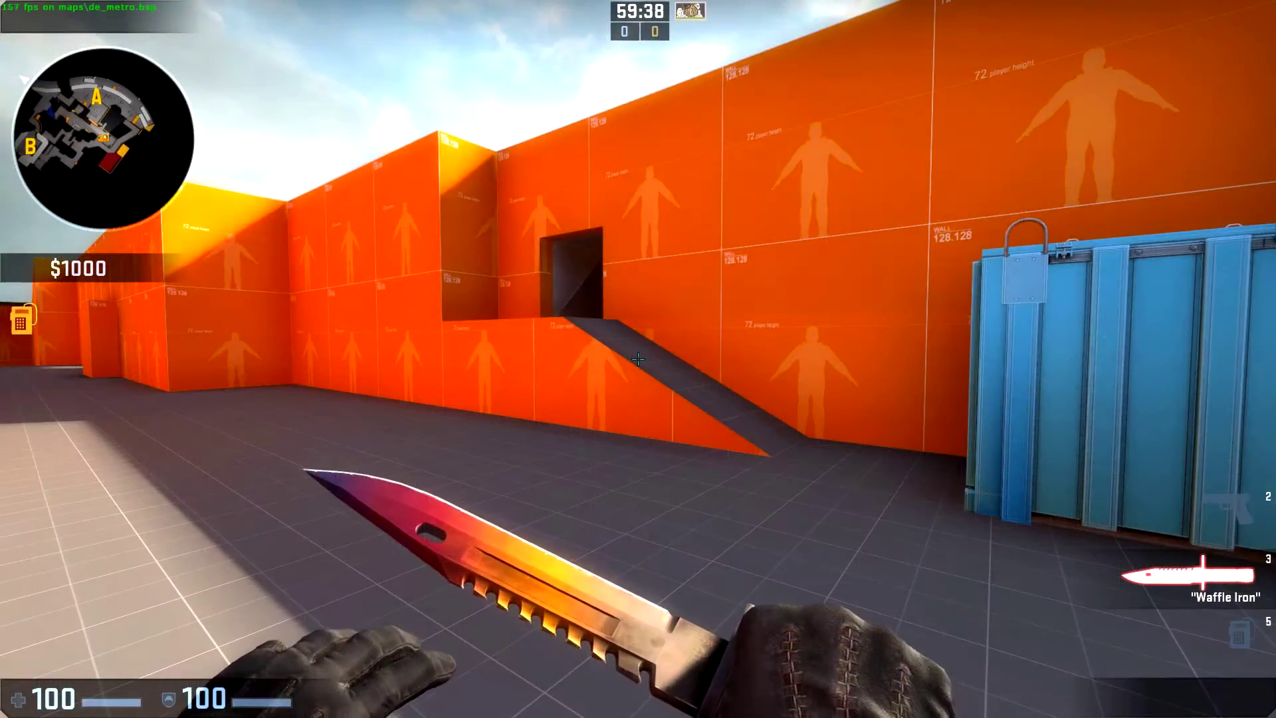
- Walk up the ramp into the tunnel and climb the shaft to see the glowing skylight
{"action": "key", "text": "w"}
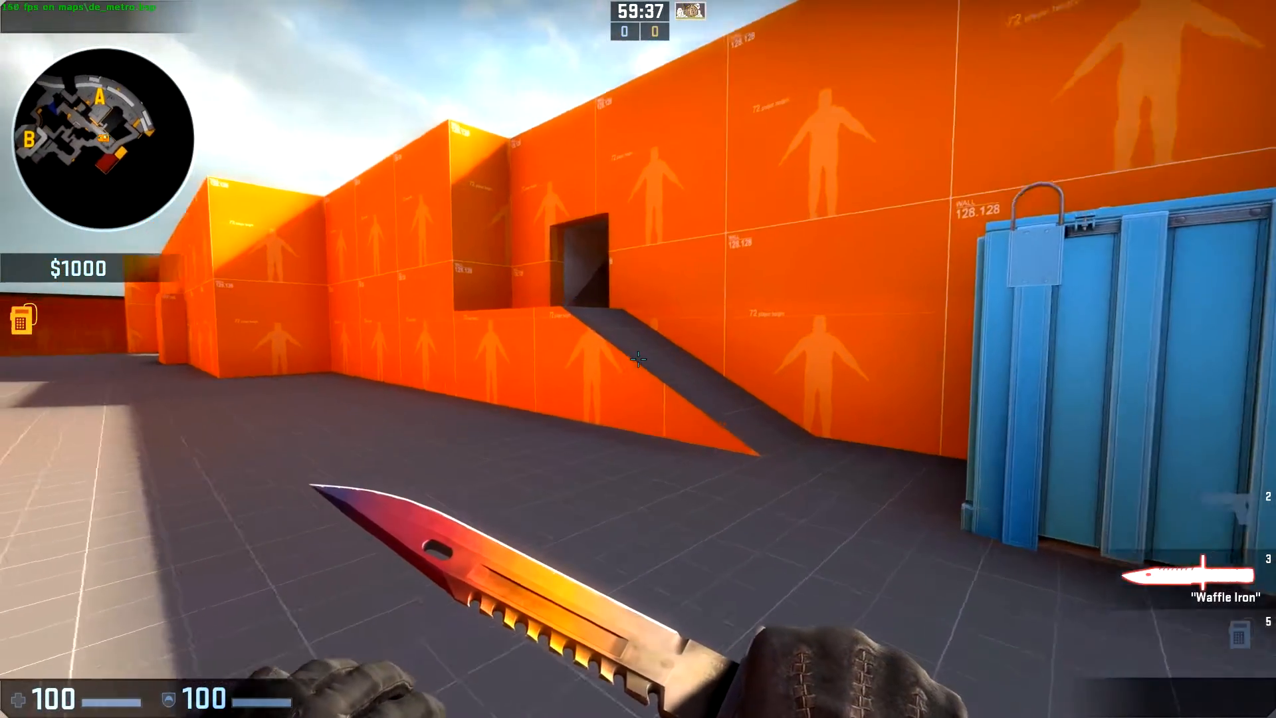
{"action": "key", "text": "w"}
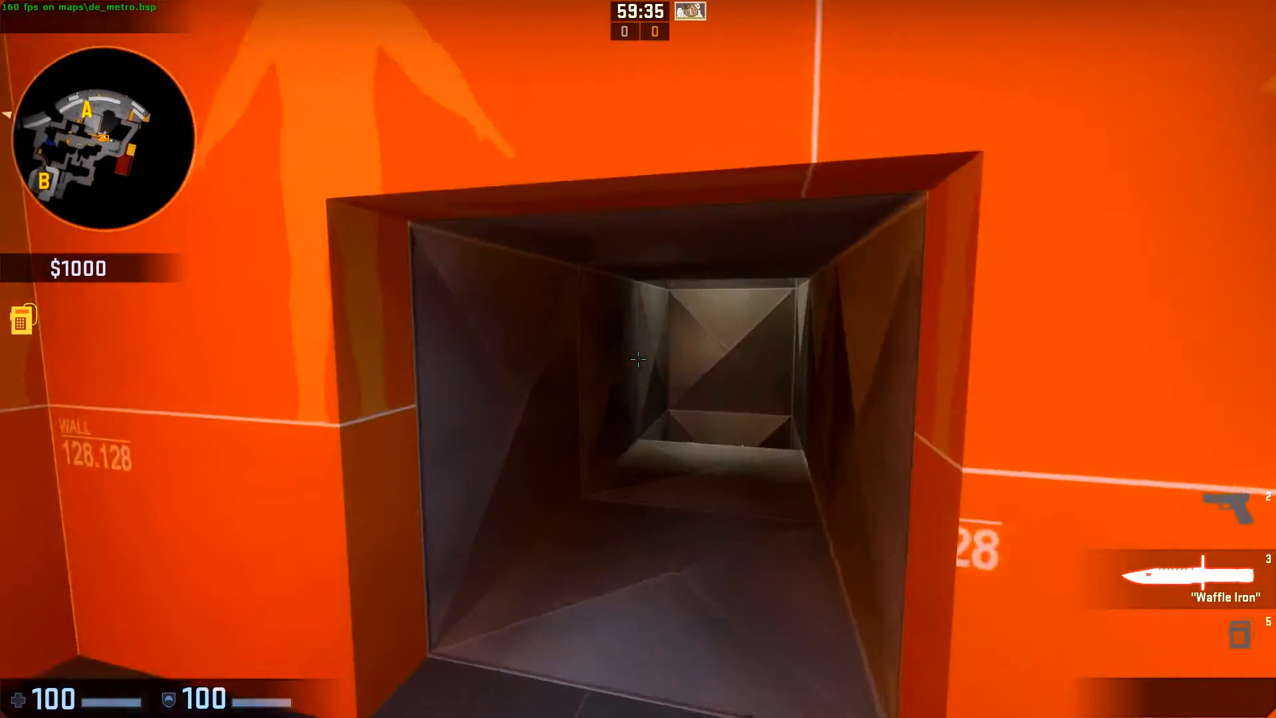
{"action": "key", "text": "w"}
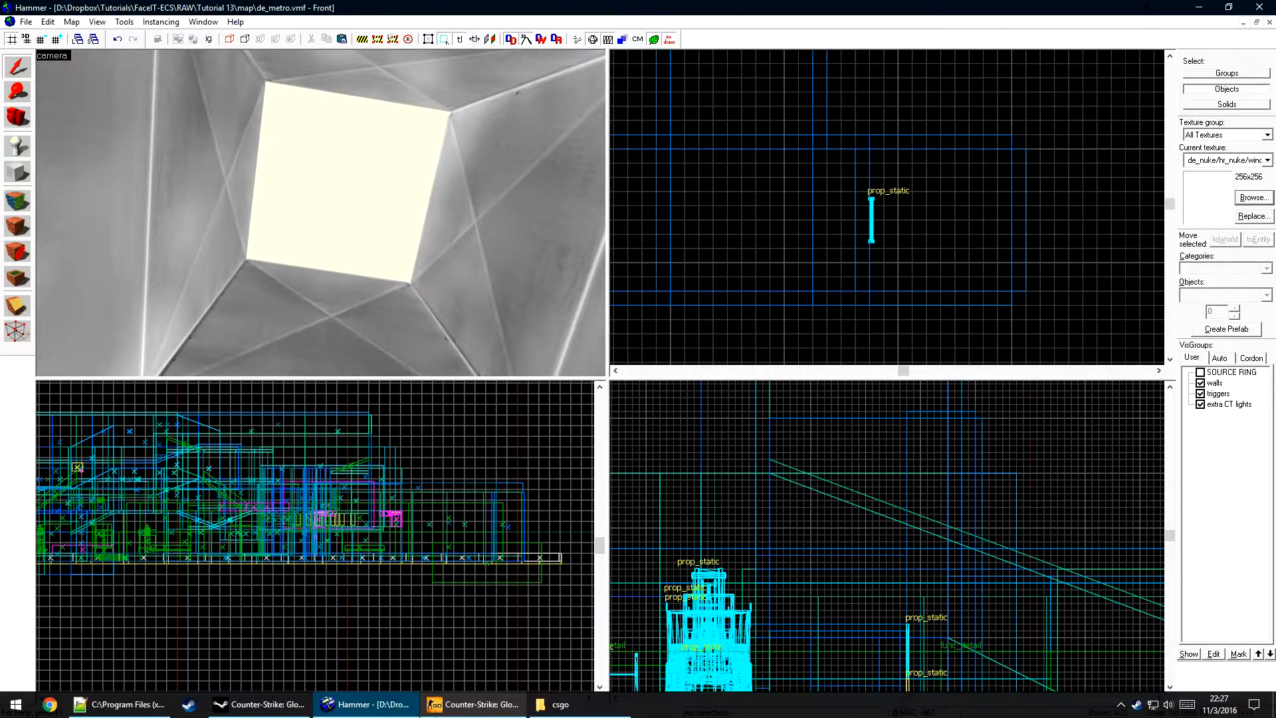
- Duplicate the window_illum_001 line in lights.rad, keeping the original commented out
{"action": "left_click", "coordinate": [120, 704]}
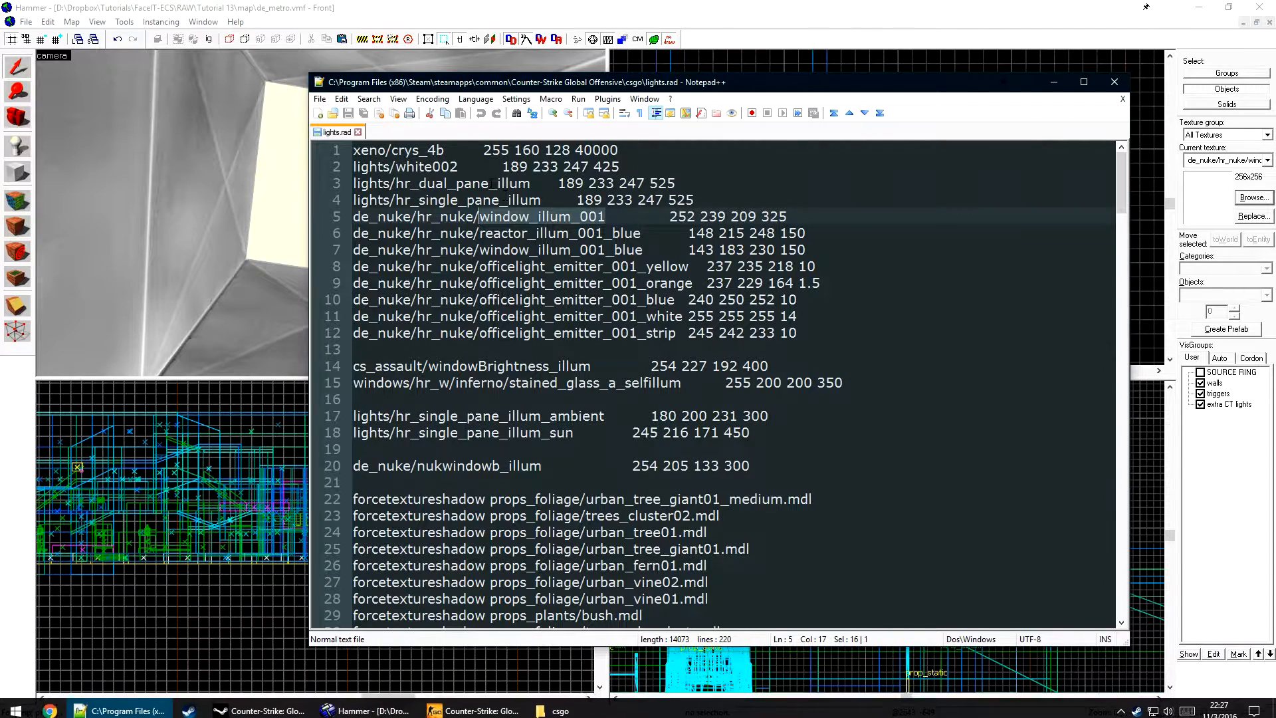
{"action": "left_click", "coordinate": [741, 217]}
{"action": "left_click_drag", "start_coordinate": [670, 217], "coordinate": [787, 216]}
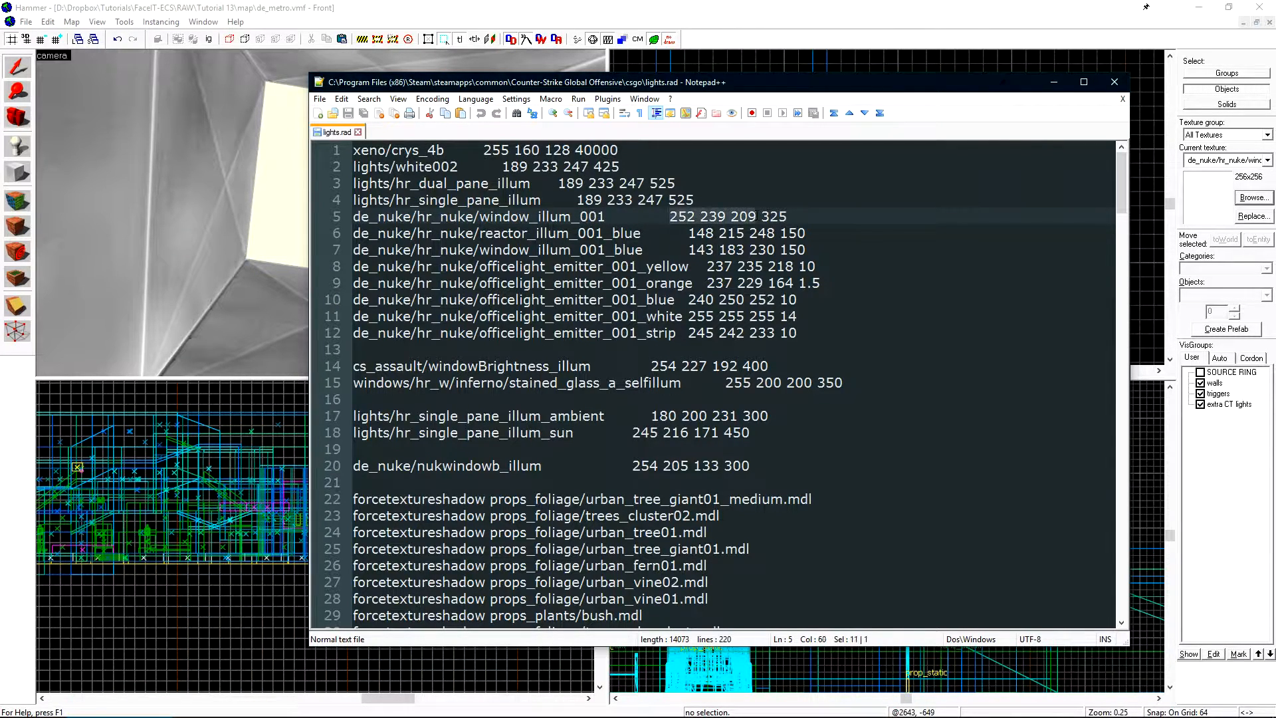
{"action": "left_click", "coordinate": [788, 217]}
{"action": "key", "text": "shift+Home"}
{"action": "key", "text": "ctrl+c"}
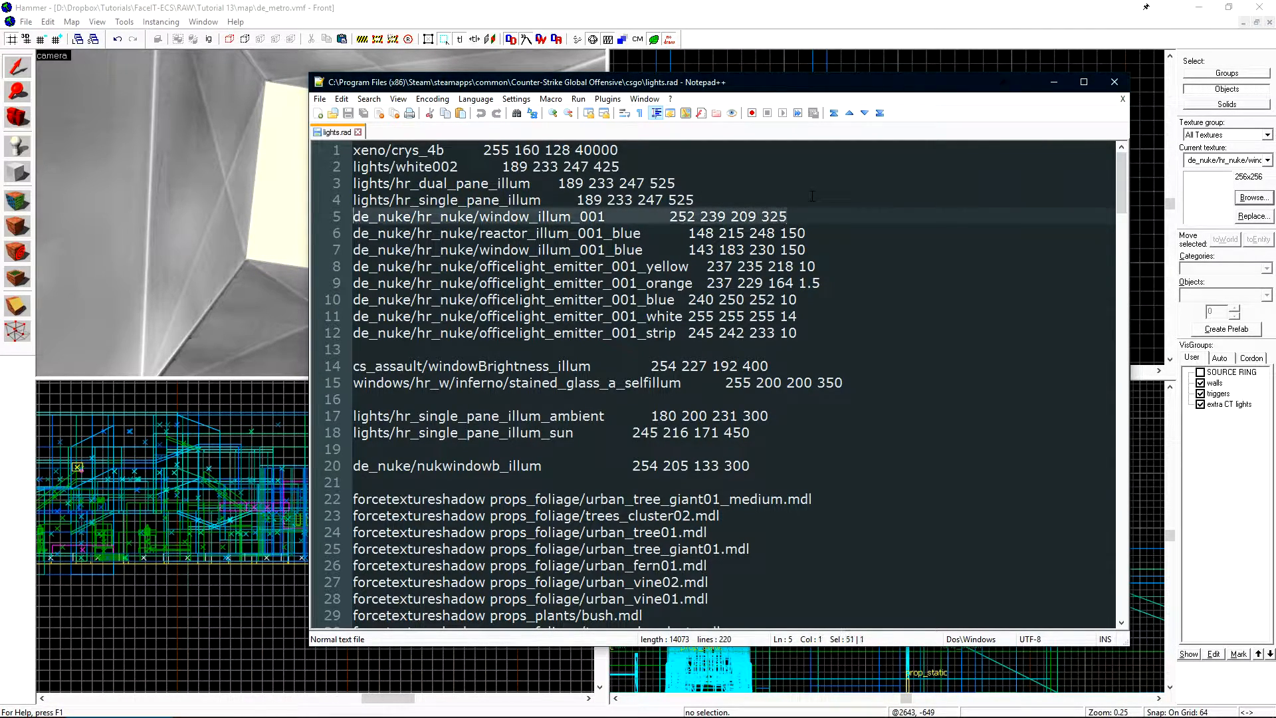
{"action": "key", "text": "Home"}
{"action": "key", "text": "Return"}
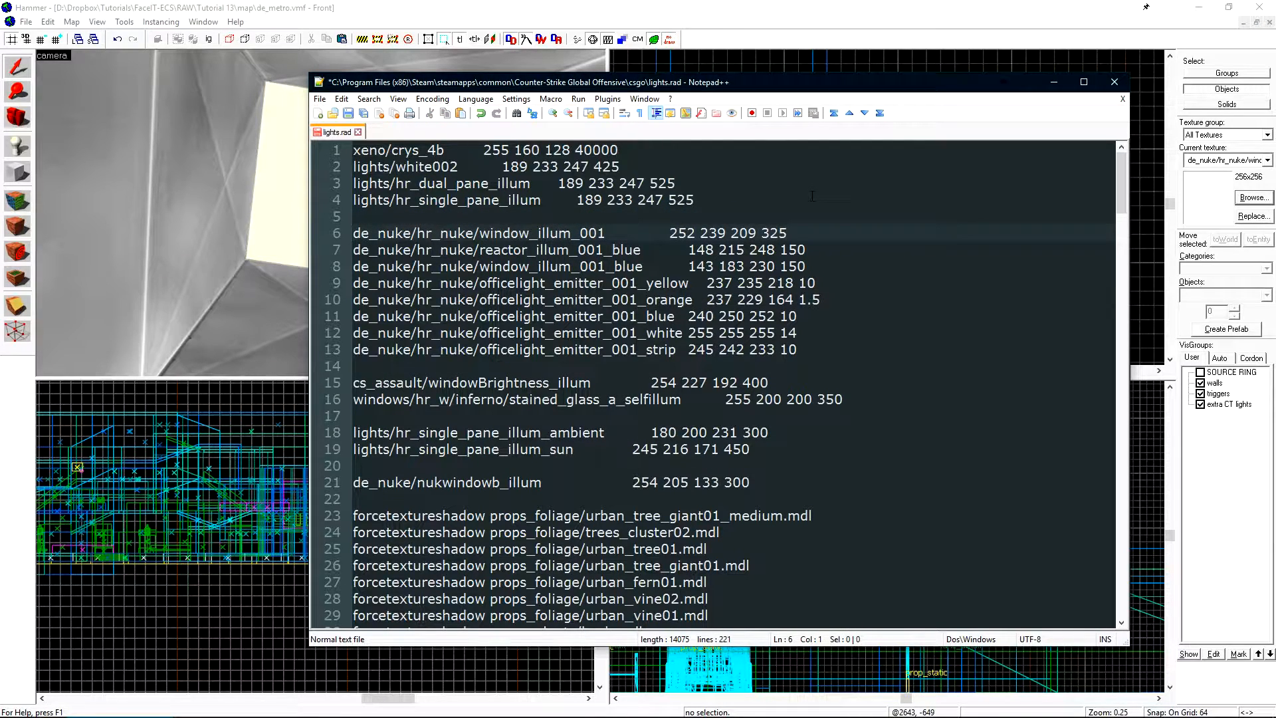
{"action": "type", "text": "//"}
{"action": "key", "text": "Up"}
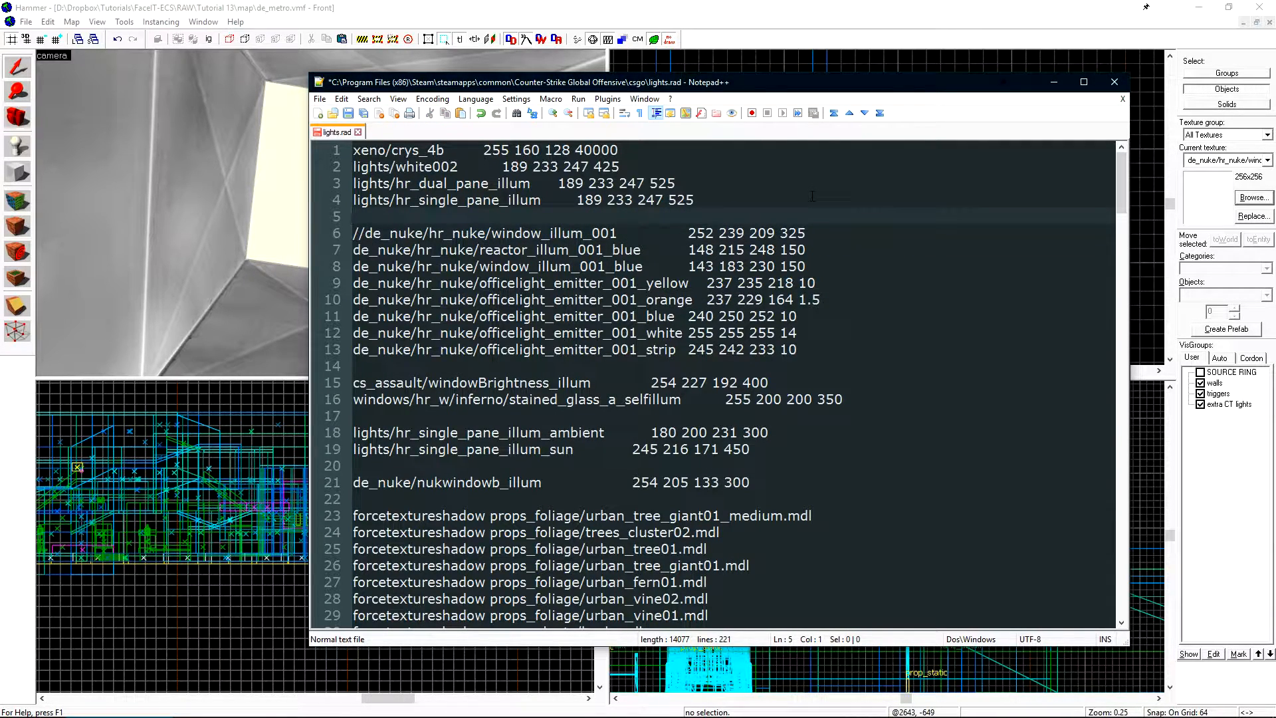
{"action": "key", "text": "ctrl+v"}
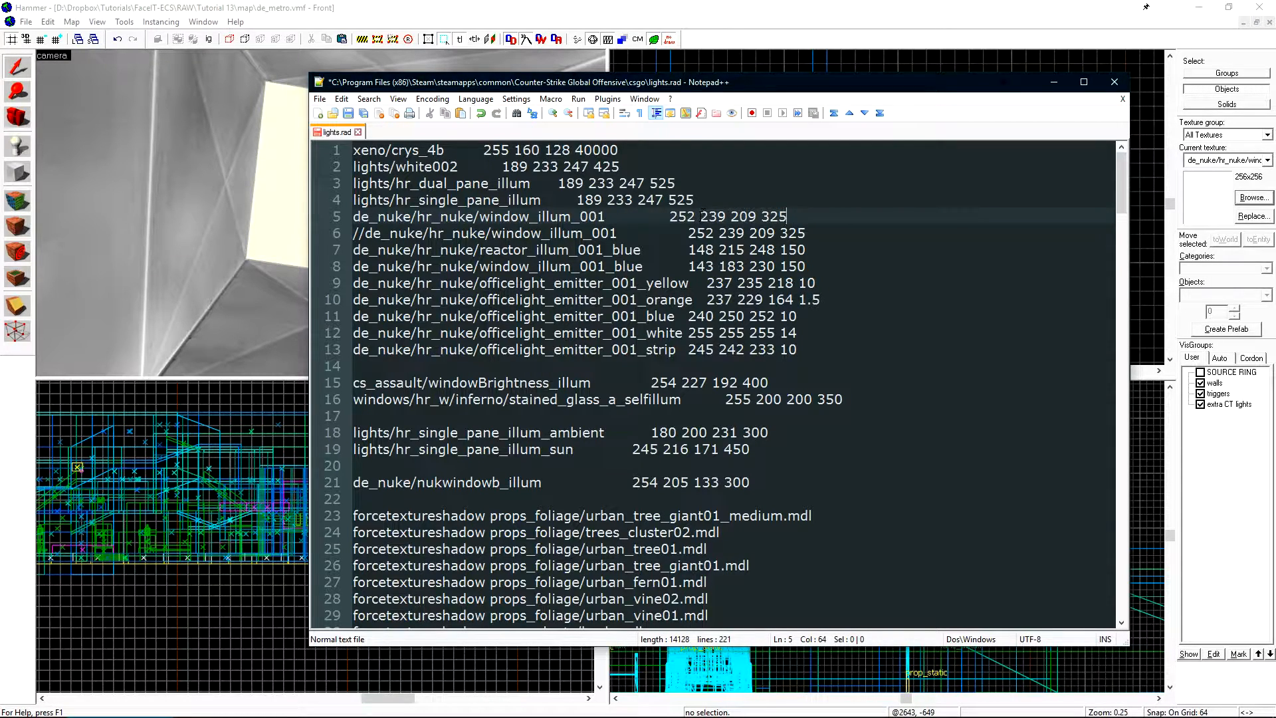
{"action": "double_click", "coordinate": [714, 216]}
{"action": "key", "text": "Right"}
{"action": "key", "text": "Right"}
{"action": "key", "text": "Right"}
{"action": "double_click", "coordinate": [712, 216]}
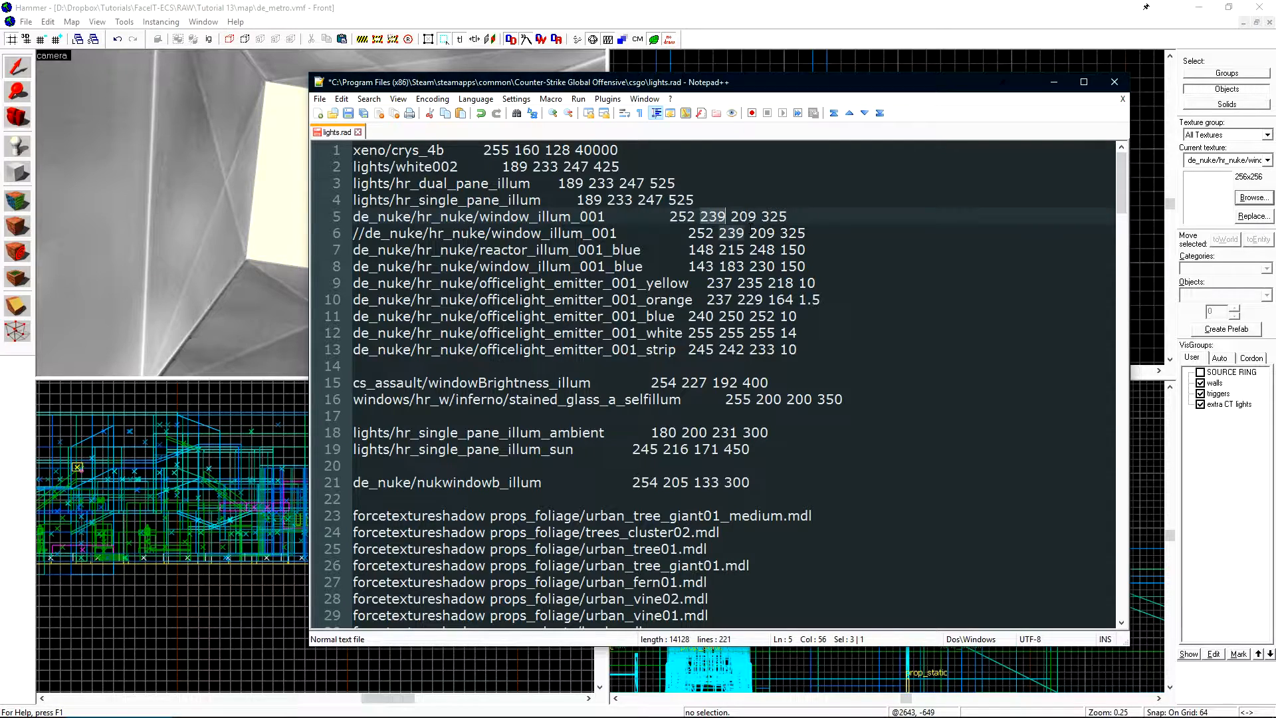
{"action": "type", "text": "40"}
{"action": "double_click", "coordinate": [733, 218]}
{"action": "type", "text": "4"}
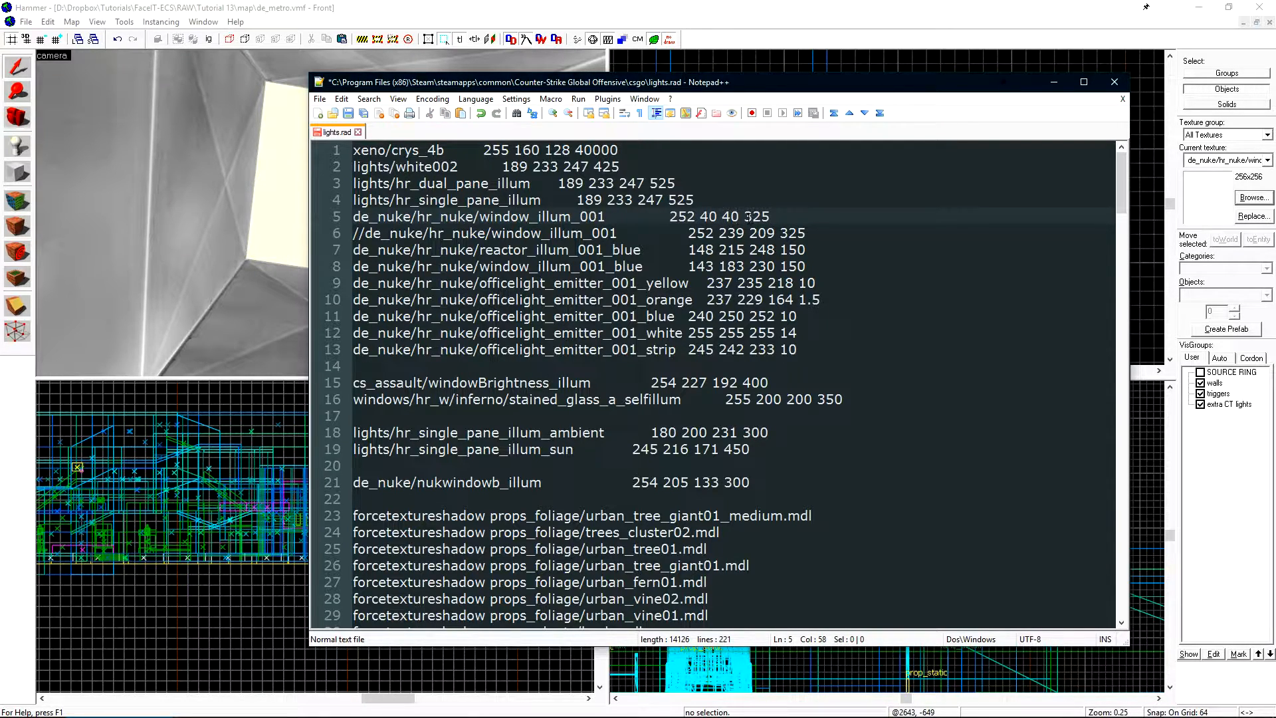
{"action": "left_click_drag", "start_coordinate": [744, 217], "coordinate": [750, 217]}
{"action": "left_click", "coordinate": [750, 216]}
{"action": "key", "text": "BackSpace"}
{"action": "key", "text": "BackSpace"}
{"action": "type", "text": "5"}
{"action": "key", "text": "BackSpace"}
{"action": "key", "text": "BackSpace"}
{"action": "type", "text": "450"}
{"action": "left_click", "coordinate": [349, 114]}
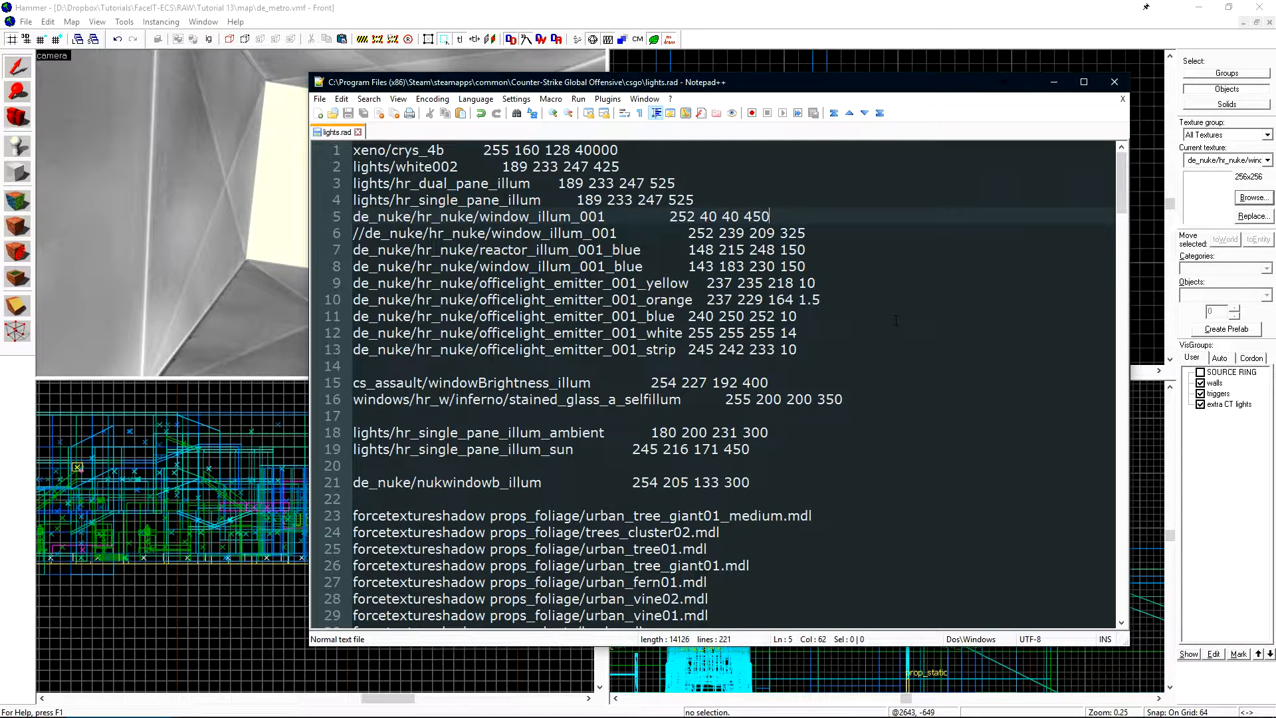
- Recompile and run de_metro from the Run Map dialog
{"action": "left_click", "coordinate": [575, 40]}
{"action": "left_click", "coordinate": [731, 455]}
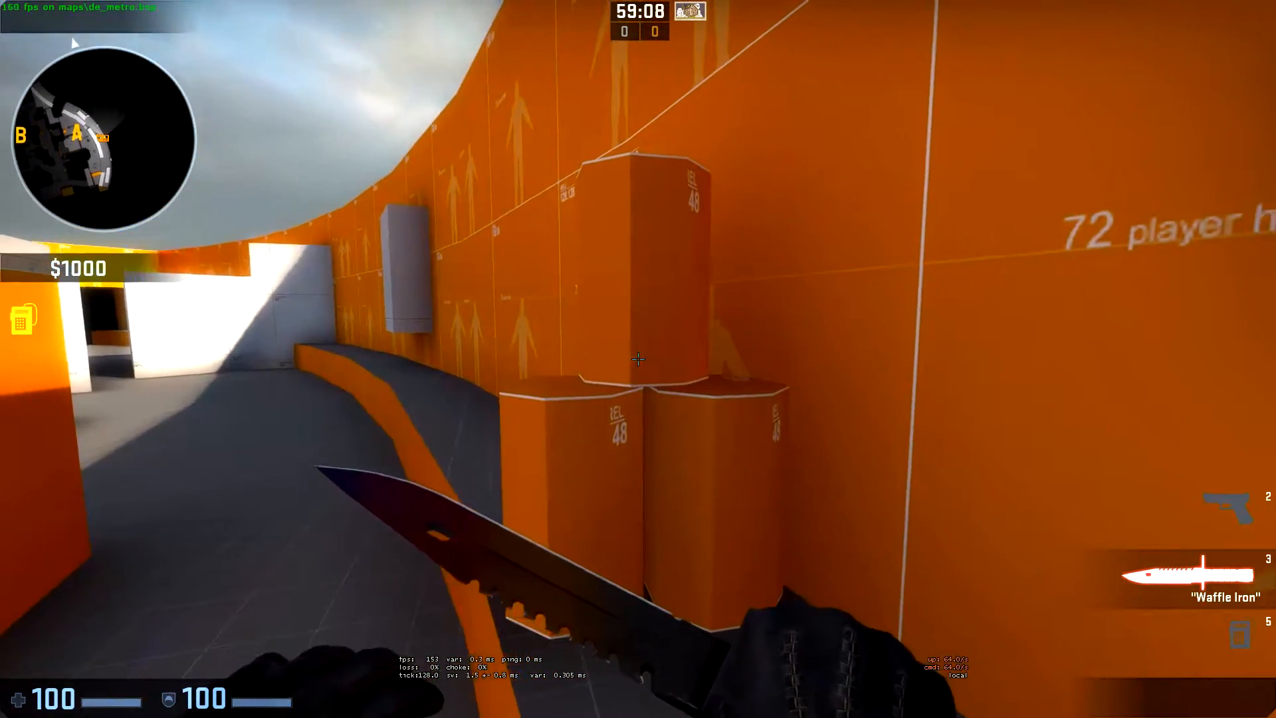
- Walk up to the stacked orange barrels and bring up the developer console
{"action": "key", "text": "w"}
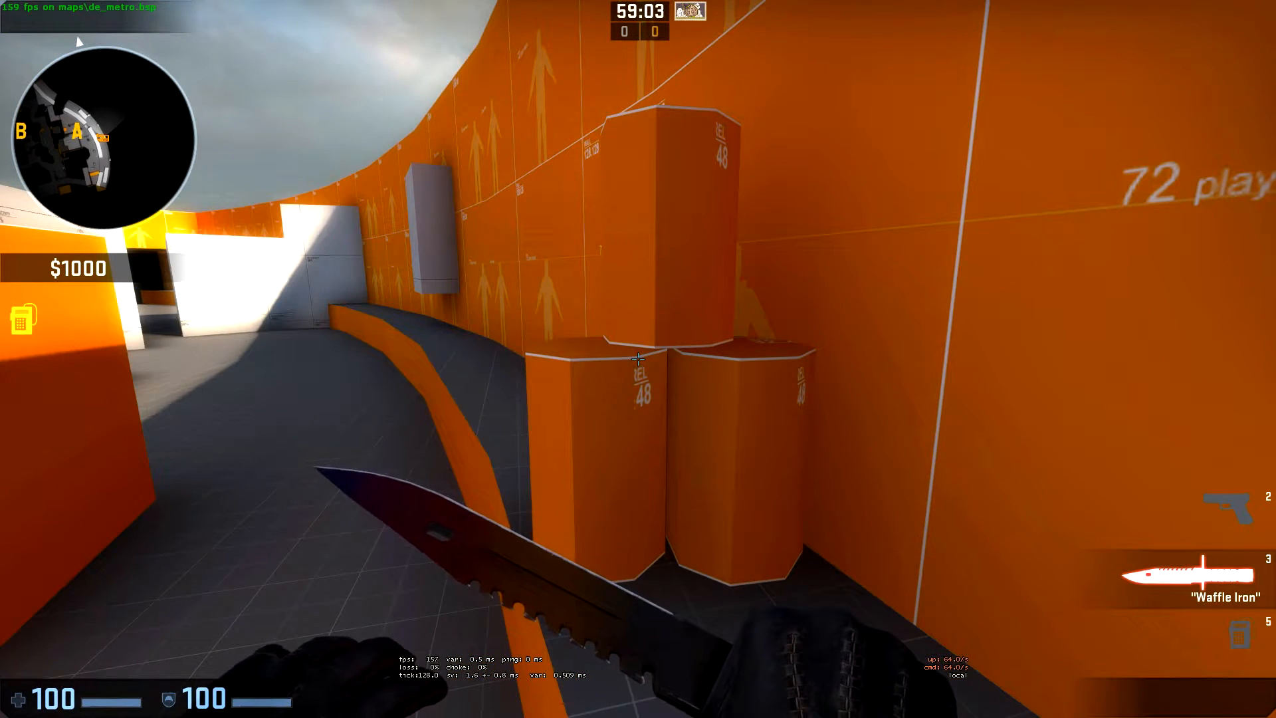
{"action": "key", "text": "grave"}
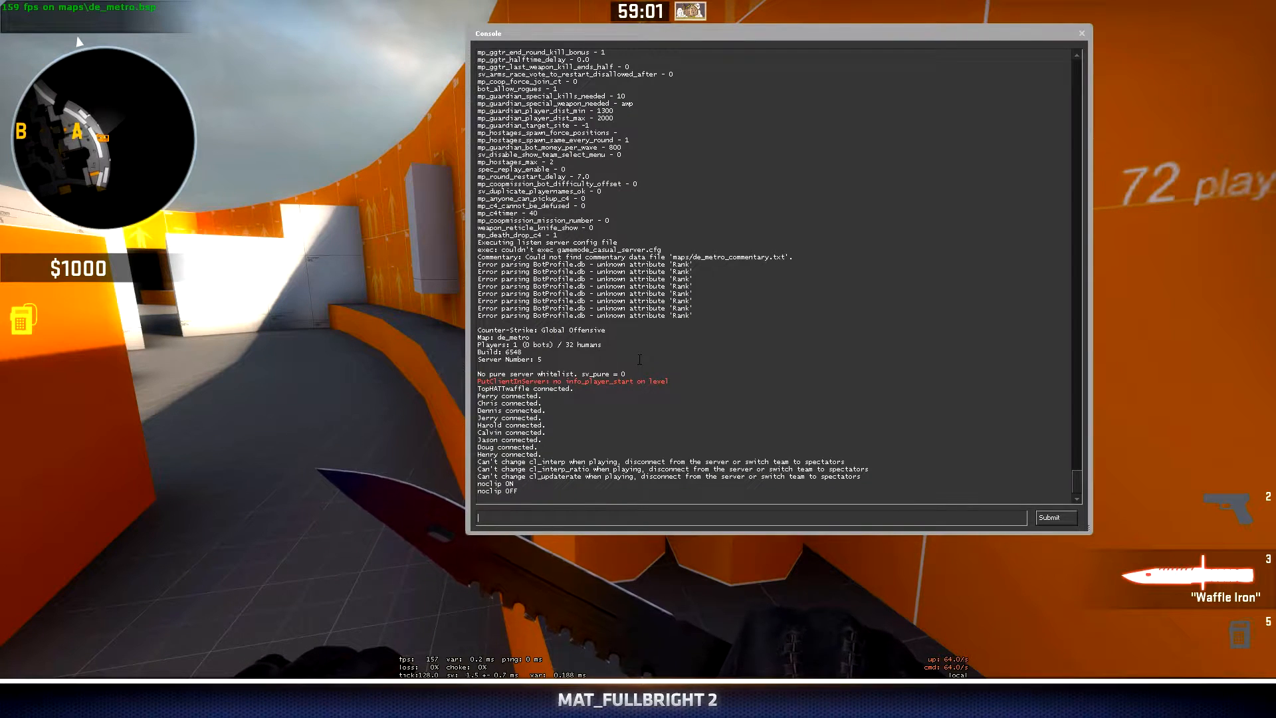
{"action": "type", "text": "mat_fullbright 2"}
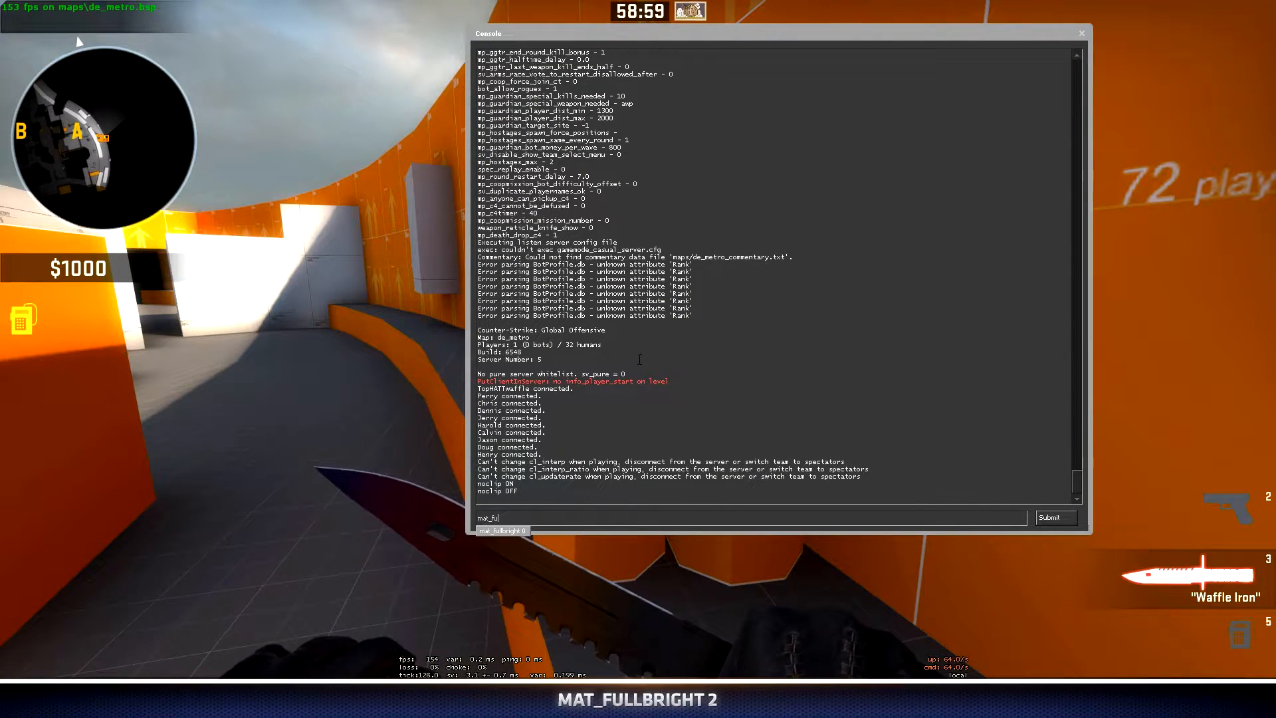
- Run mat_fullbright 2, then walk around the barrel pillar and knife it under flat lighting
{"action": "key", "text": "Return"}
{"action": "key", "text": "grave"}
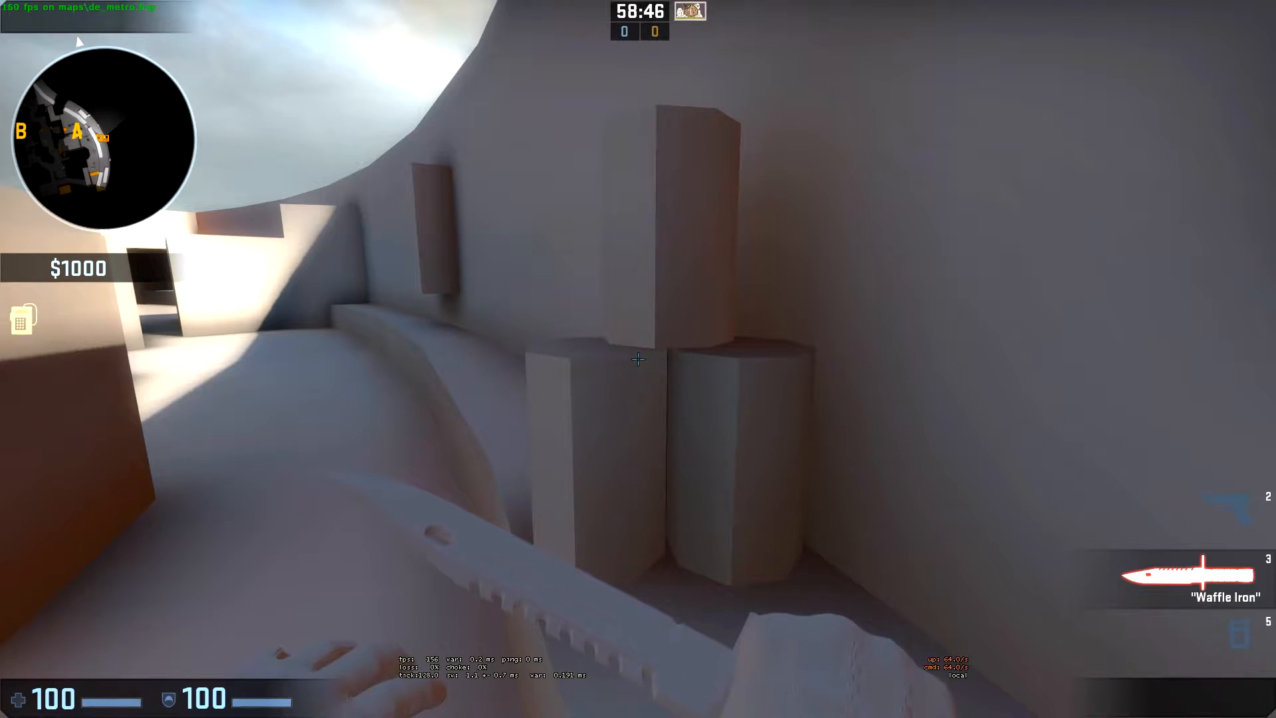
{"action": "key", "text": "w"}
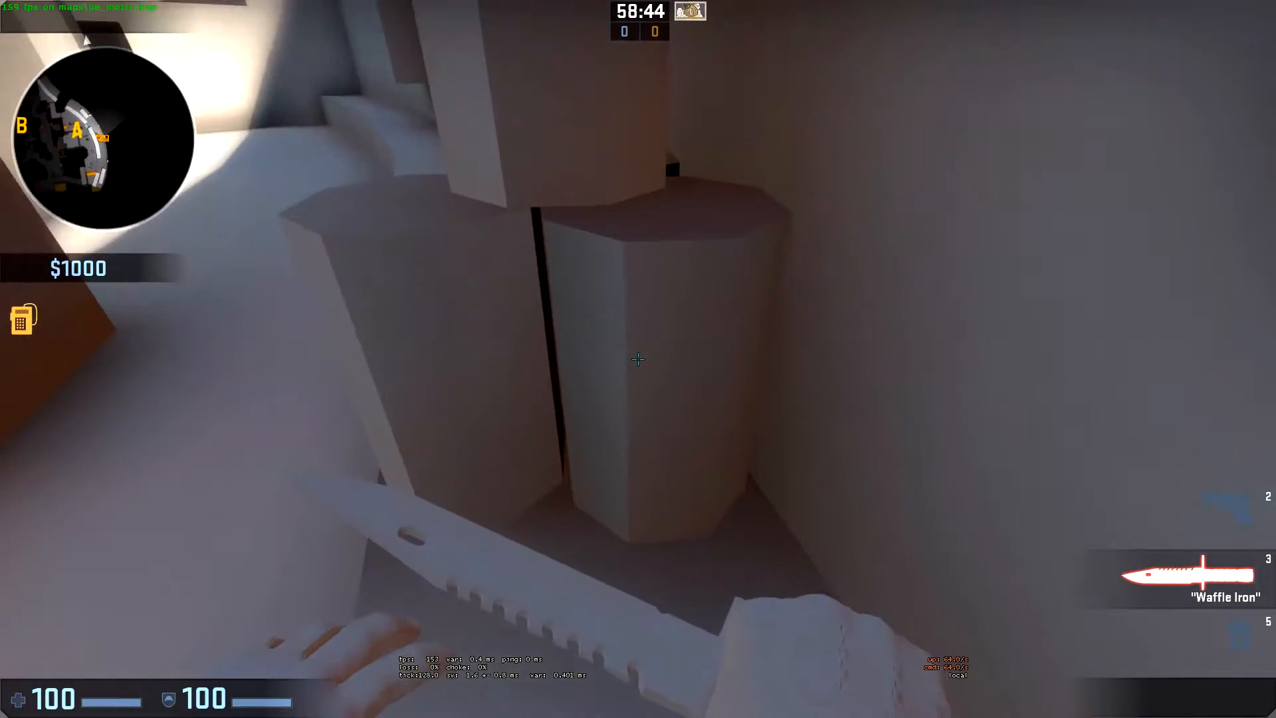
{"action": "key", "text": "w"}
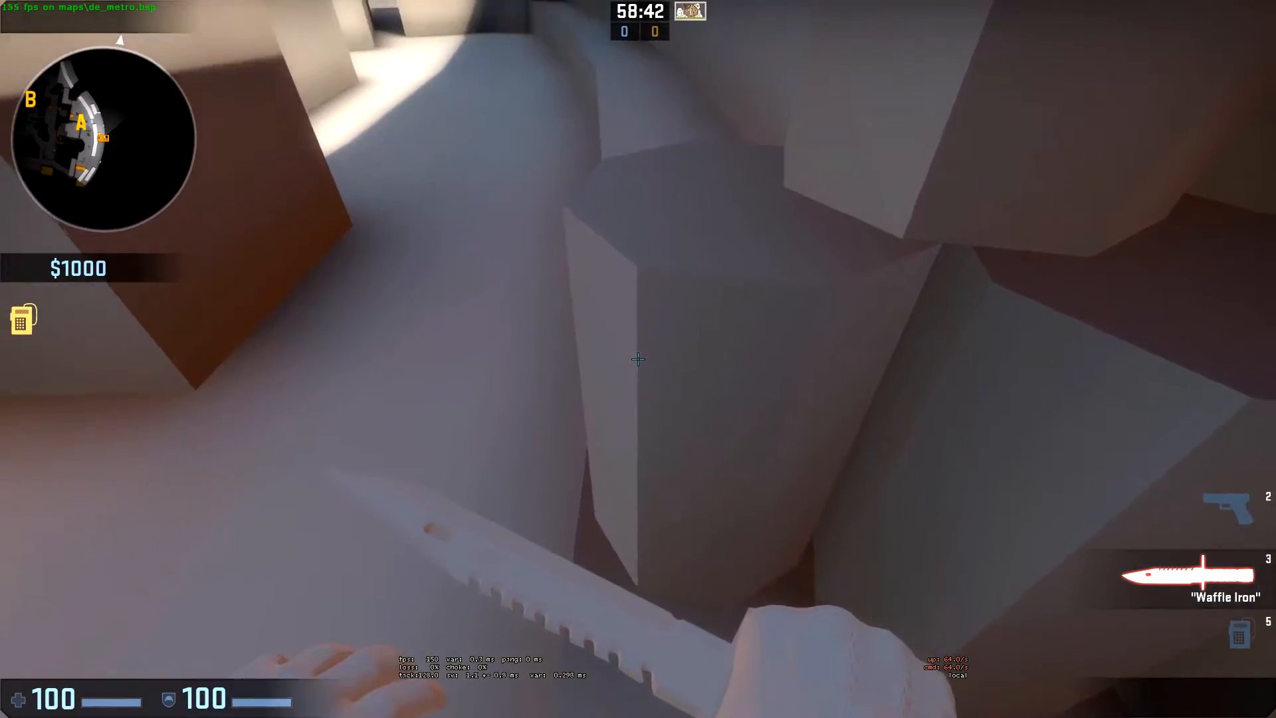
{"action": "left_click", "coordinate": [638, 359]}
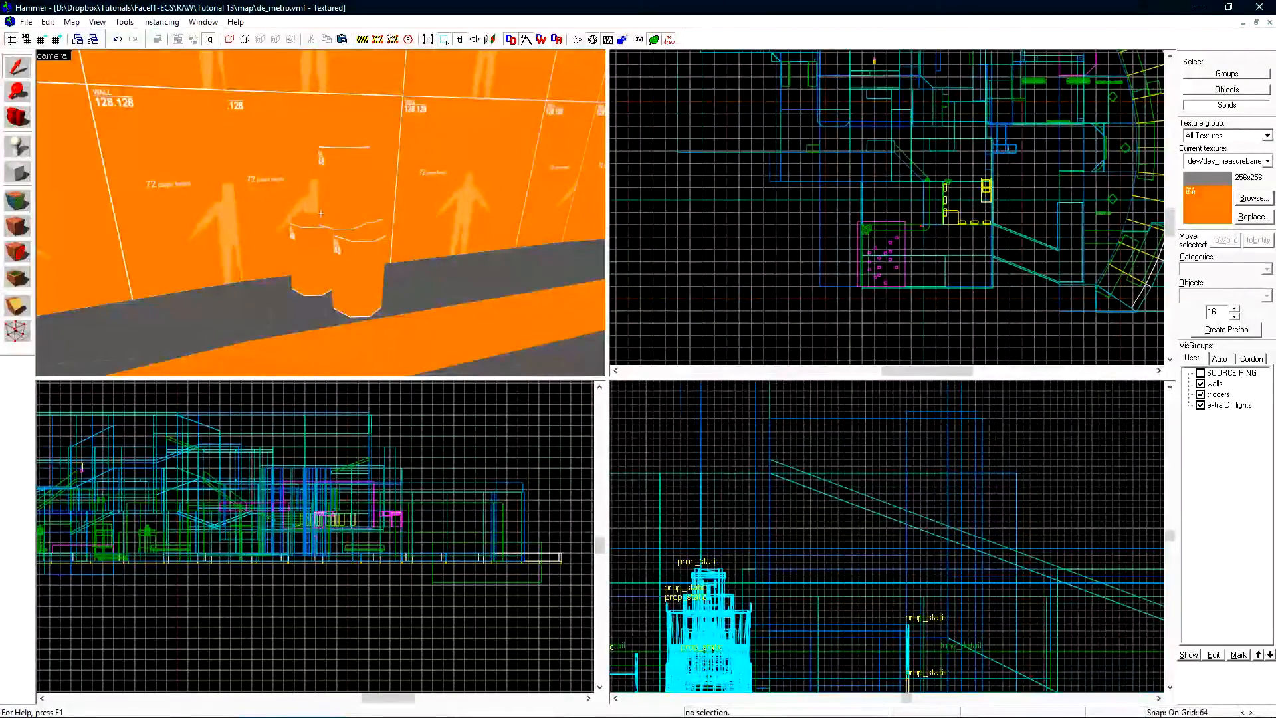
- Switch to 3D Lightmap Grid, select the stacked barrel brushes and hide everything else
{"action": "key", "text": "w"}
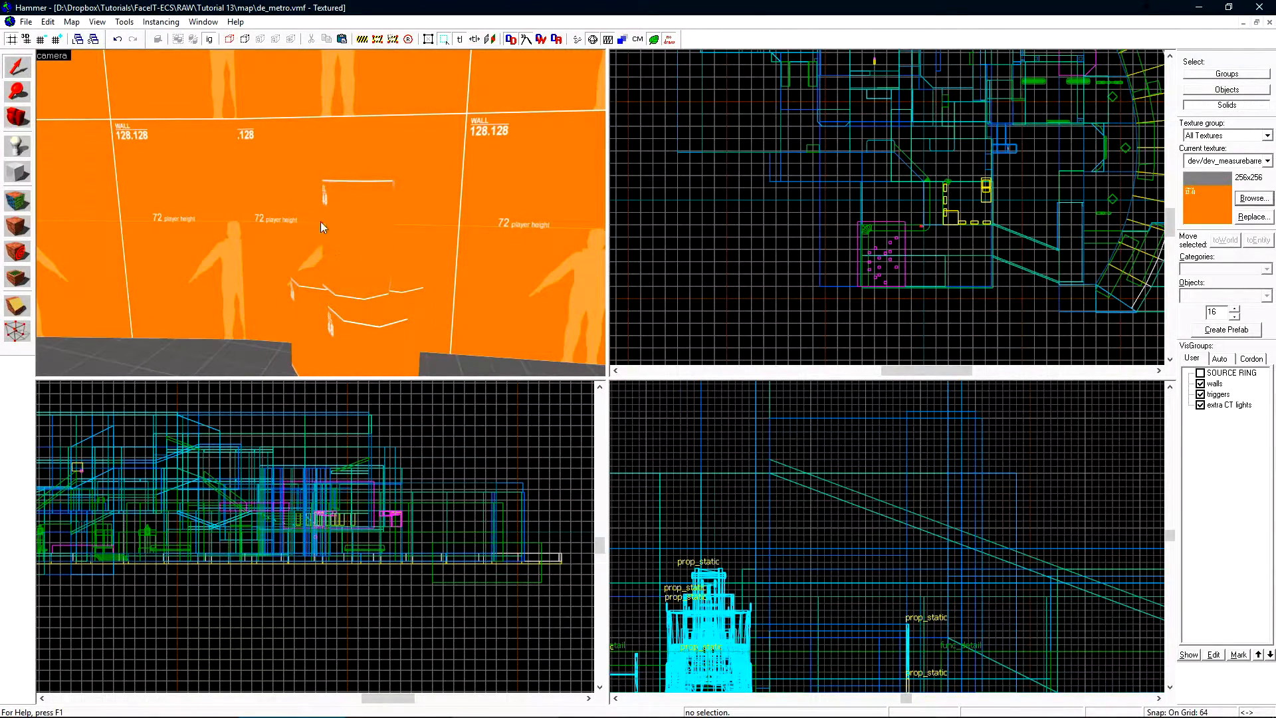
{"action": "left_click", "coordinate": [52, 55]}
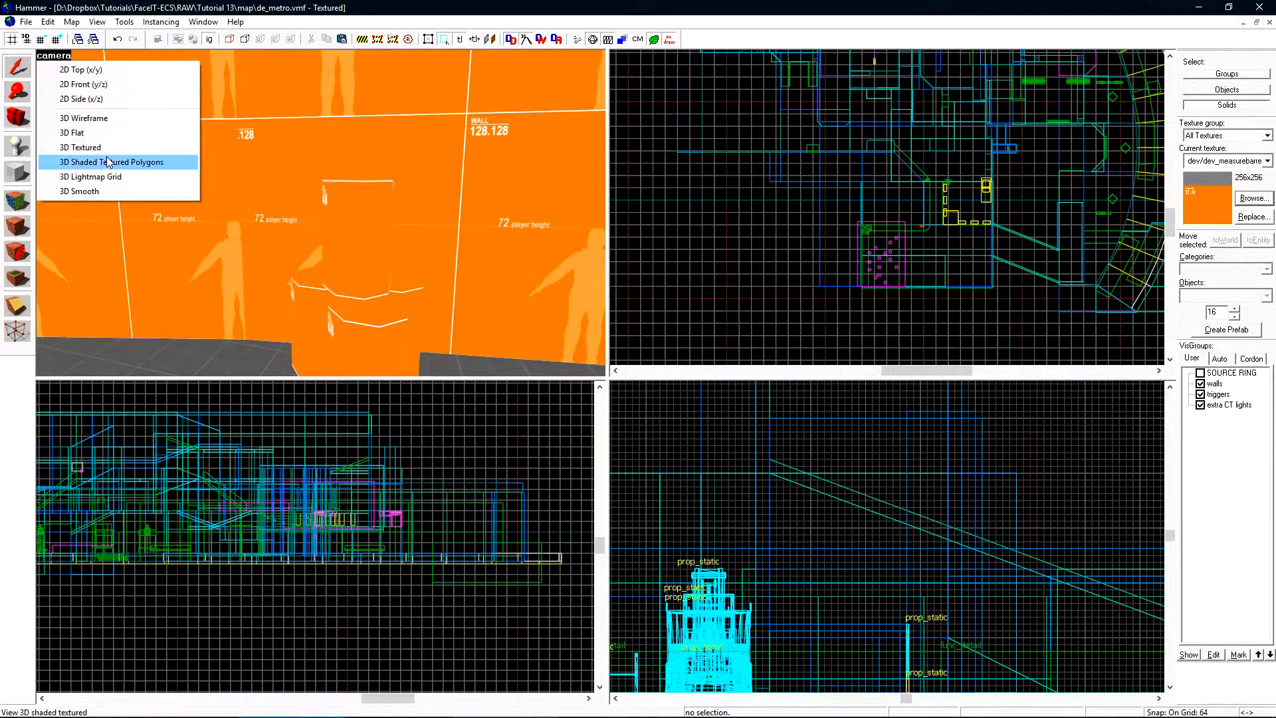
{"action": "left_click", "coordinate": [89, 176]}
{"action": "left_click", "coordinate": [354, 225]}
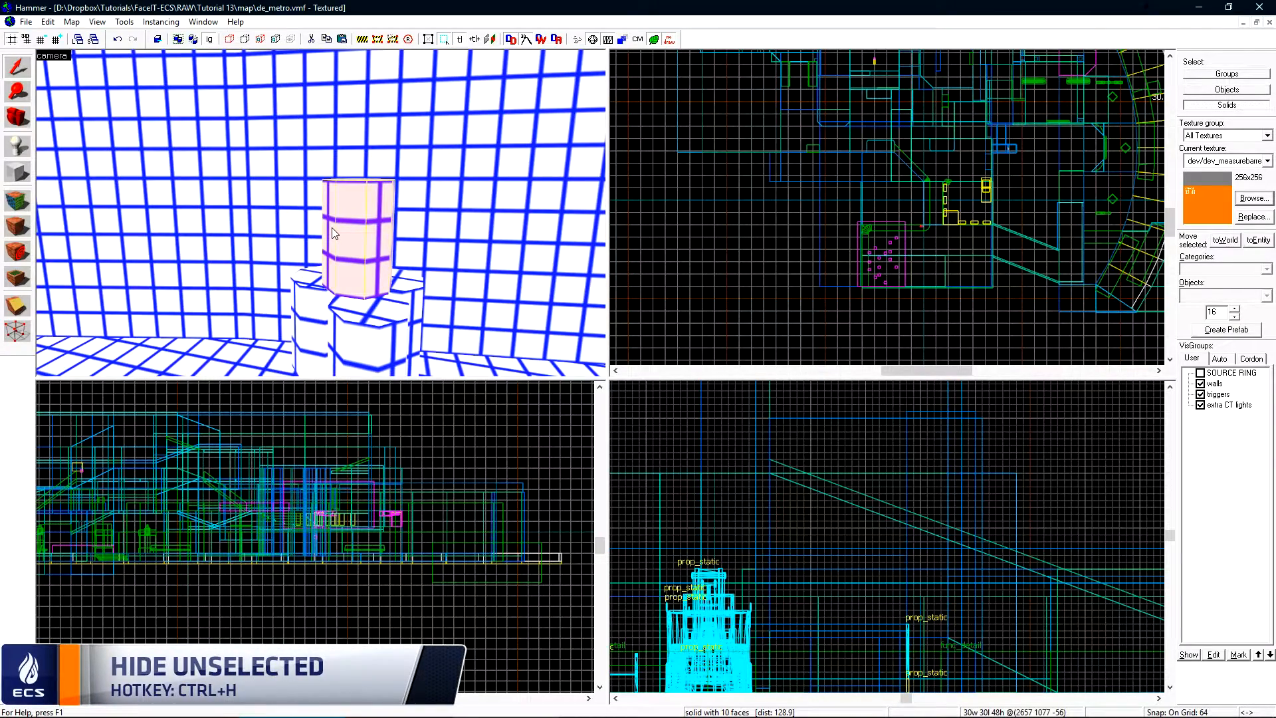
{"action": "left_click", "coordinate": [332, 324], "text": "ctrl"}
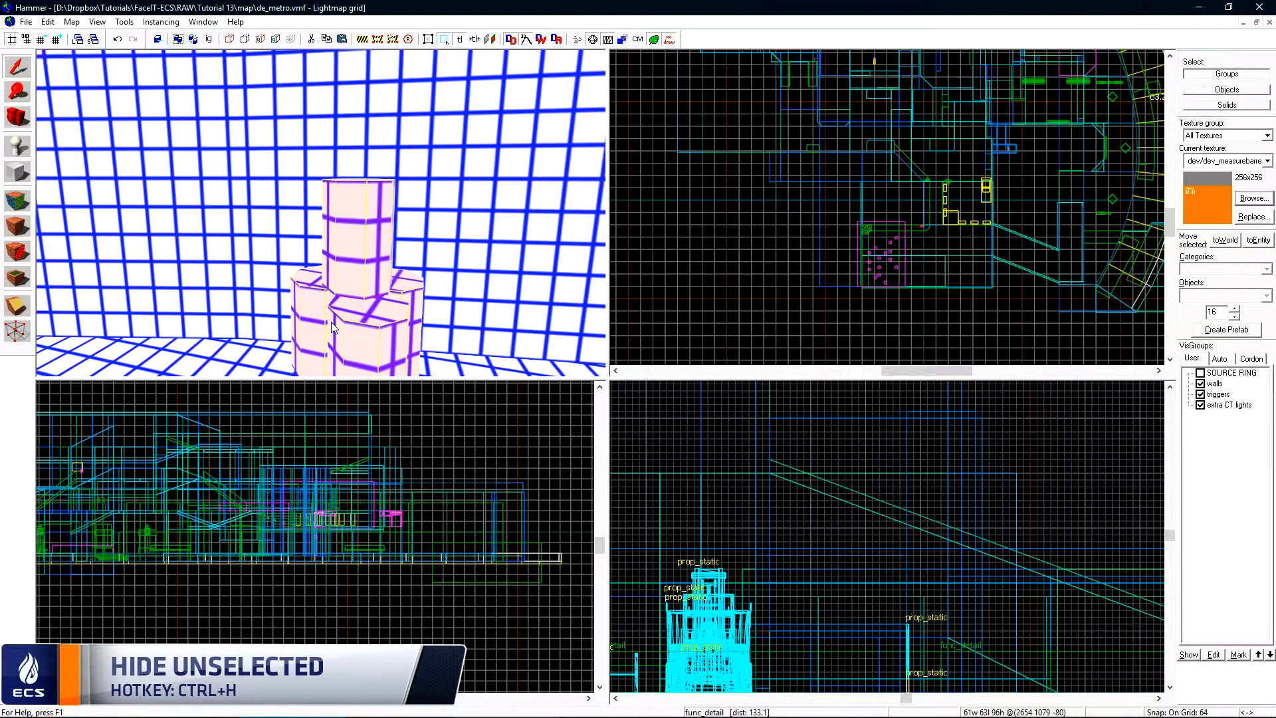
{"action": "key", "text": "ctrl+h"}
- In the Face Edit Sheet, narrow the selection to the top barrel's eight side faces
{"action": "key", "text": "shift+a"}
{"action": "key", "text": "shift+z"}
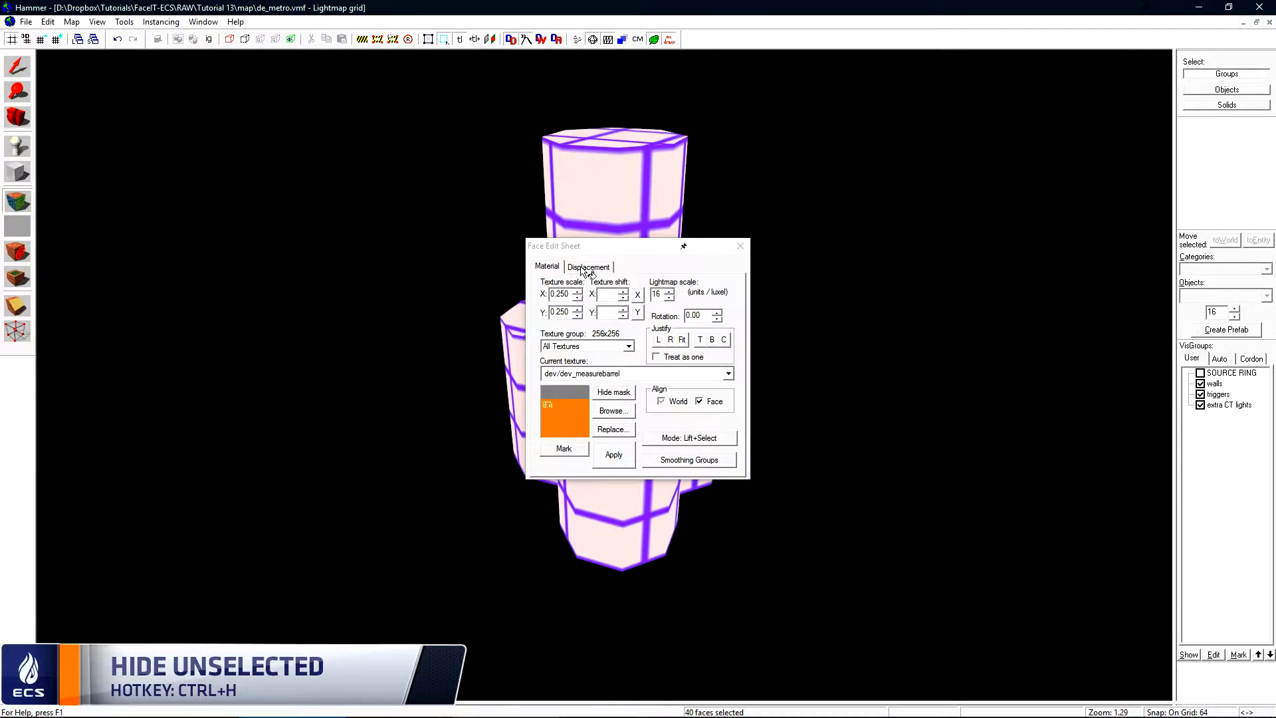
{"action": "left_click_drag", "start_coordinate": [587, 250], "coordinate": [852, 210]}
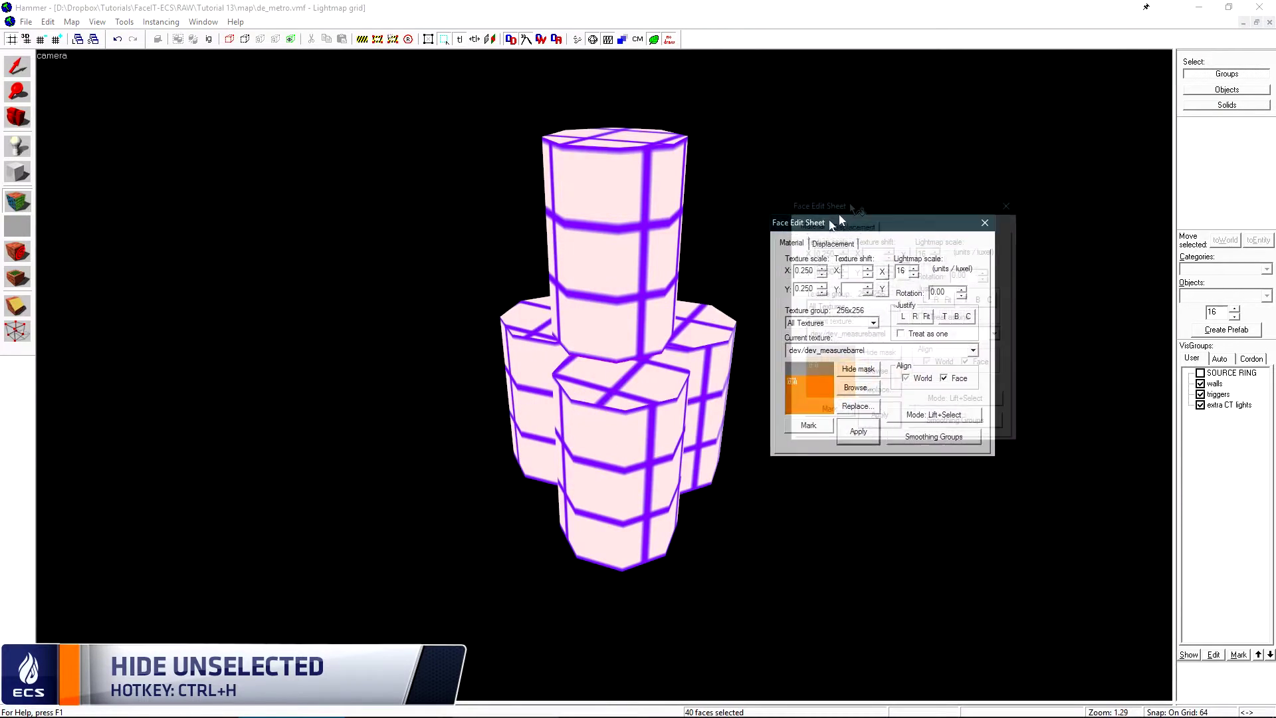
{"action": "left_click", "coordinate": [626, 206]}
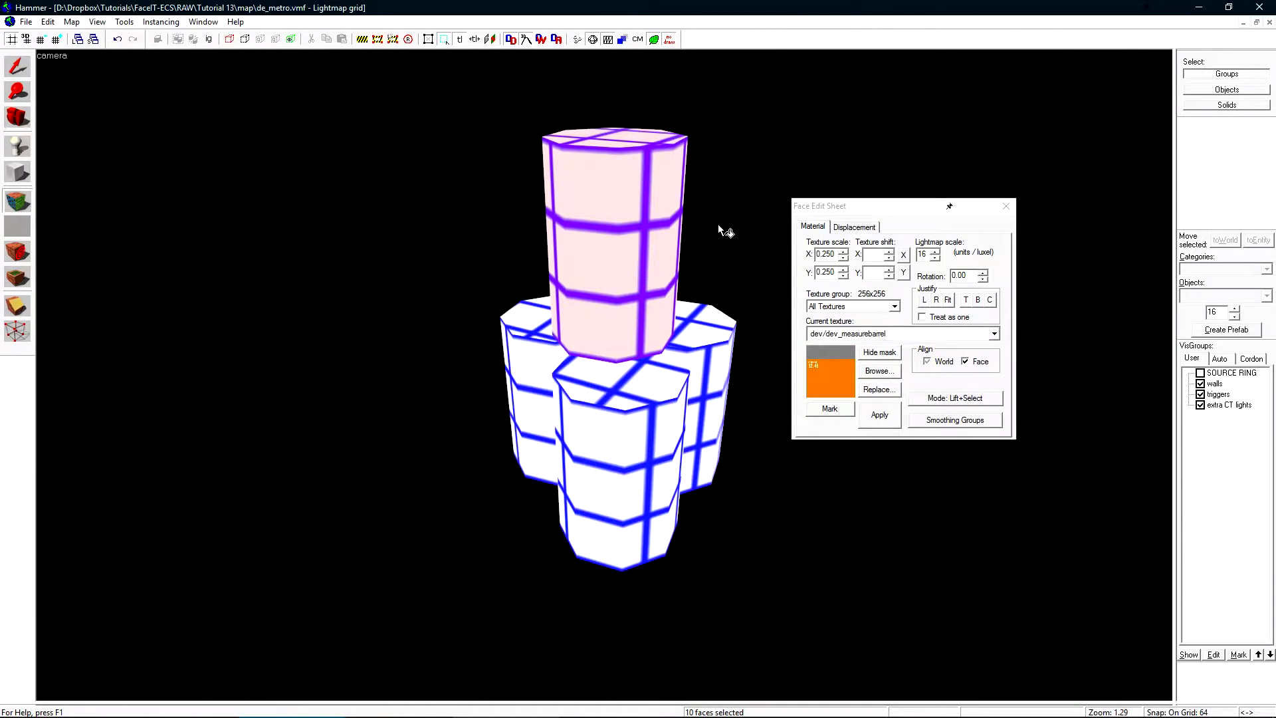
{"action": "left_click", "coordinate": [633, 143], "text": "ctrl"}
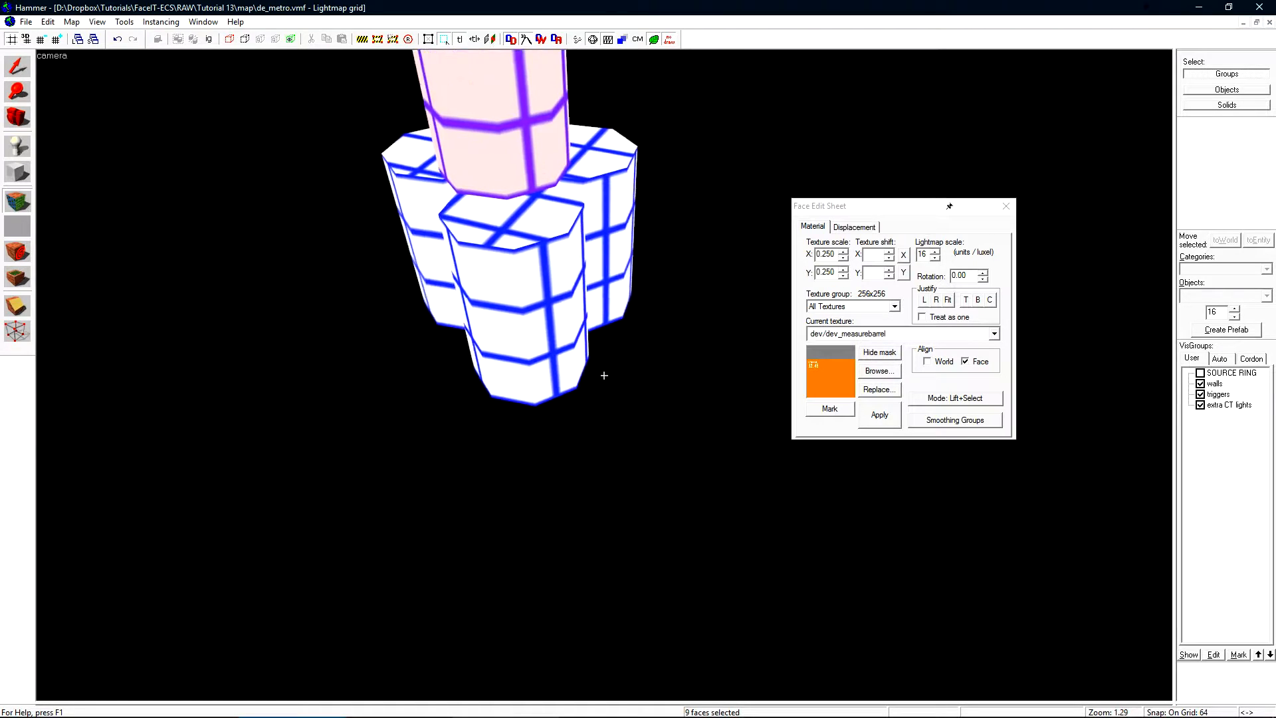
{"action": "key", "text": "w"}
{"action": "key", "text": "w"}
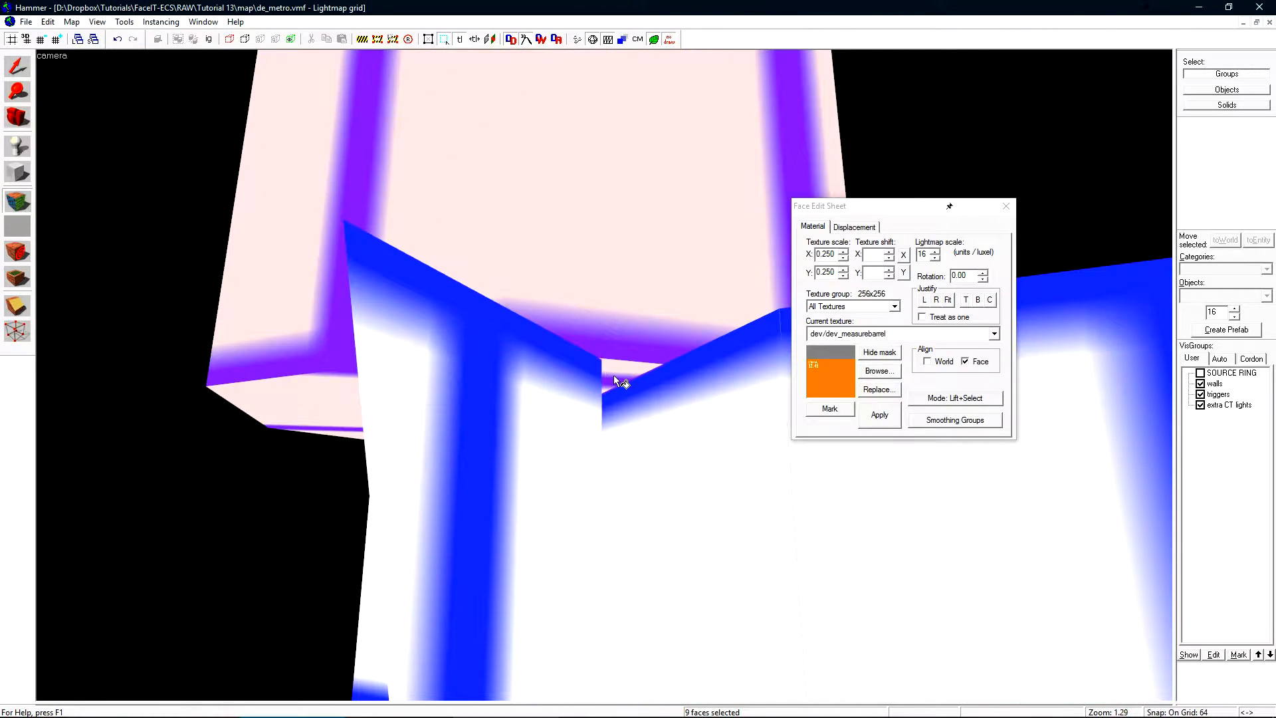
{"action": "left_click", "coordinate": [614, 375], "text": "ctrl"}
{"action": "key", "text": "z"}
{"action": "key", "text": "s"}
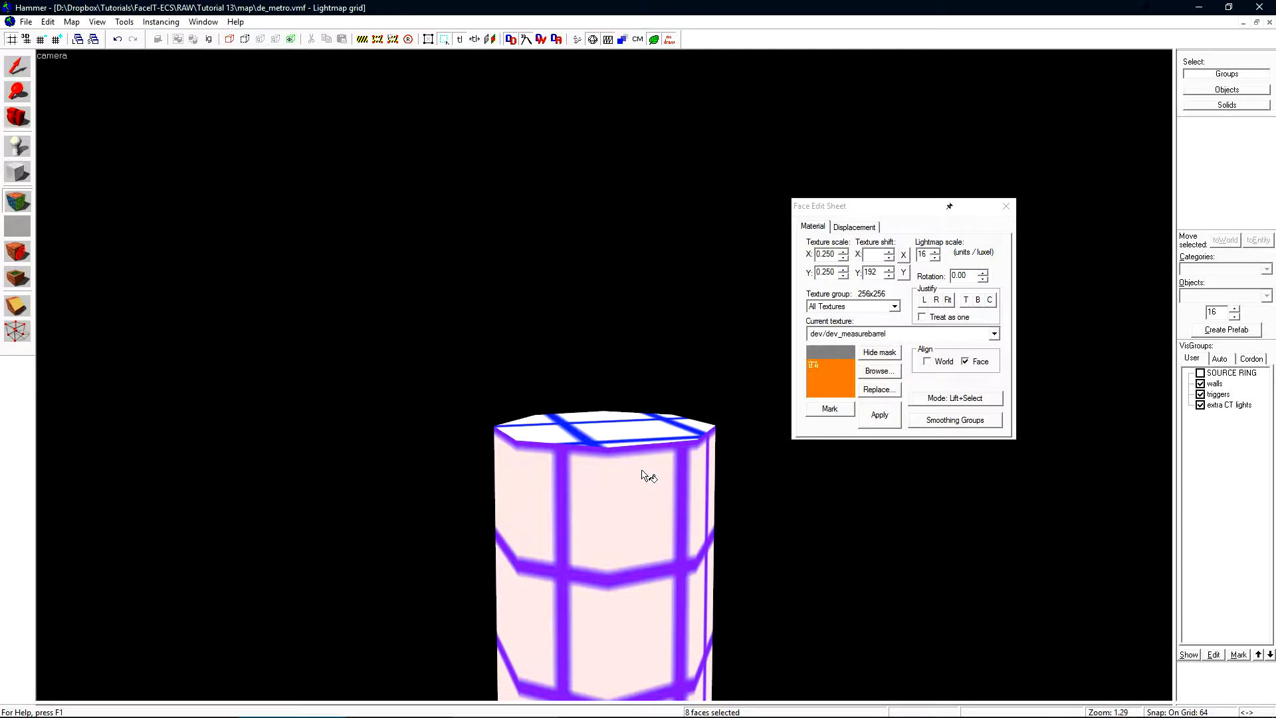
- Assign the tall cylinder's faces to smoothing group 1 in the Smoothing Groups dialog
{"action": "left_click", "coordinate": [955, 420]}
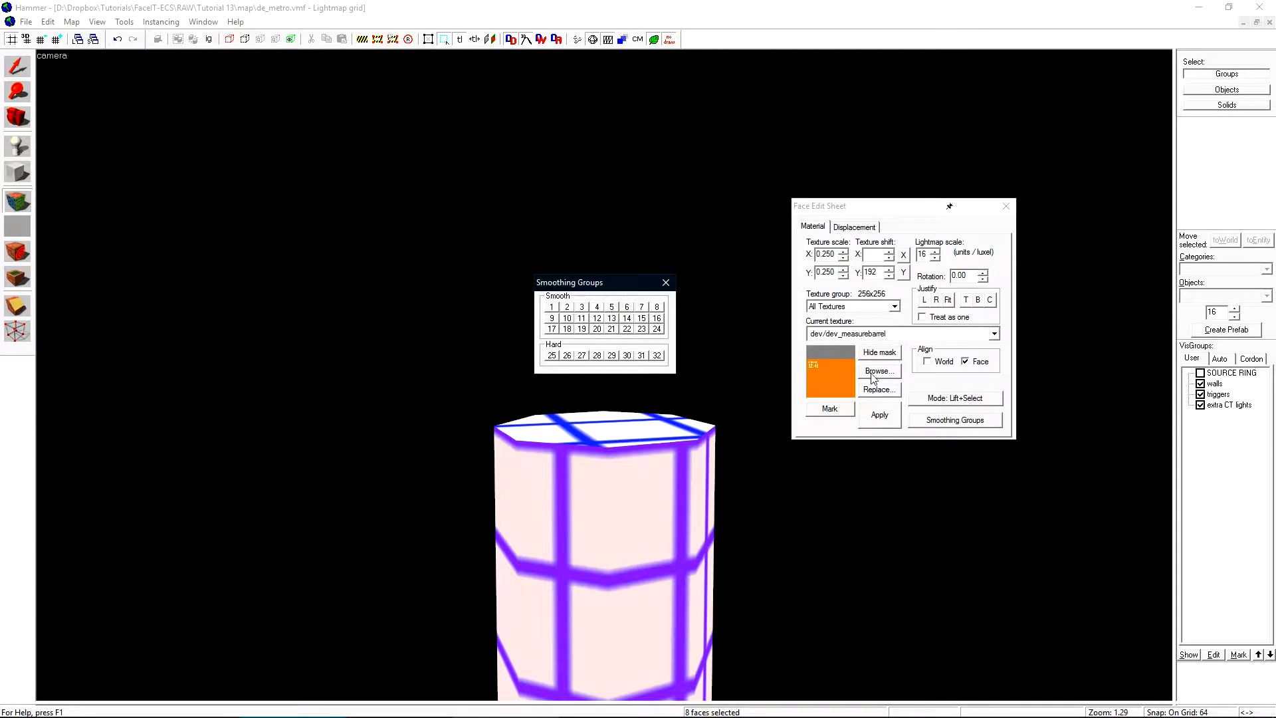
{"action": "left_click_drag", "start_coordinate": [569, 282], "coordinate": [701, 215]}
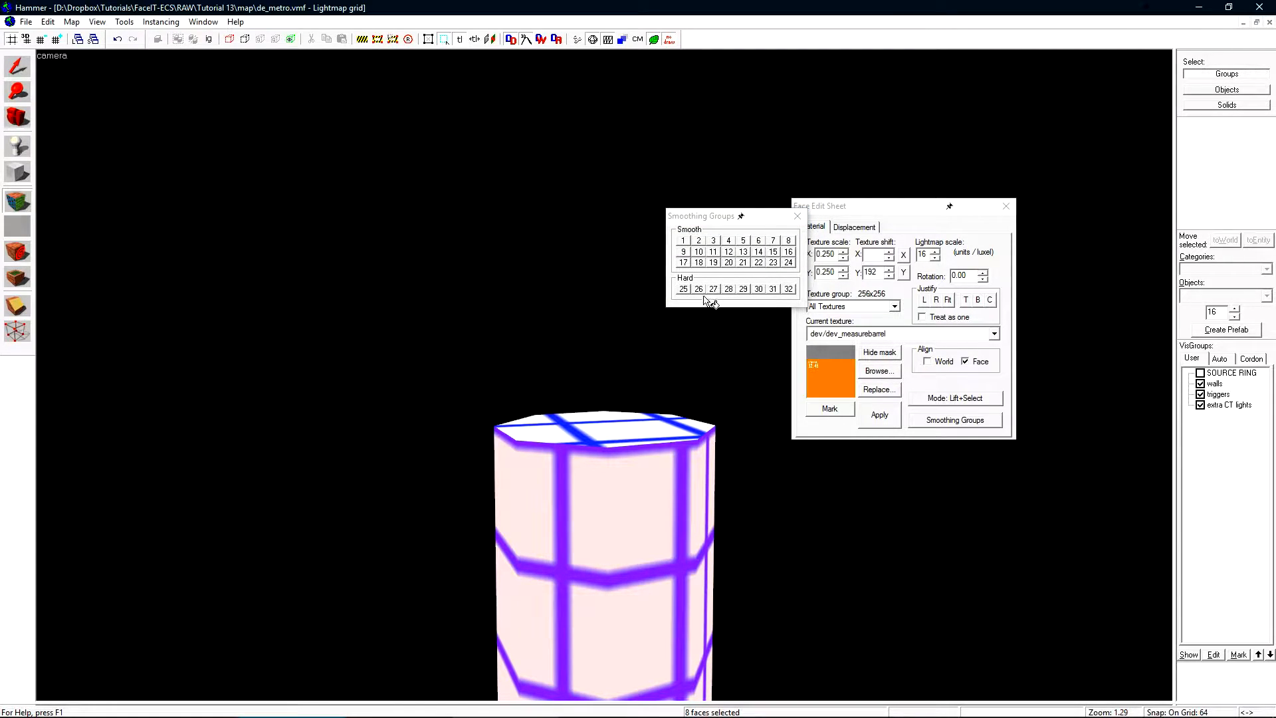
{"action": "scroll", "coordinate": [583, 352], "scroll_direction": "down", "scroll_amount": 4}
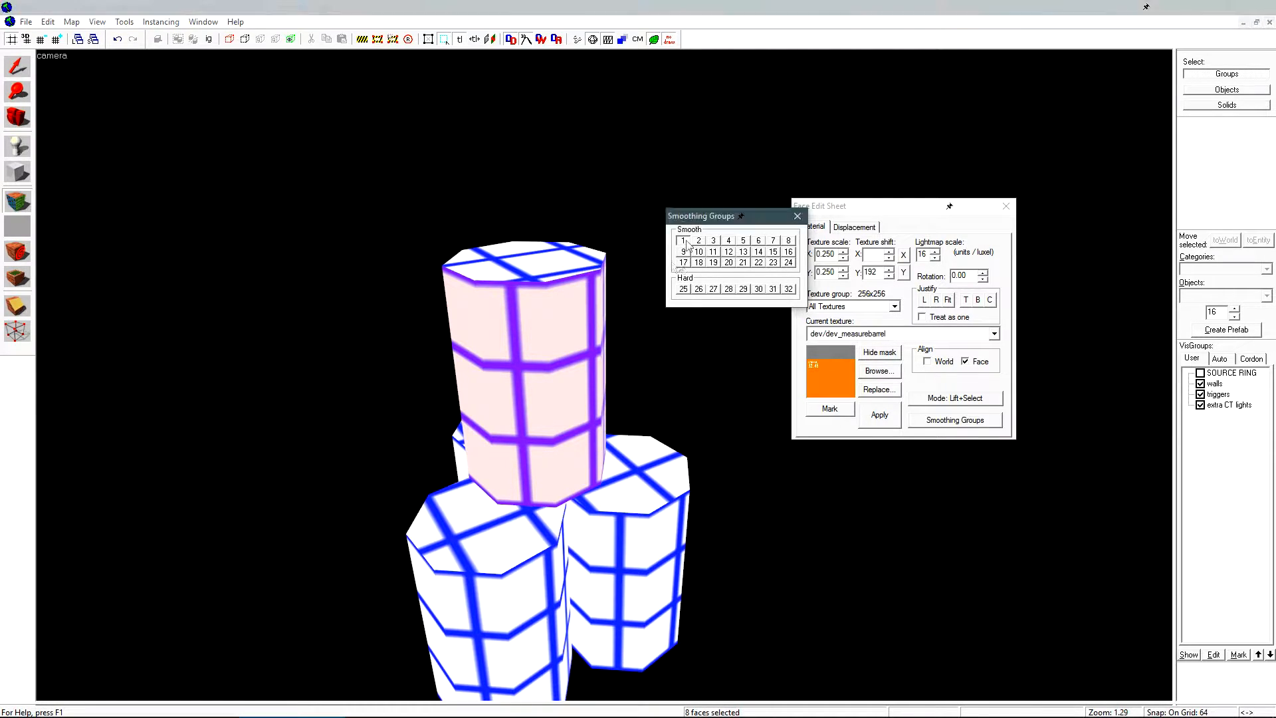
{"action": "left_click", "coordinate": [683, 243]}
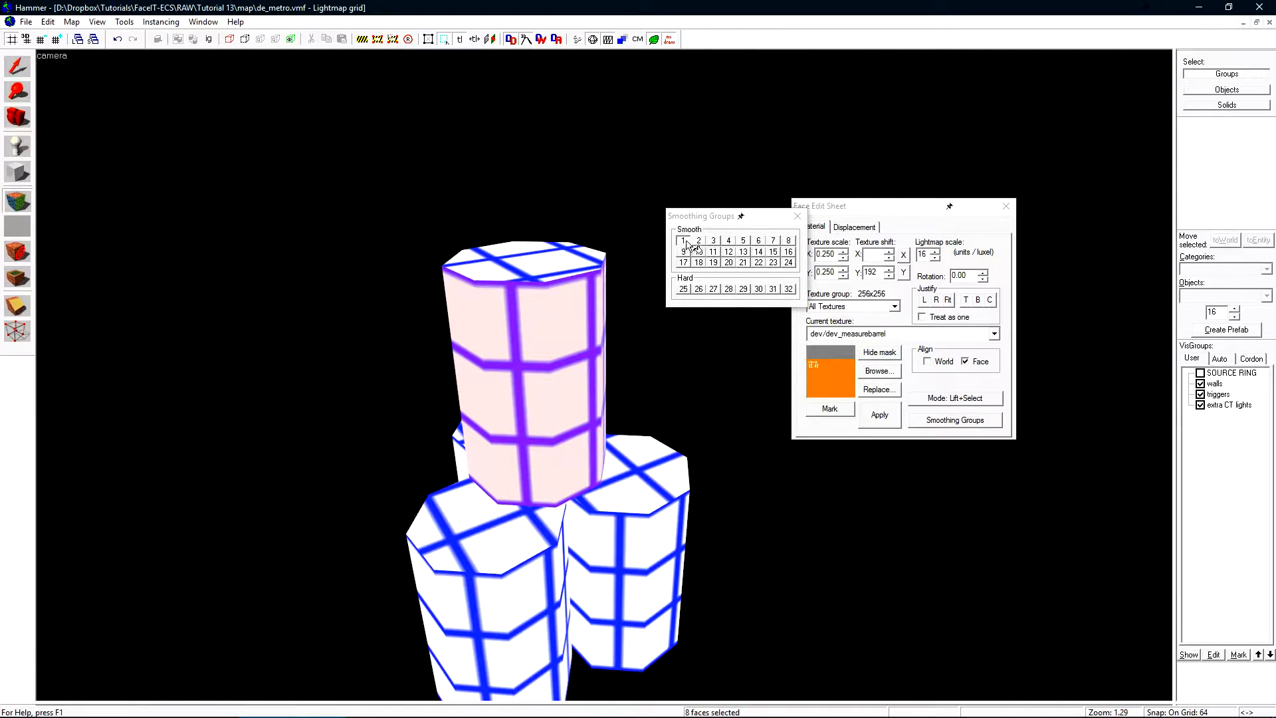
- Select the right cylinder's side faces and assign them to smoothing group 2
{"action": "left_click", "coordinate": [570, 385]}
{"action": "left_click", "coordinate": [519, 417]}
{"action": "left_click", "coordinate": [494, 402]}
{"action": "scroll", "coordinate": [588, 380], "scroll_direction": "up", "scroll_amount": 3}
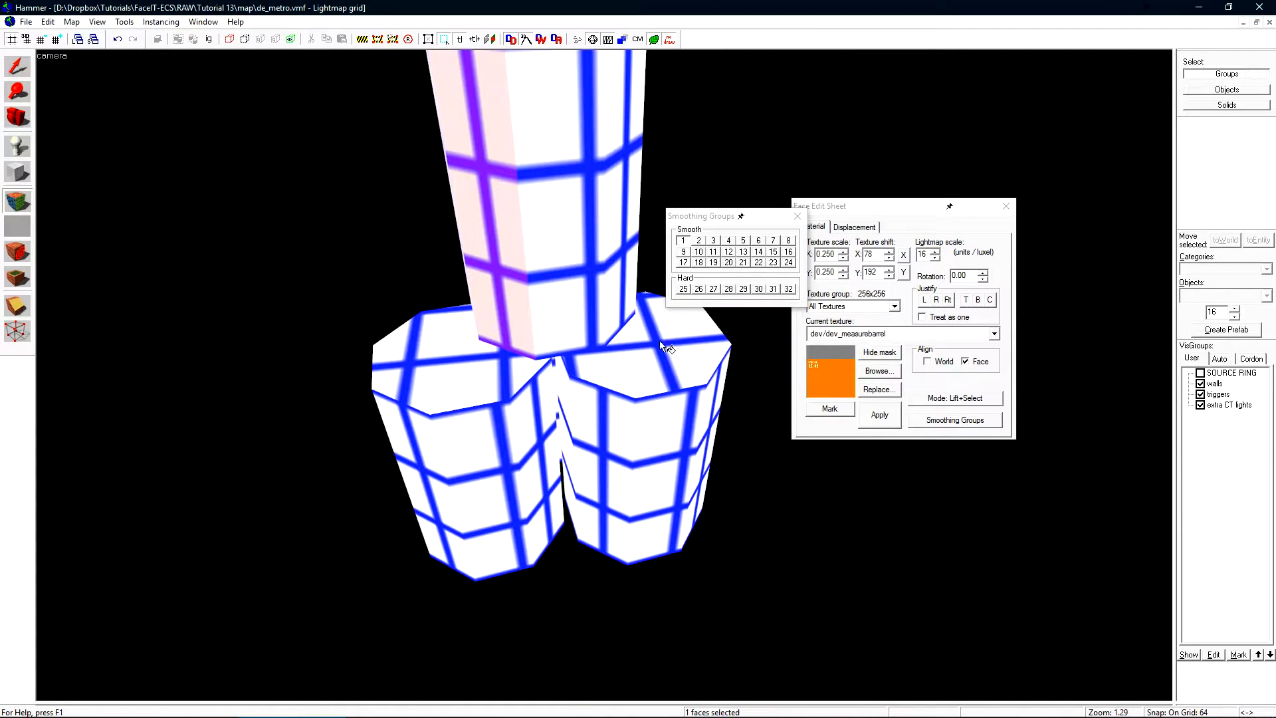
{"action": "left_click", "coordinate": [712, 371]}
{"action": "left_click", "coordinate": [654, 366], "text": "ctrl"}
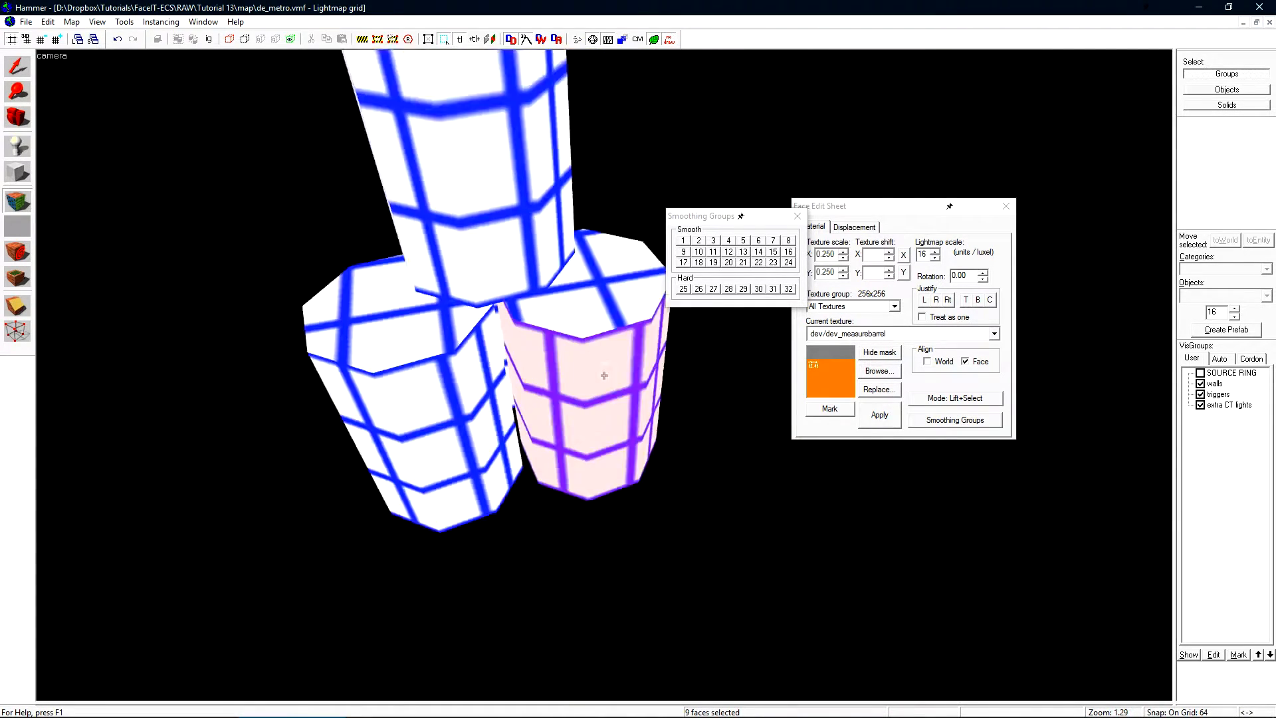
{"action": "key", "text": "z"}
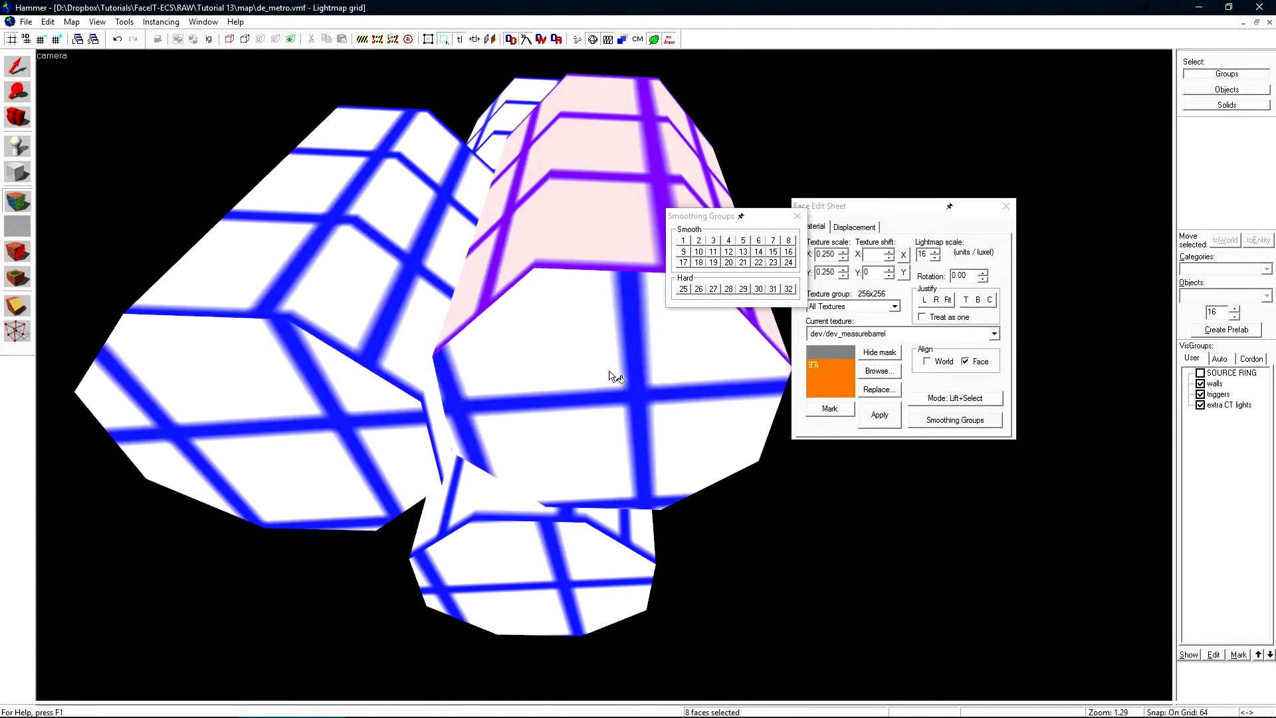
{"action": "left_click_drag", "start_coordinate": [613, 376], "coordinate": [611, 332]}
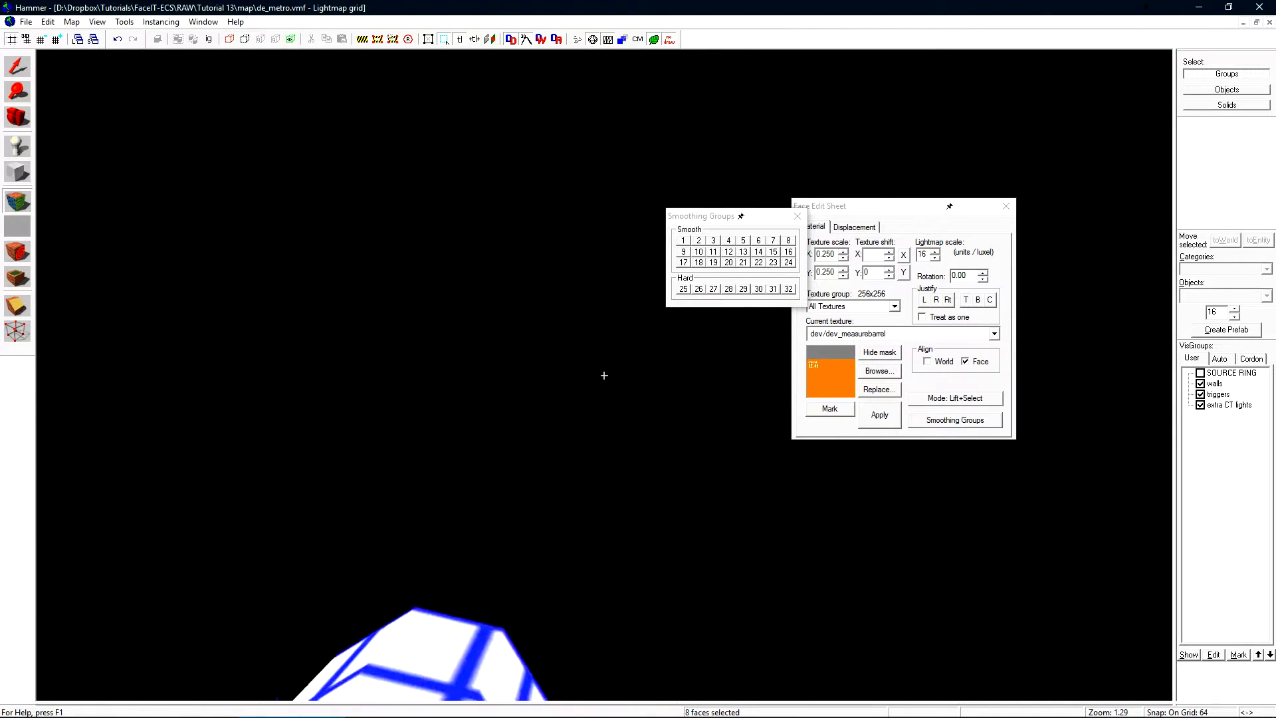
{"action": "scroll", "coordinate": [610, 333], "scroll_direction": "down", "scroll_amount": 3}
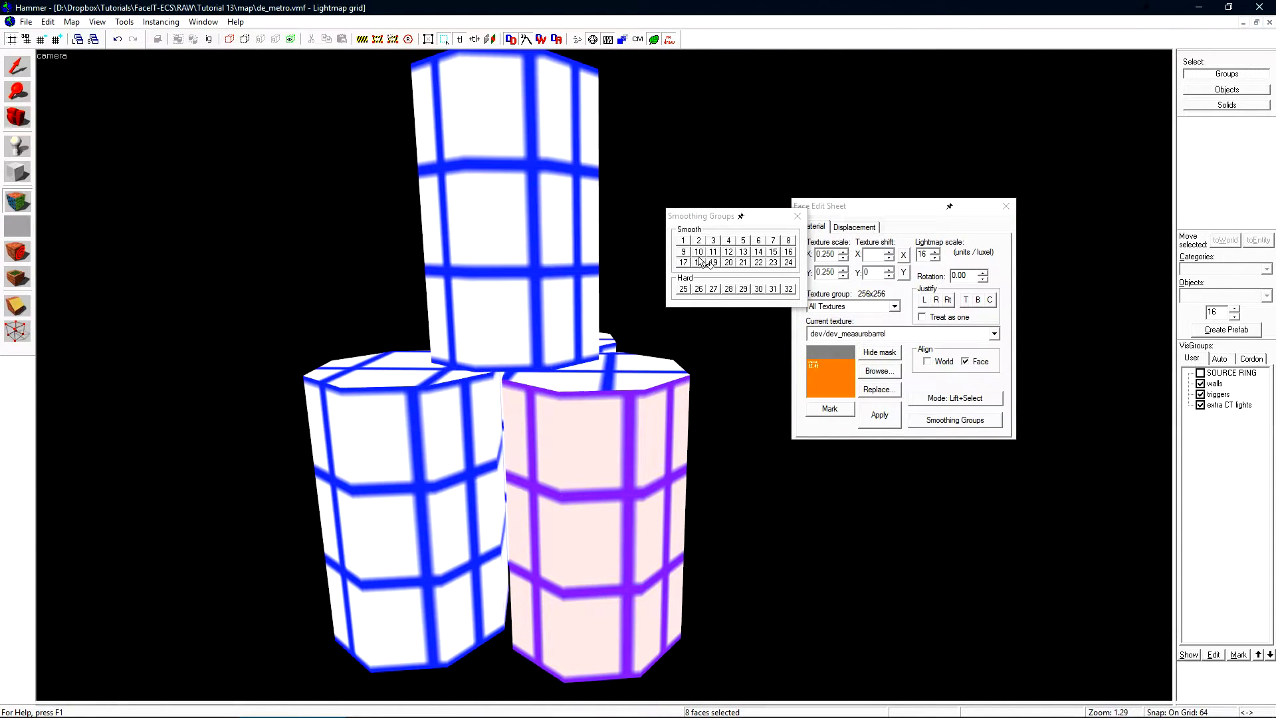
{"action": "left_click", "coordinate": [701, 243]}
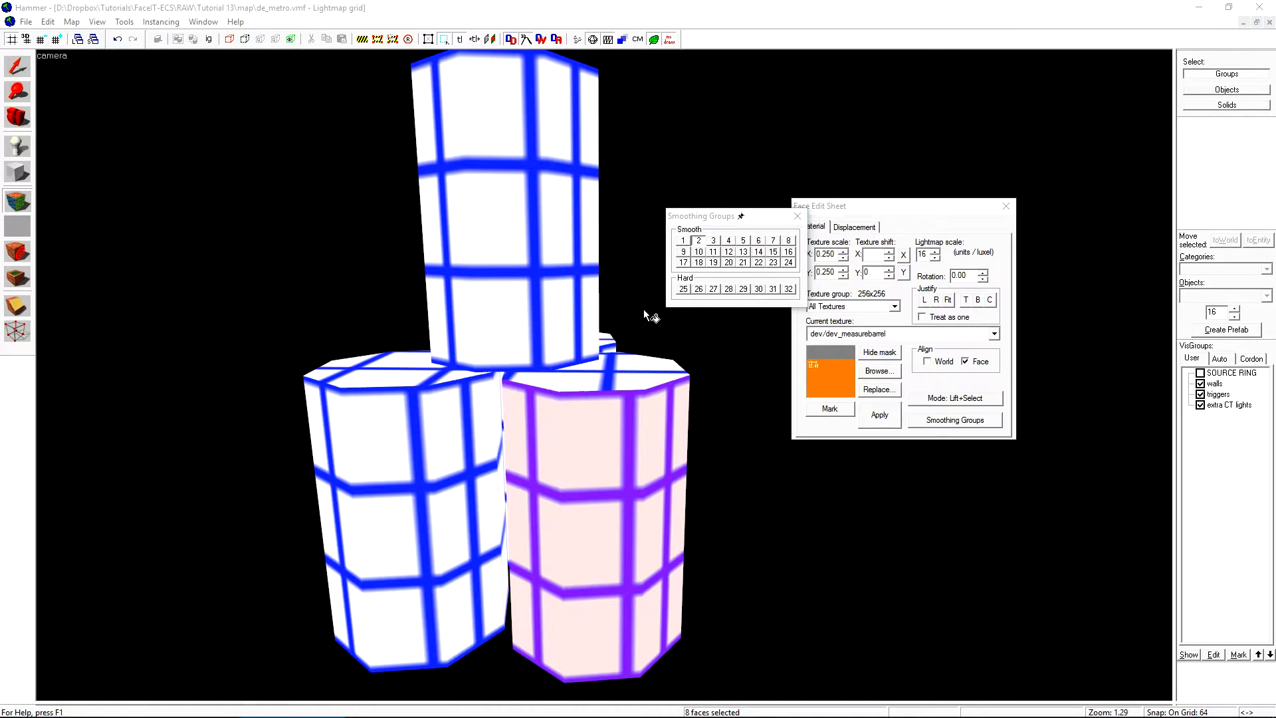
- Return to the 3D view and clear the face selection
{"action": "left_click", "coordinate": [643, 309]}
{"action": "left_click_drag", "start_coordinate": [552, 348], "coordinate": [609, 286]}
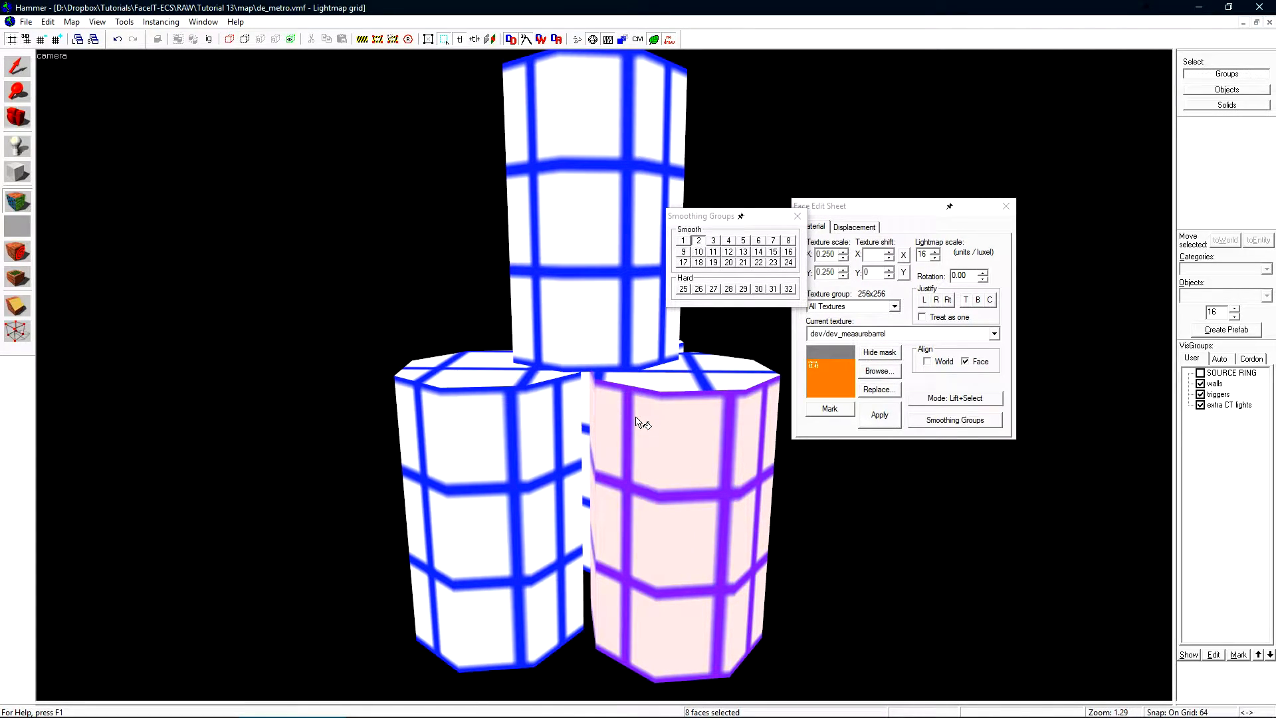
{"action": "scroll", "coordinate": [643, 419], "scroll_direction": "down", "scroll_amount": 5}
{"action": "key", "text": "shift+a"}
{"action": "key", "text": "shift+a"}
- Set lightmap scale 8 on the tall and right cylinders' faces and apply it
{"action": "left_click", "coordinate": [648, 349], "text": "shift"}
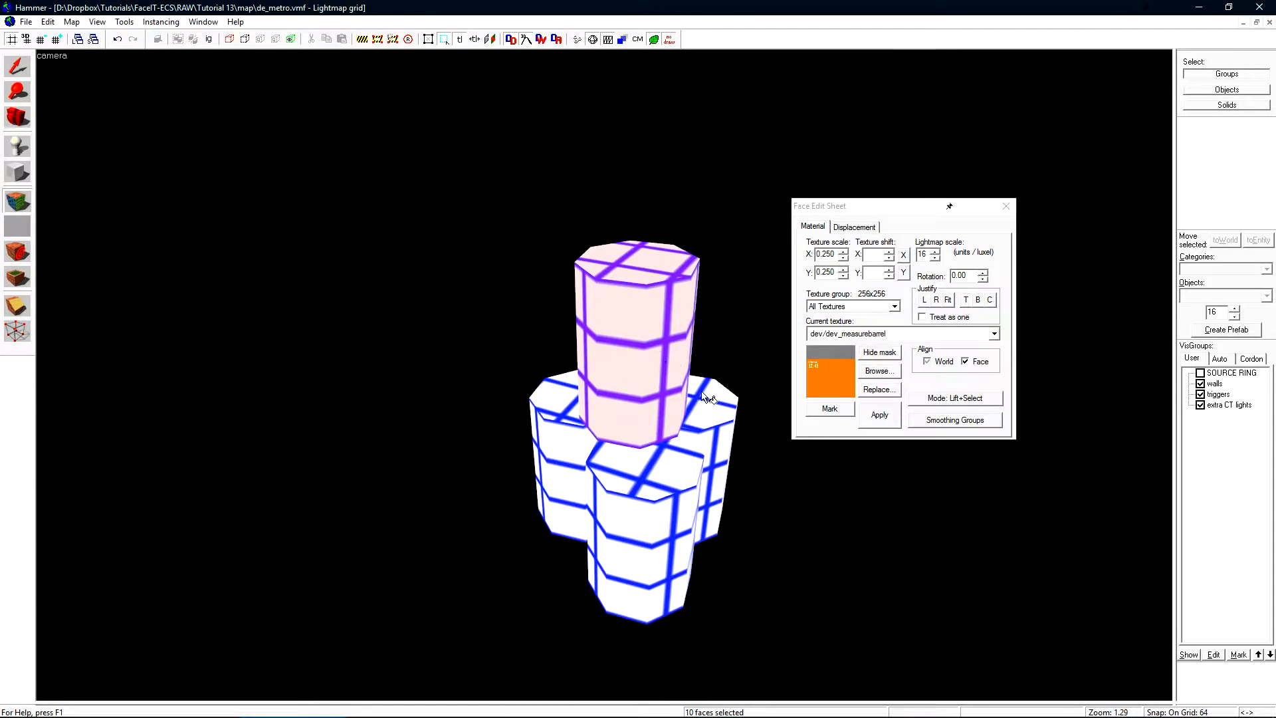
{"action": "left_click", "coordinate": [710, 404], "text": "ctrl+shift"}
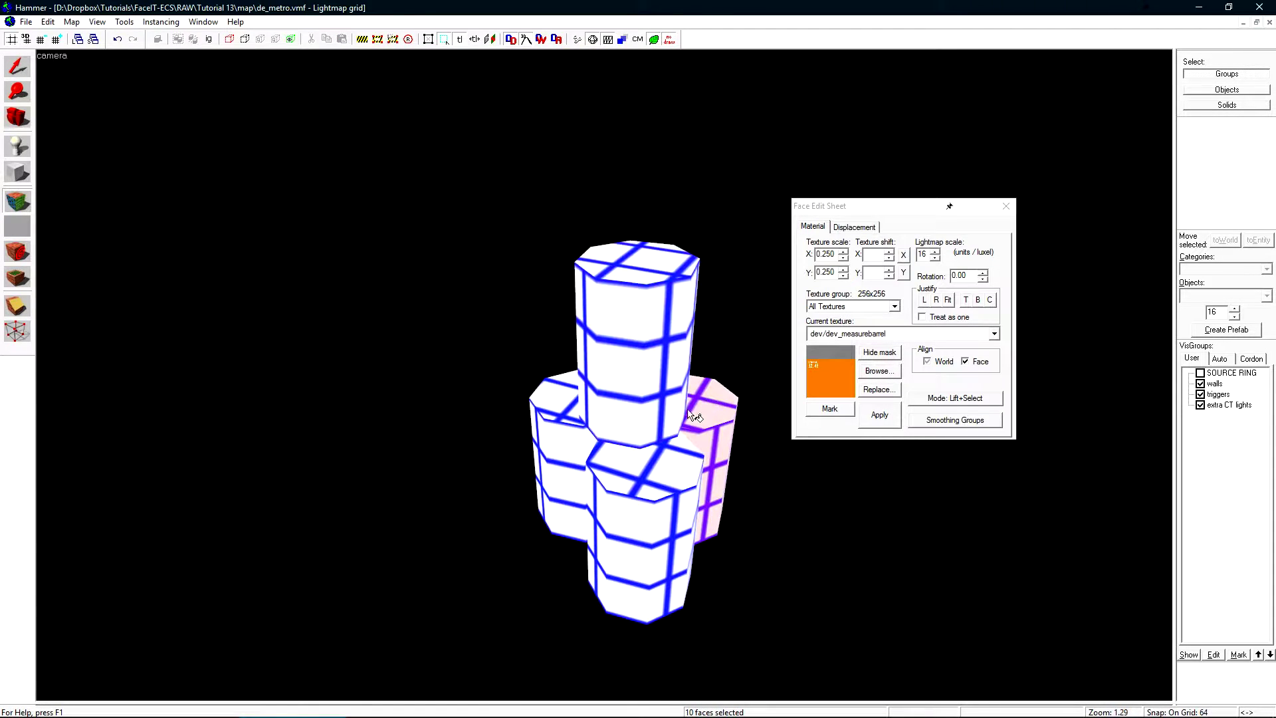
{"action": "double_click", "coordinate": [924, 254]}
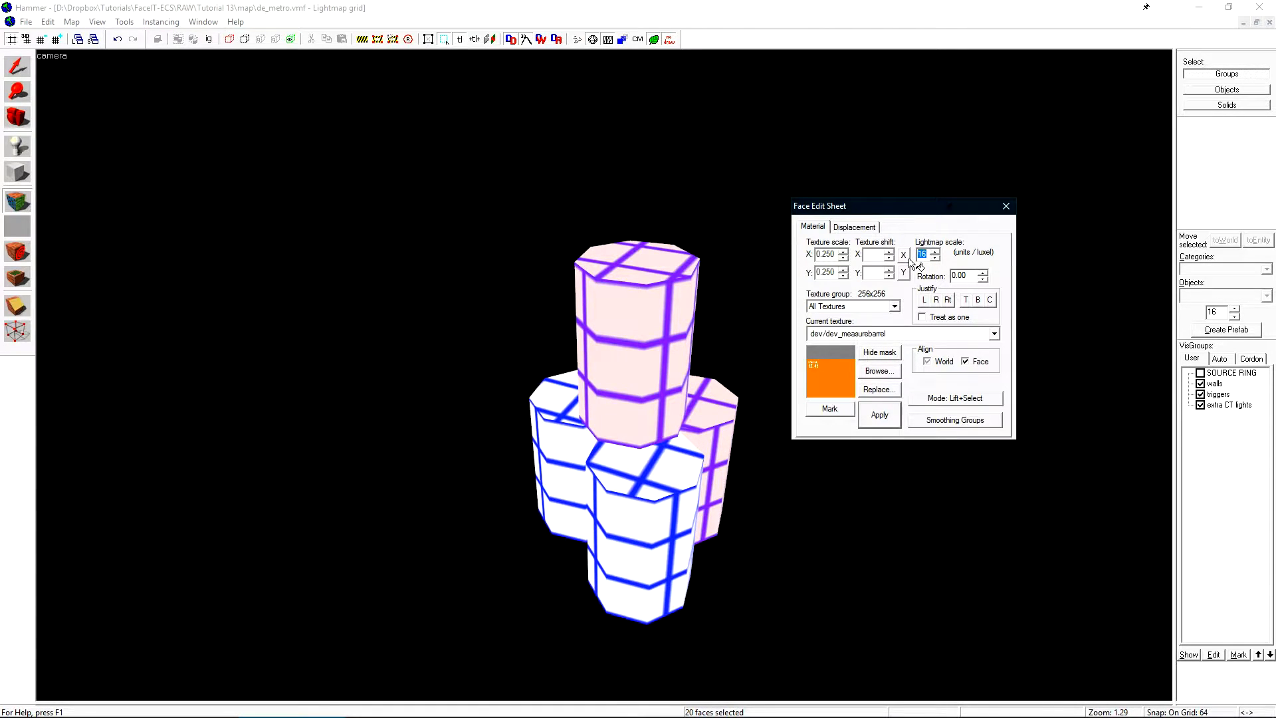
{"action": "type", "text": "8"}
{"action": "left_click", "coordinate": [879, 414]}
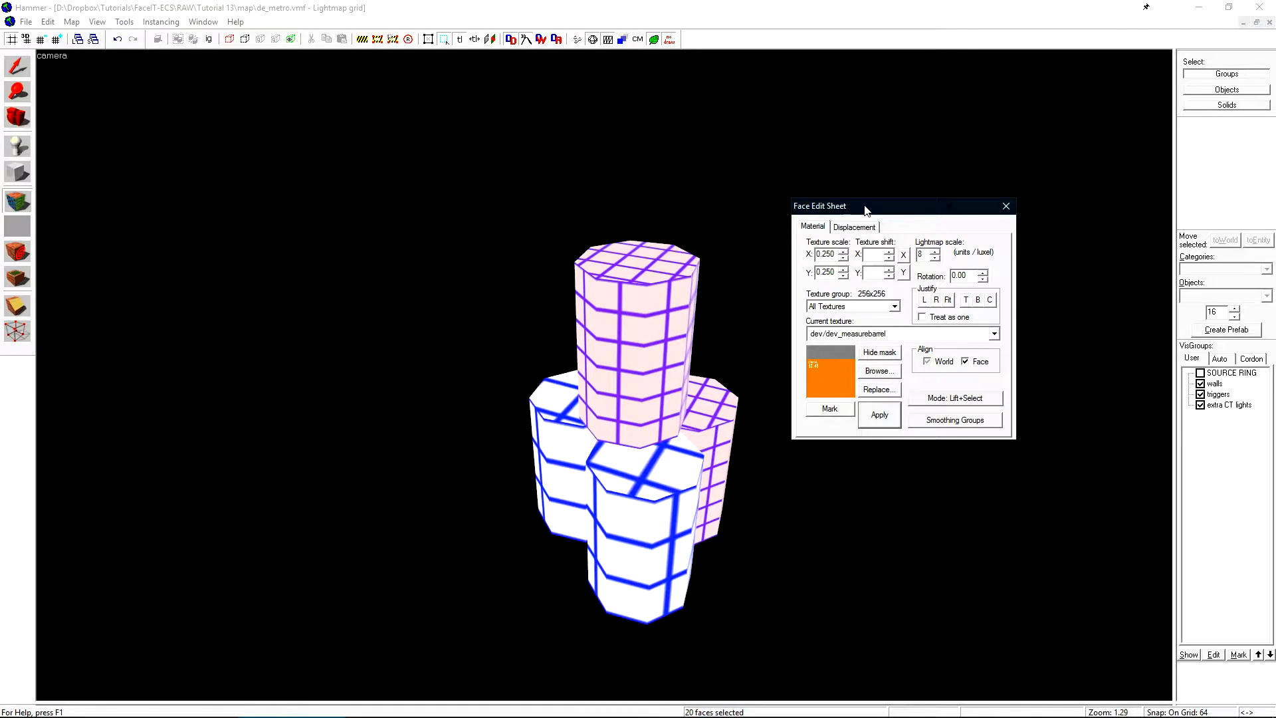
{"action": "left_click", "coordinate": [553, 424]}
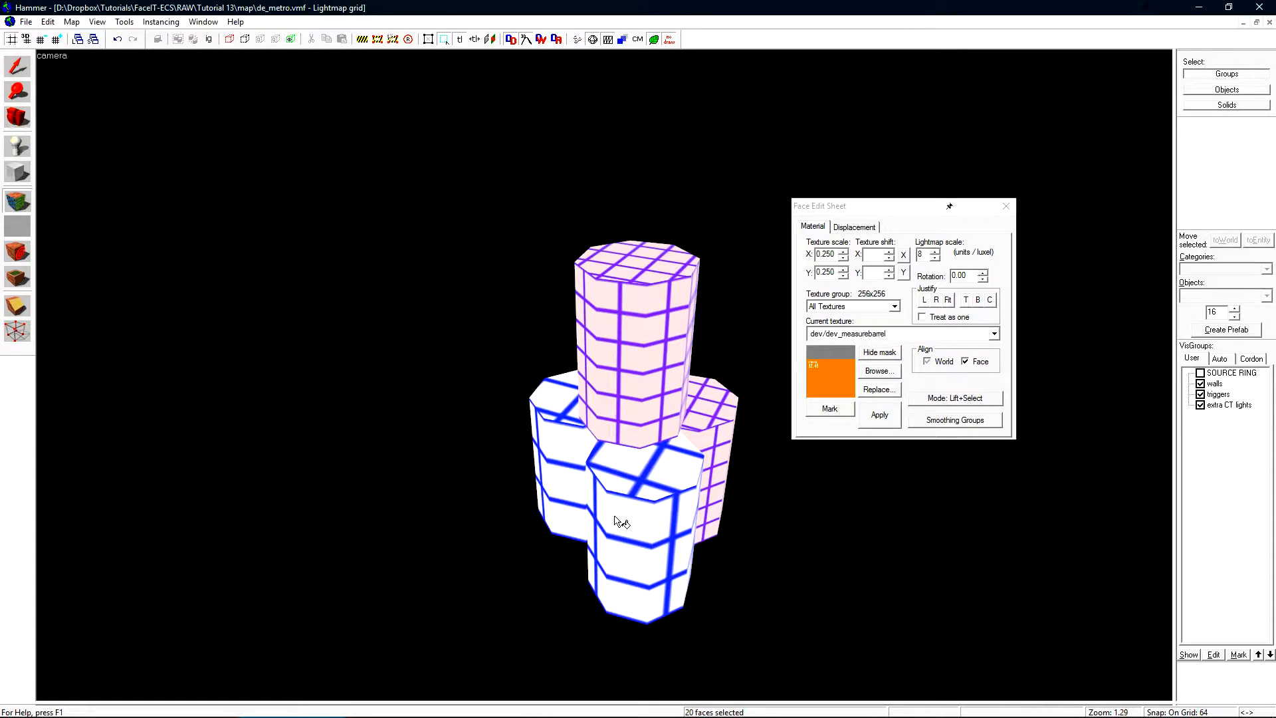
{"action": "scroll", "coordinate": [620, 522], "scroll_direction": "up", "scroll_amount": 5}
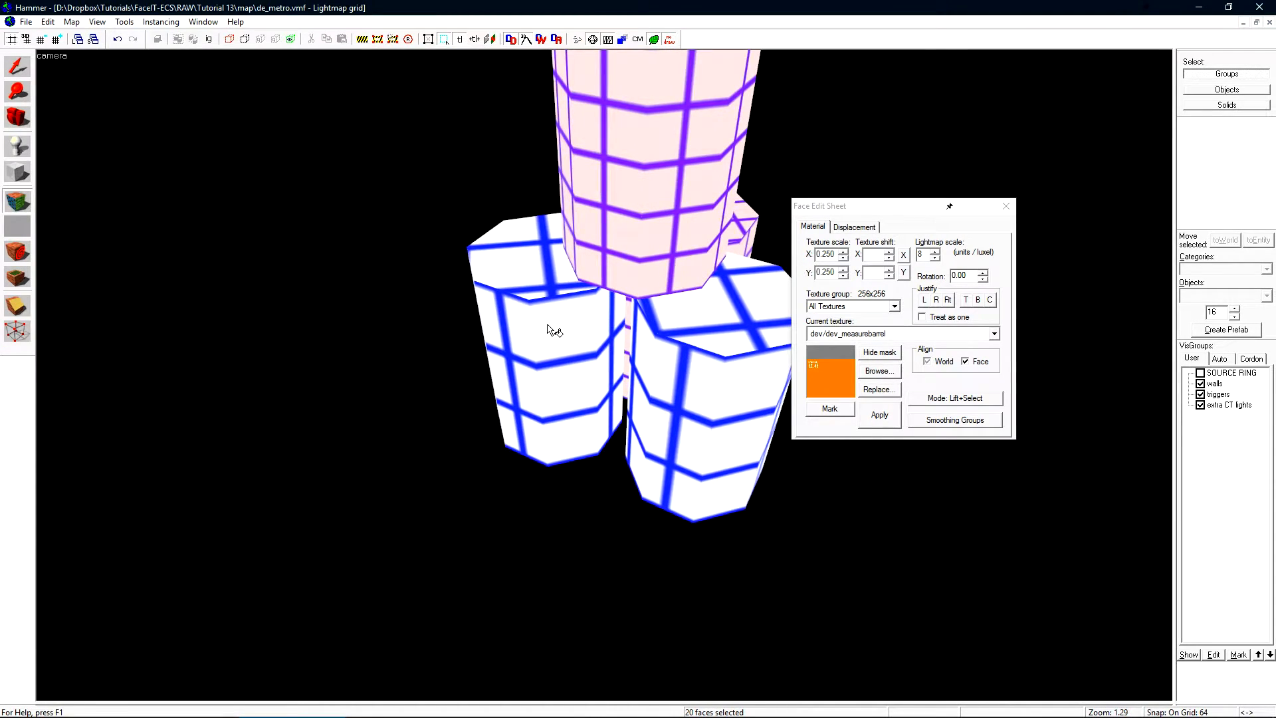
- Set lightmap scale 8 on the left cylinder's faces and select the cylinder tower
{"action": "left_click", "coordinate": [554, 331]}
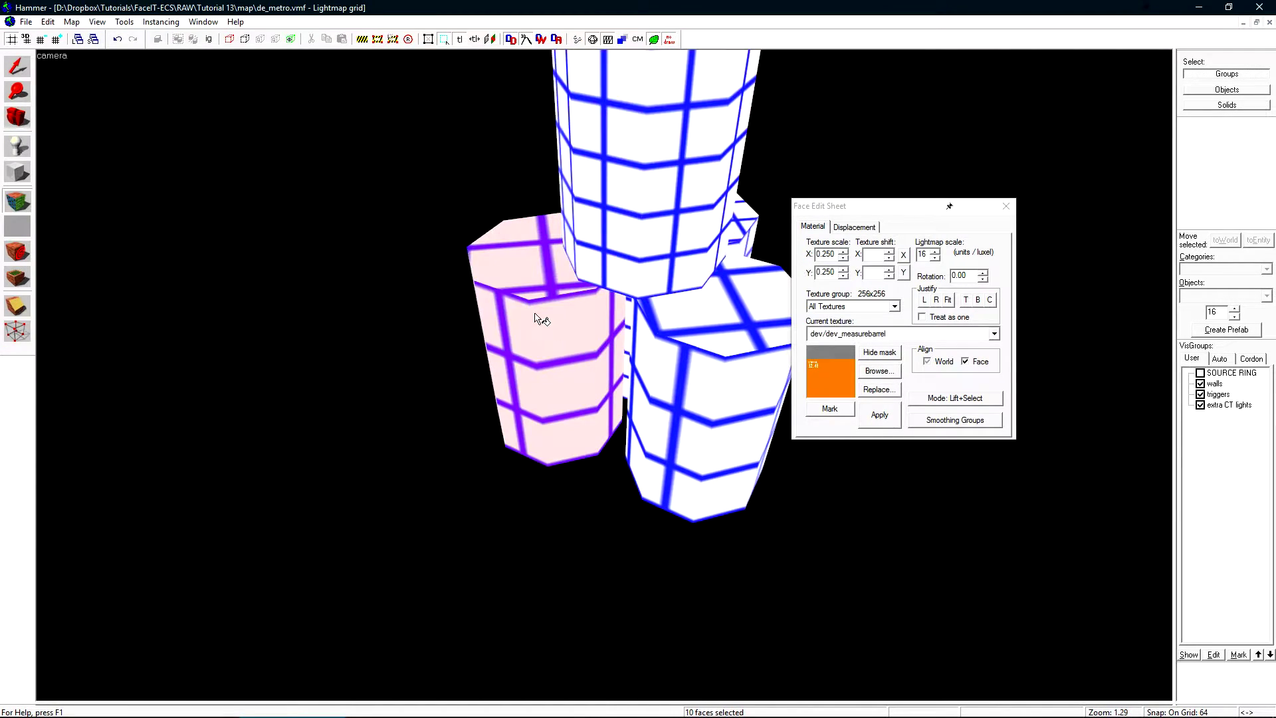
{"action": "double_click", "coordinate": [927, 253]}
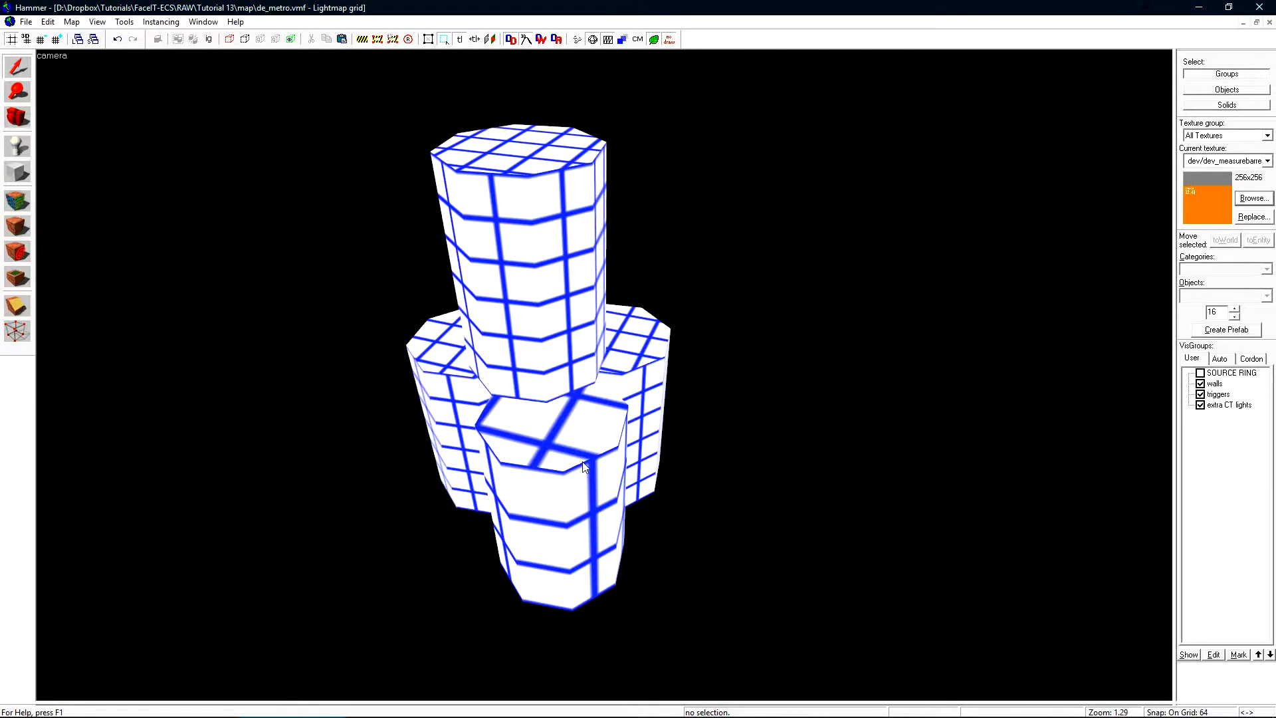
{"action": "left_click_drag", "start_coordinate": [595, 486], "coordinate": [641, 420]}
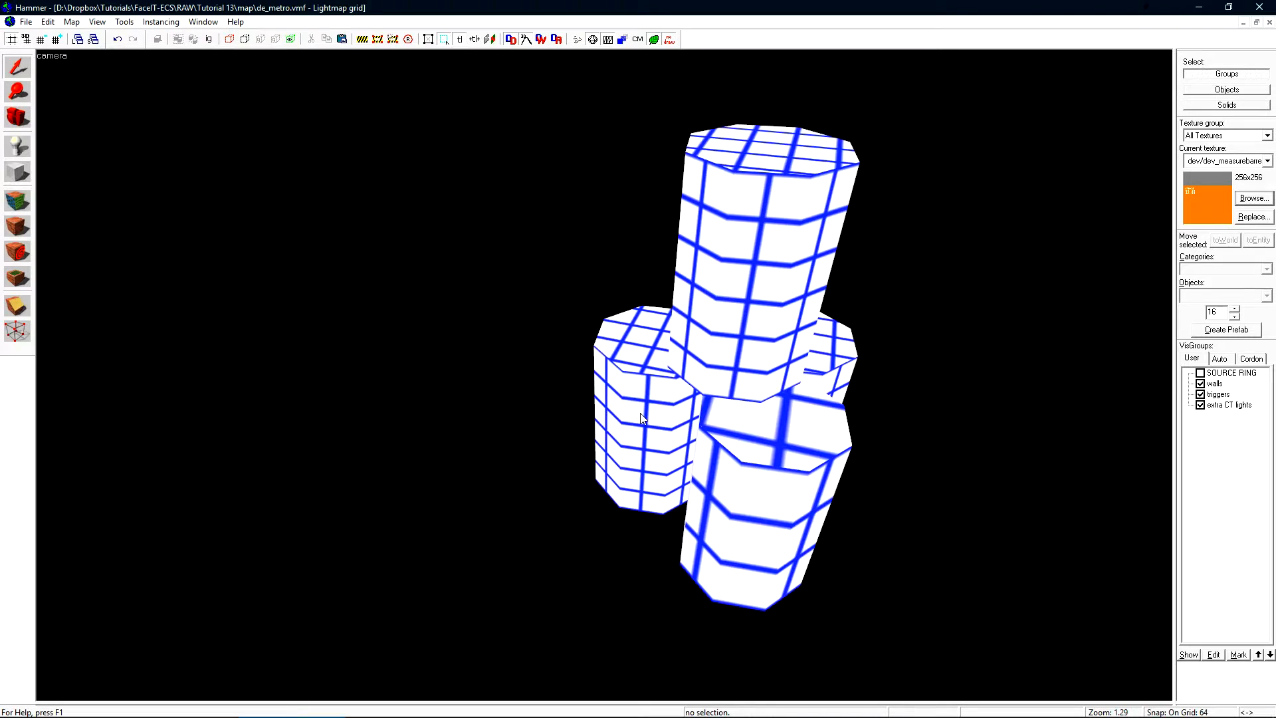
{"action": "left_click", "coordinate": [641, 419]}
- Unhide the world brushes and switch the 3D view to Lightmap/Smoothing shading
{"action": "key", "text": "u"}
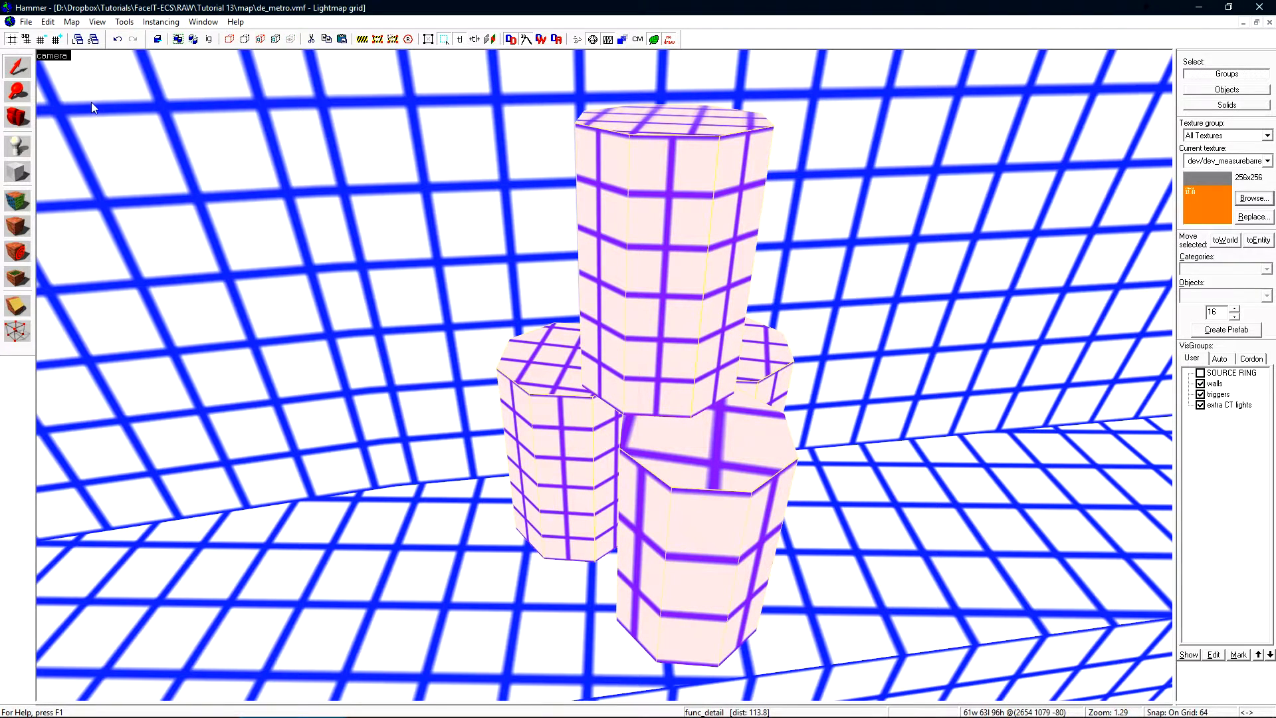
{"action": "left_click", "coordinate": [53, 55]}
{"action": "left_click", "coordinate": [120, 192]}
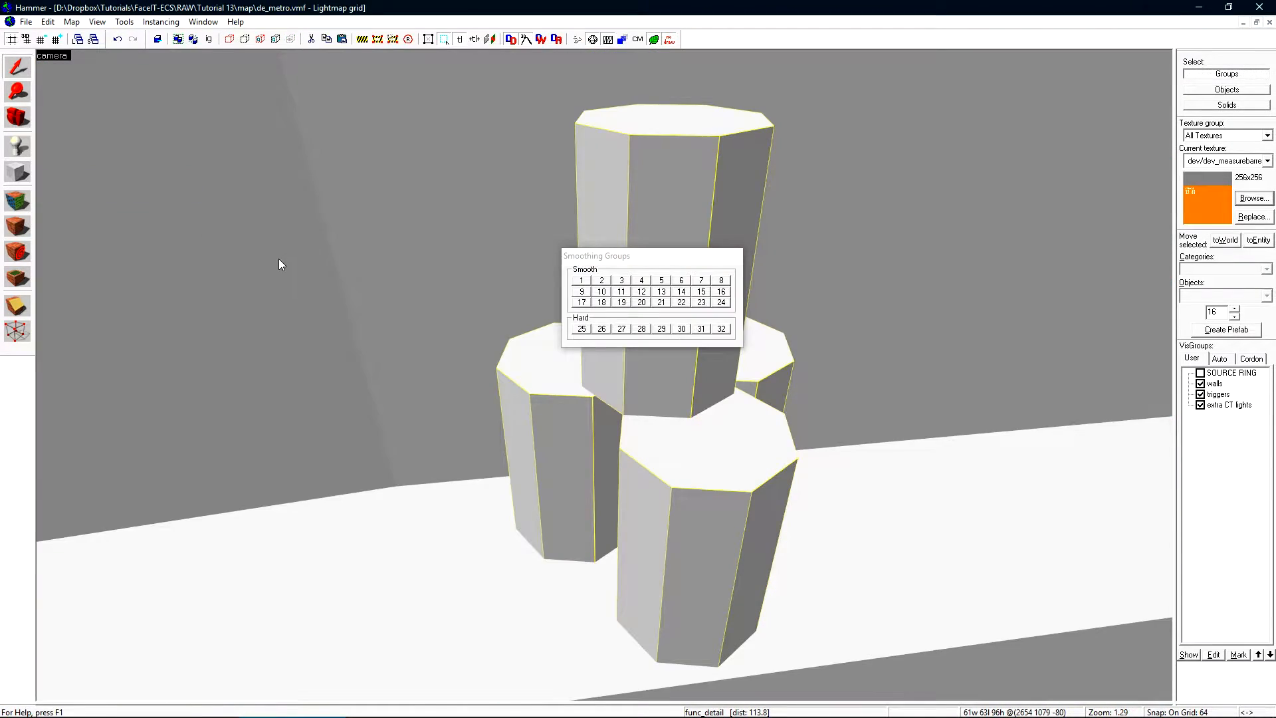
{"action": "left_click_drag", "start_coordinate": [603, 257], "coordinate": [950, 236]}
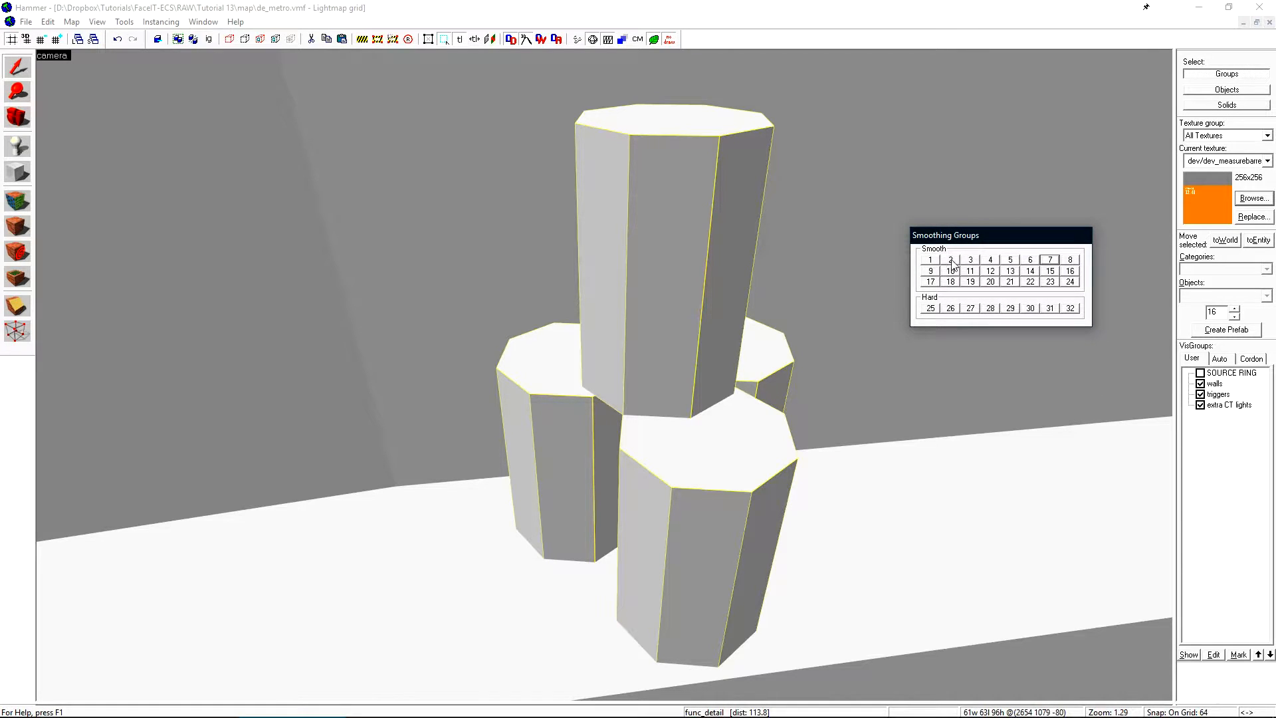
{"action": "left_click_drag", "start_coordinate": [970, 236], "coordinate": [1000, 225]}
{"action": "key", "text": "z"}
{"action": "key", "text": "s"}
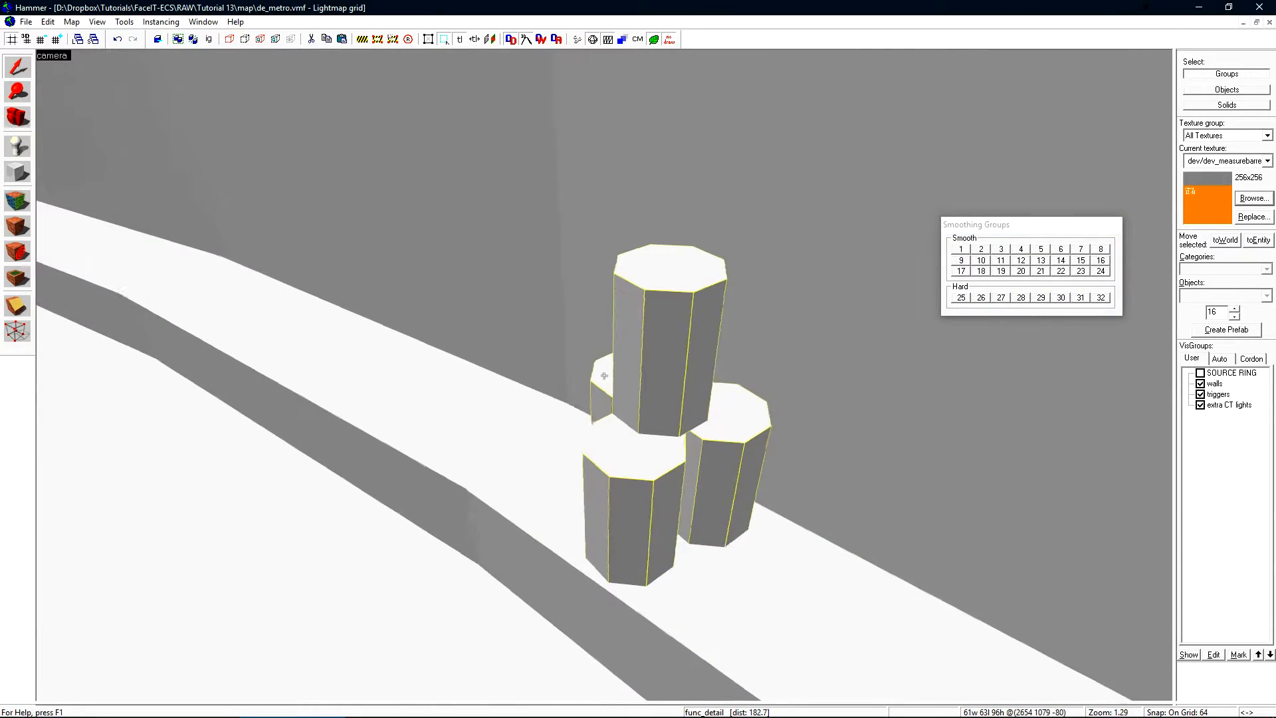
- Toggle smoothing groups 1 and 2 to compare which cylinder faces belong to each
{"action": "left_click", "coordinate": [961, 250]}
{"action": "left_click", "coordinate": [981, 251]}
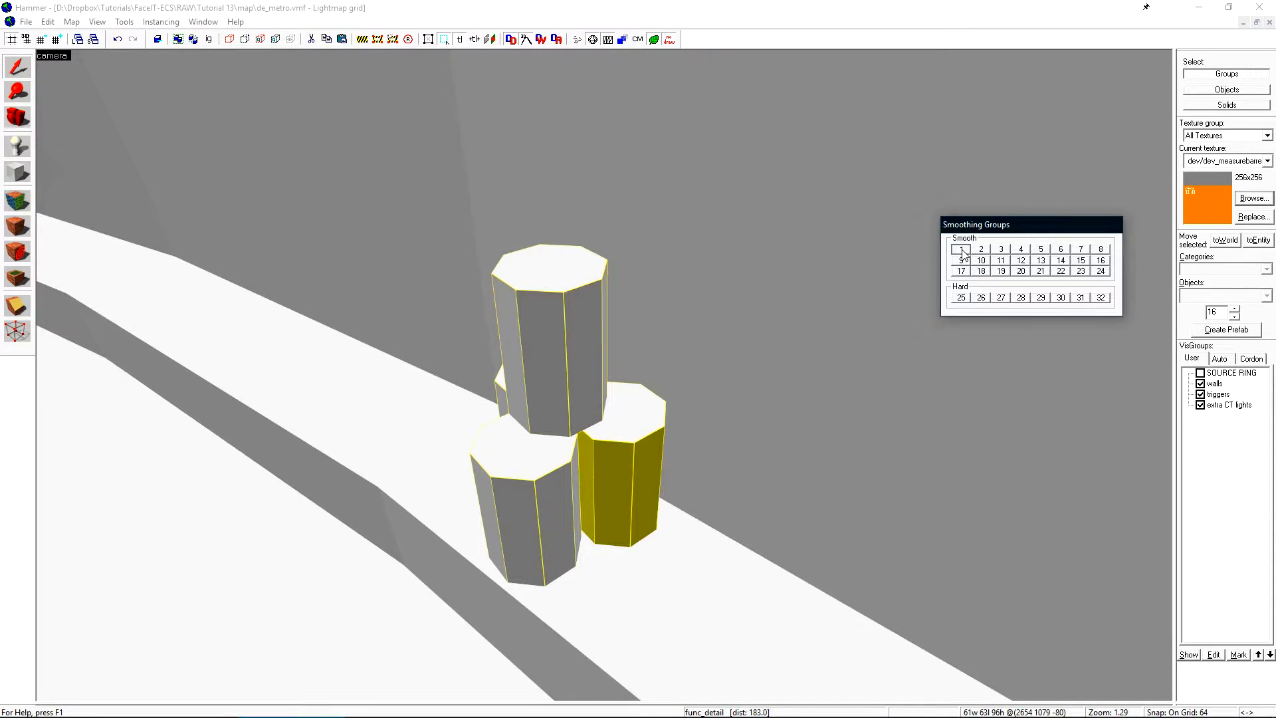
{"action": "left_click", "coordinate": [981, 251]}
{"action": "left_click", "coordinate": [981, 252]}
{"action": "left_click", "coordinate": [981, 251]}
{"action": "left_click", "coordinate": [995, 430]}
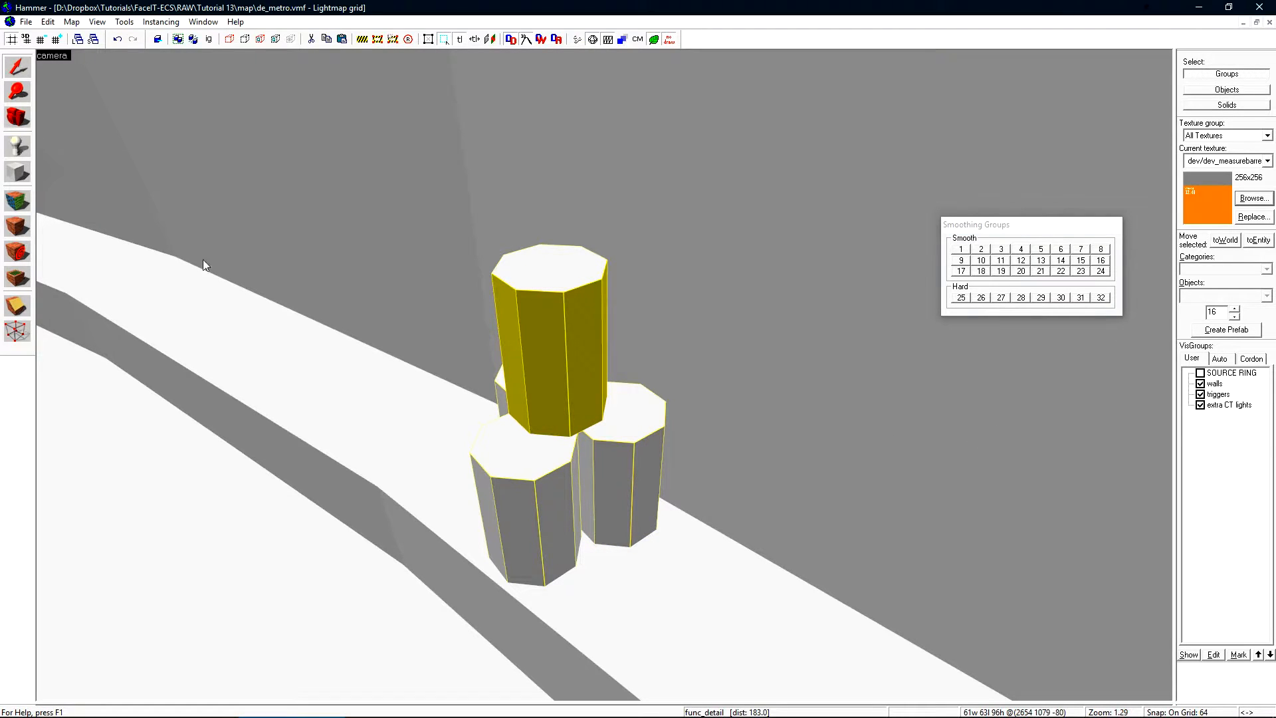
- Switch back to Textured shading and start compiling the map with F9
{"action": "left_click", "coordinate": [52, 56]}
{"action": "left_click", "coordinate": [110, 148]}
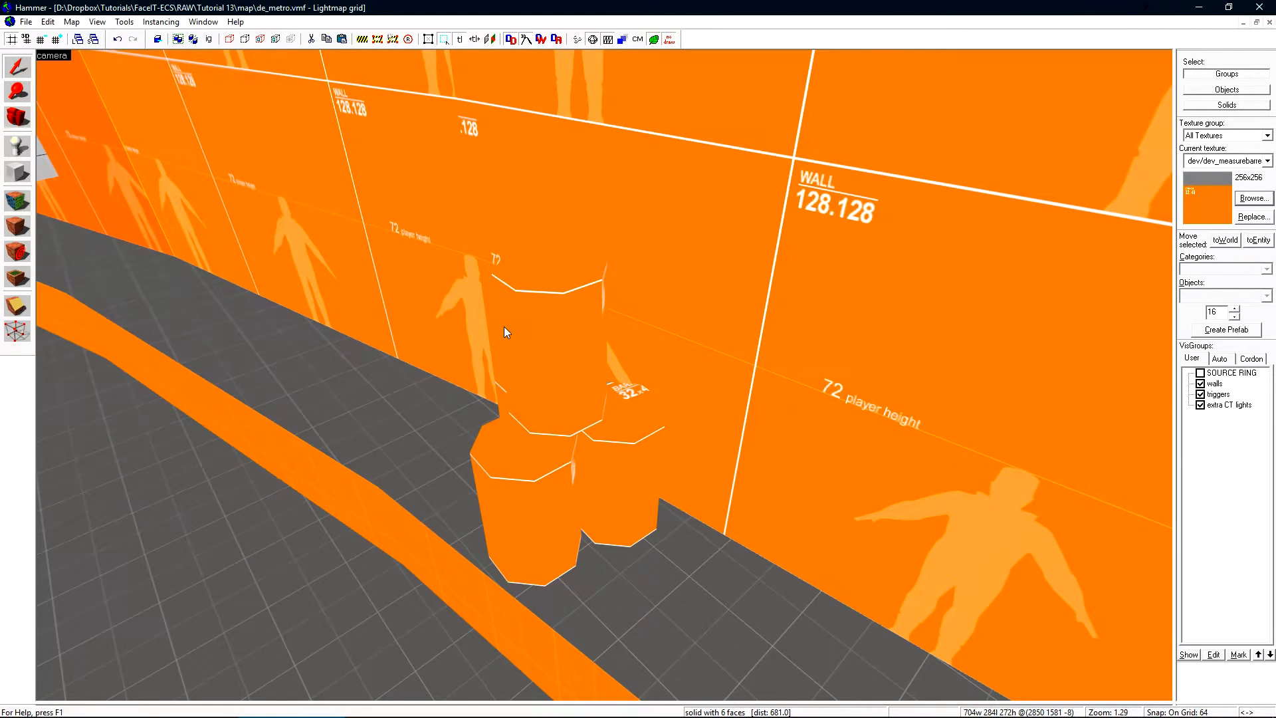
{"action": "key", "text": "F9"}
{"action": "key", "text": "Return"}
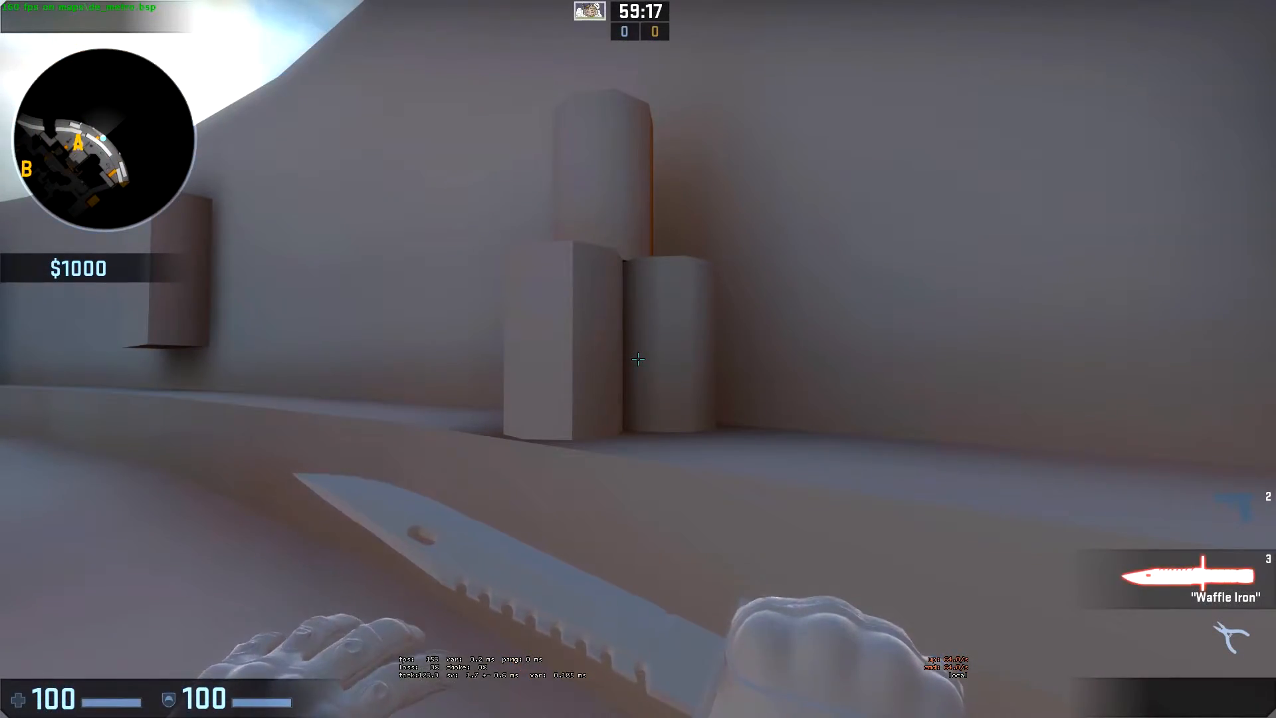
- Walk around and above the stacked cylinder pillars in game to inspect their shading
{"action": "key", "text": "w"}
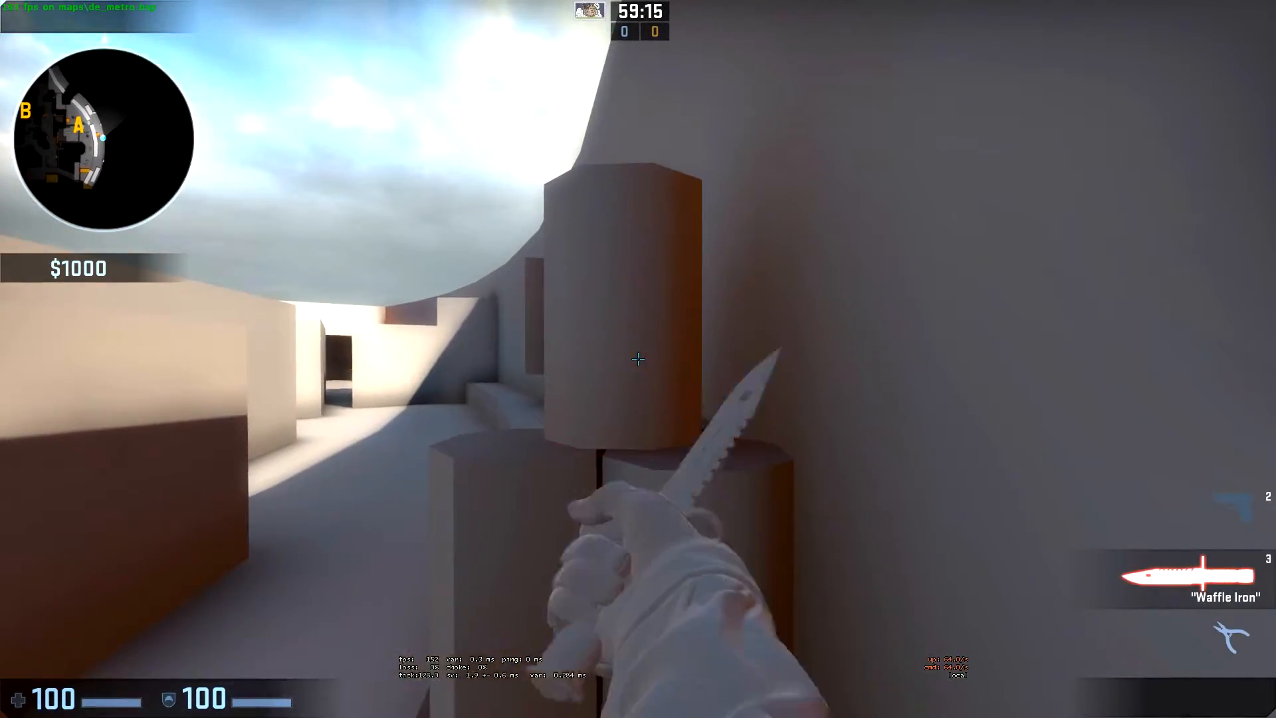
{"action": "key", "text": "w"}
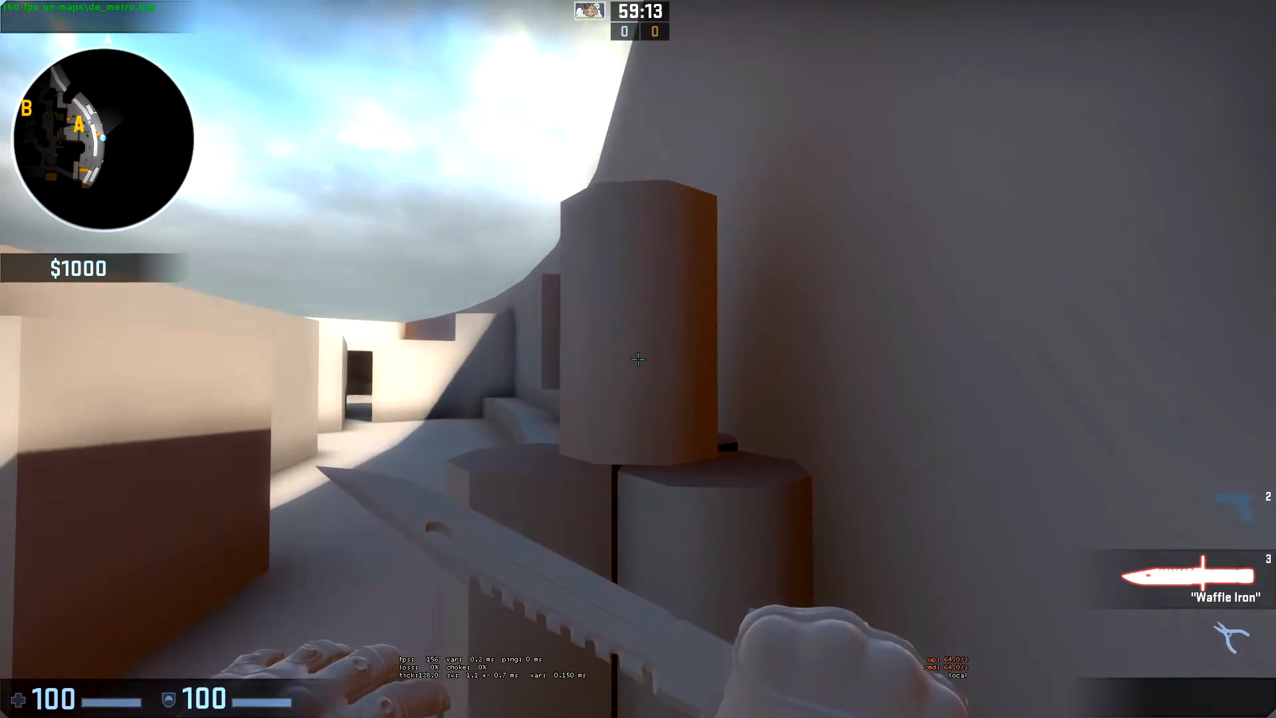
{"action": "key", "text": "w"}
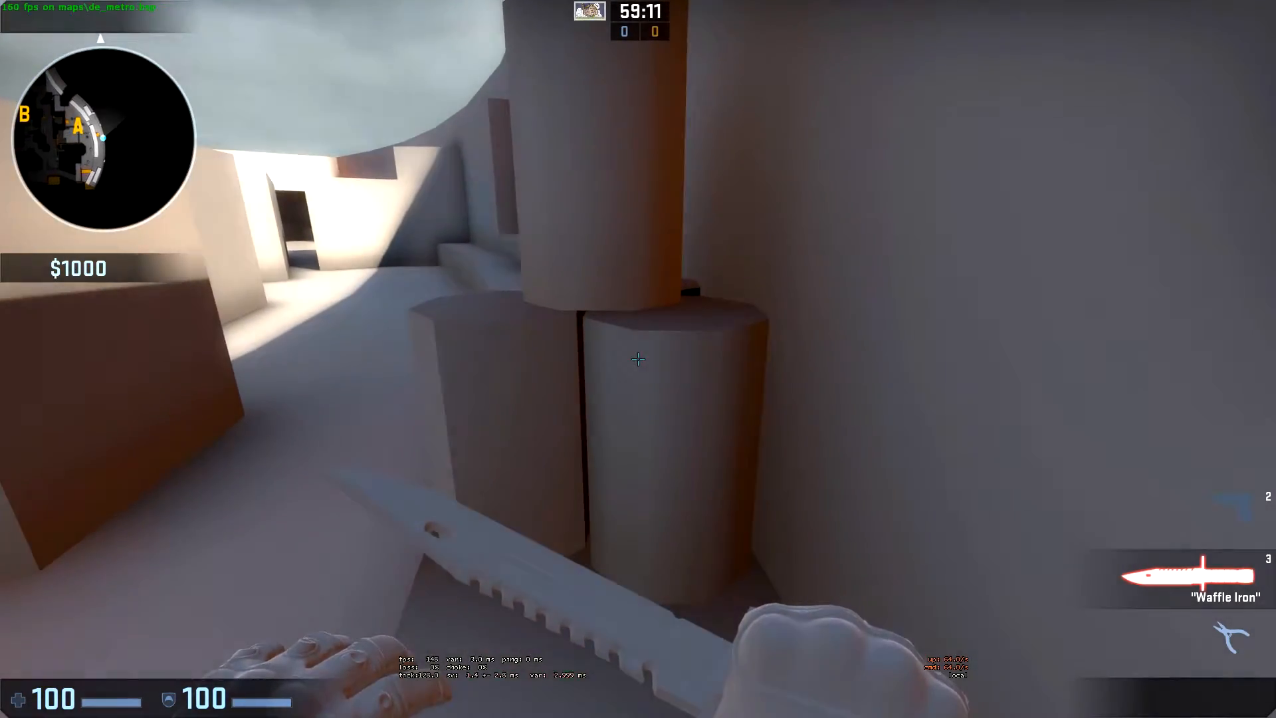
{"action": "key", "text": "w"}
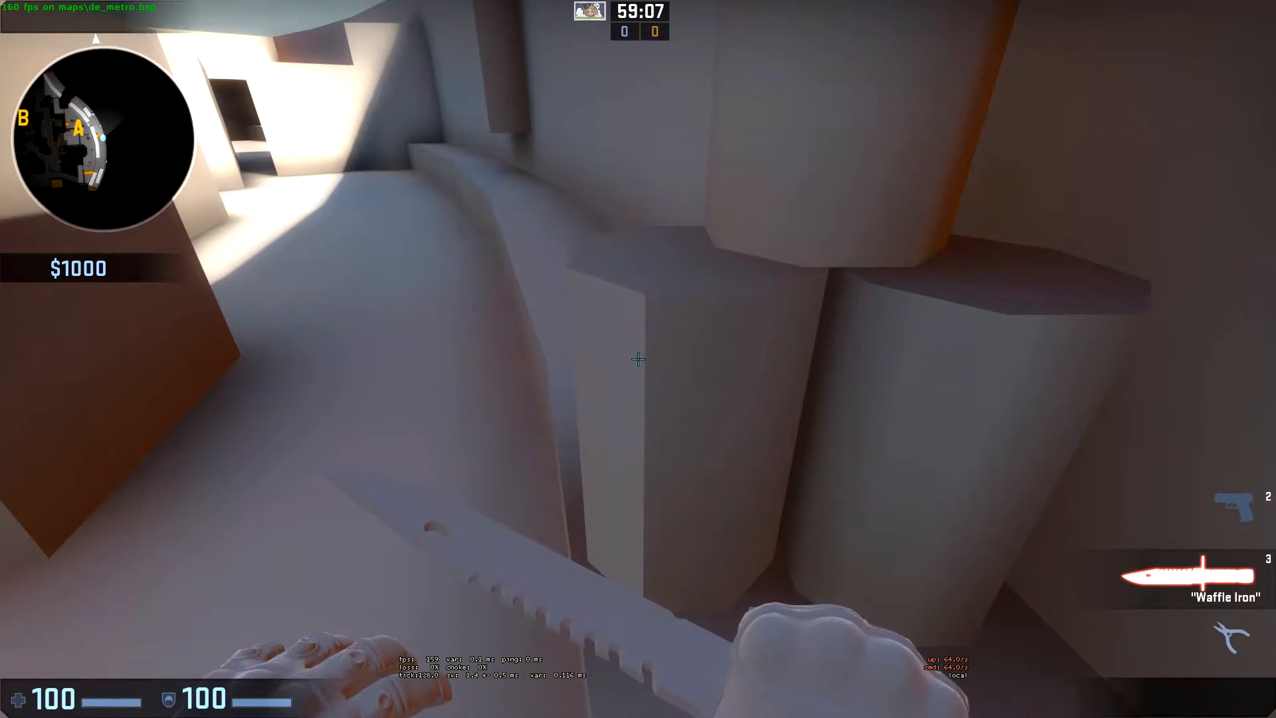
{"action": "key", "text": "w"}
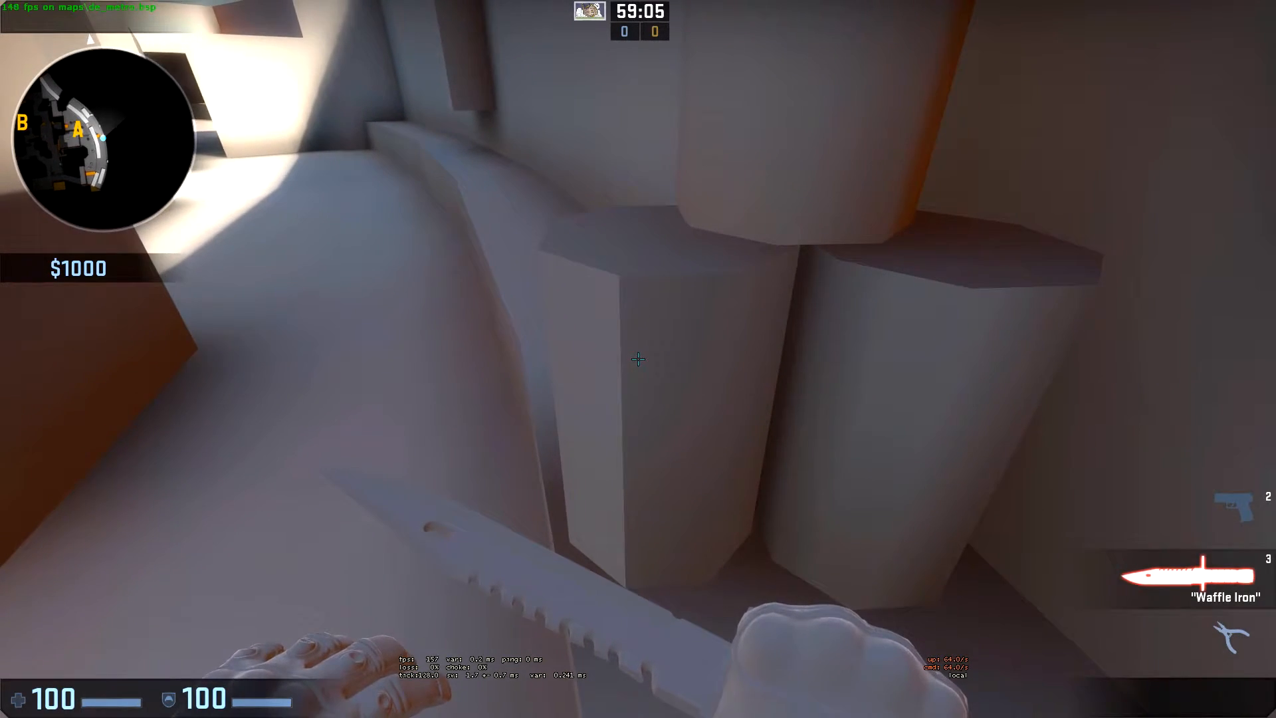
{"action": "key", "text": "w"}
{"action": "key", "text": "s"}
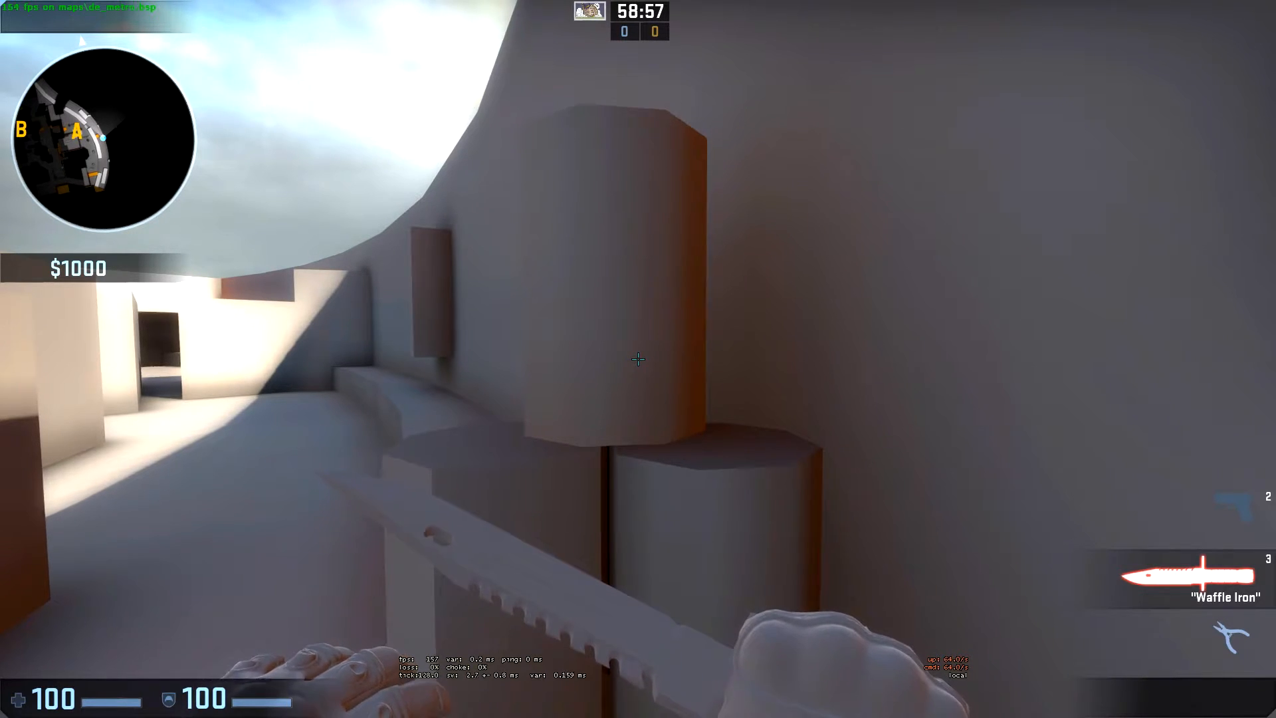
{"action": "key", "text": "w"}
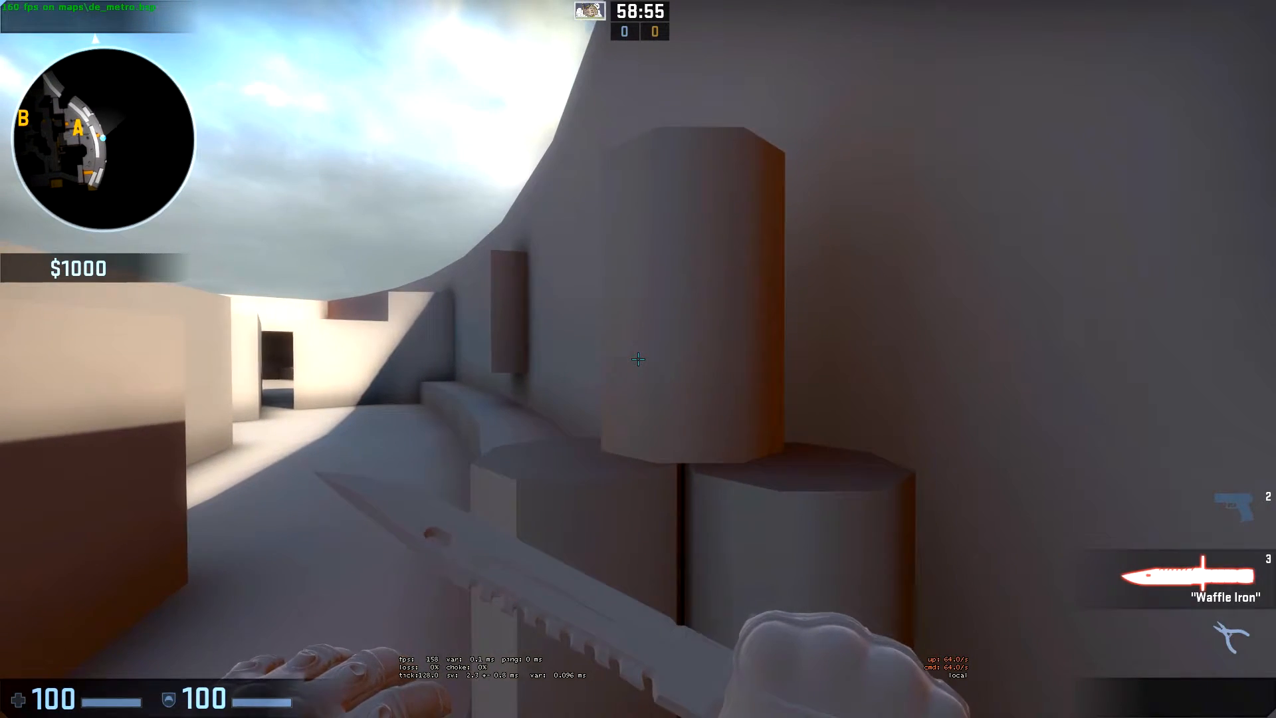
{"action": "key", "text": "w"}
{"action": "key", "text": "w"}
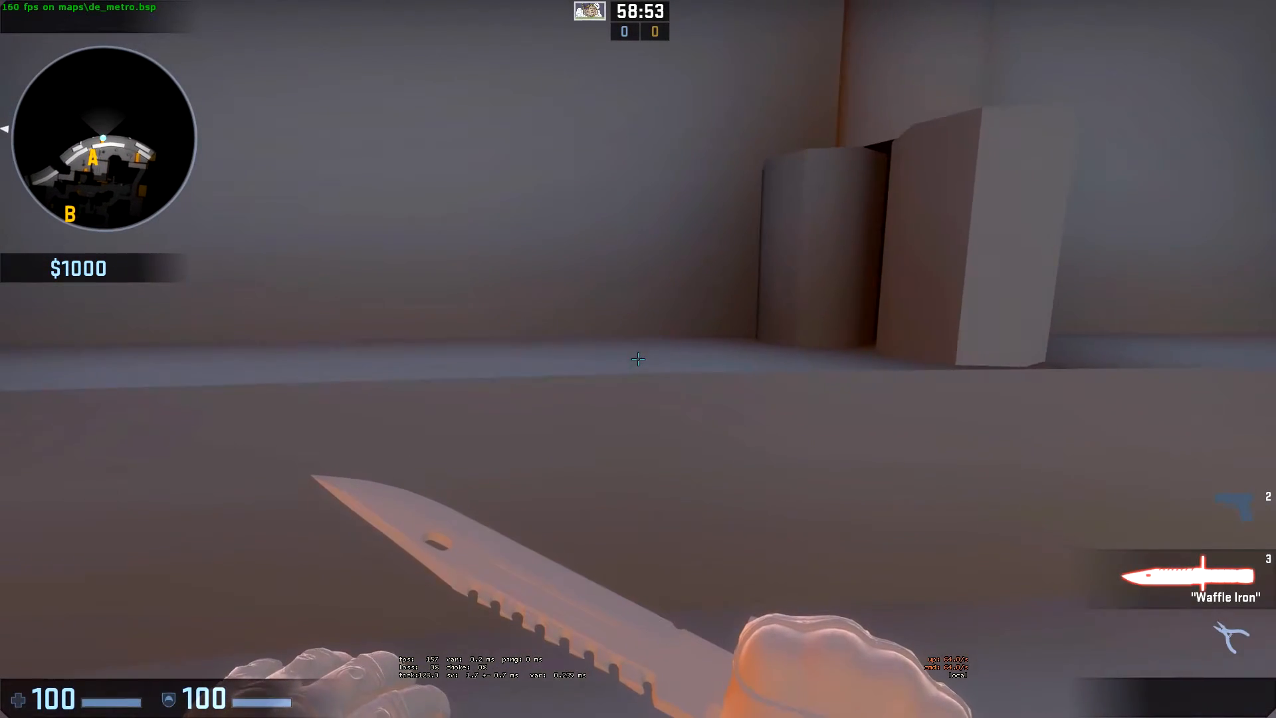
{"action": "key", "text": "w"}
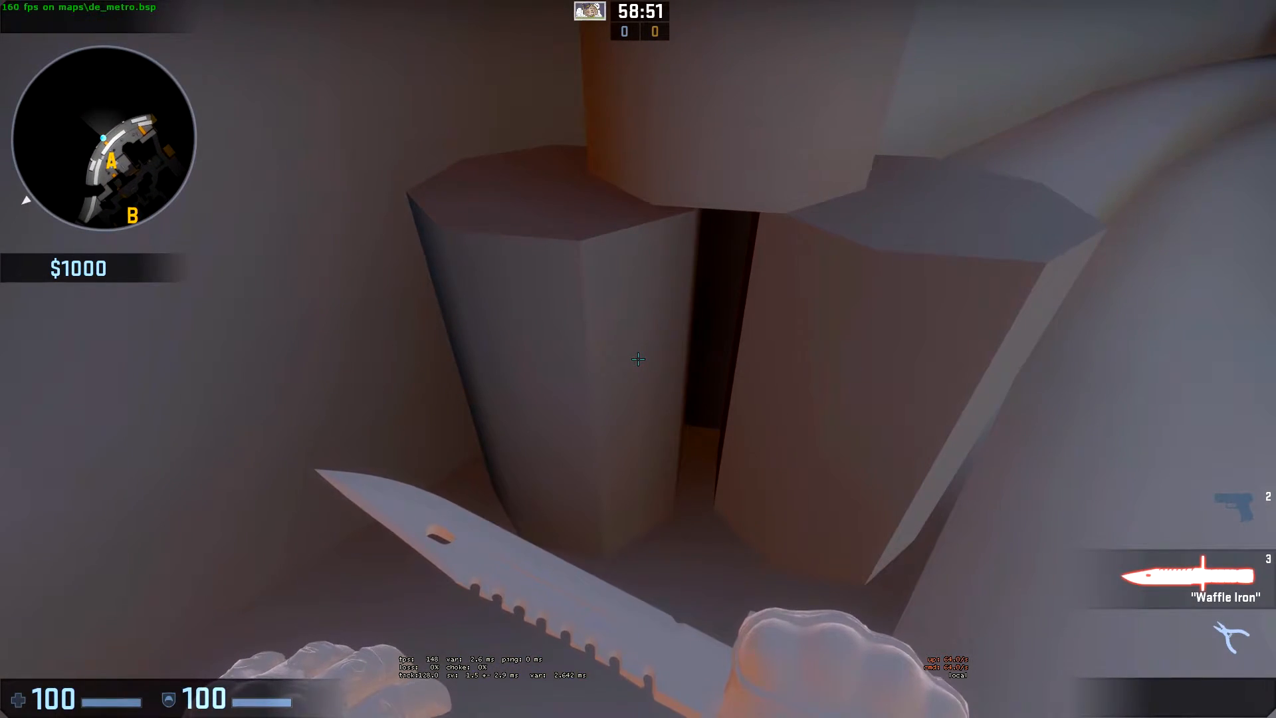
{"action": "key", "text": "w"}
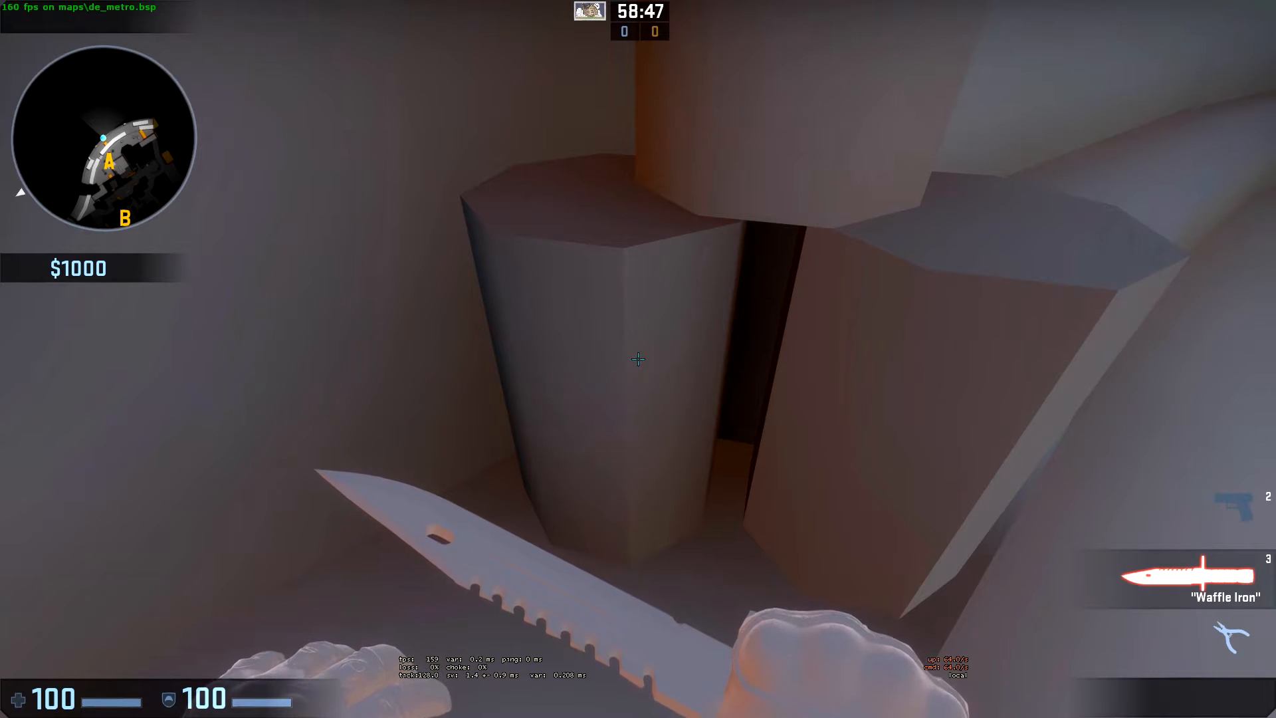
{"action": "key", "text": "w"}
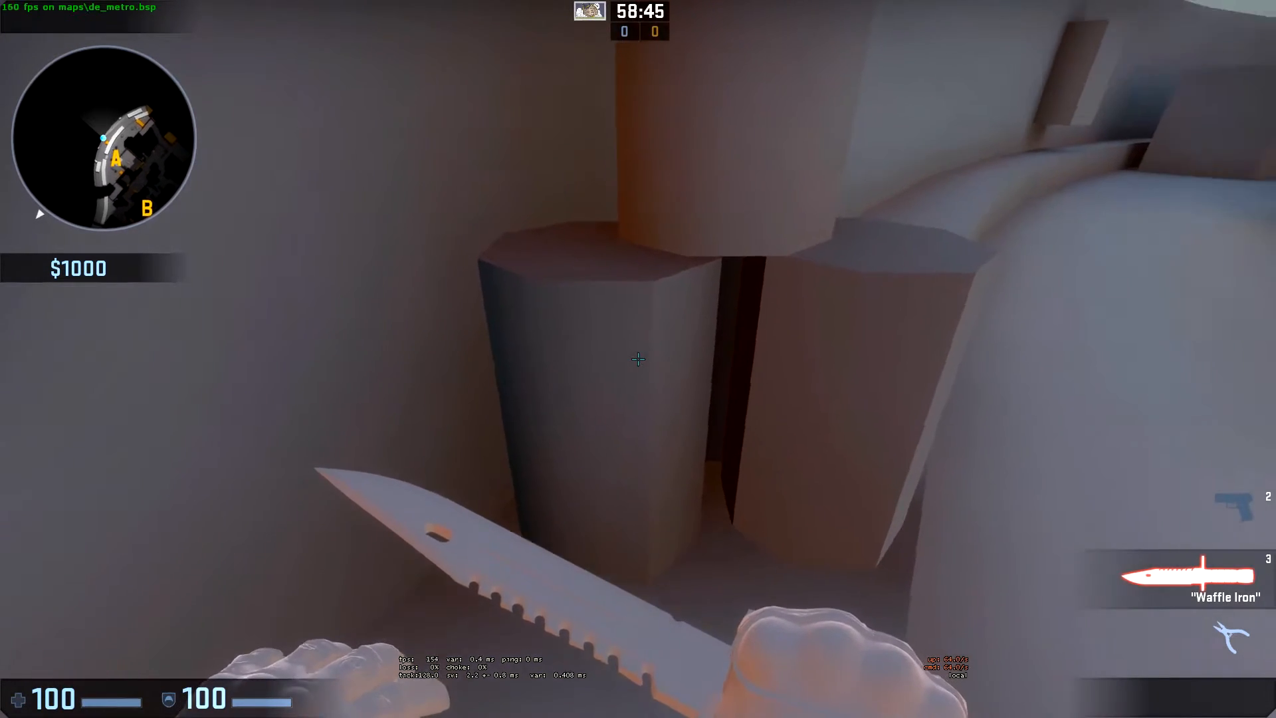
{"action": "key", "text": "w"}
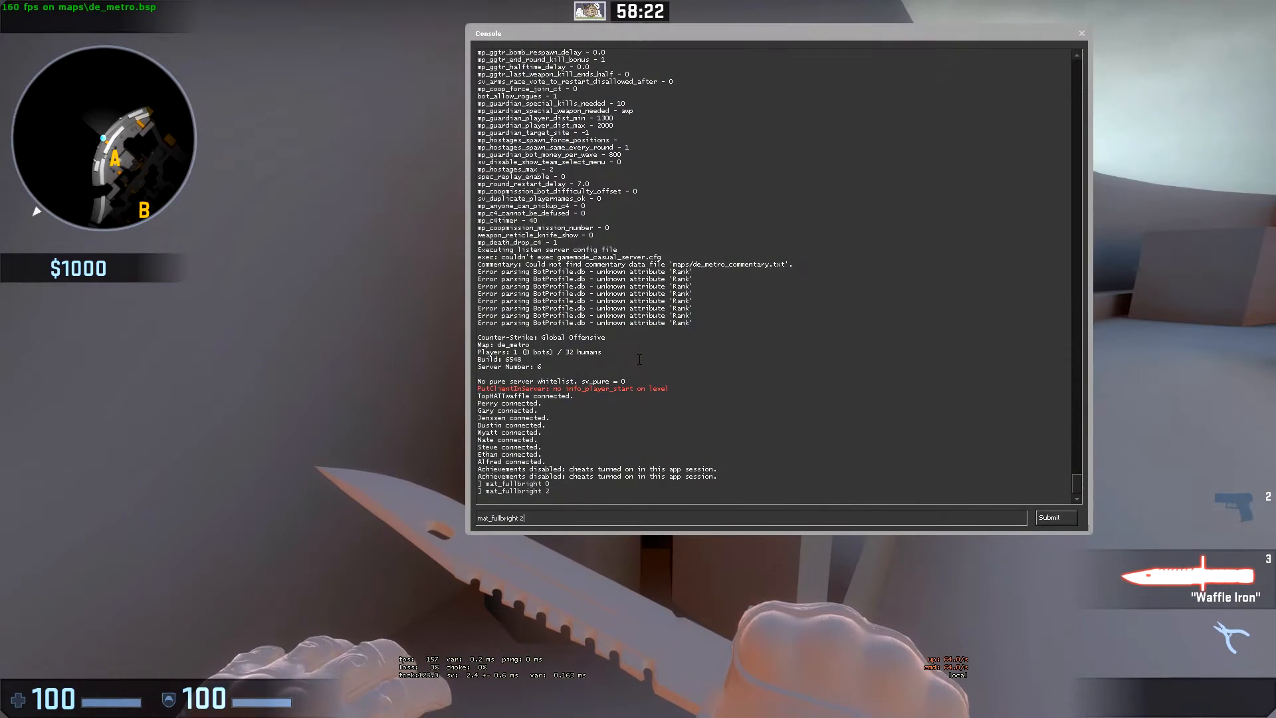
{"action": "type", "text": "1"}
- Run mat_fullbright 1, close the console and circle the barrels to inspect the textures
{"action": "key", "text": "Return"}
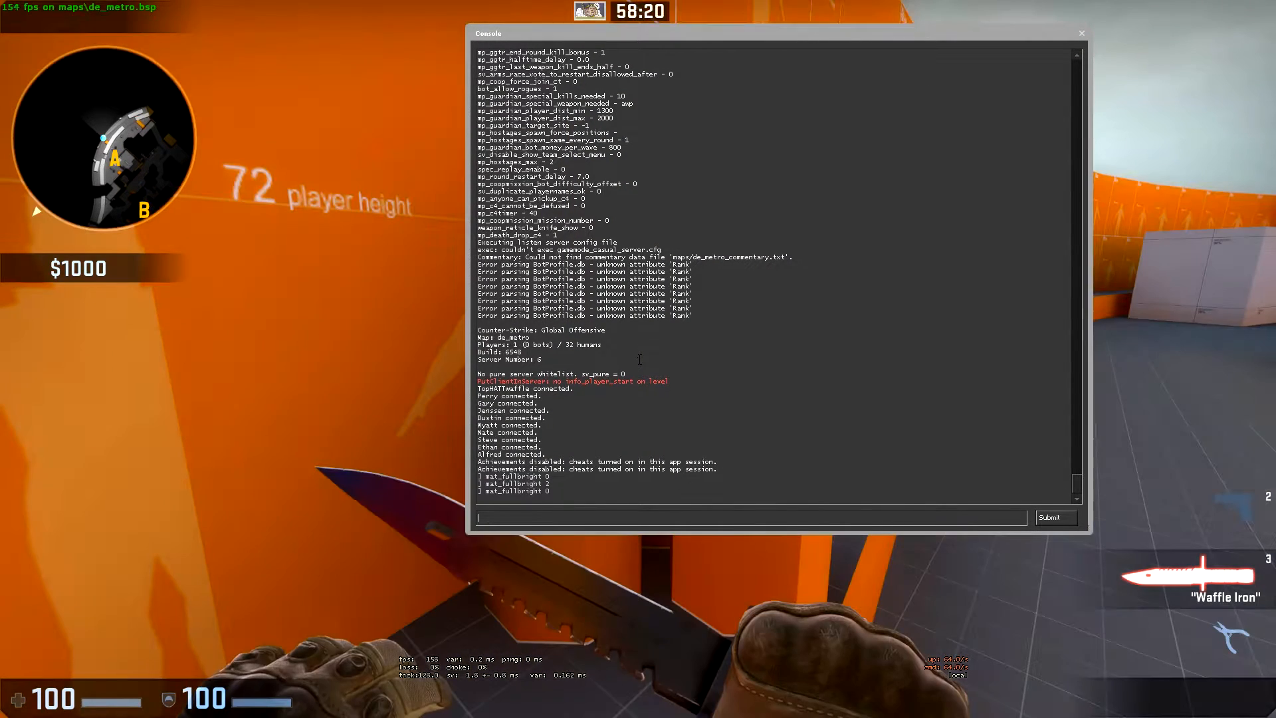
{"action": "key", "text": "grave"}
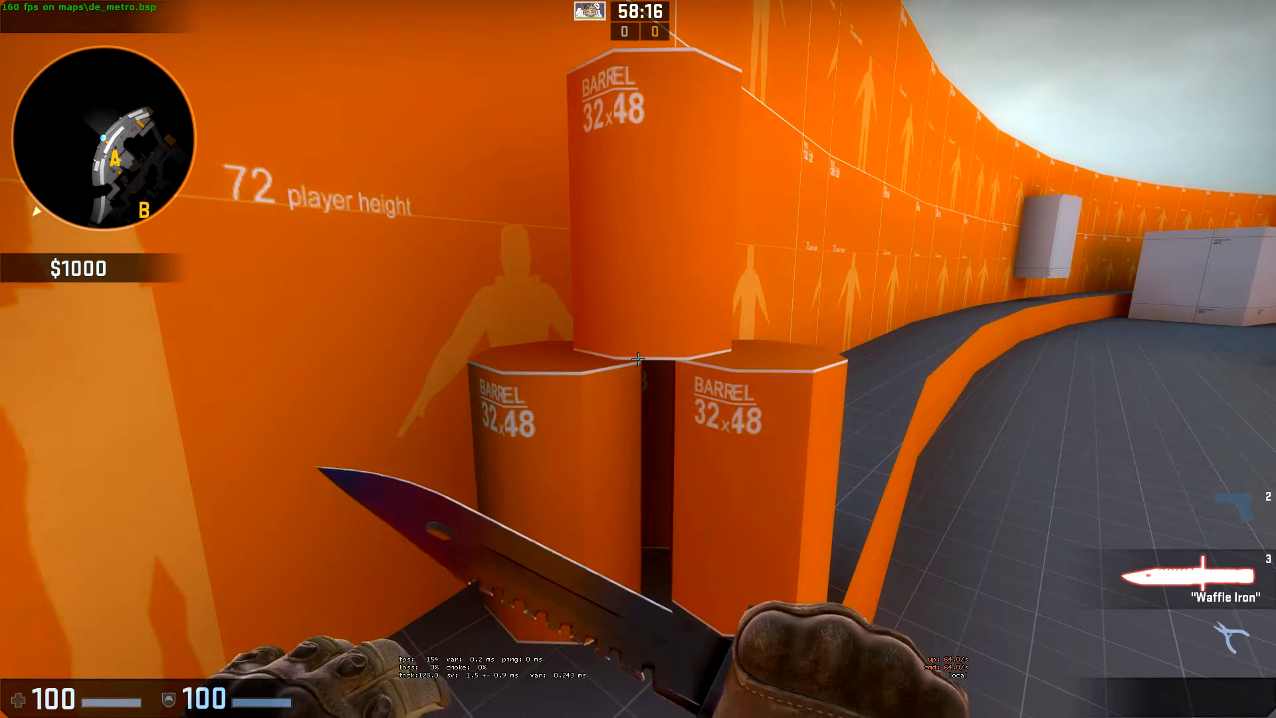
{"action": "key", "text": "a"}
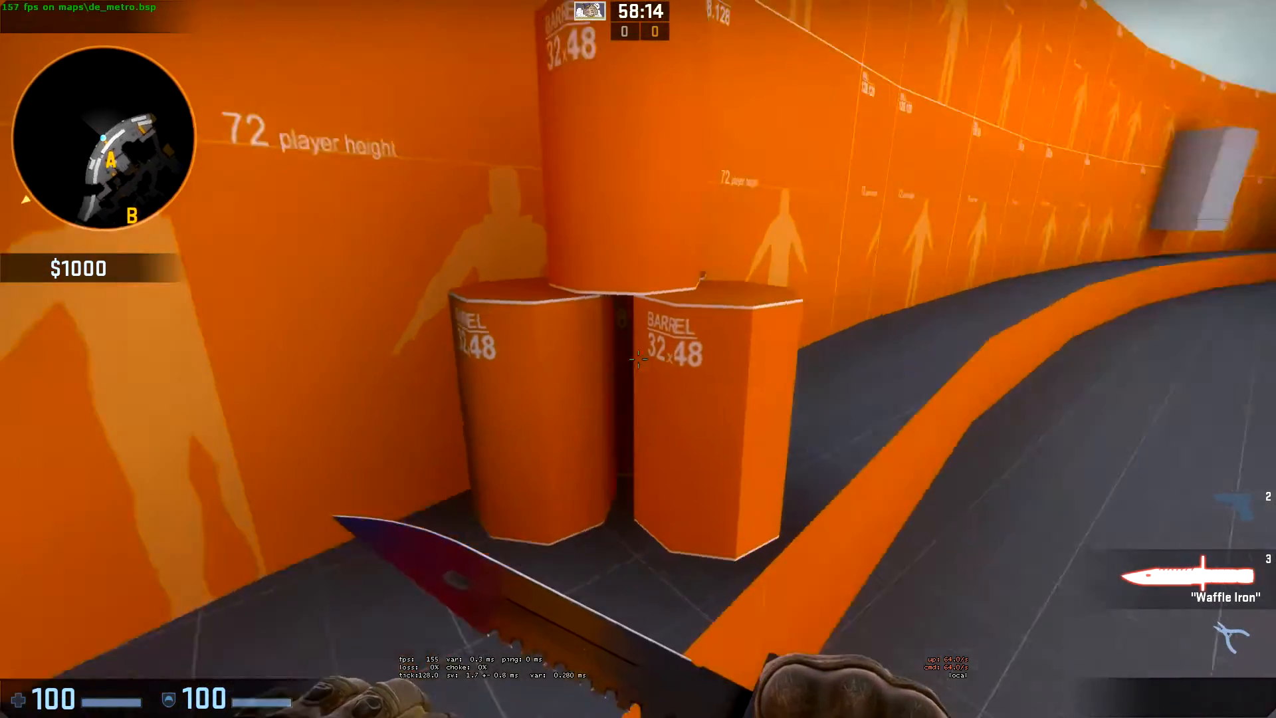
{"action": "key", "text": "a"}
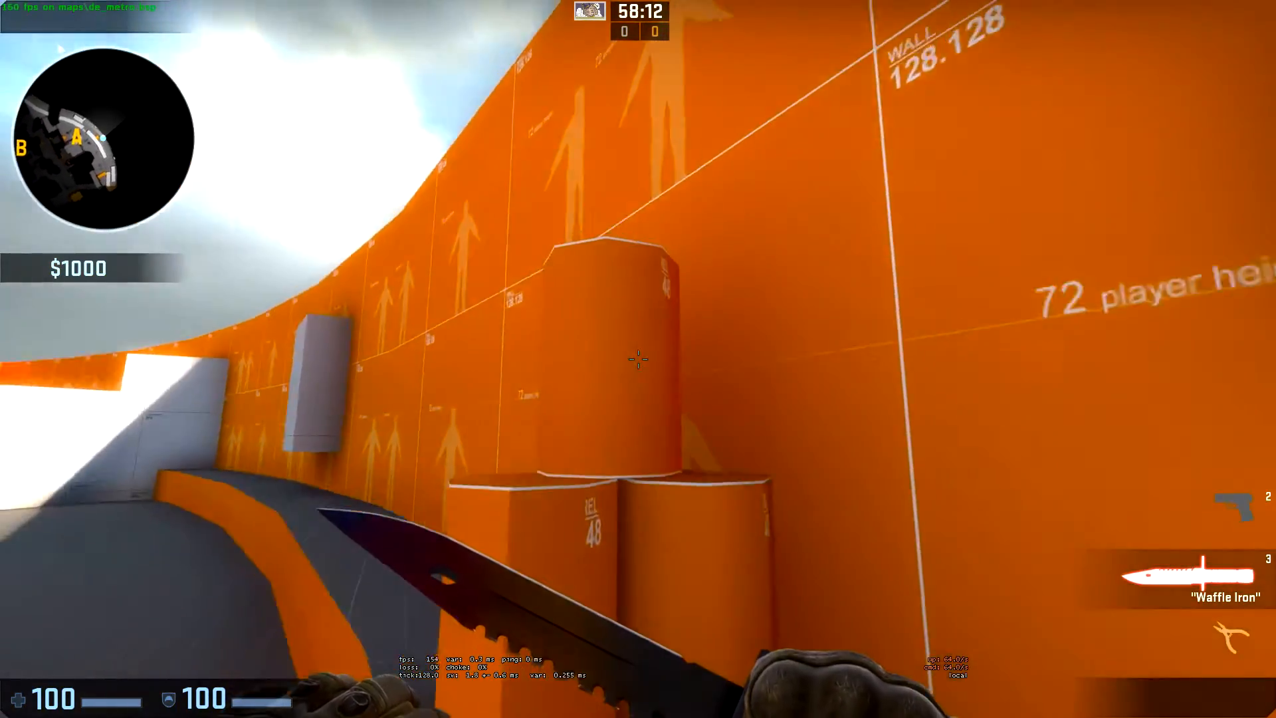
{"action": "key", "text": "w"}
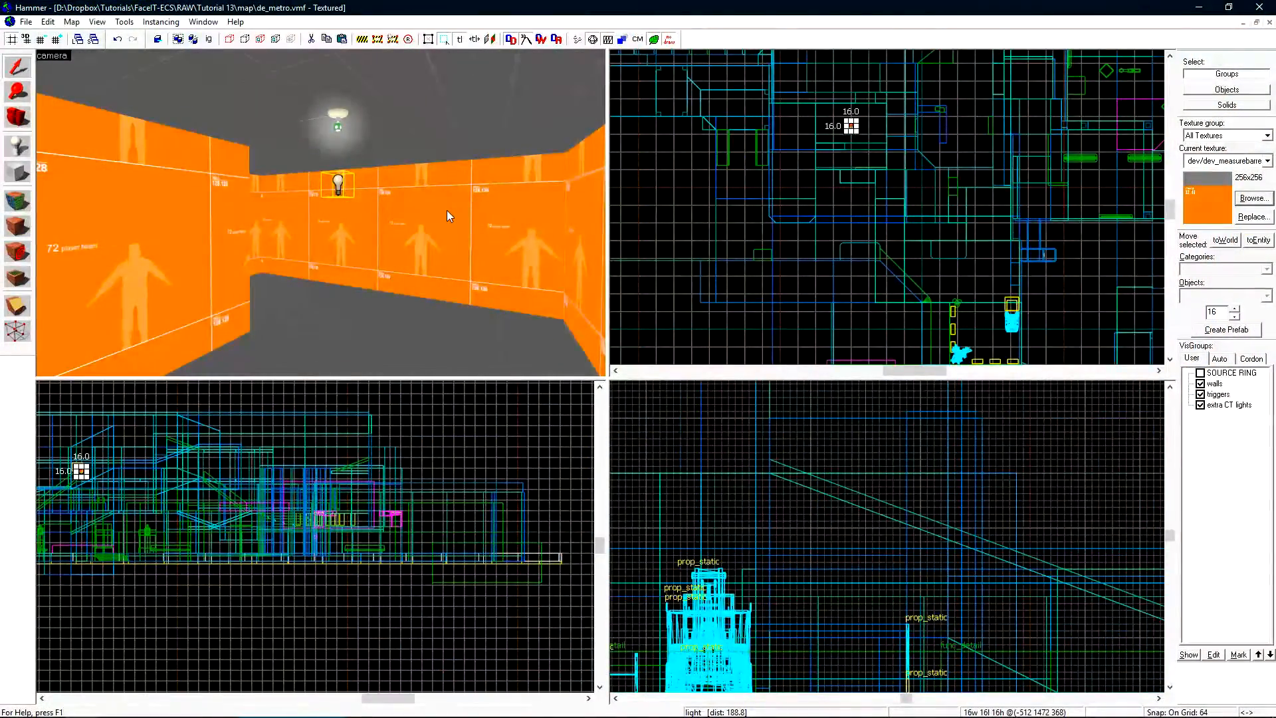
- Review the ceiling light's falloff distances and Brightness in its Object Properties
{"action": "double_click", "coordinate": [340, 186]}
{"action": "left_click", "coordinate": [468, 416]}
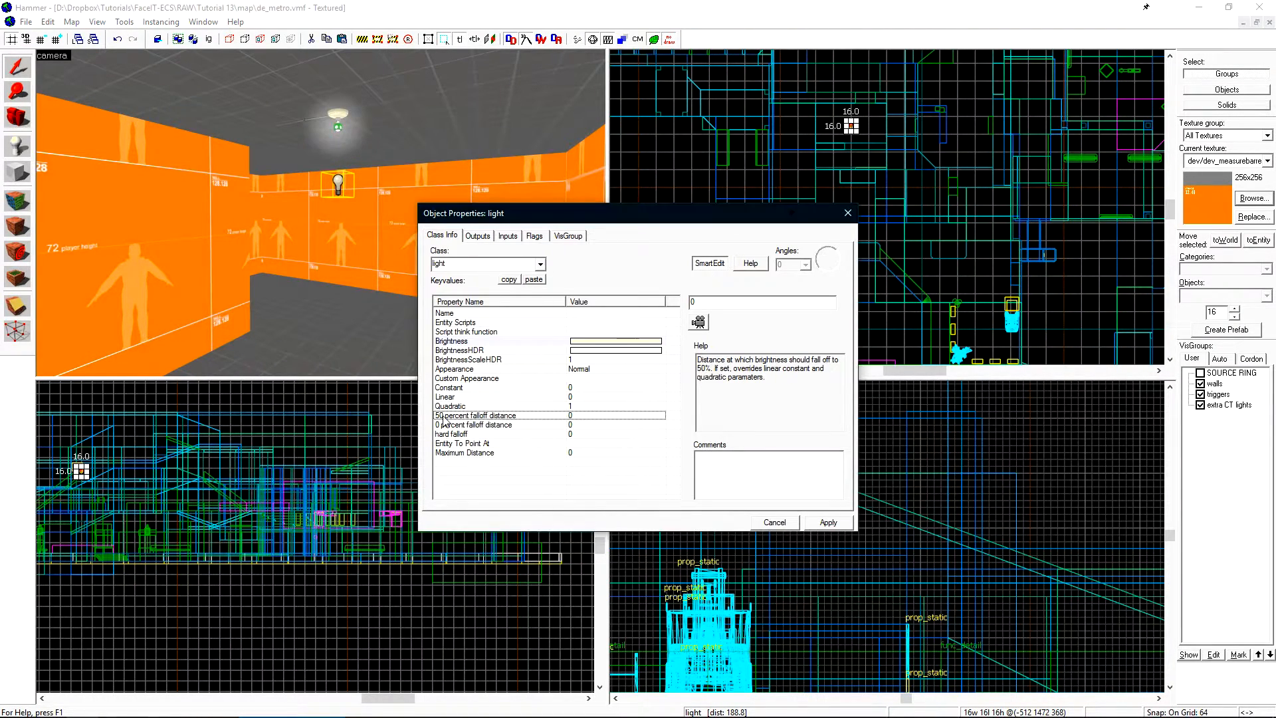
{"action": "left_click", "coordinate": [458, 425]}
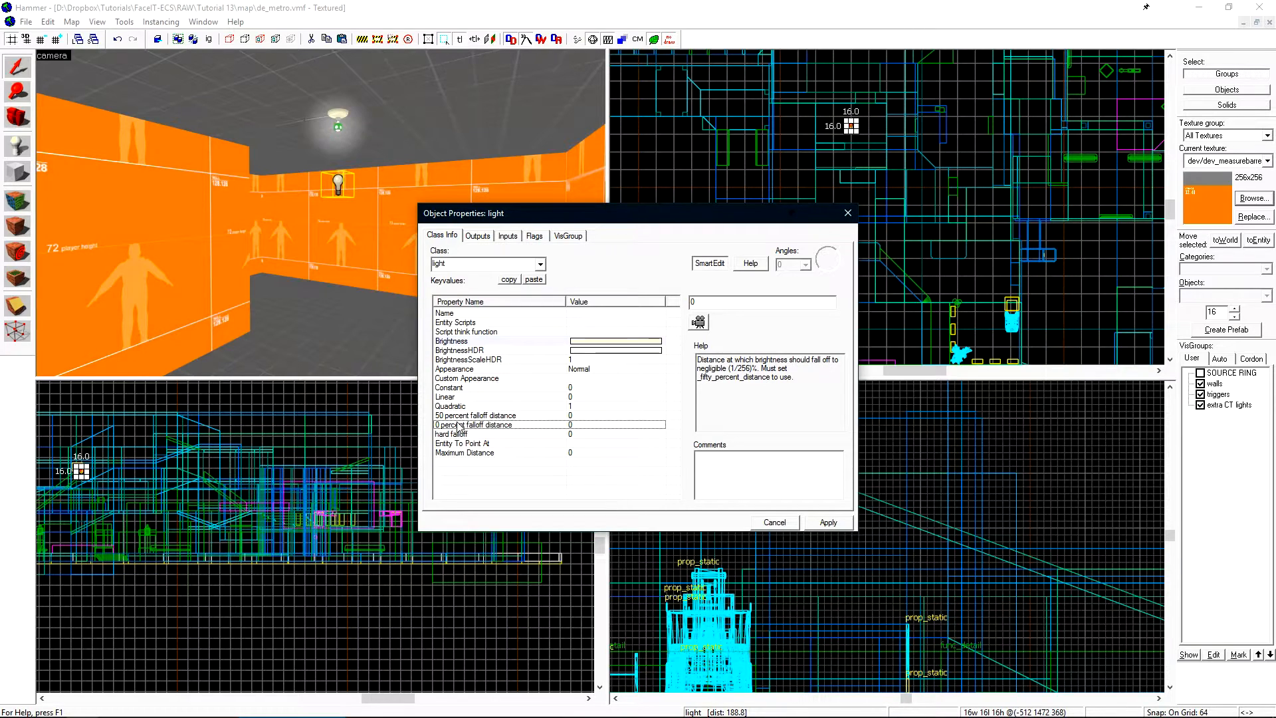
{"action": "left_click", "coordinate": [479, 415]}
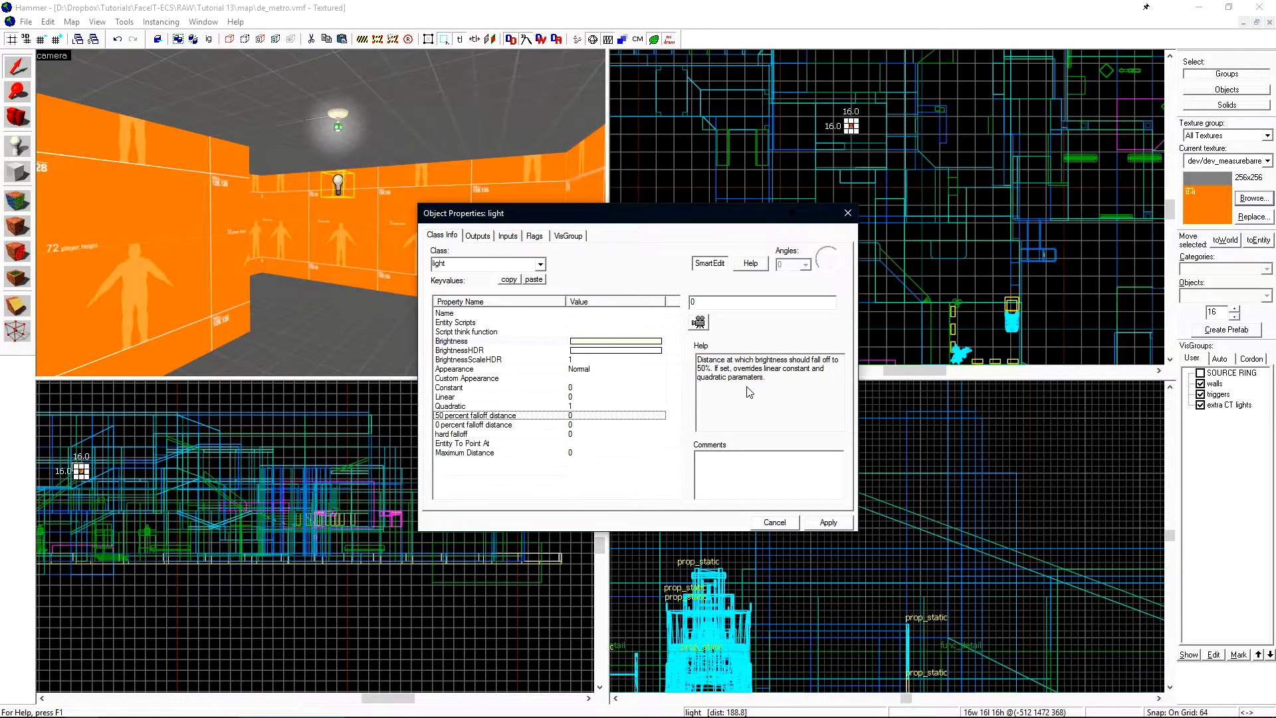
{"action": "left_click", "coordinate": [583, 342]}
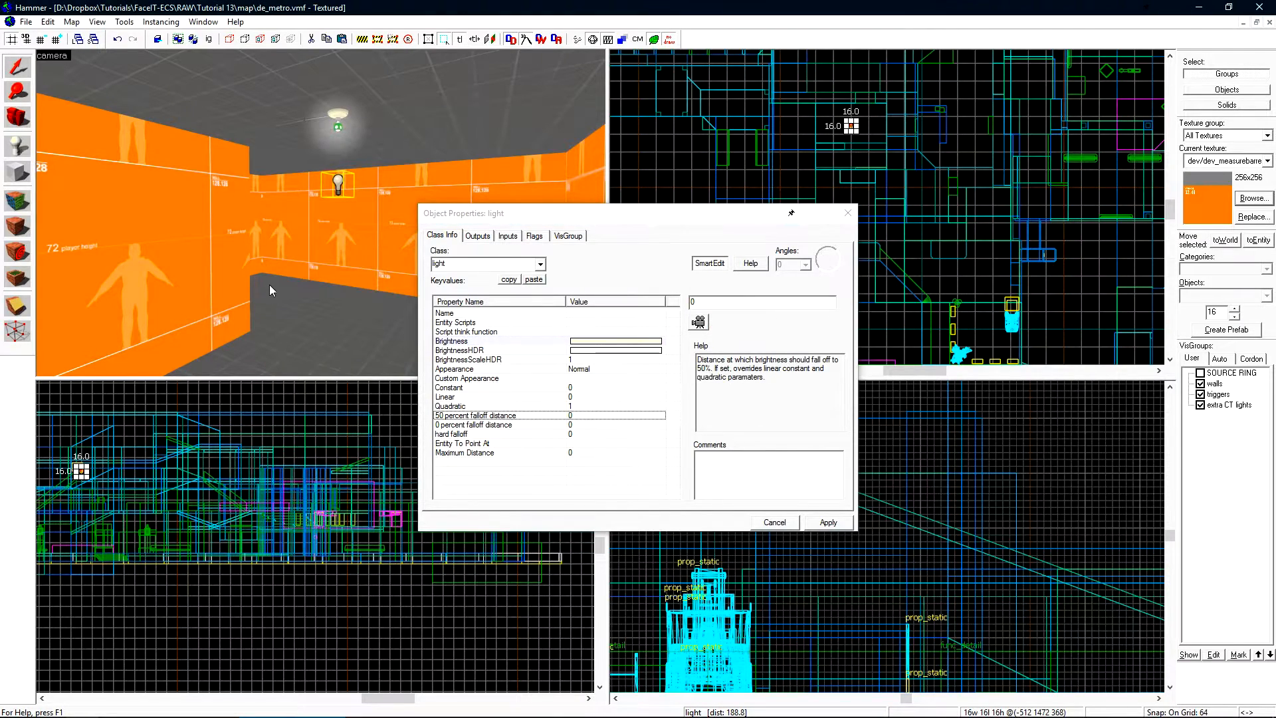
{"action": "key", "text": "w"}
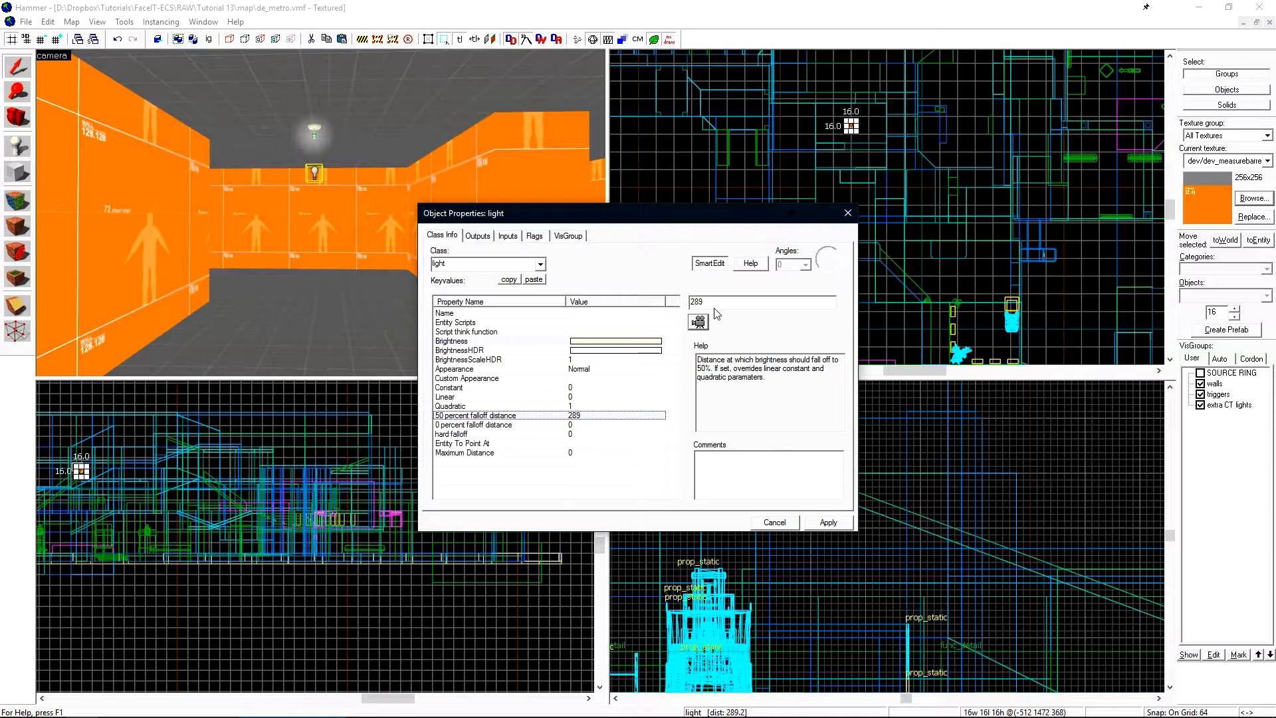
- Set the light's falloff distances to 280 (50 percent) and 468 (0 percent) and apply
{"action": "double_click", "coordinate": [696, 302]}
{"action": "left_click", "coordinate": [385, 222]}
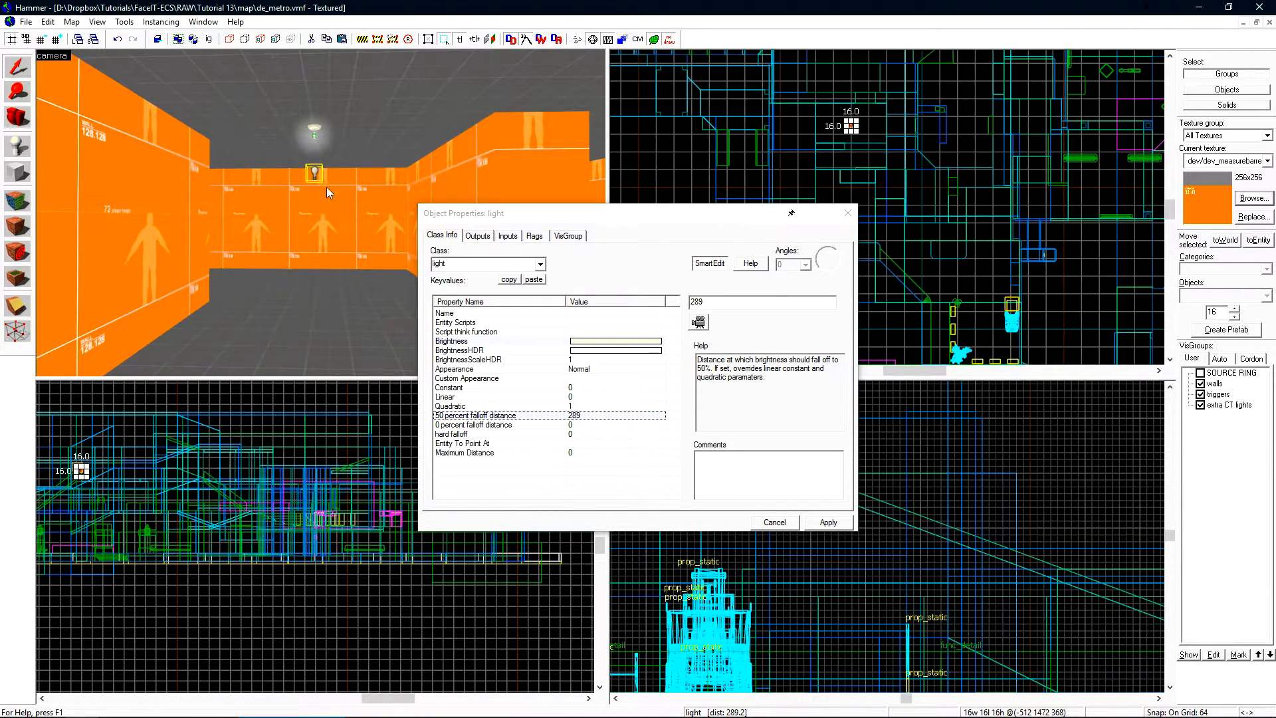
{"action": "left_click", "coordinate": [835, 130]}
{"action": "scroll", "coordinate": [903, 102], "scroll_direction": "up", "scroll_amount": 2}
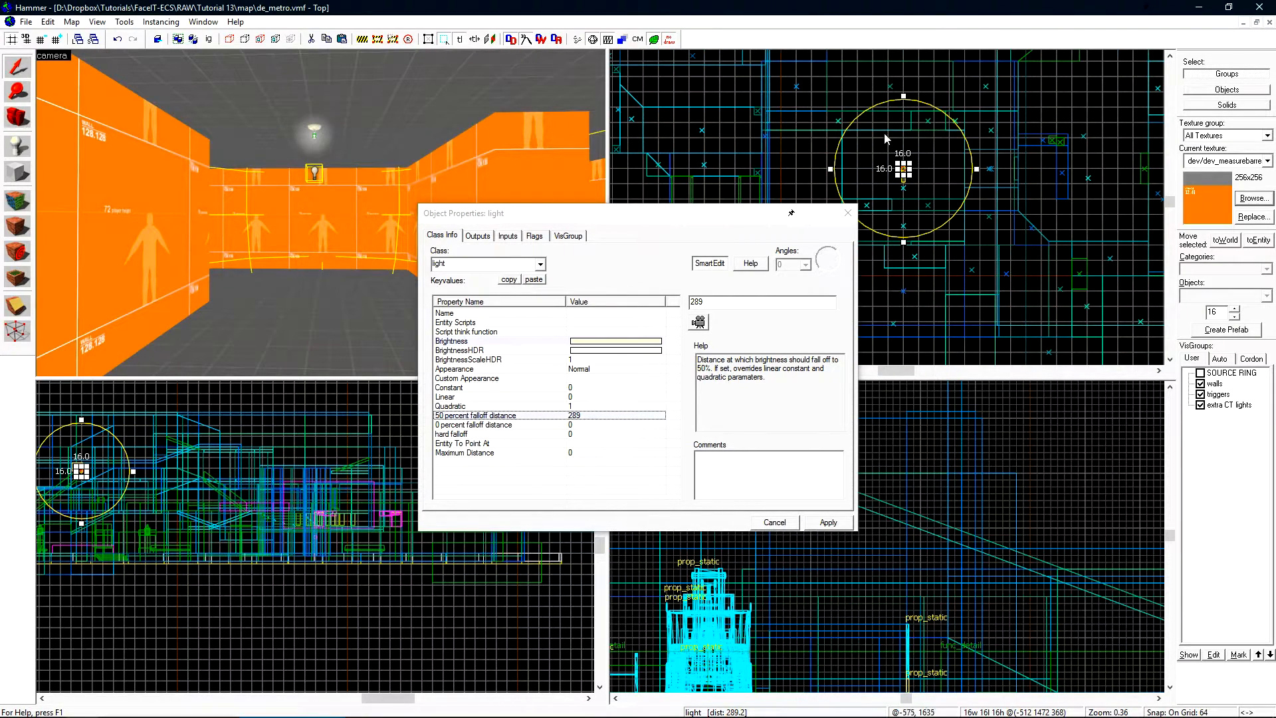
{"action": "scroll", "coordinate": [348, 202], "scroll_direction": "up", "scroll_amount": 5}
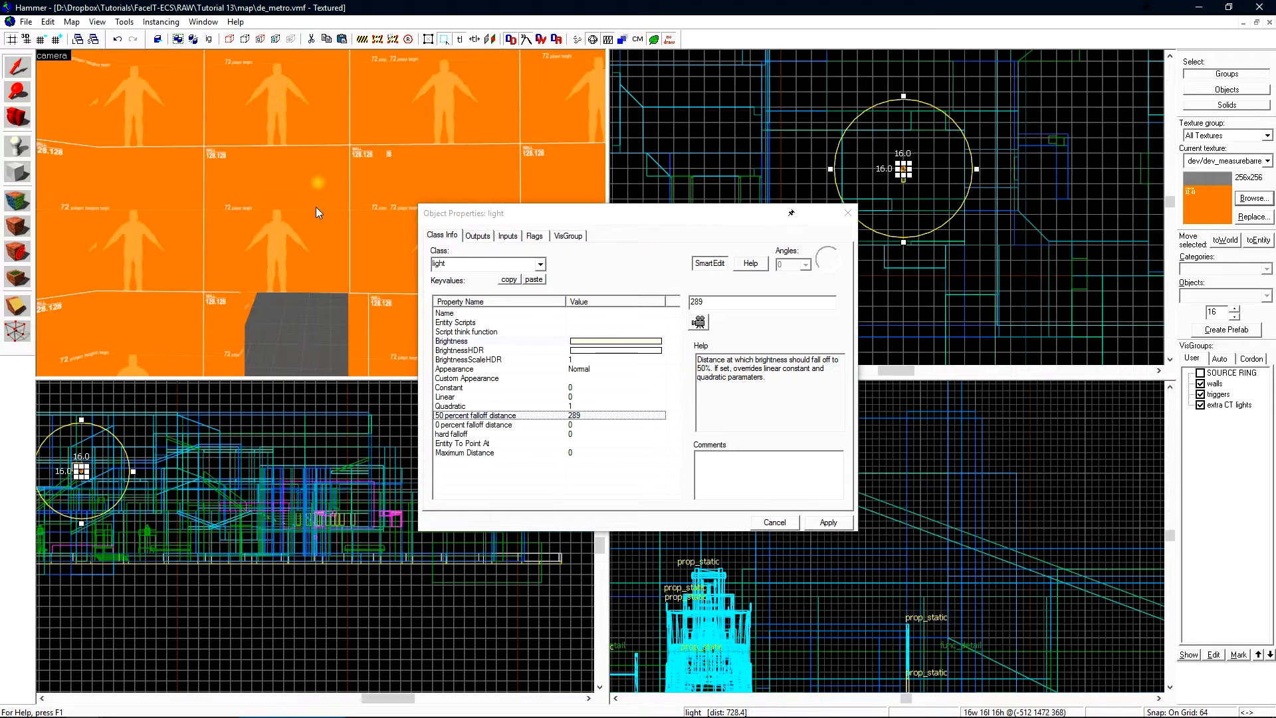
{"action": "scroll", "coordinate": [316, 207], "scroll_direction": "down", "scroll_amount": 5}
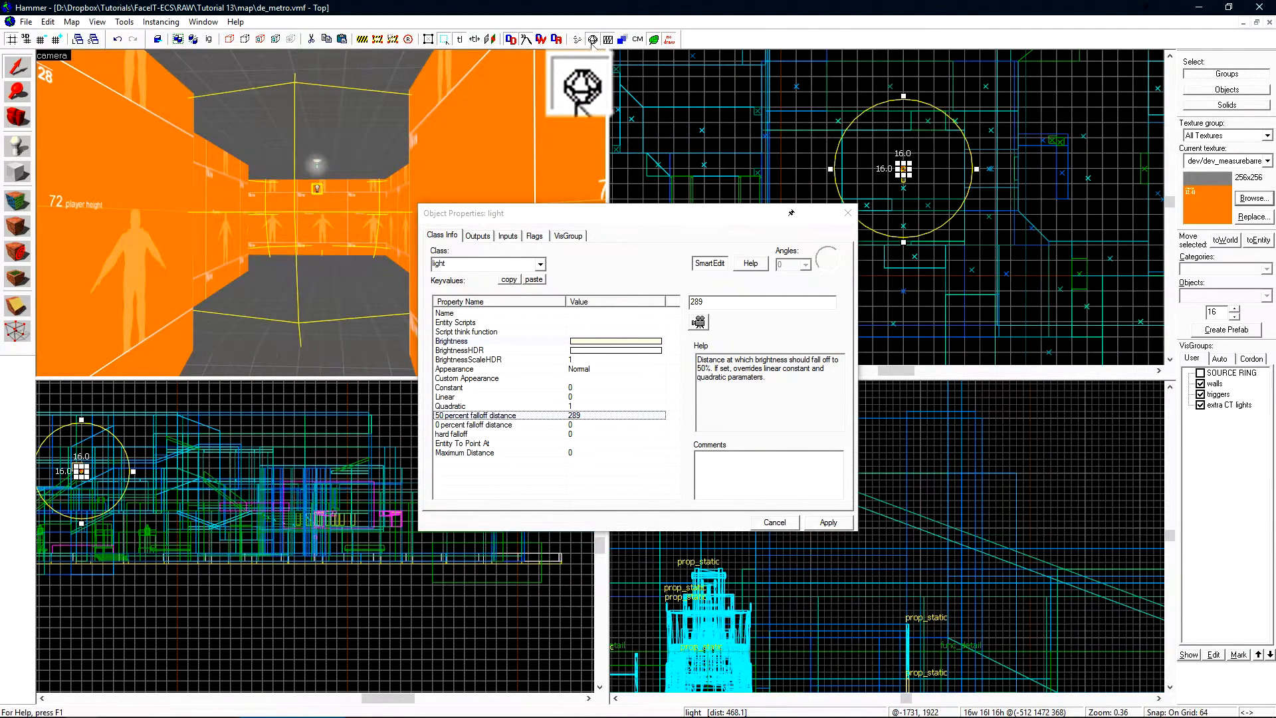
{"action": "mouse_move", "coordinate": [977, 170]}
{"action": "left_mouse_down"}
{"action": "mouse_move", "coordinate": [989, 170]}
{"action": "mouse_move", "coordinate": [964, 169]}
{"action": "left_mouse_up"}
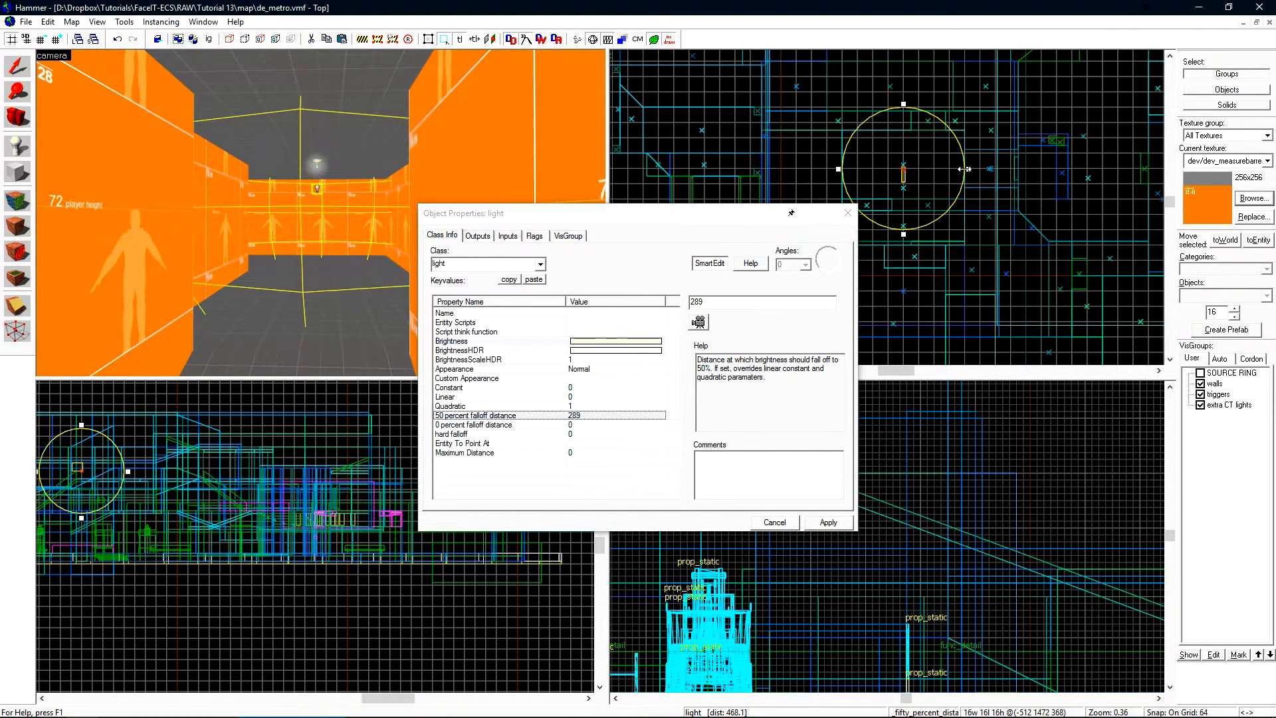
{"action": "left_click", "coordinate": [596, 424]}
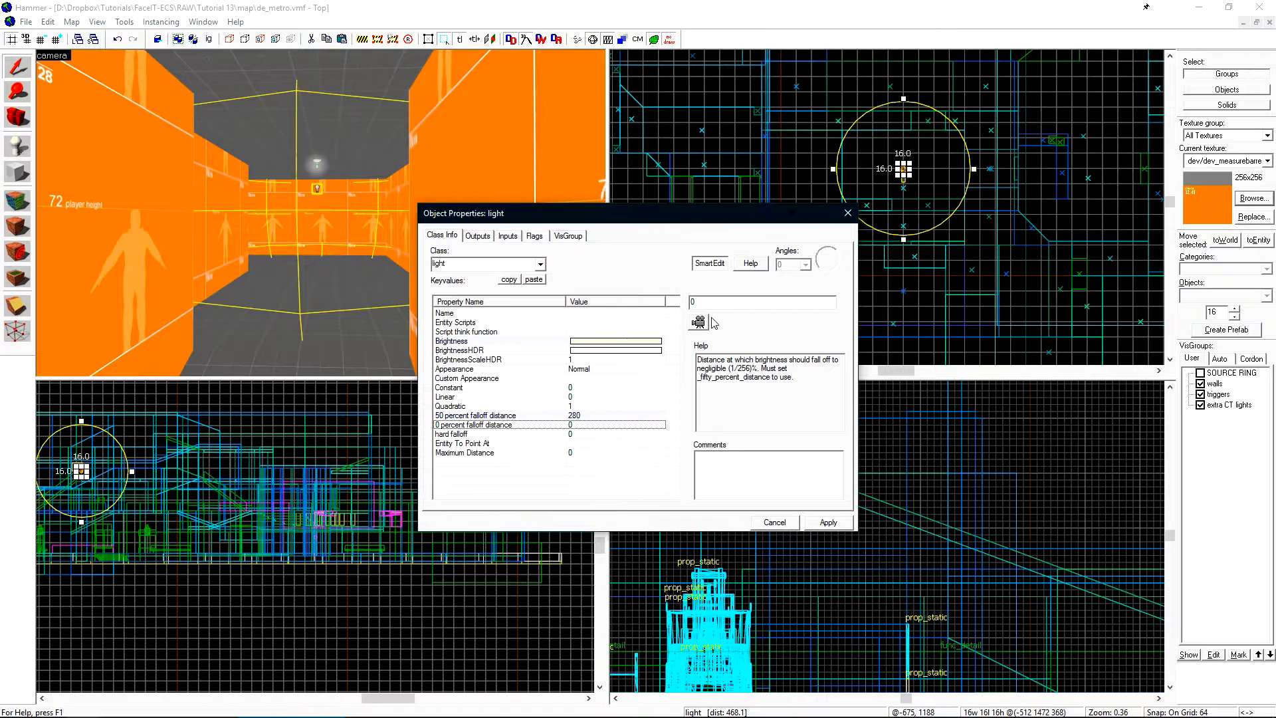
{"action": "type", "text": "468"}
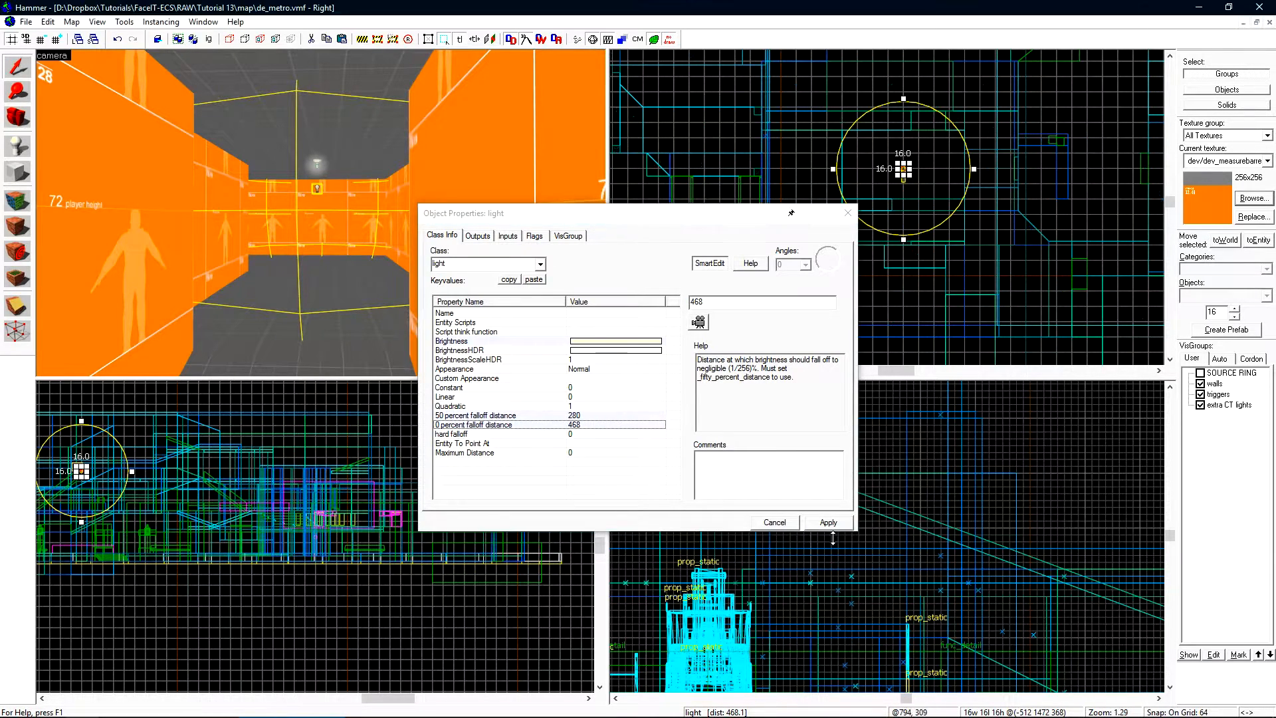
{"action": "left_click", "coordinate": [828, 521]}
{"action": "key", "text": "w"}
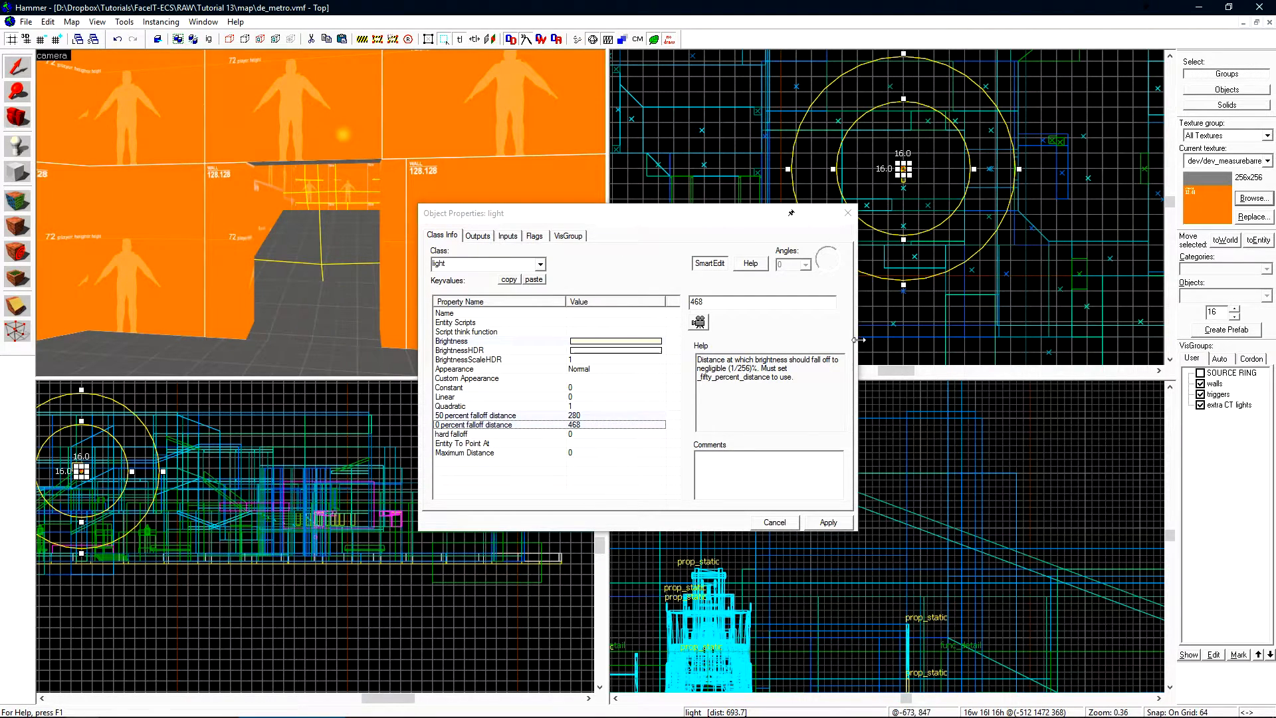
- Run the map compile with the 'Full compile - HDR only' configuration
{"action": "left_click", "coordinate": [577, 40]}
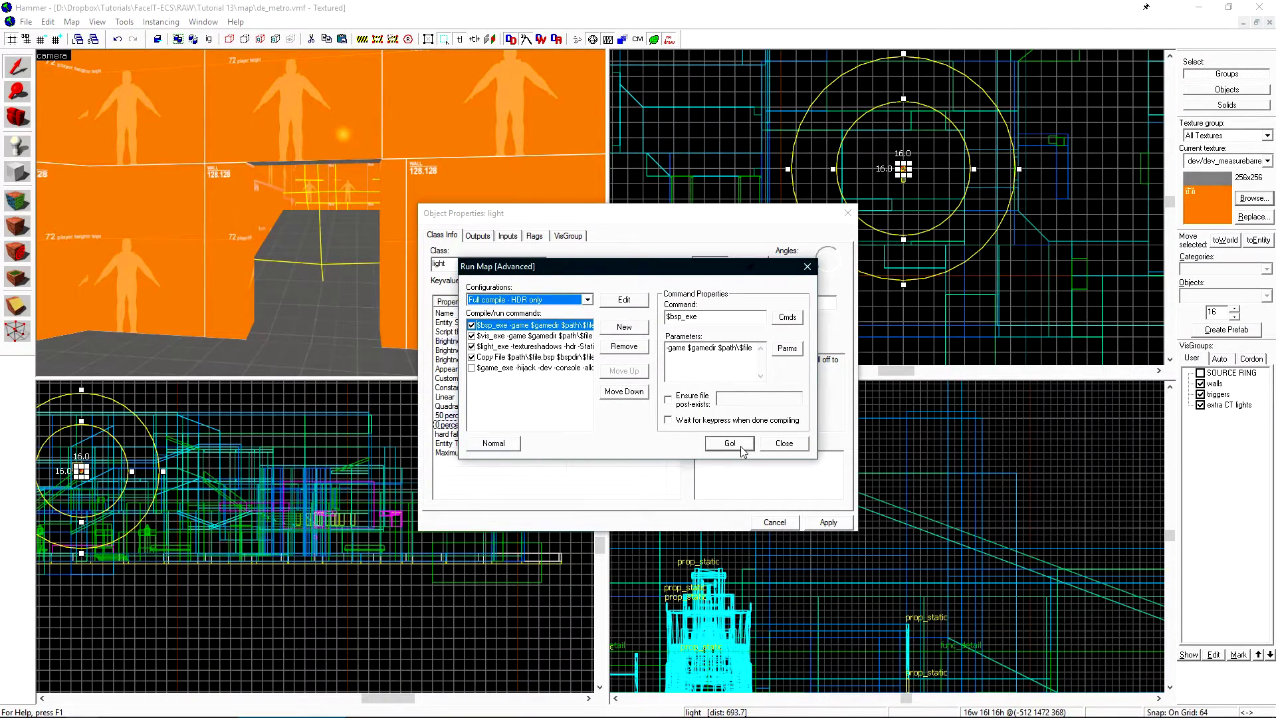
{"action": "left_click", "coordinate": [728, 444]}
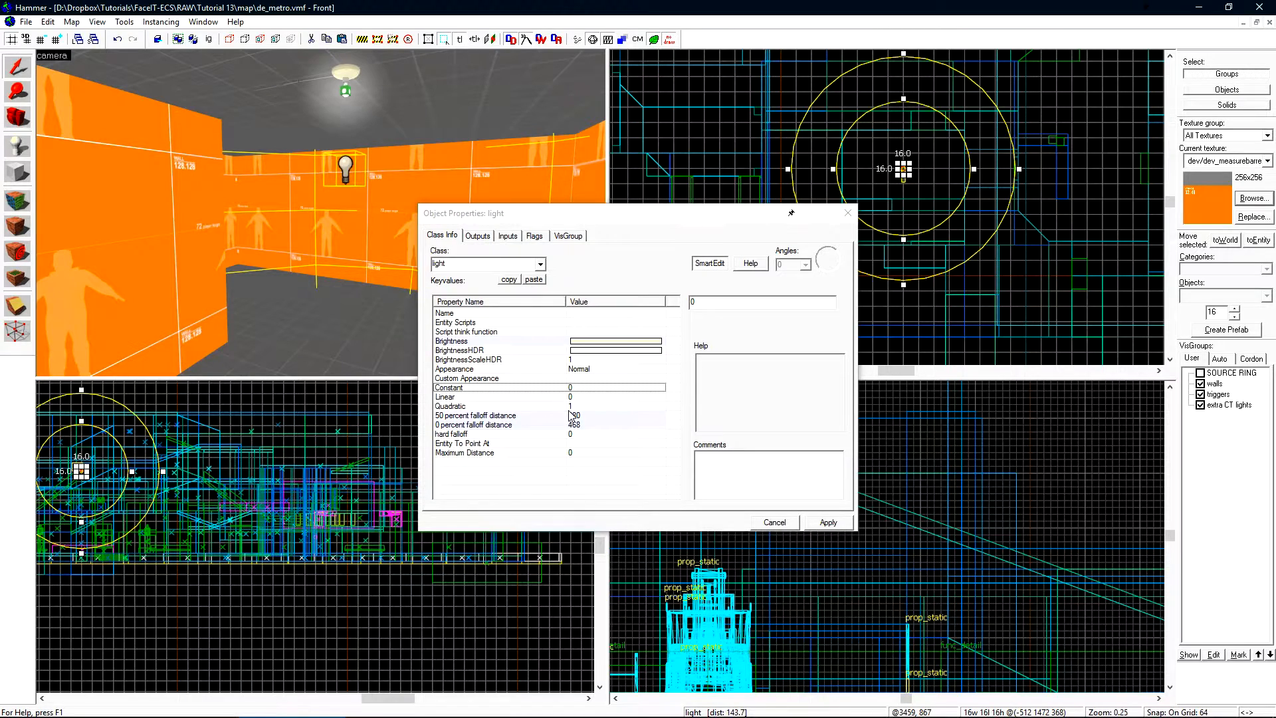
- Set both falloff distances to 0, Quadratic to 0 and Linear to 1 on the light
{"action": "left_click", "coordinate": [481, 416]}
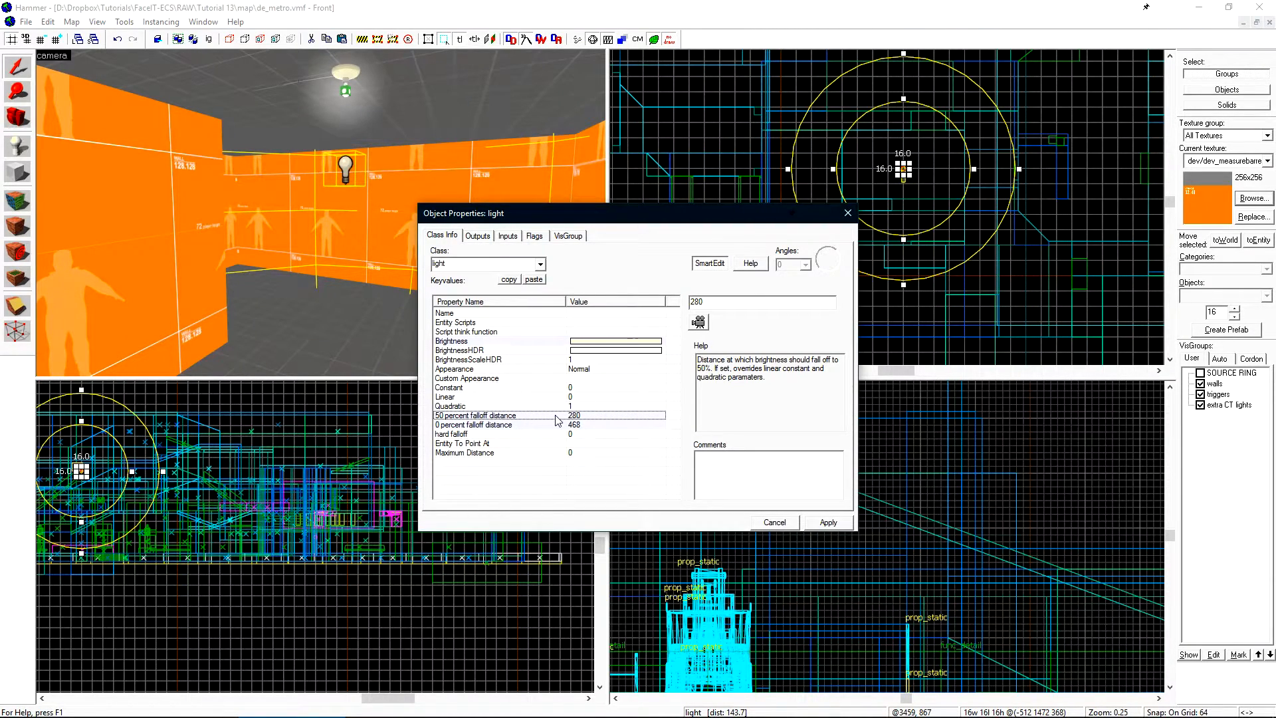
{"action": "double_click", "coordinate": [739, 301]}
{"action": "type", "text": "0"}
{"action": "key", "text": "Down"}
{"action": "double_click", "coordinate": [738, 301]}
{"action": "type", "text": "0"}
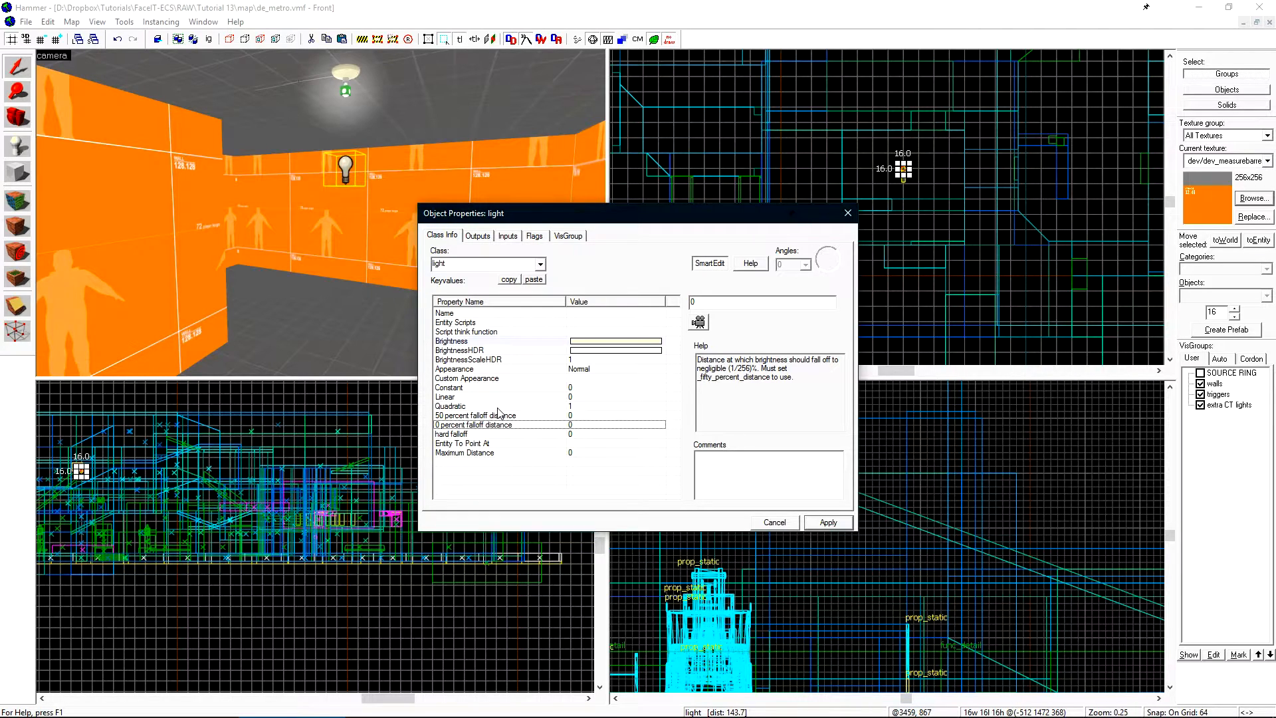
{"action": "left_click", "coordinate": [498, 406]}
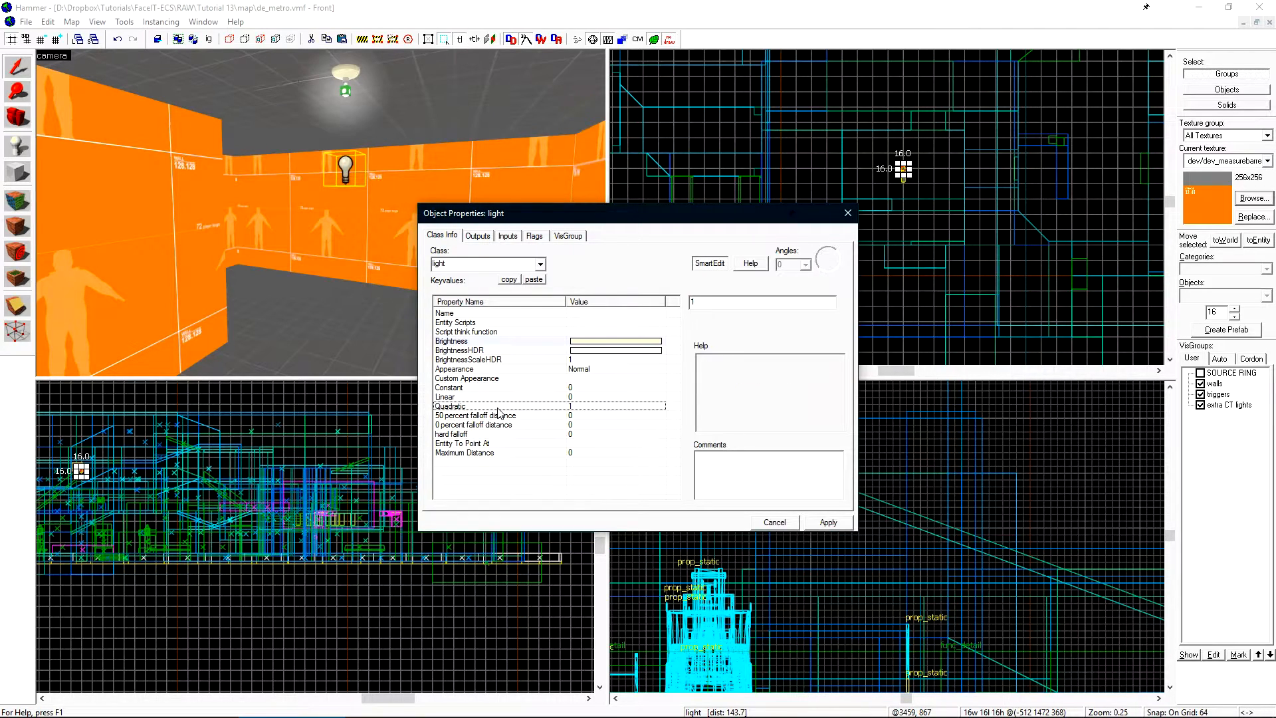
{"action": "type", "text": "0"}
{"action": "left_click", "coordinate": [598, 397]}
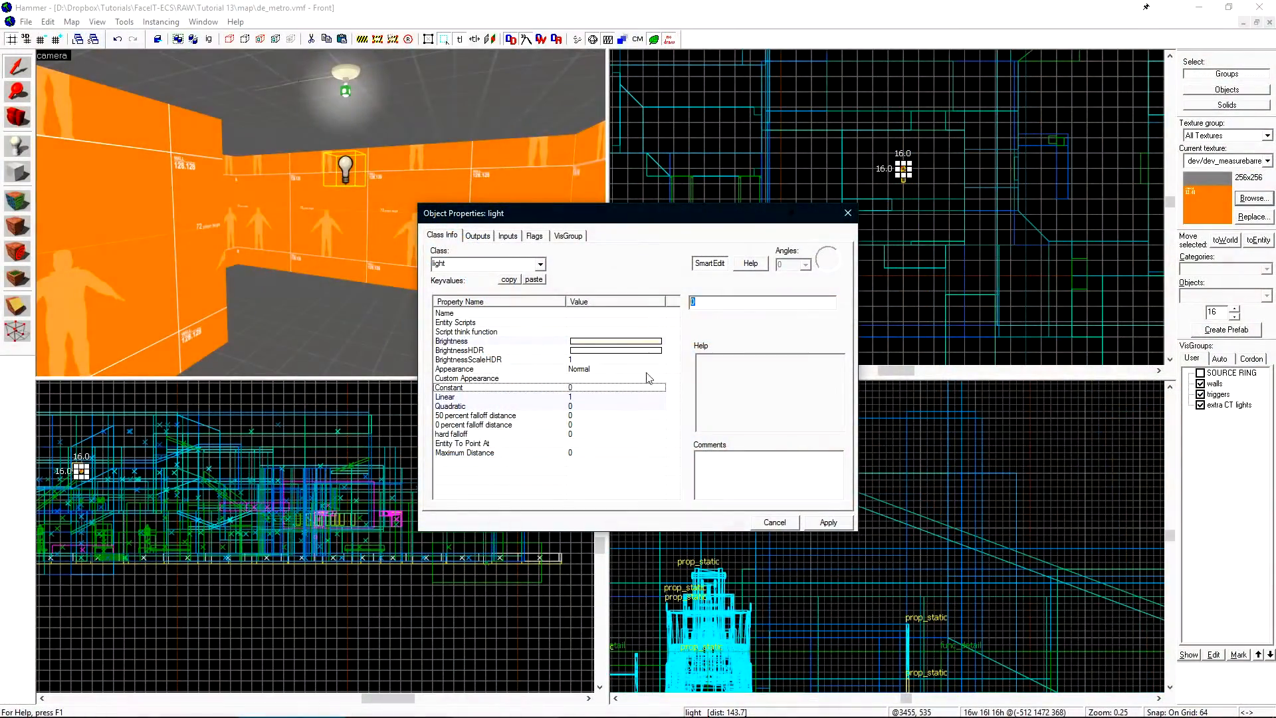
- Set Linear to 0 for constant-only attenuation, apply it and save the map
{"action": "left_click", "coordinate": [594, 399]}
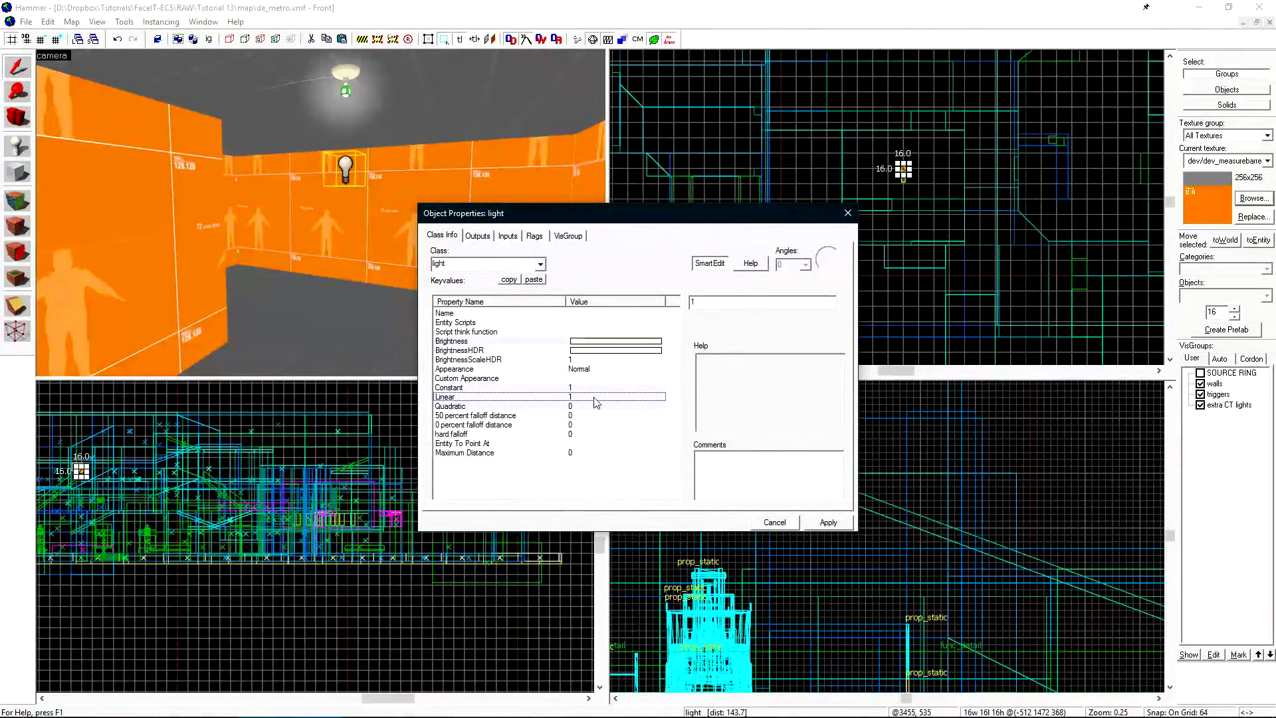
{"action": "double_click", "coordinate": [730, 304]}
{"action": "type", "text": "0"}
{"action": "left_click", "coordinate": [827, 523]}
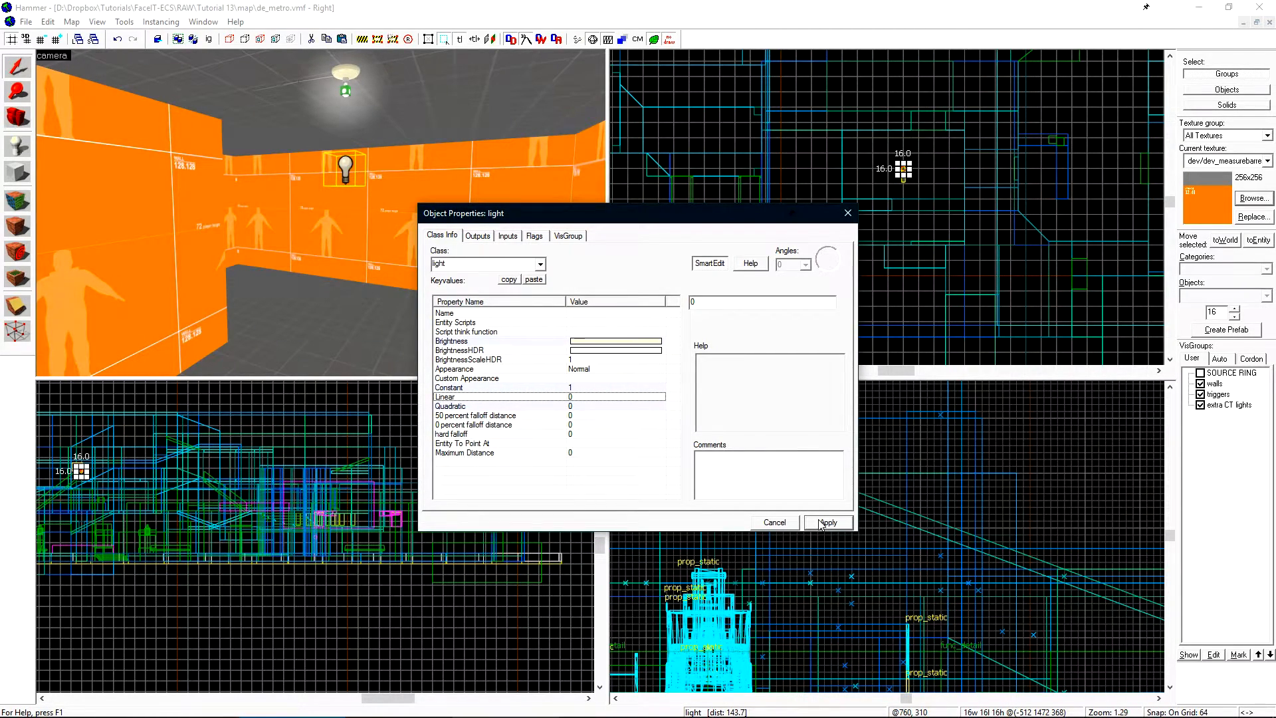
{"action": "key", "text": "ctrl+s"}
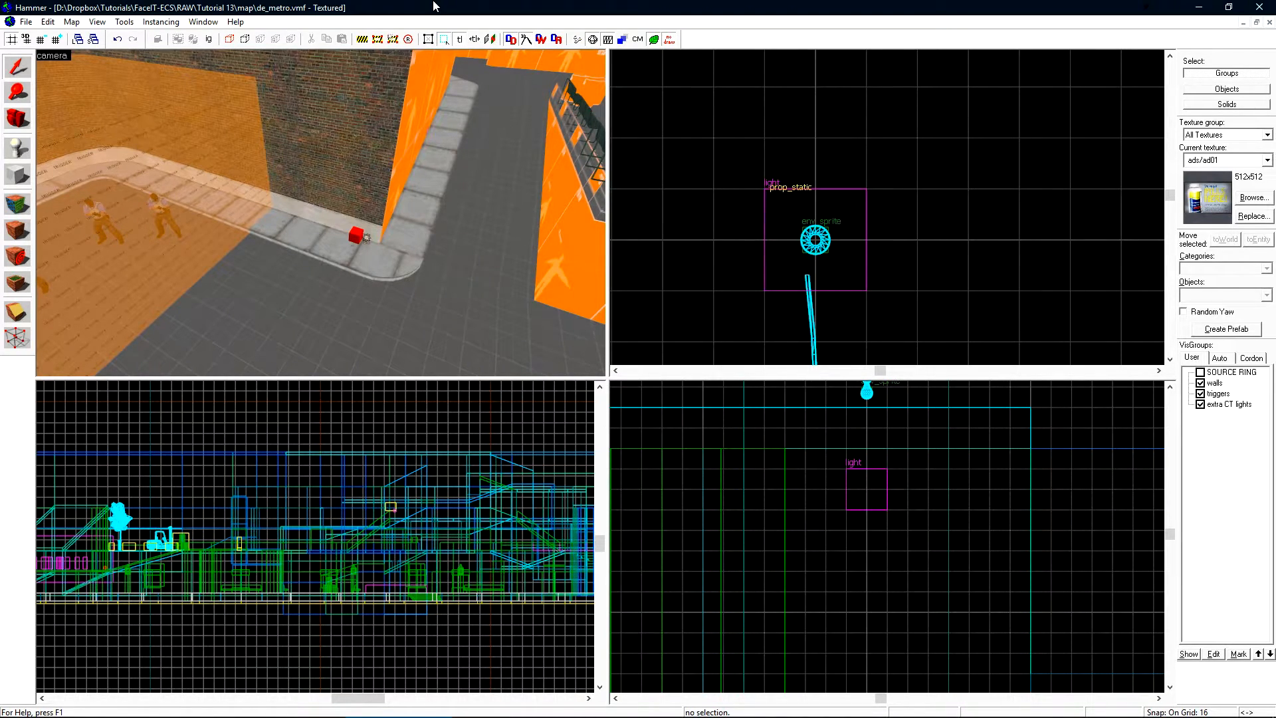
- Place a new point entity on the sidewalk and set its class to env_tonemap_controller
{"action": "key", "text": "shift+e"}
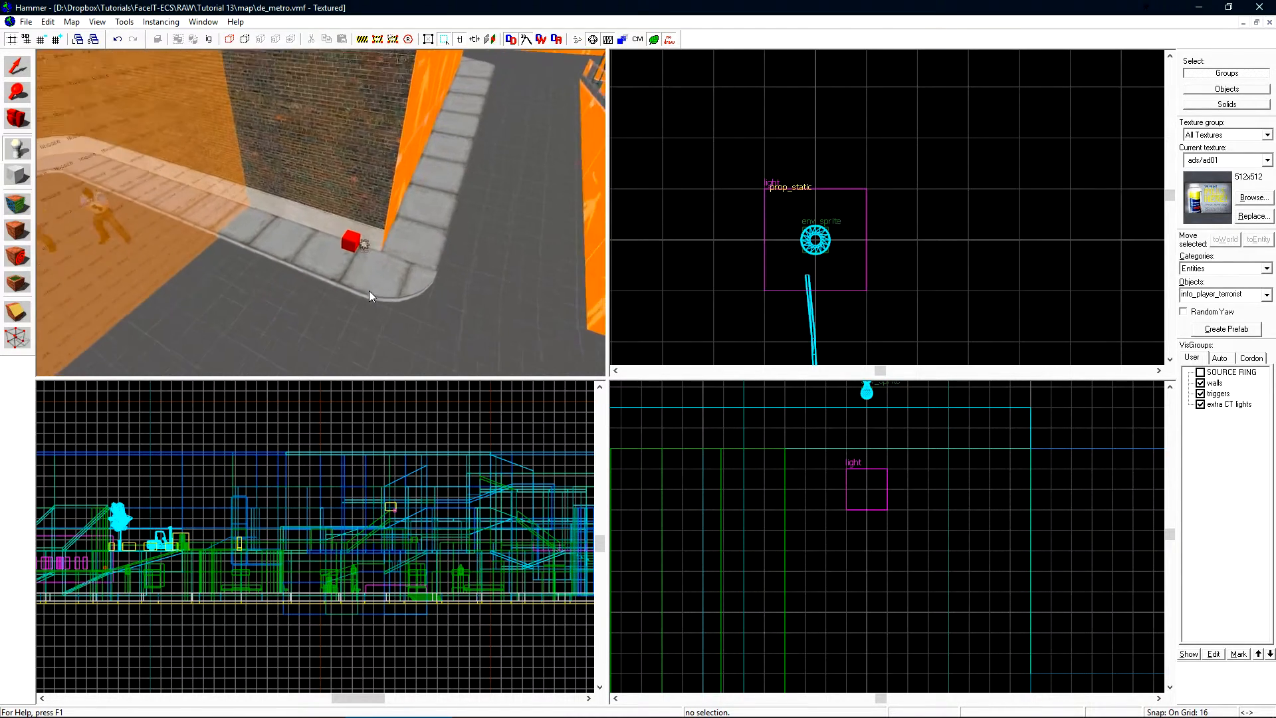
{"action": "left_click", "coordinate": [354, 299]}
{"action": "scroll", "coordinate": [353, 299], "scroll_direction": "up", "scroll_amount": 3}
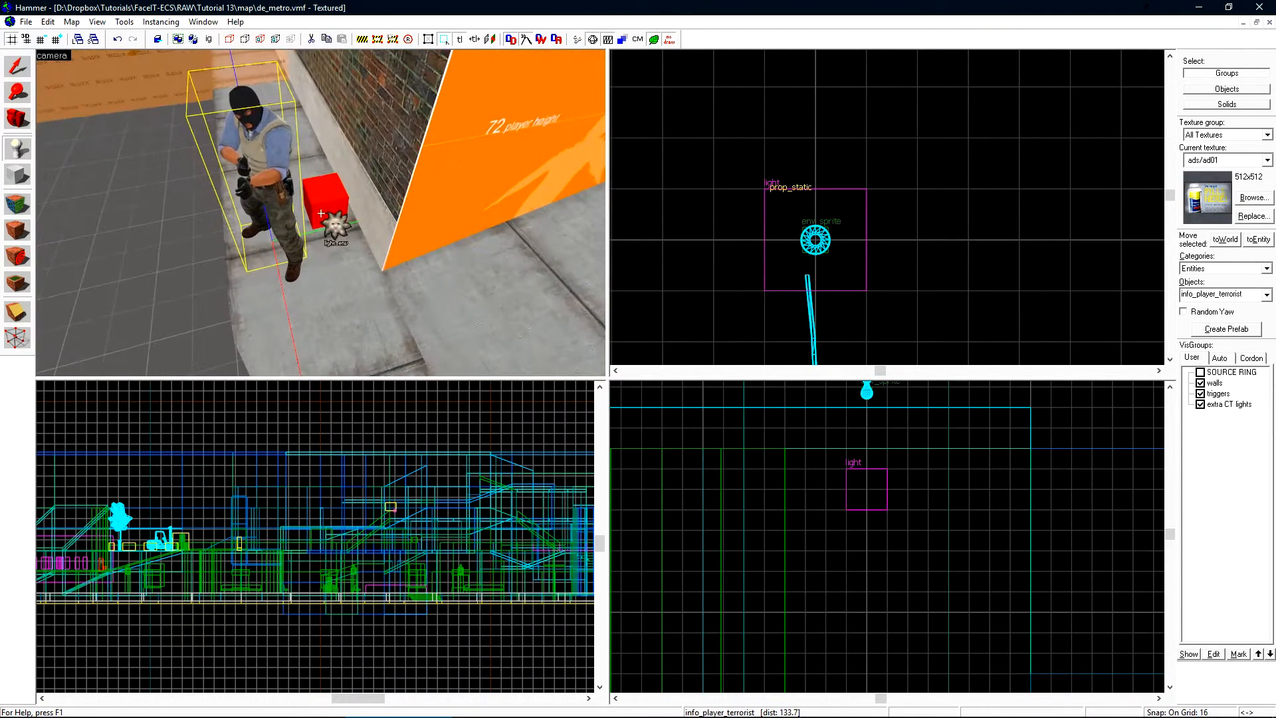
{"action": "key", "text": "shift+s"}
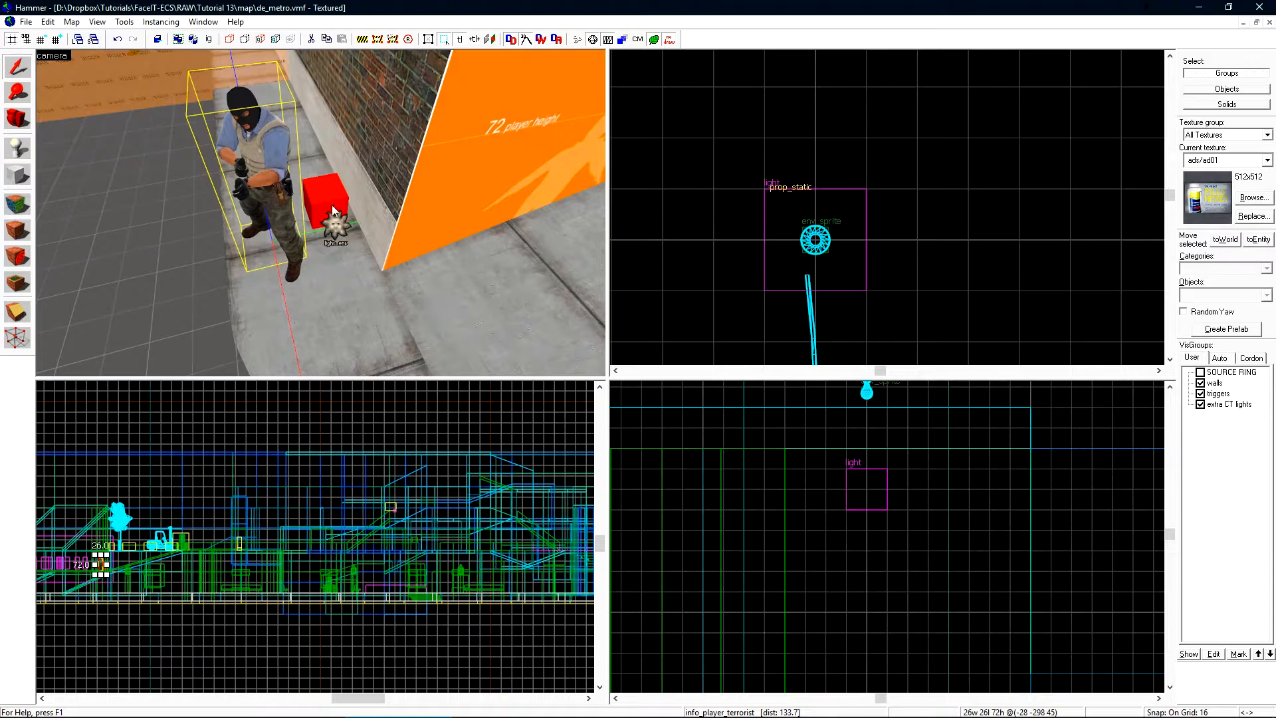
{"action": "scroll", "coordinate": [337, 180], "scroll_direction": "up", "scroll_amount": 1}
{"action": "double_click", "coordinate": [312, 204]}
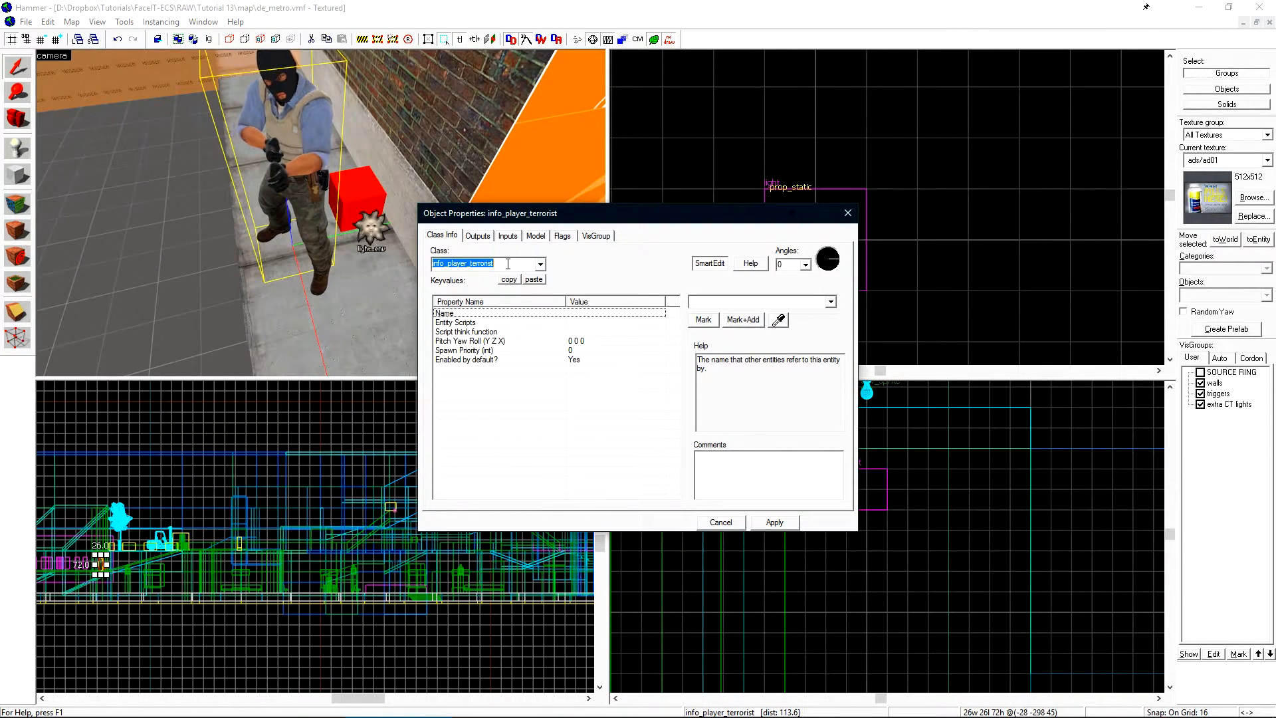
{"action": "type", "text": "env"}
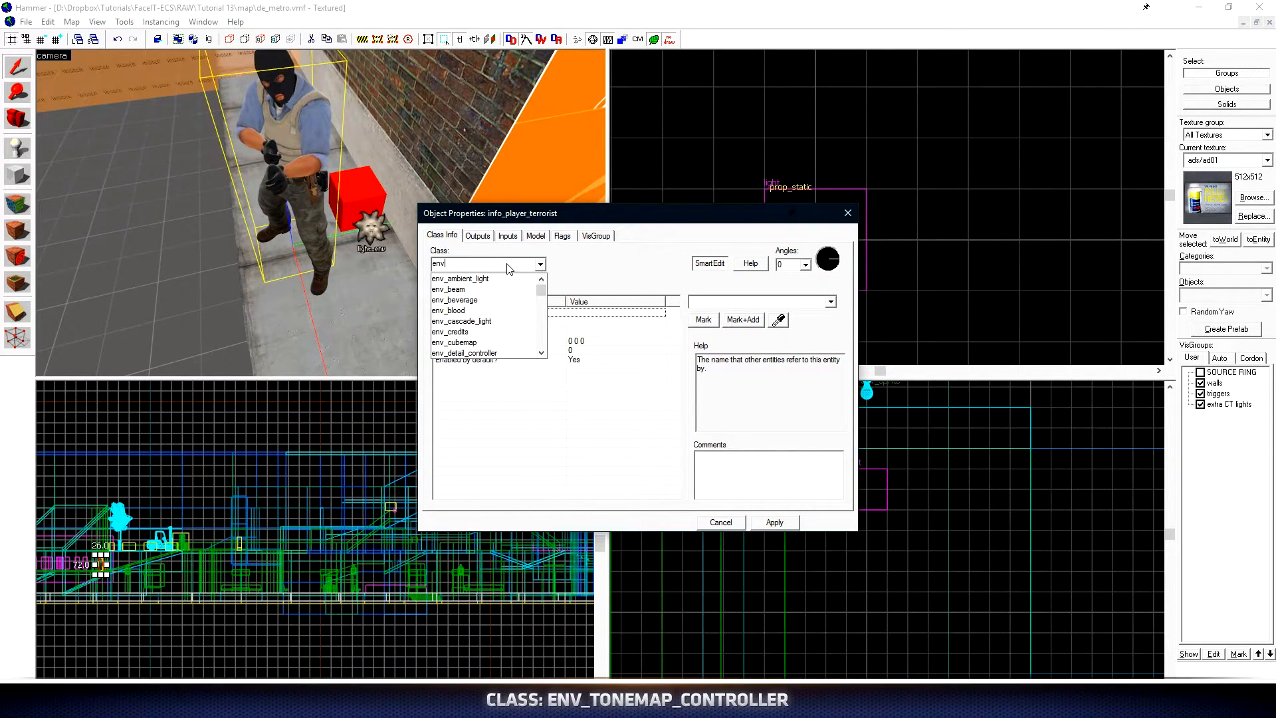
{"action": "type", "text": "_to"}
{"action": "key", "text": "Return"}
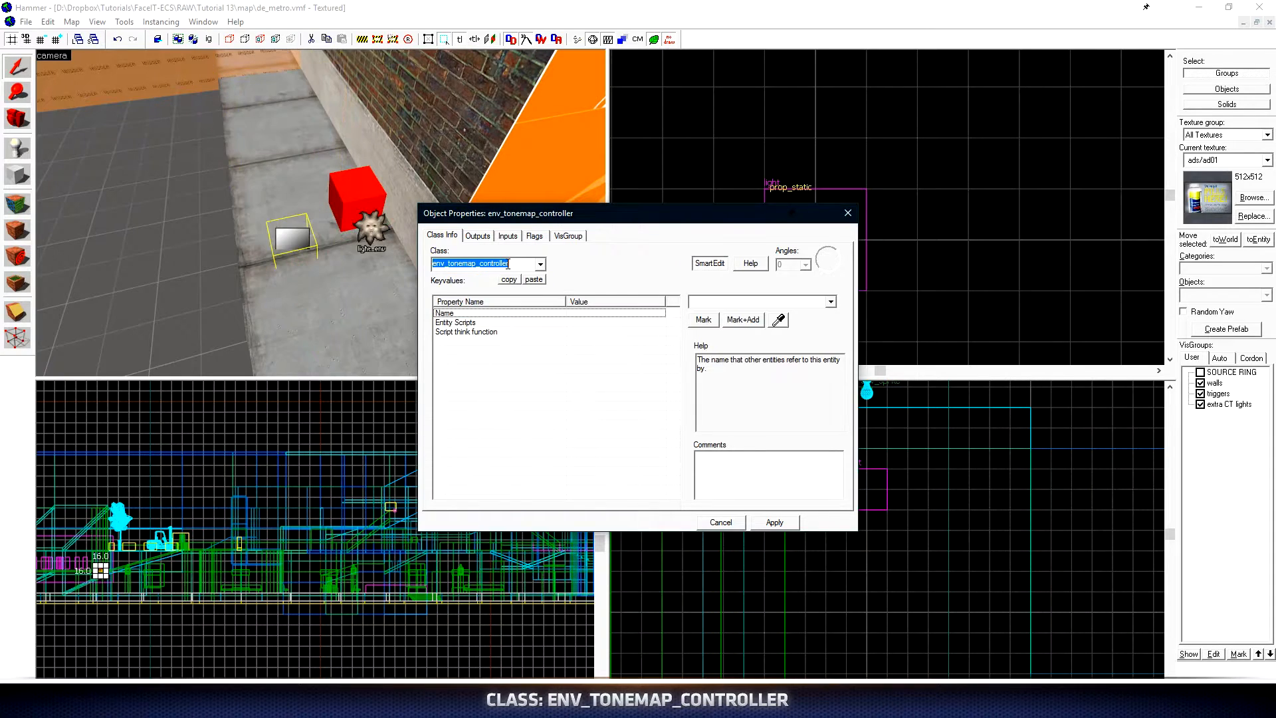
{"action": "left_click", "coordinate": [707, 301]}
{"action": "type", "text": "@tonema"}
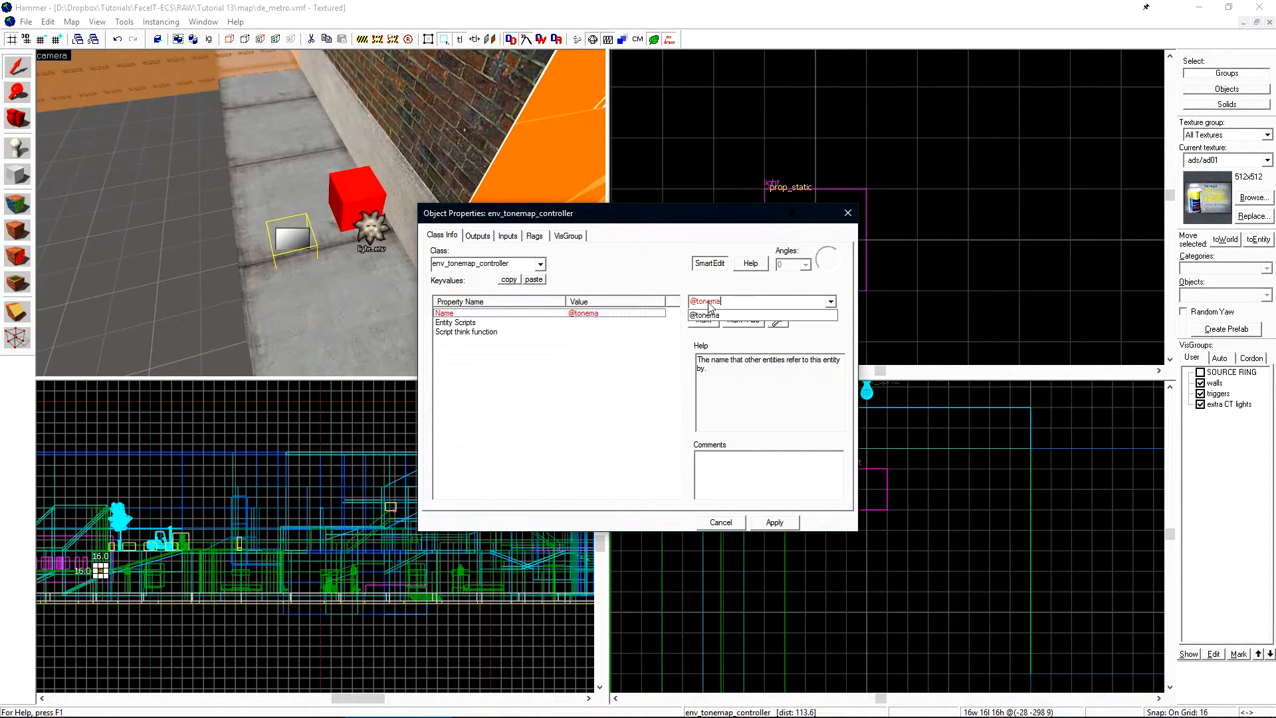
{"action": "type", "text": "p"}
{"action": "key", "text": "Return"}
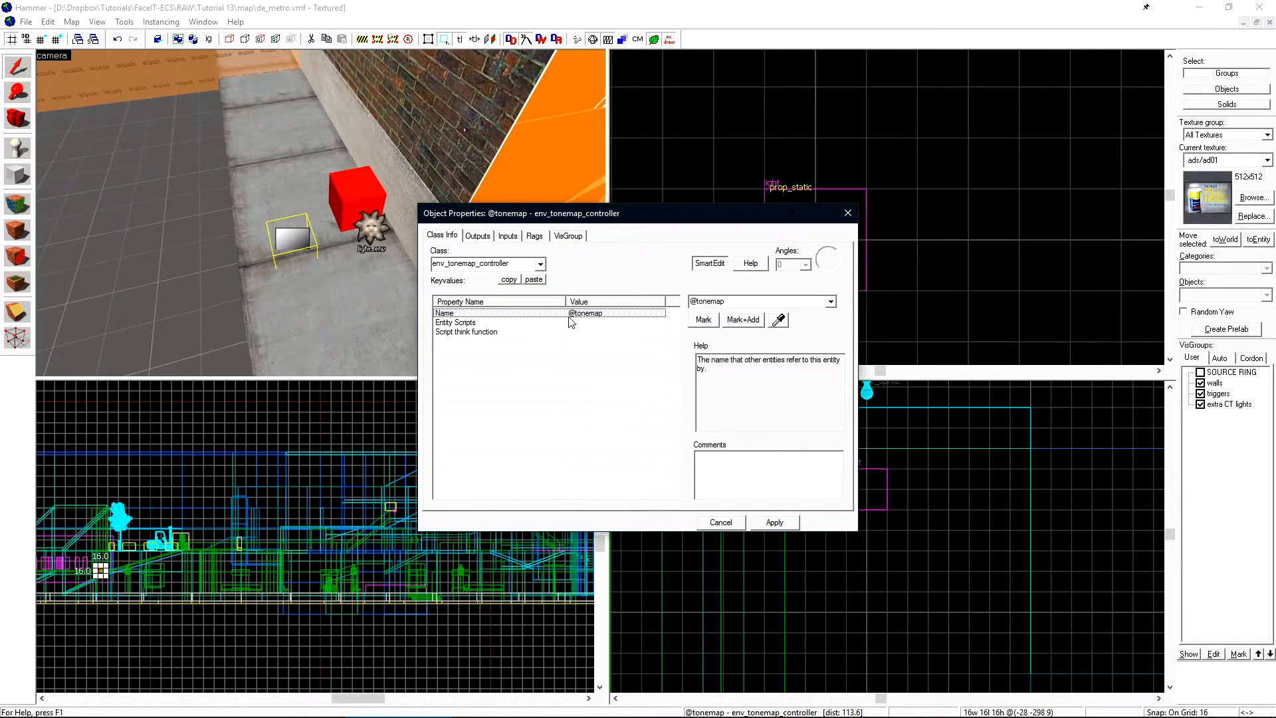
{"action": "left_click_drag", "start_coordinate": [645, 213], "coordinate": [524, 311]}
{"action": "scroll", "coordinate": [932, 215], "scroll_direction": "down", "scroll_amount": 5}
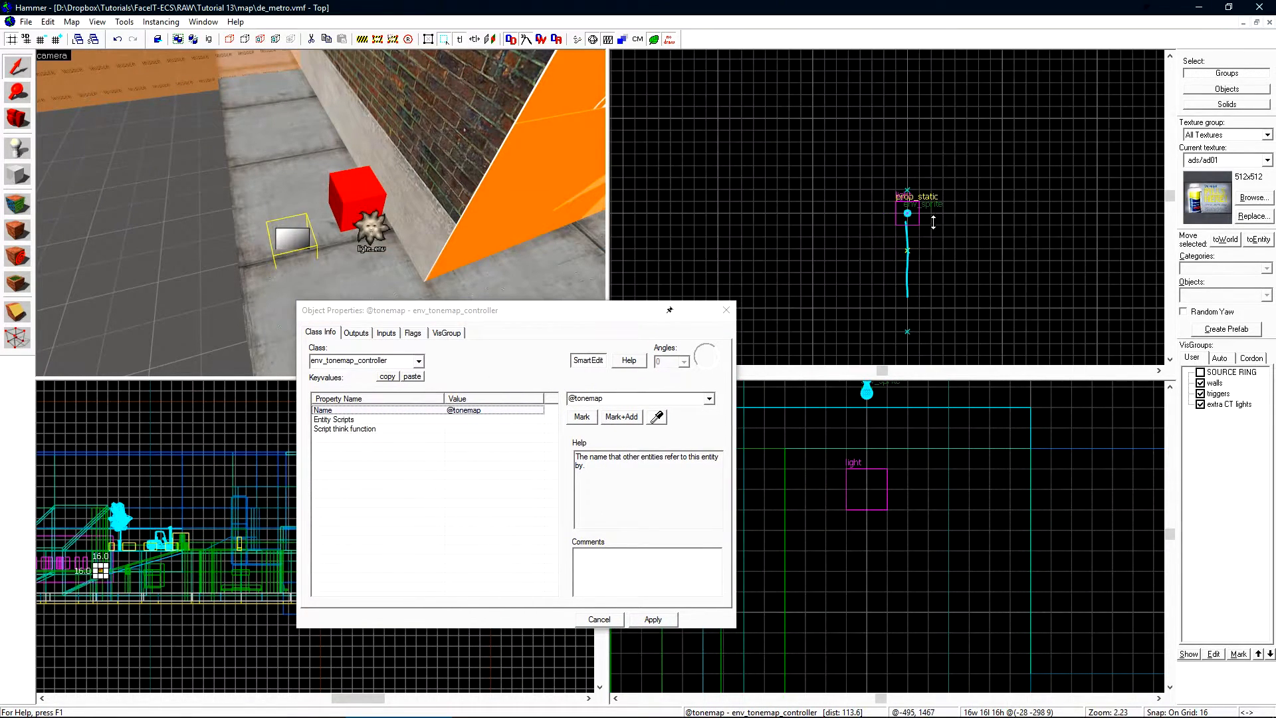
{"action": "scroll", "coordinate": [932, 215], "scroll_direction": "down", "scroll_amount": 5}
{"action": "scroll", "coordinate": [932, 215], "scroll_direction": "up", "scroll_amount": 3}
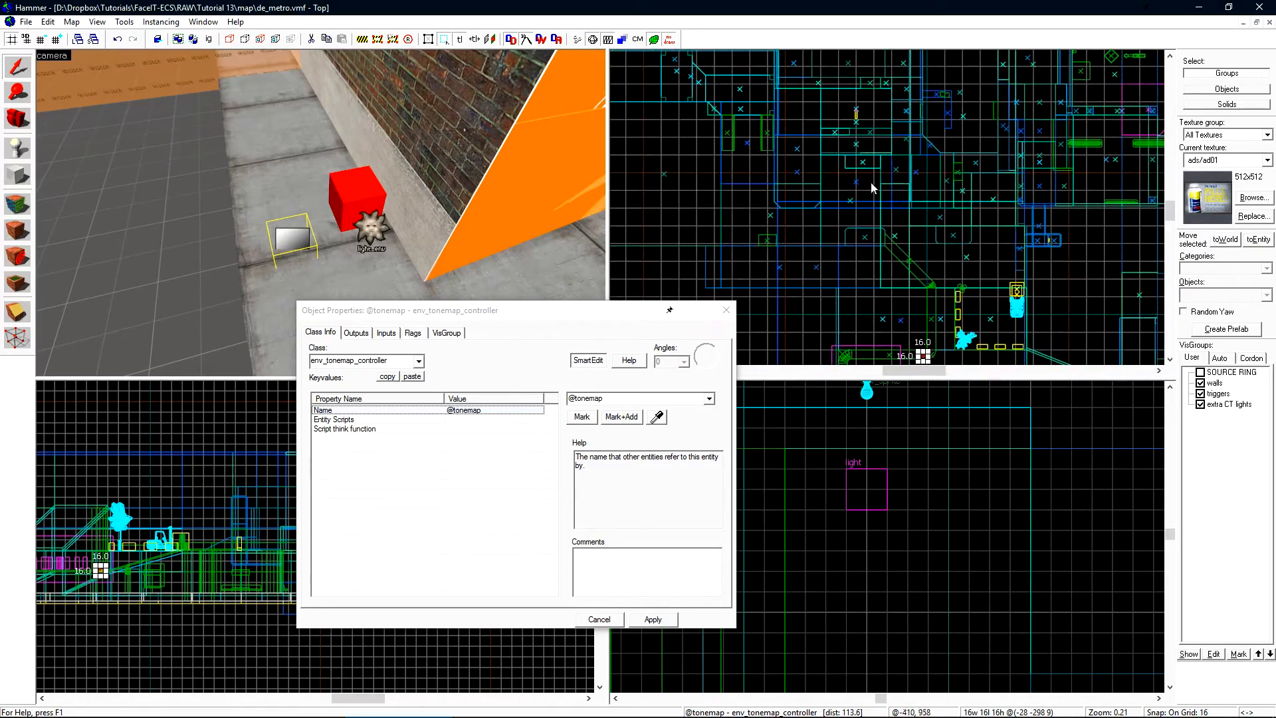
{"action": "scroll", "coordinate": [897, 239], "scroll_direction": "up", "scroll_amount": 3}
{"action": "scroll", "coordinate": [884, 255], "scroll_direction": "up", "scroll_amount": 3}
{"action": "scroll", "coordinate": [883, 255], "scroll_direction": "up", "scroll_amount": 4}
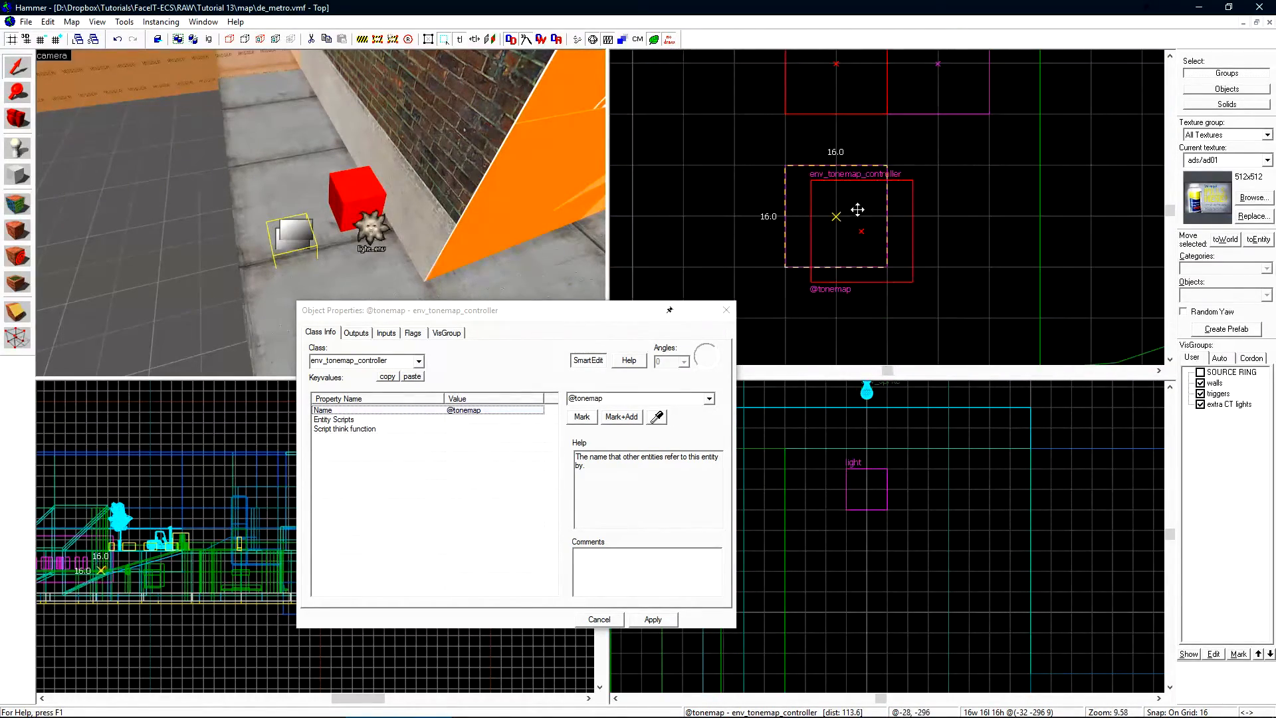
{"action": "left_click_drag", "start_coordinate": [858, 214], "coordinate": [842, 200]}
{"action": "key", "text": "ctrl+e"}
{"action": "scroll", "coordinate": [937, 504], "scroll_direction": "up", "scroll_amount": 4}
{"action": "scroll", "coordinate": [937, 504], "scroll_direction": "up", "scroll_amount": 4}
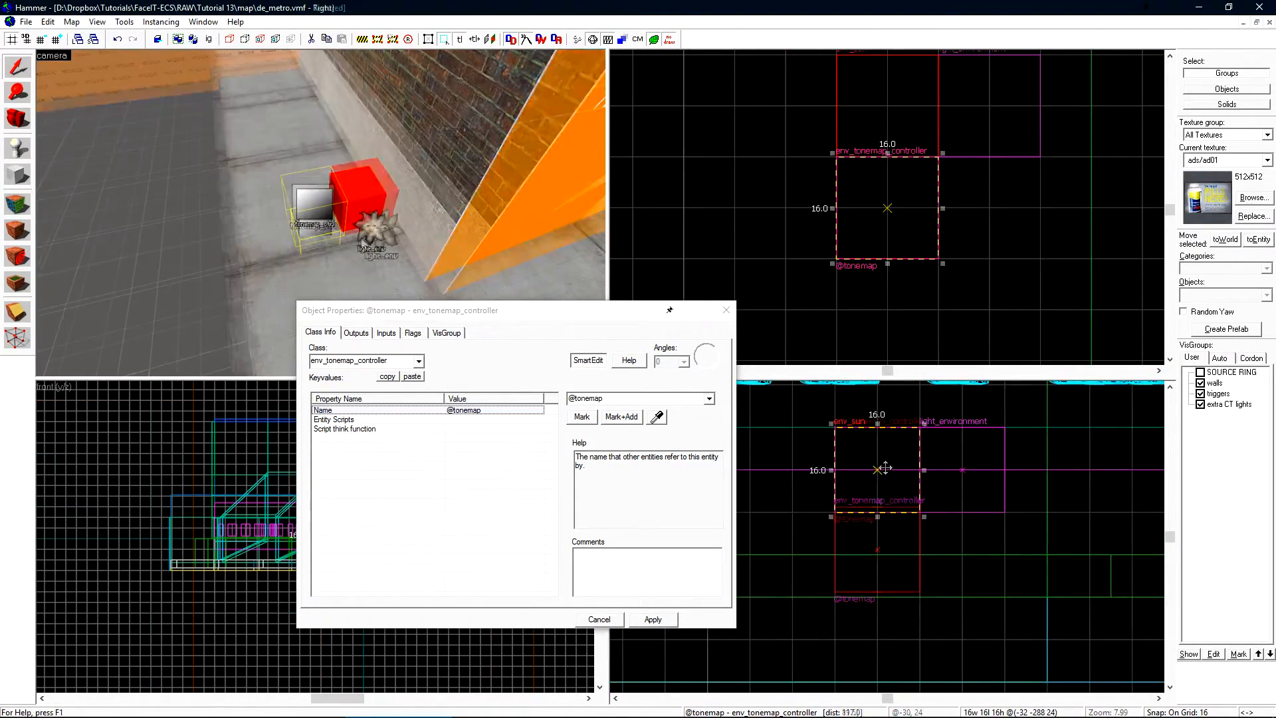
{"action": "scroll", "coordinate": [370, 200], "scroll_direction": "up", "scroll_amount": 3}
{"action": "left_click", "coordinate": [369, 187]}
{"action": "left_click", "coordinate": [315, 200]}
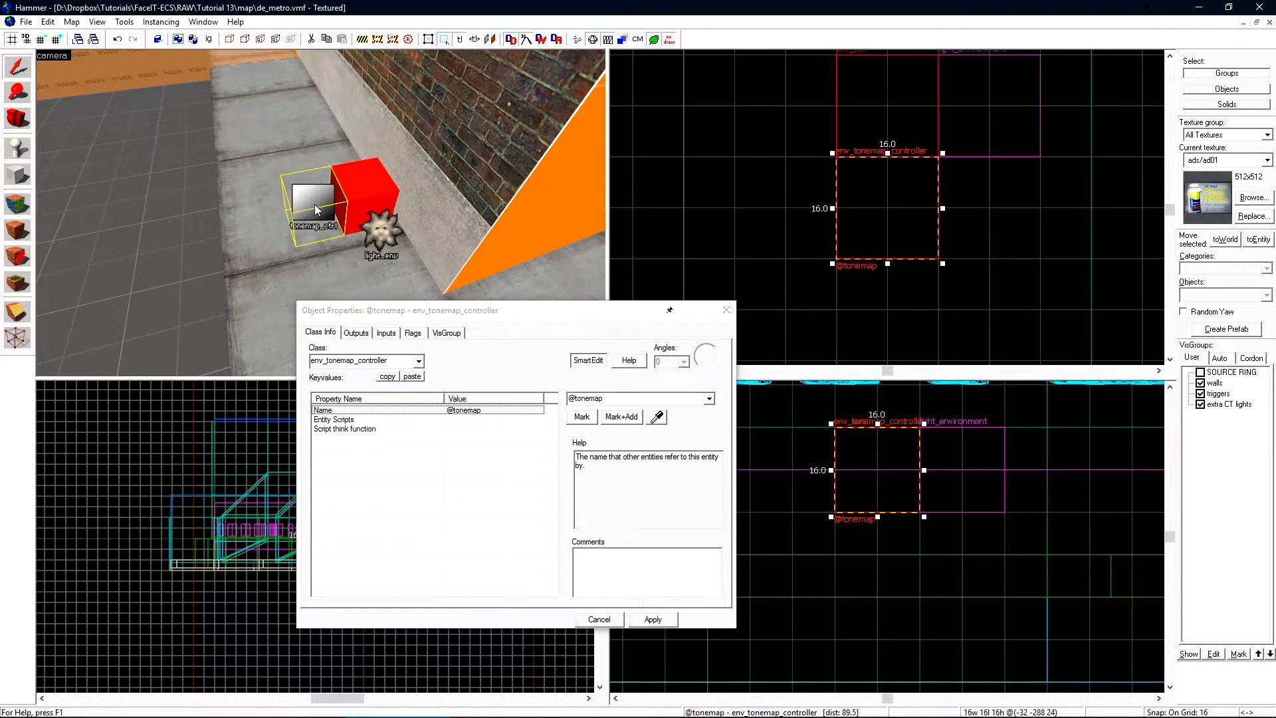
{"action": "left_click_drag", "start_coordinate": [897, 205], "coordinate": [993, 199], "text": "shift"}
{"action": "left_click", "coordinate": [364, 361]}
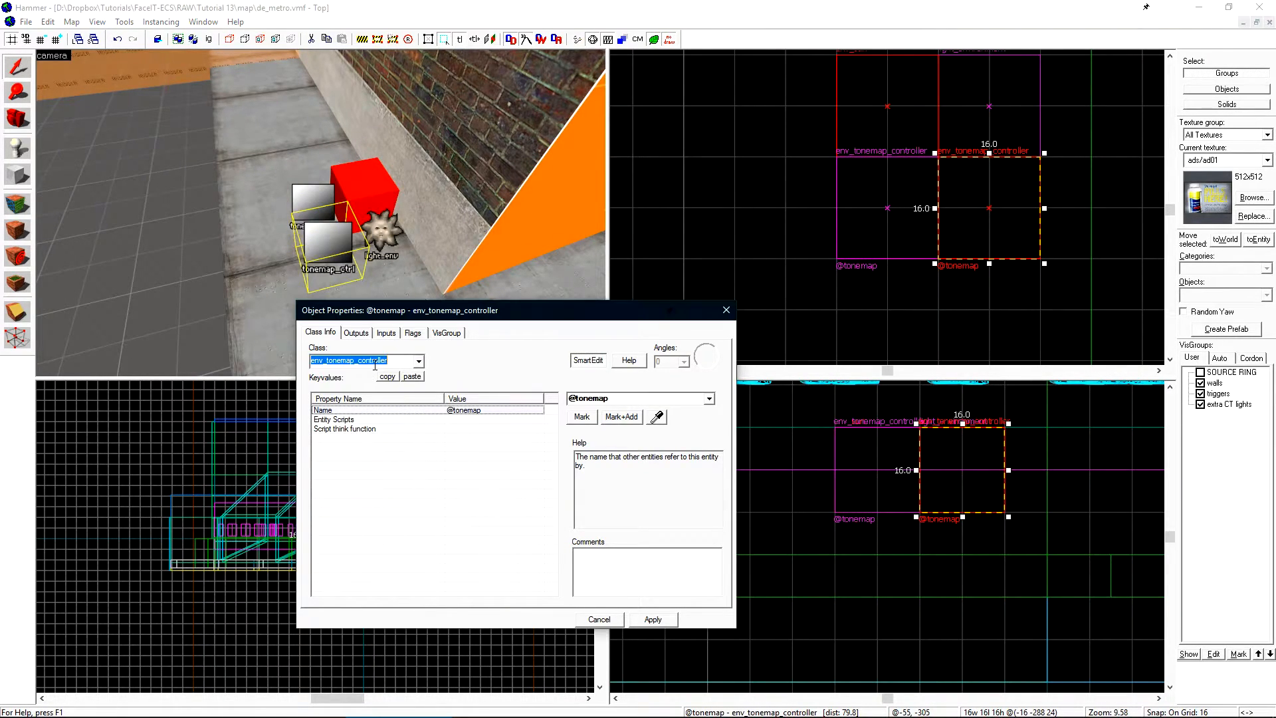
{"action": "type", "text": "logic"}
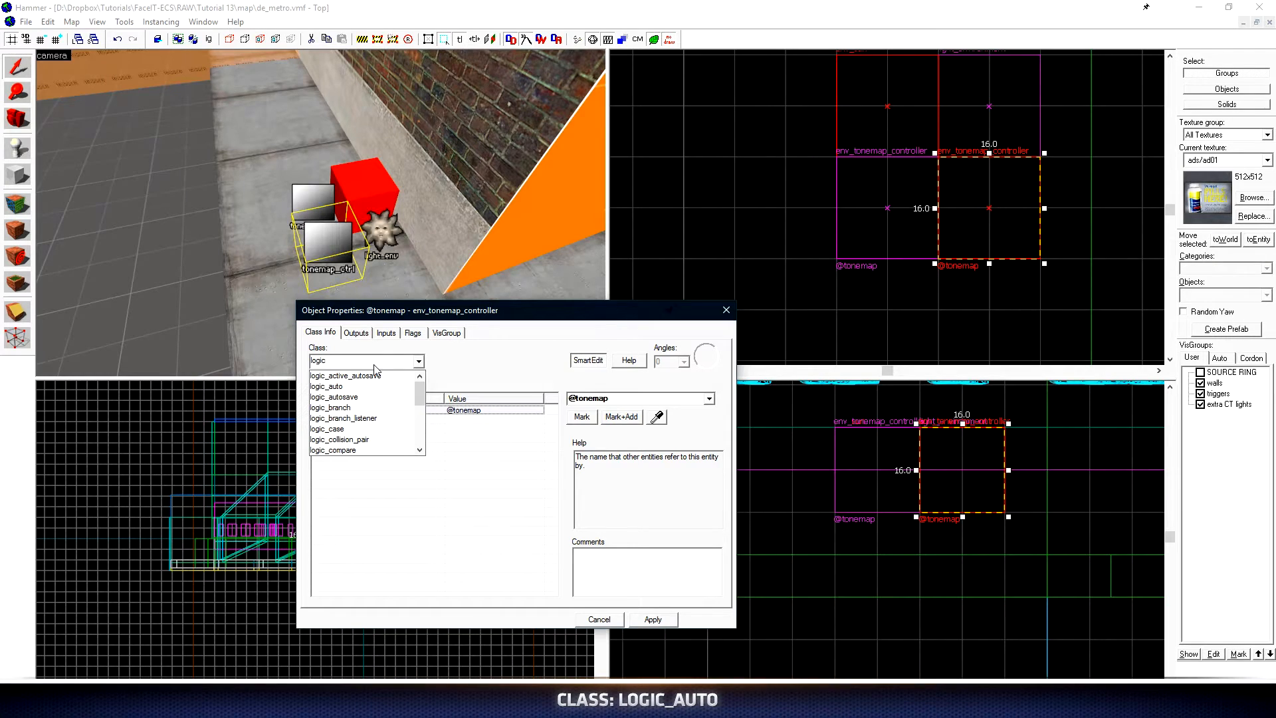
{"action": "left_click", "coordinate": [329, 386]}
{"action": "left_click", "coordinate": [652, 618]}
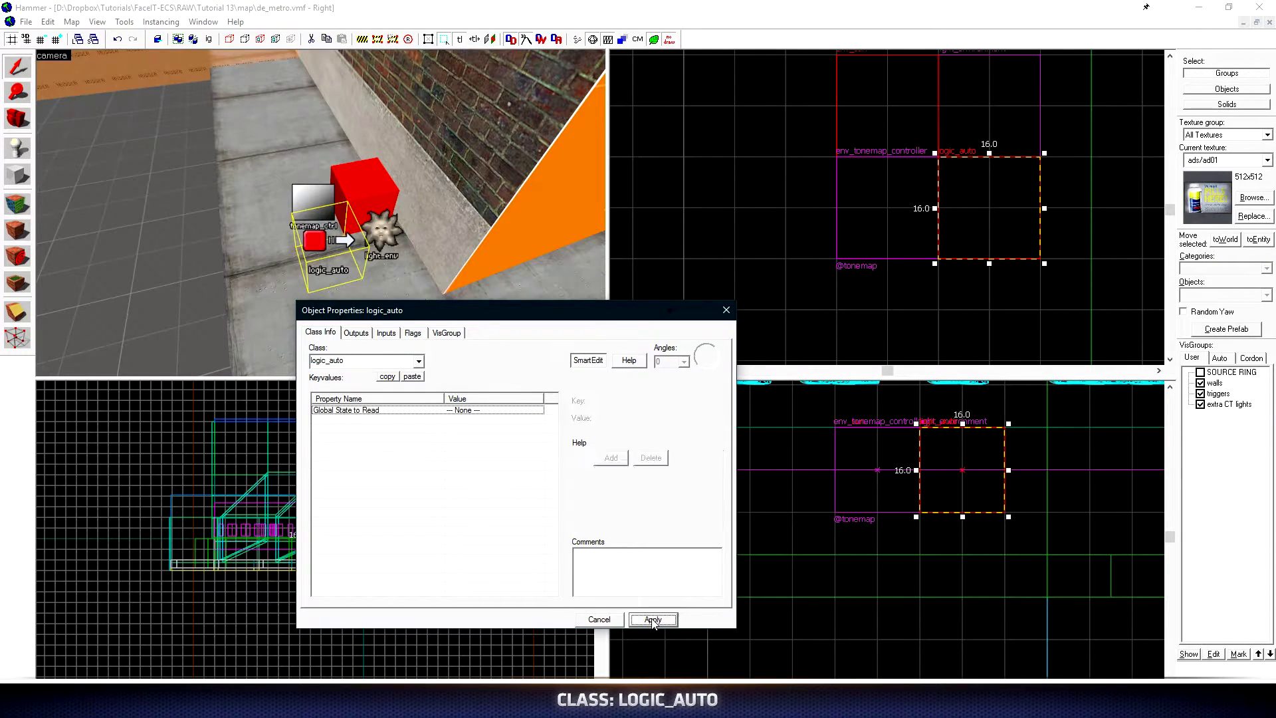
{"action": "left_click", "coordinate": [599, 621]}
{"action": "left_click", "coordinate": [575, 40]}
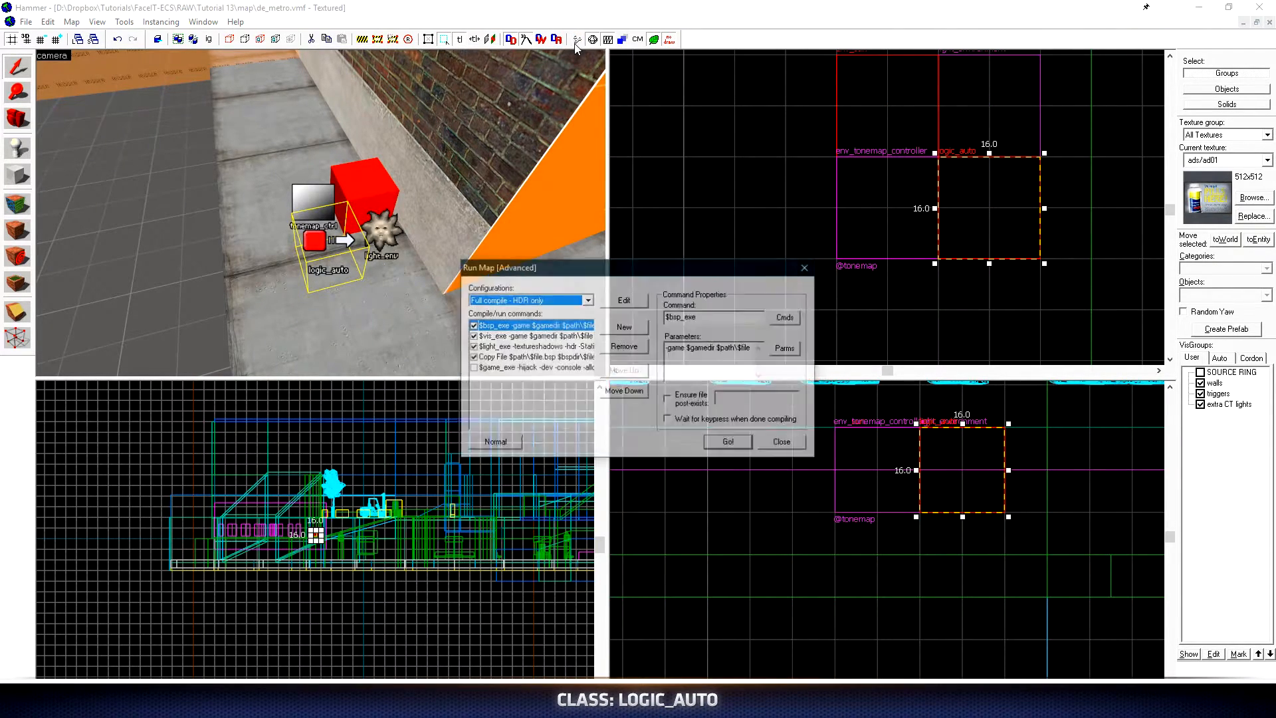
- Run the 'Full compile - HDR only' build so de_metro recompiles and launches in-game
{"action": "left_click", "coordinate": [728, 443]}
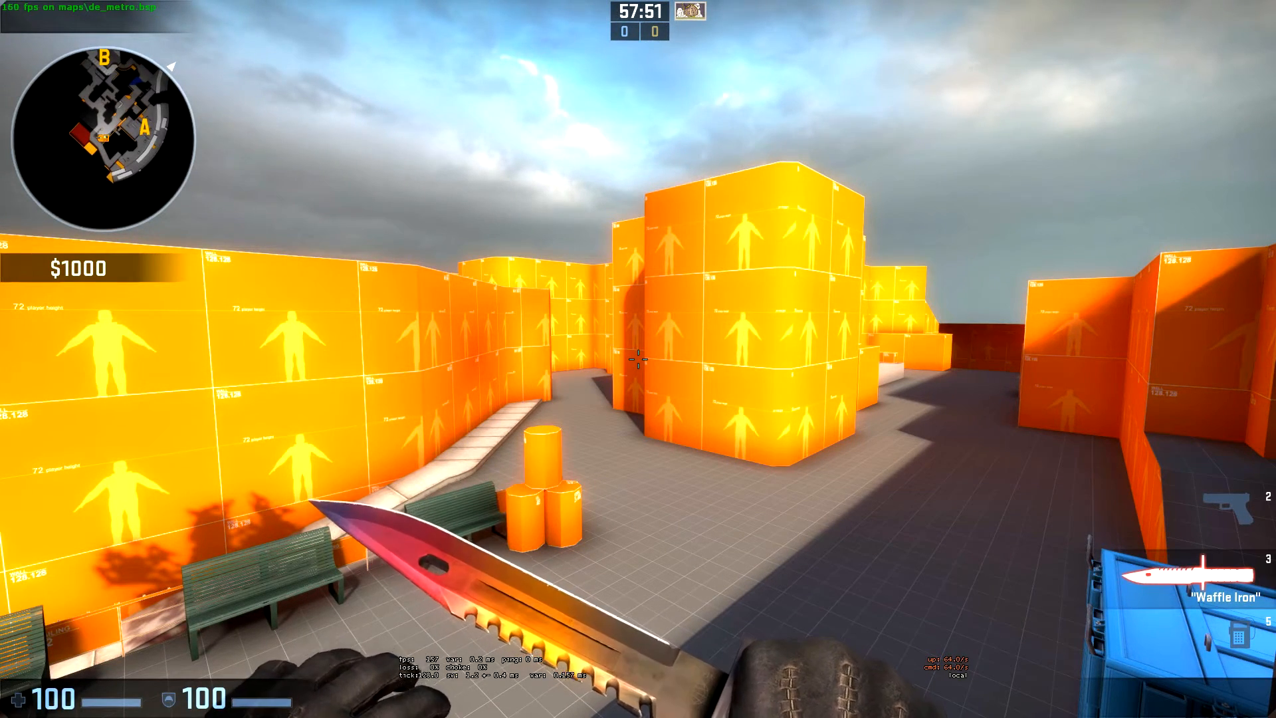
{"action": "key", "text": "grave"}
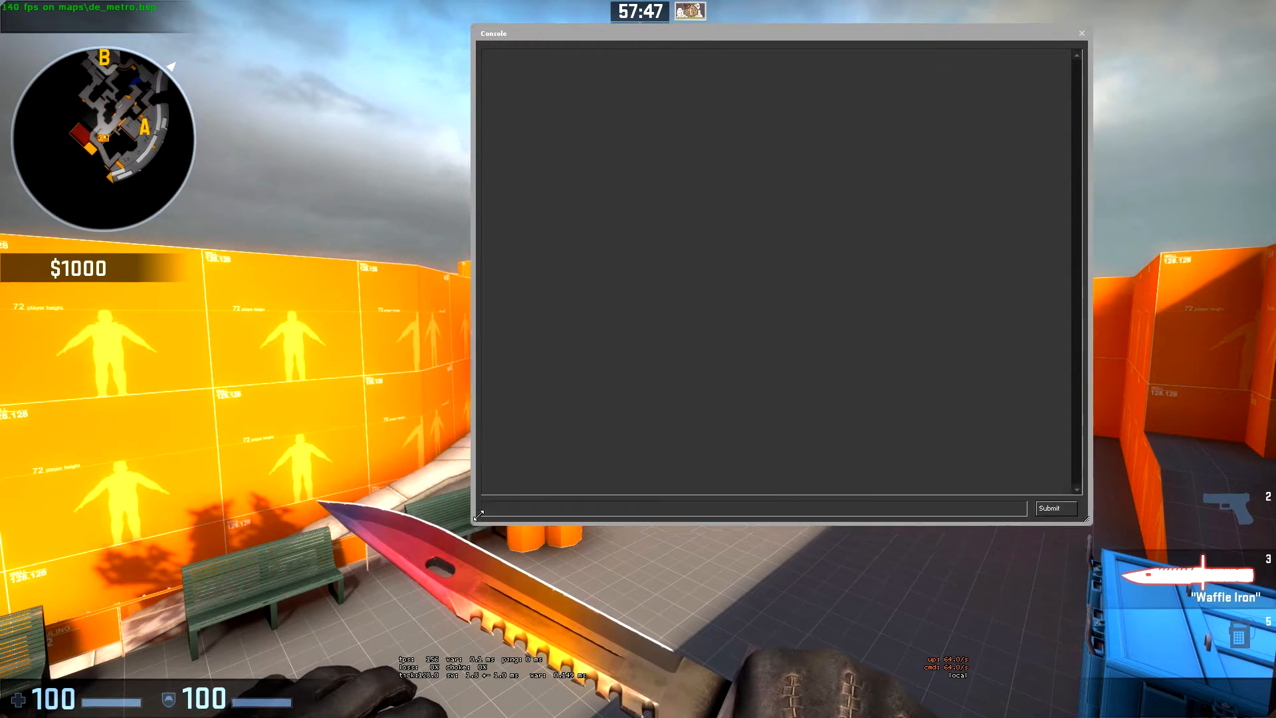
{"action": "left_click_drag", "start_coordinate": [473, 535], "coordinate": [568, 140]}
{"action": "type", "text": "ent_"}
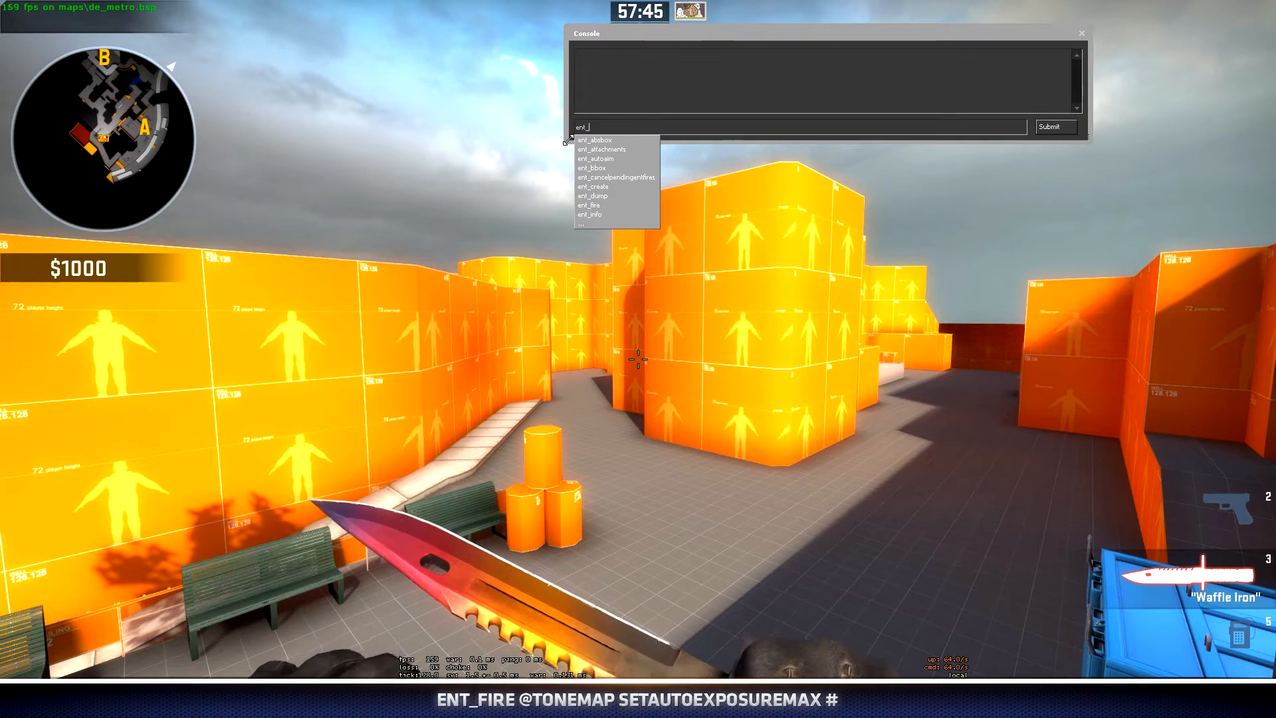
{"action": "type", "text": "fire @tonemap"}
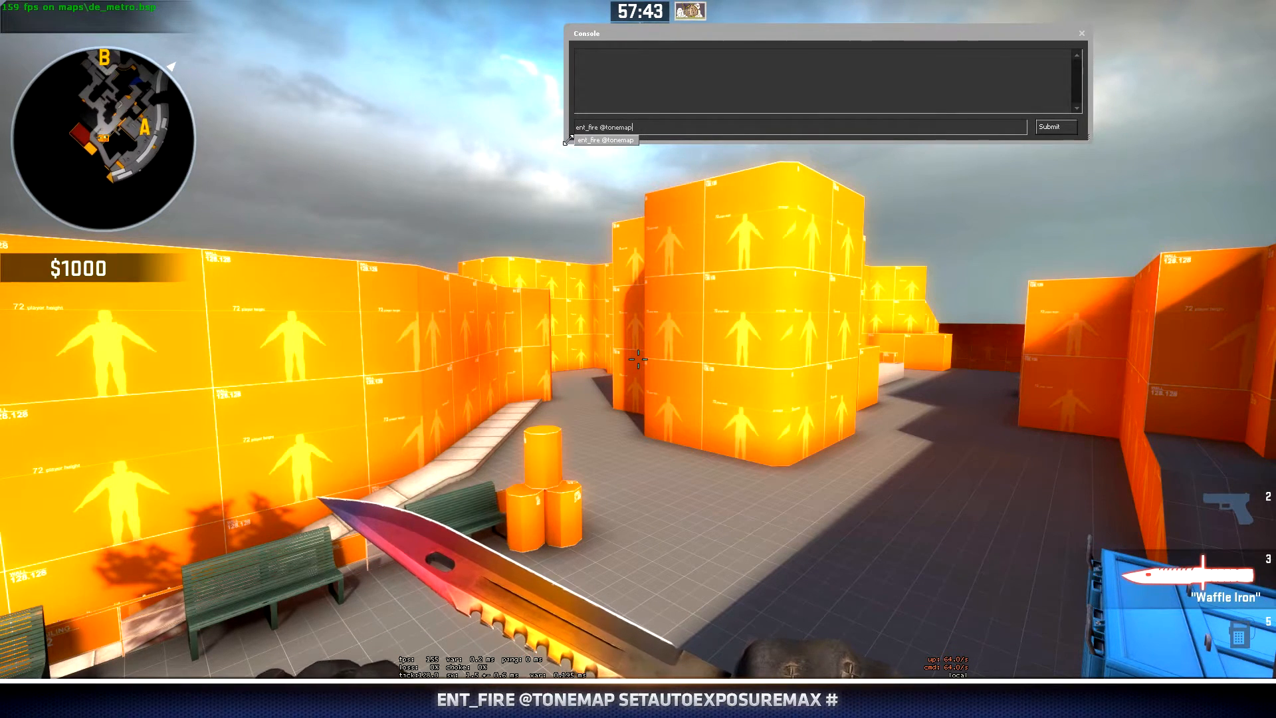
{"action": "type", "text": " set"}
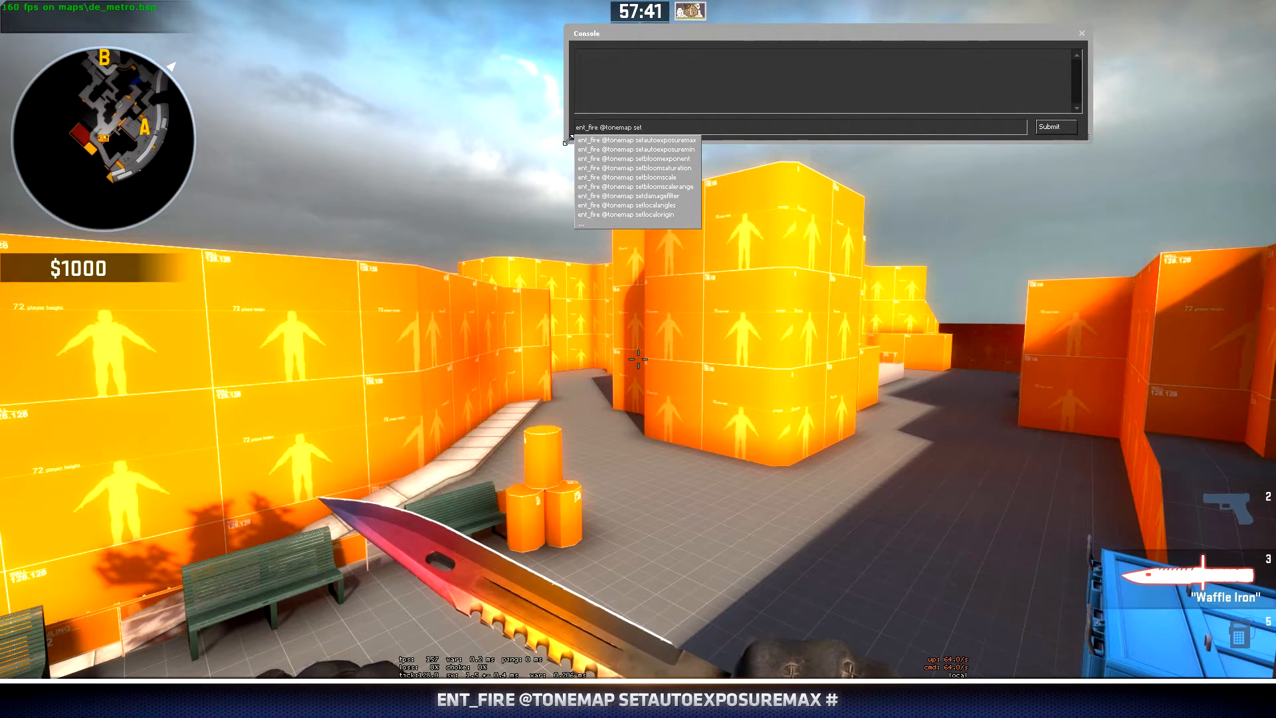
{"action": "type", "text": " 4"}
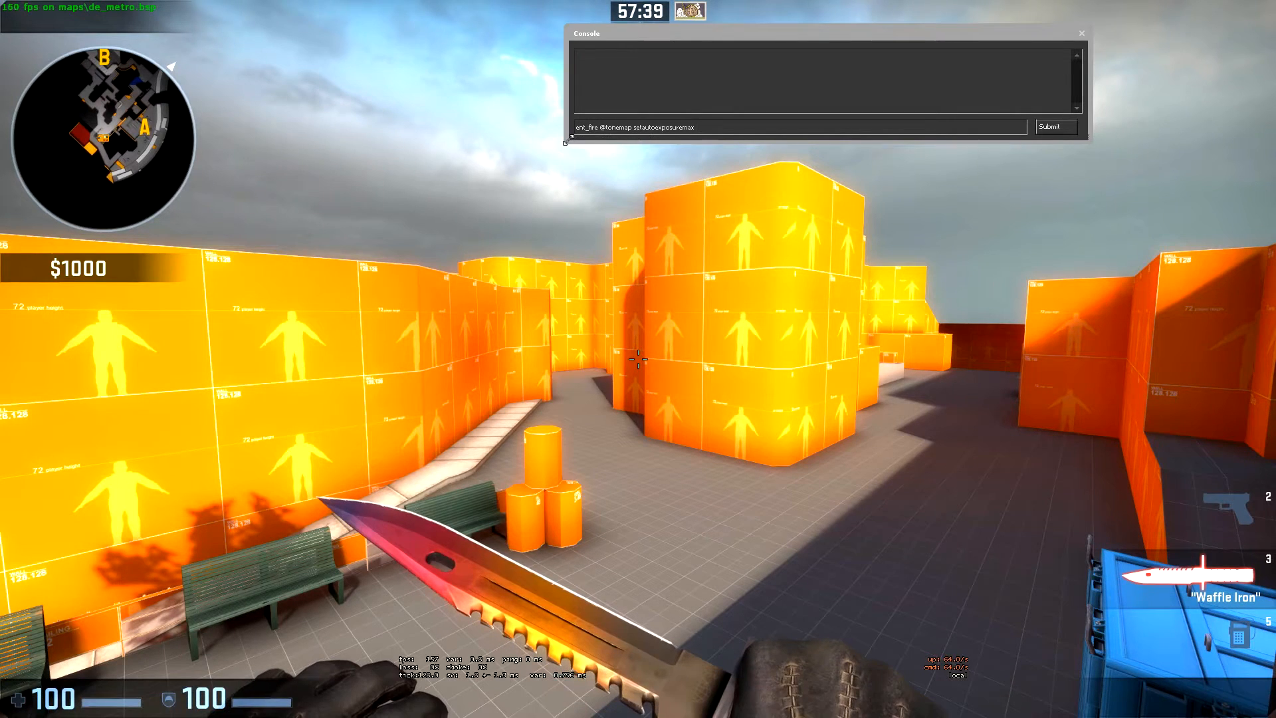
{"action": "key", "text": "Return"}
{"action": "key", "text": "grave"}
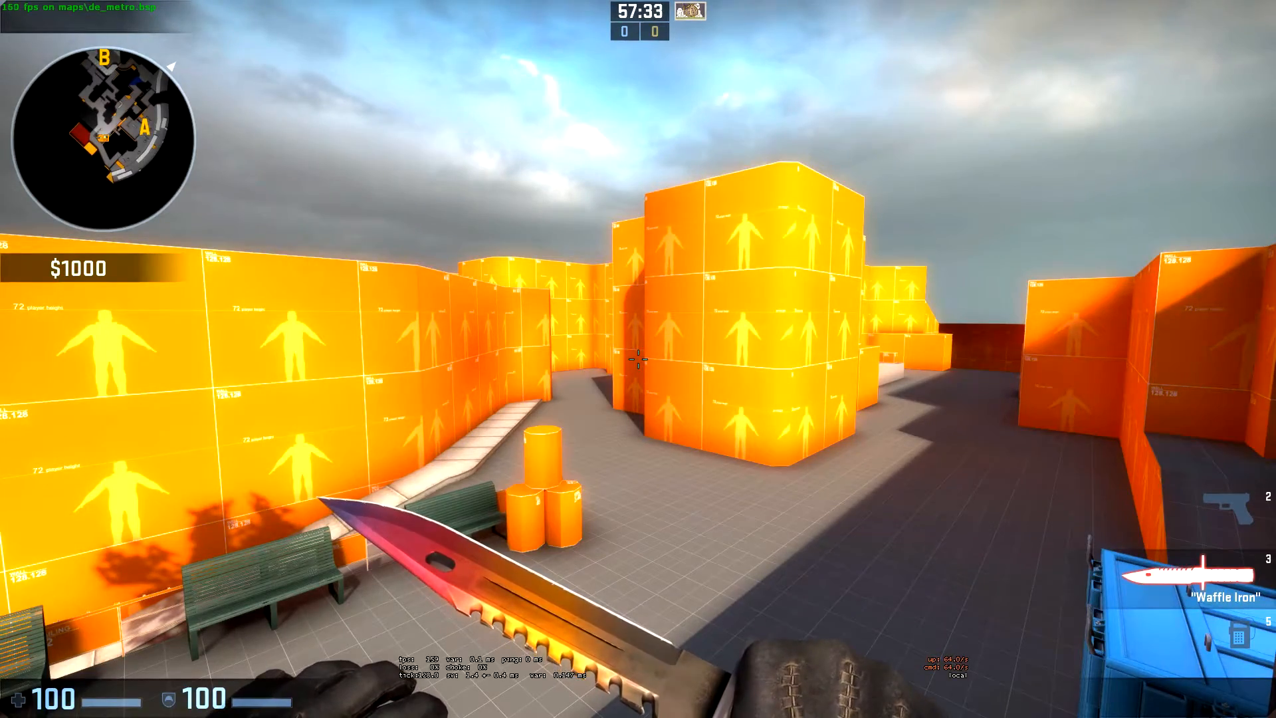
- Noclip around the corridor, orange wall and courtyard to judge the brightness
{"action": "key", "text": "w"}
{"action": "key", "text": "w"}
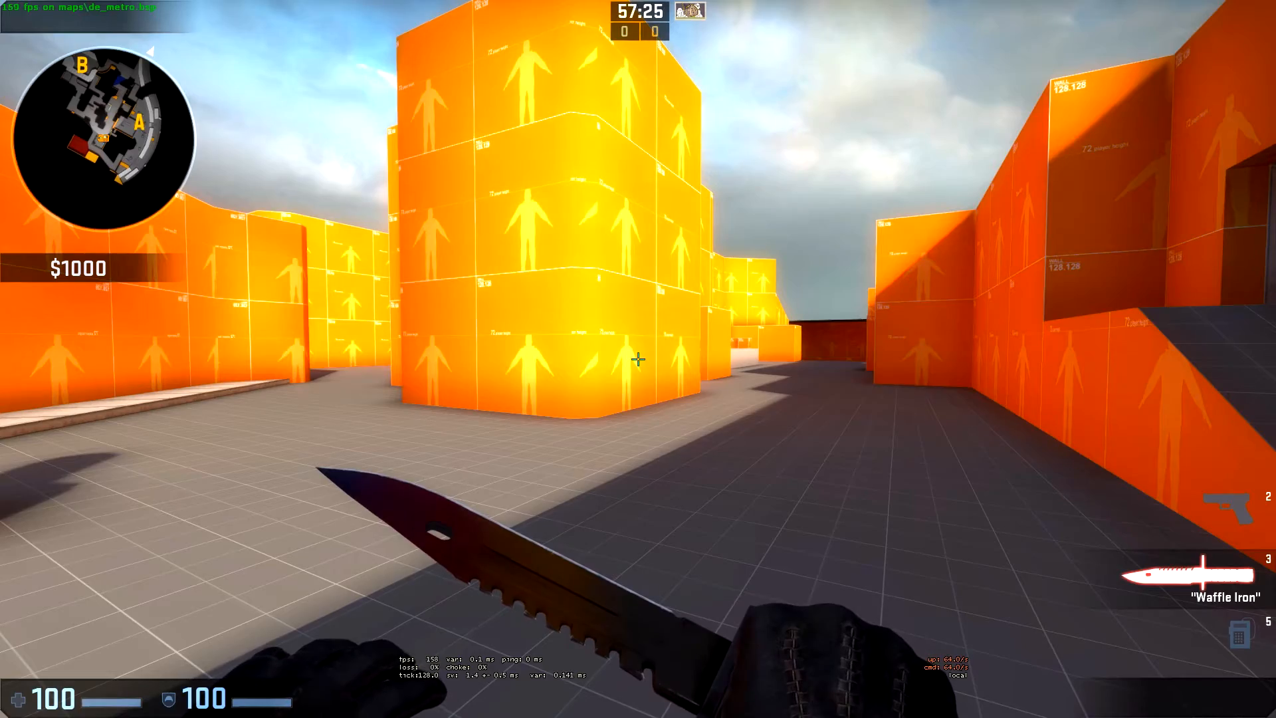
{"action": "key", "text": "w"}
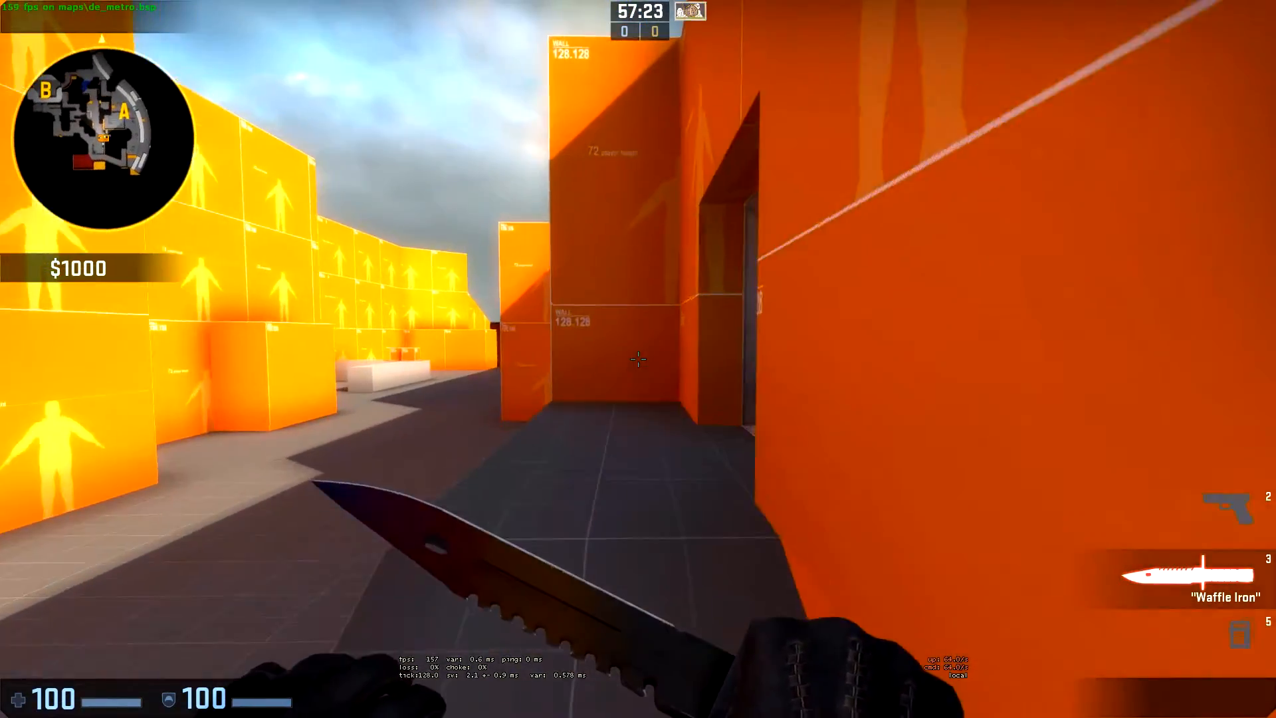
{"action": "key", "text": "w"}
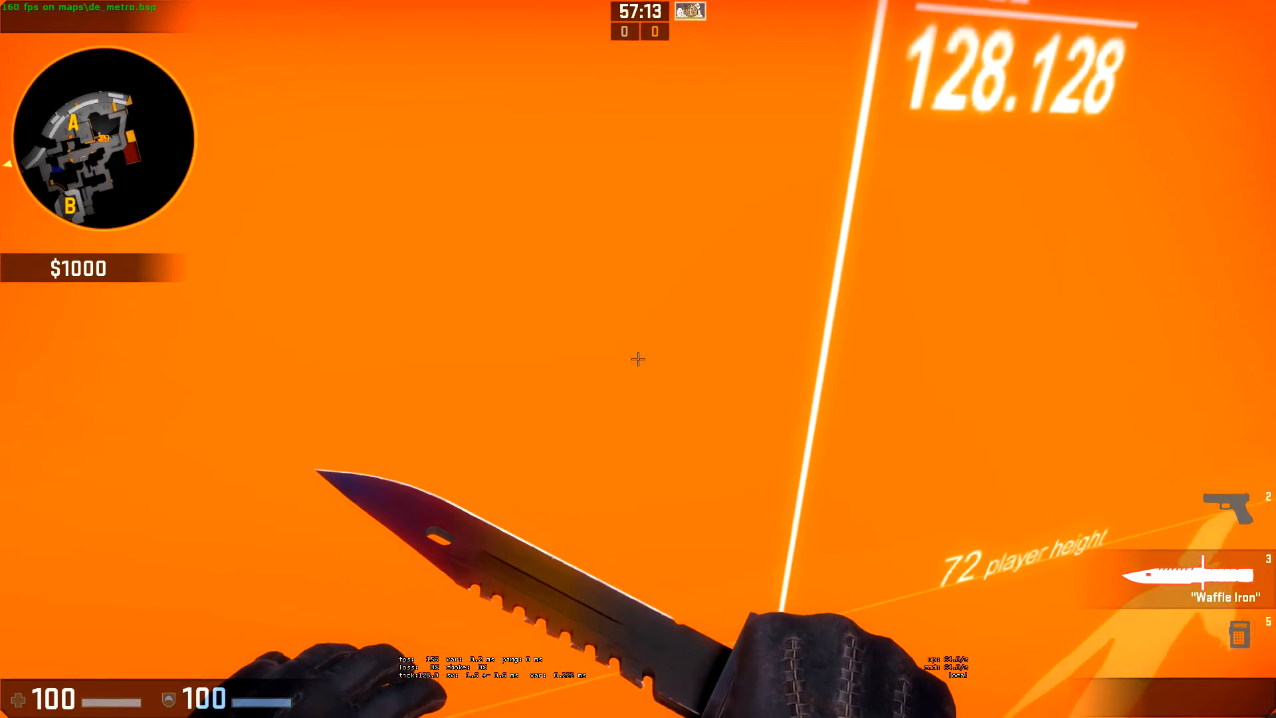
{"action": "key", "text": "noclip"}
{"action": "left_click_drag", "start_coordinate": [639, 359], "coordinate": [638, 359]}
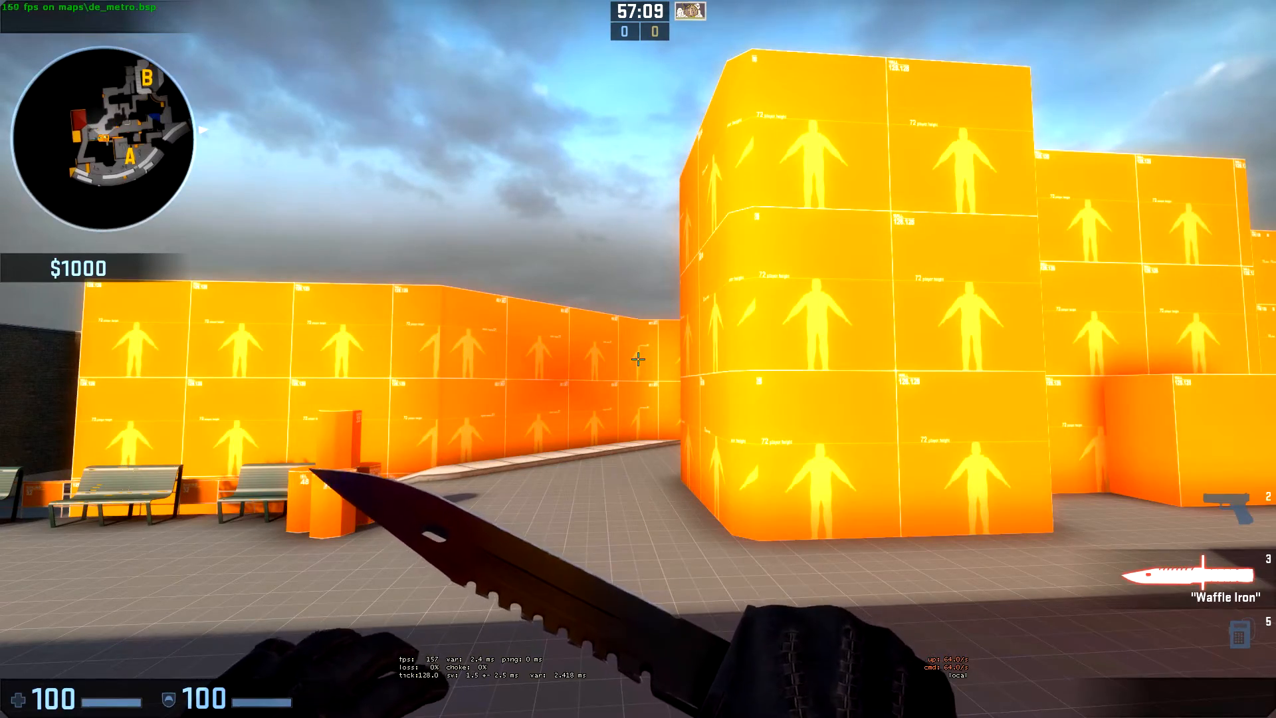
{"action": "key", "text": "w"}
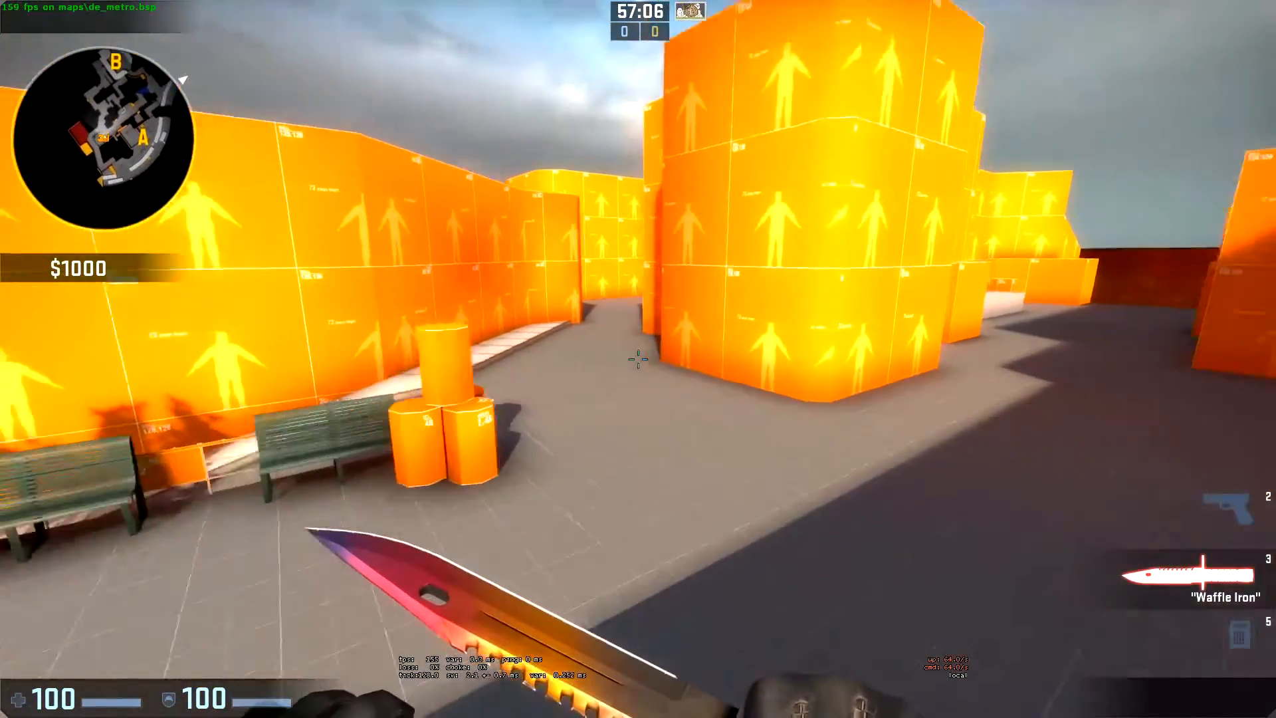
{"action": "key", "text": "grave"}
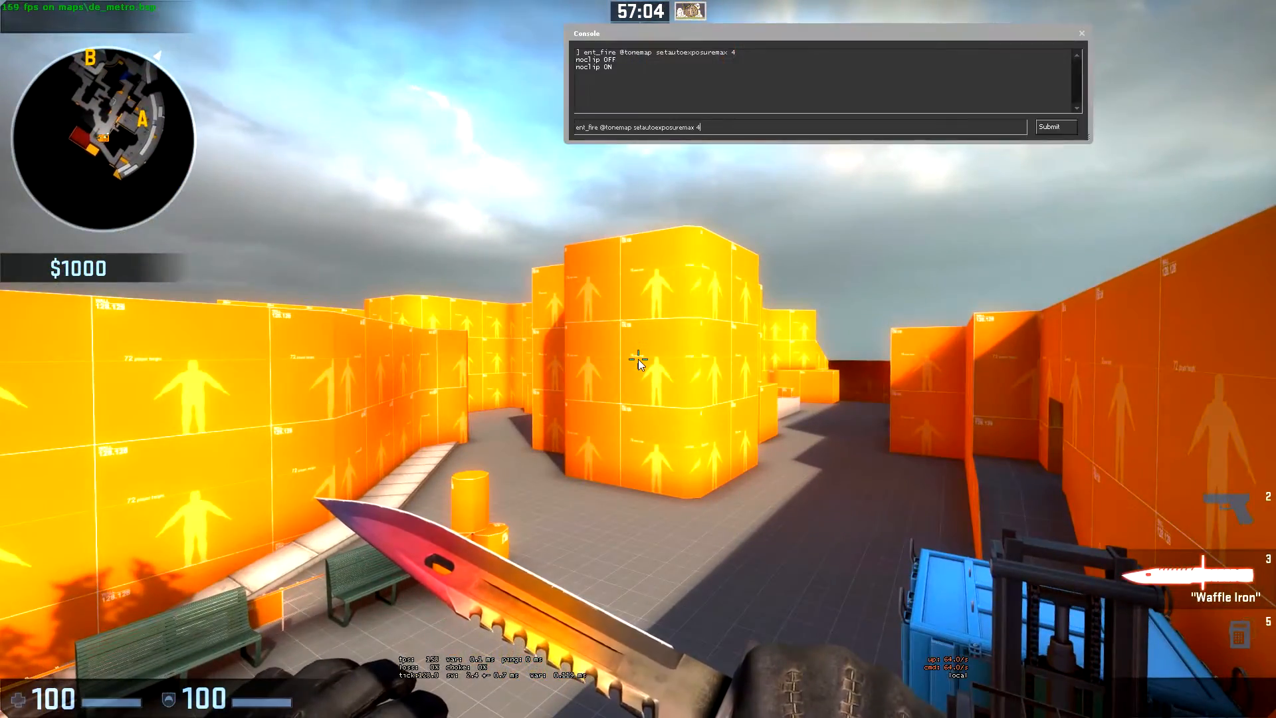
{"action": "type", "text": "0"}
{"action": "key", "text": "Return"}
{"action": "key", "text": "Up"}
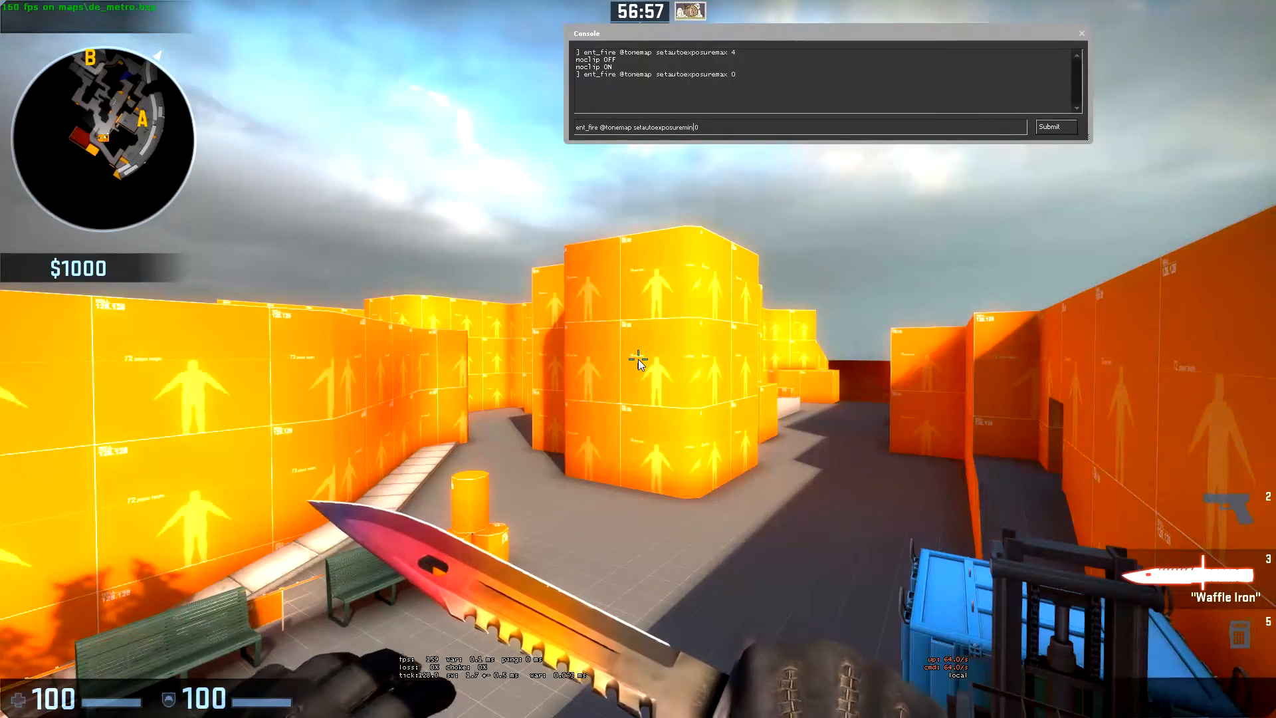
{"action": "type", "text": "2"}
{"action": "key", "text": "Return"}
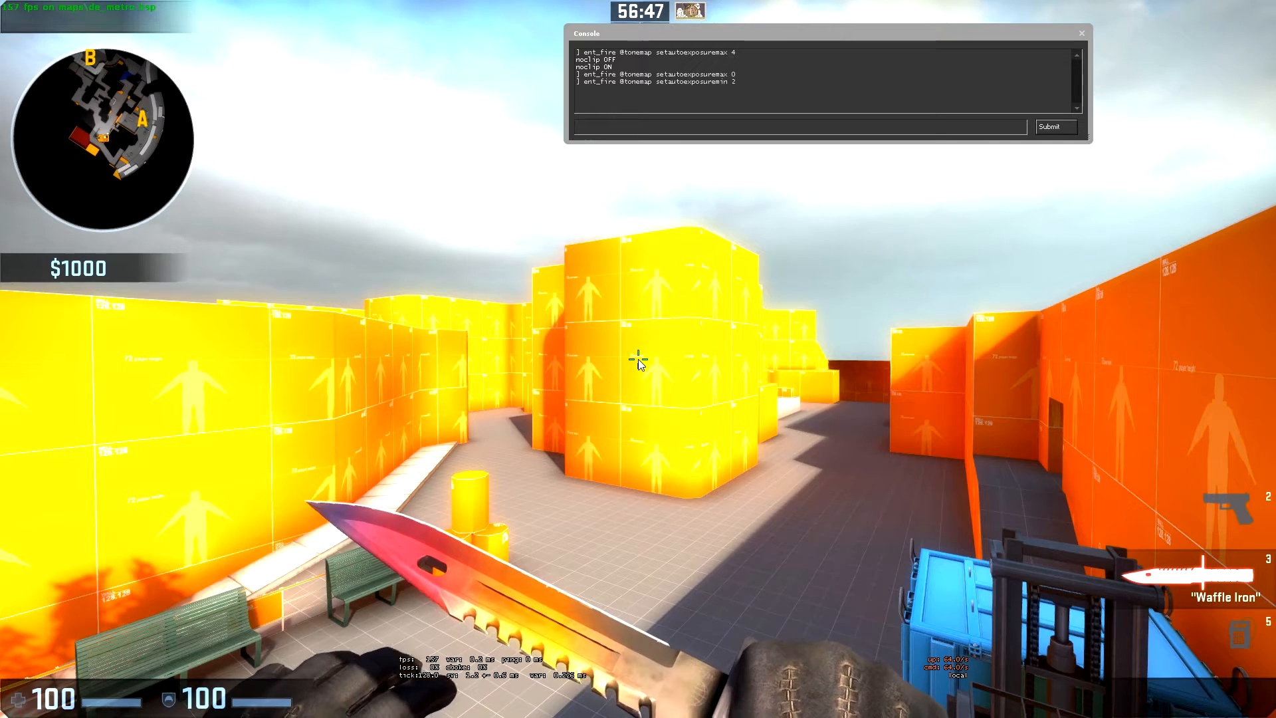
{"action": "key", "text": "Up"}
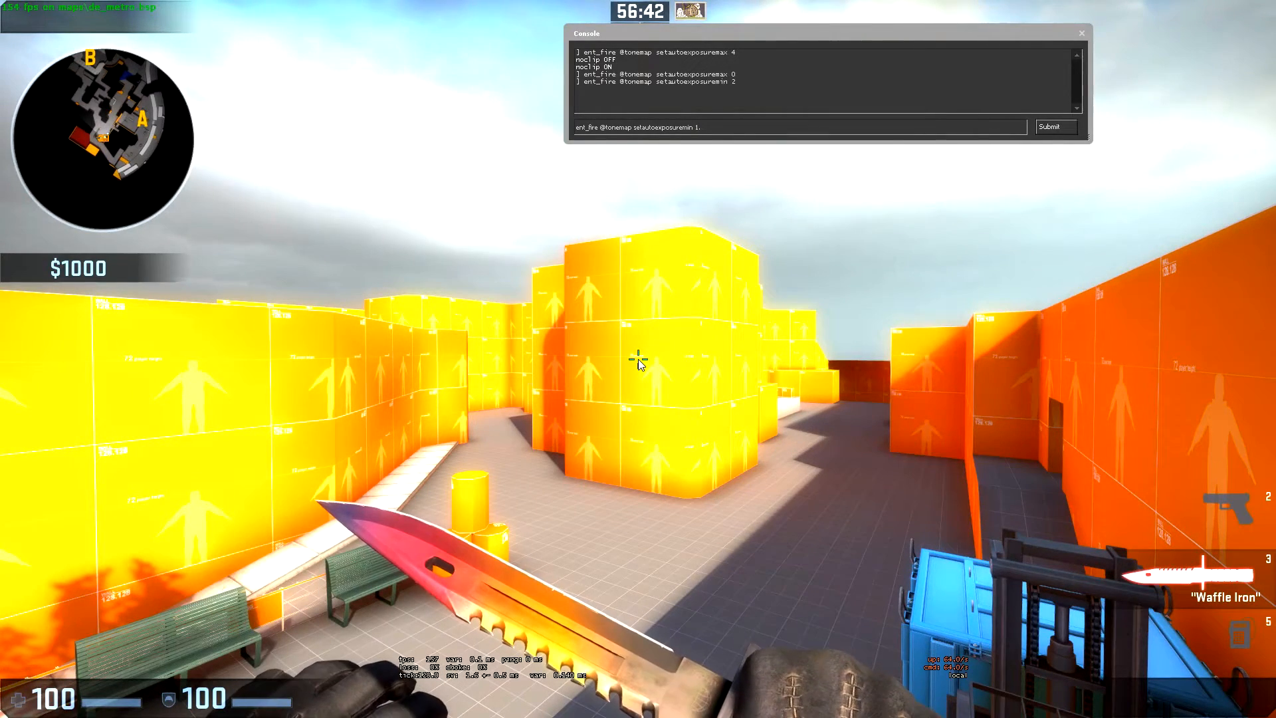
{"action": "type", "text": ".5"}
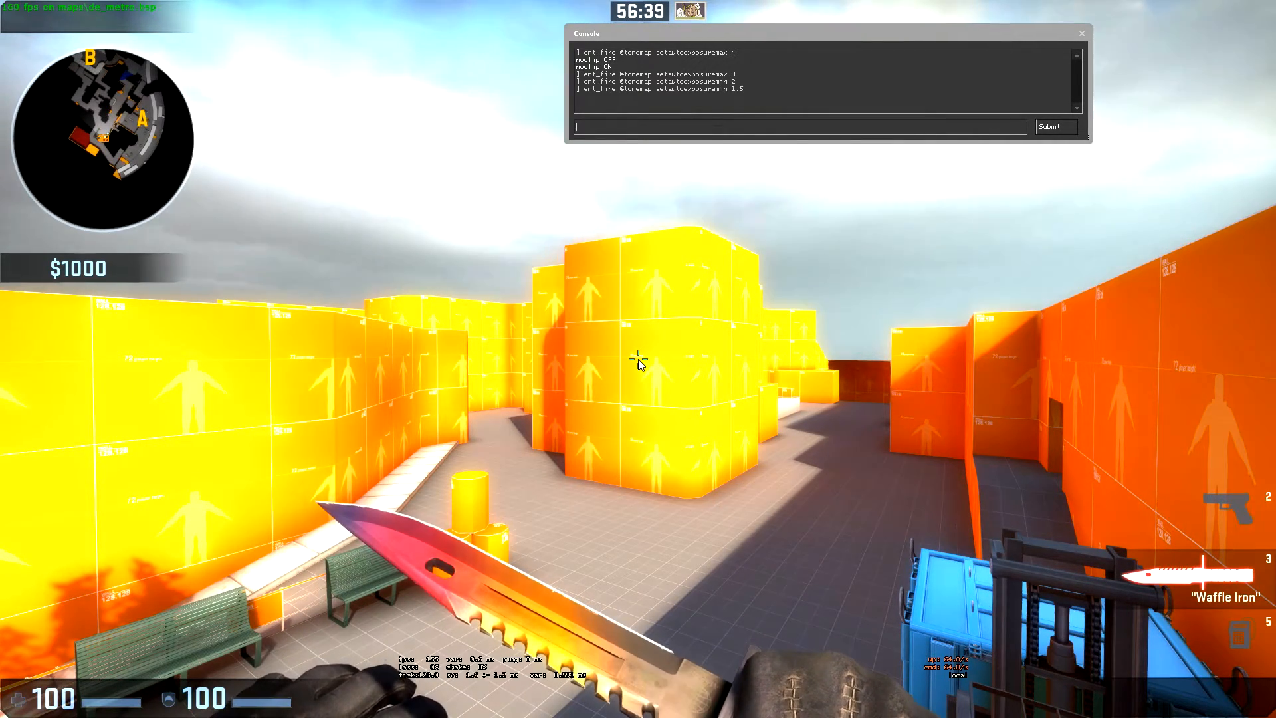
{"action": "key", "text": "Return"}
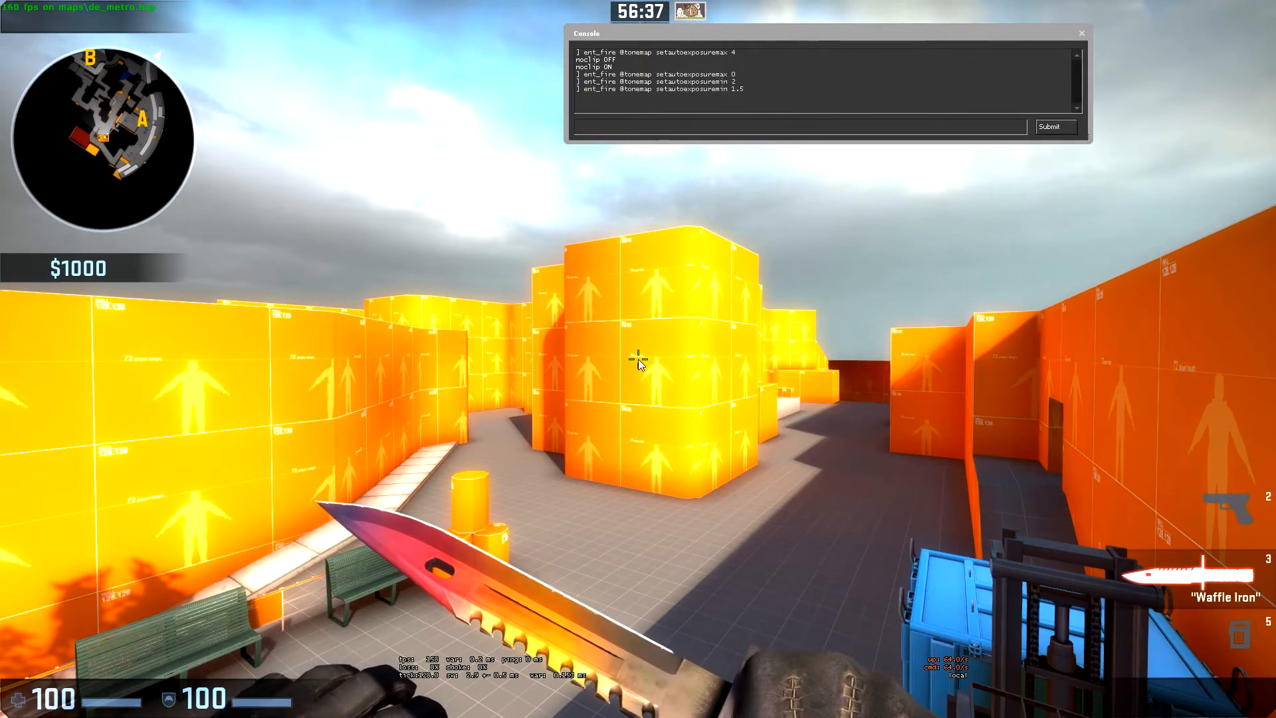
- Try minimum auto-exposure 3, then settle on 2.5 and recall the command for editing
{"action": "key", "text": "Up"}
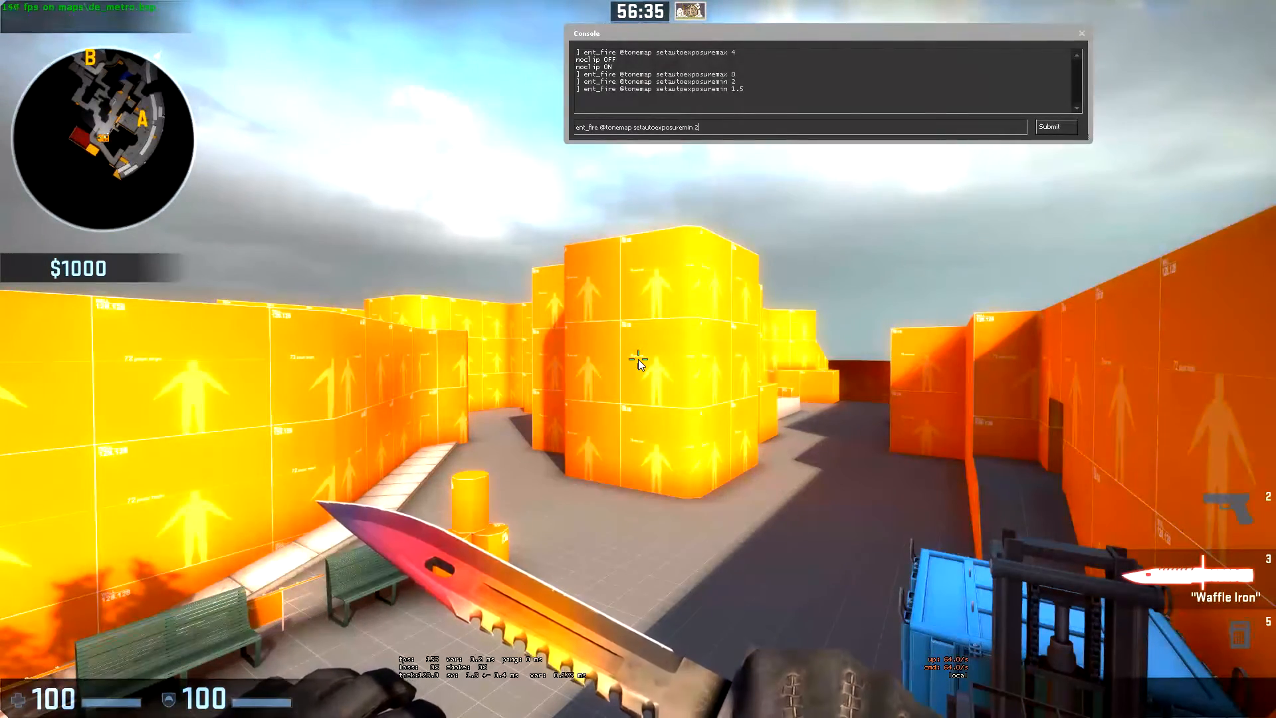
{"action": "key", "text": "Return"}
{"action": "key", "text": "Up"}
{"action": "key", "text": "BackSpace"}
{"action": "type", "text": "2"}
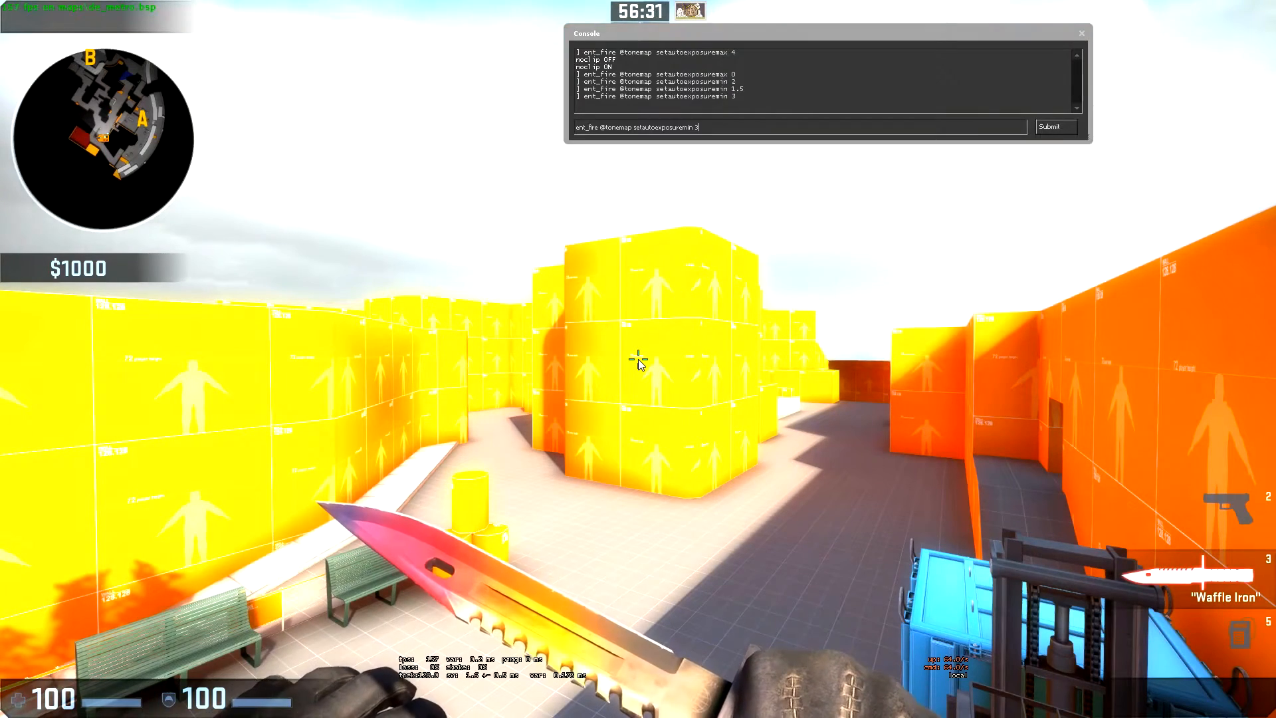
{"action": "type", "text": "5"}
{"action": "key", "text": "Return"}
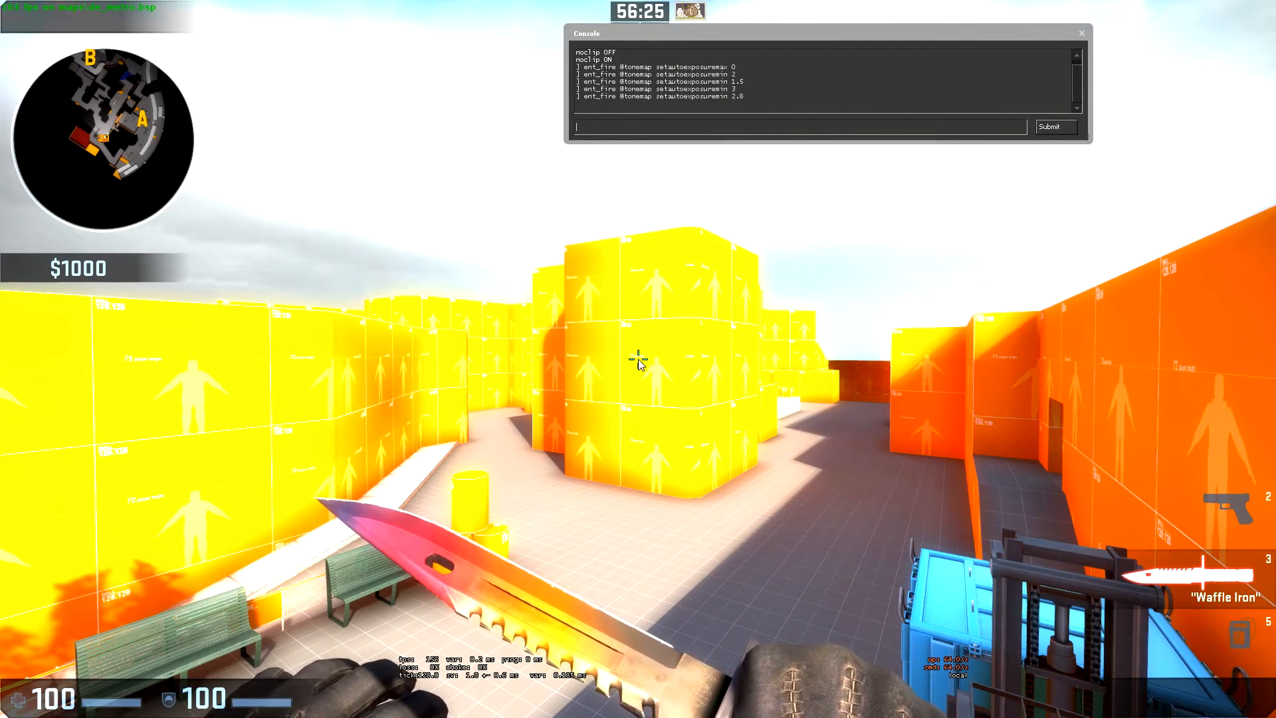
{"action": "left_click_drag", "start_coordinate": [743, 95], "coordinate": [658, 96]}
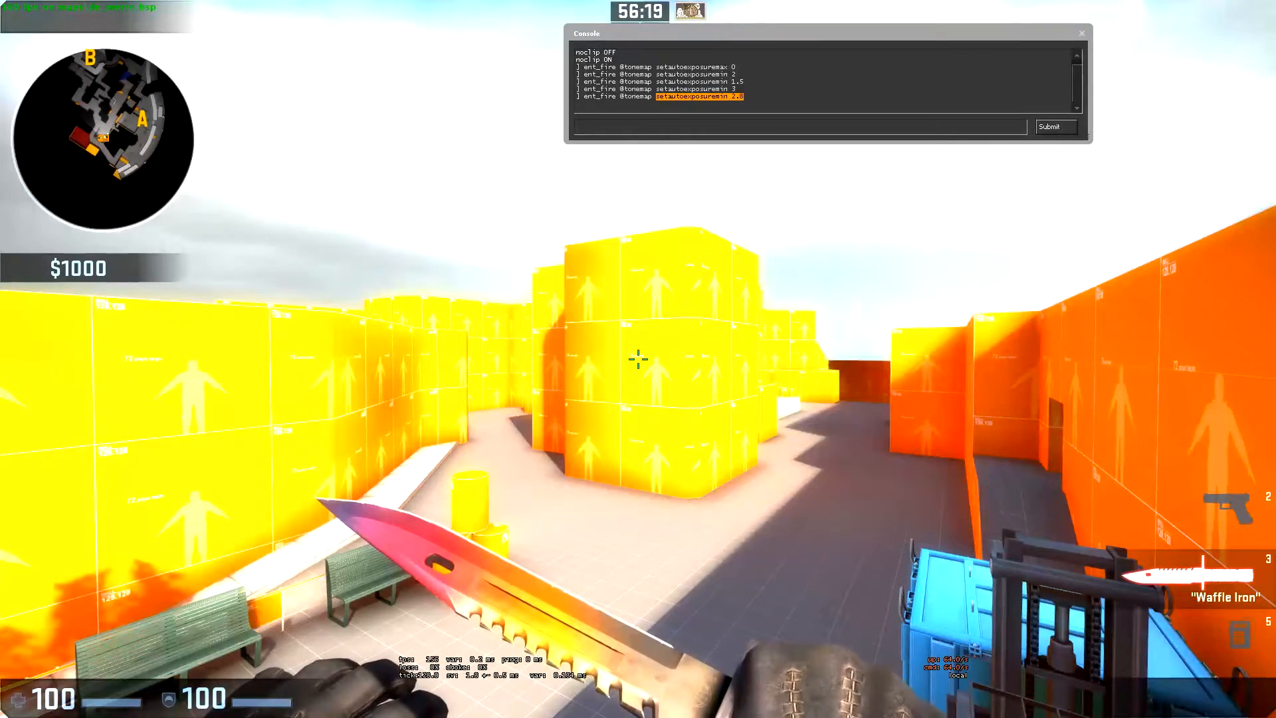
{"action": "left_click", "coordinate": [738, 127]}
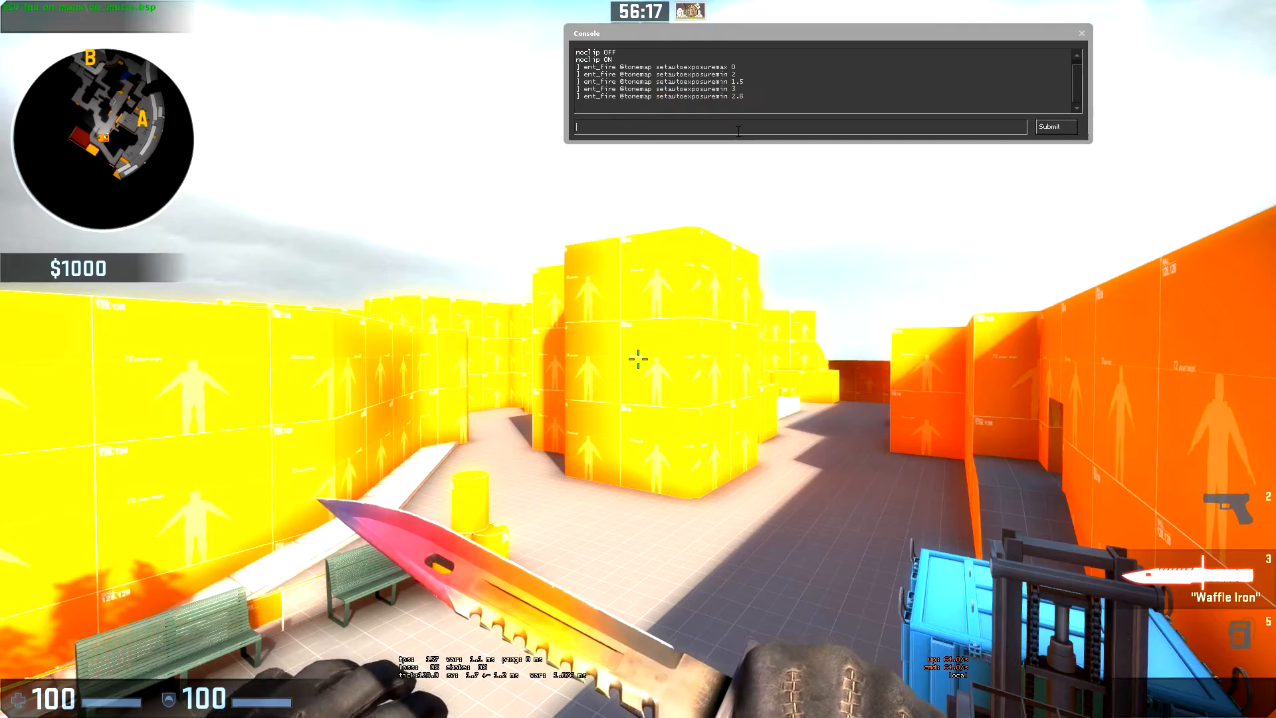
{"action": "key", "text": "Up"}
- Drop the minimum auto-exposure to 0 and try a maximum of .5, checking the result
{"action": "key", "text": "BackSpace"}
{"action": "key", "text": "BackSpace"}
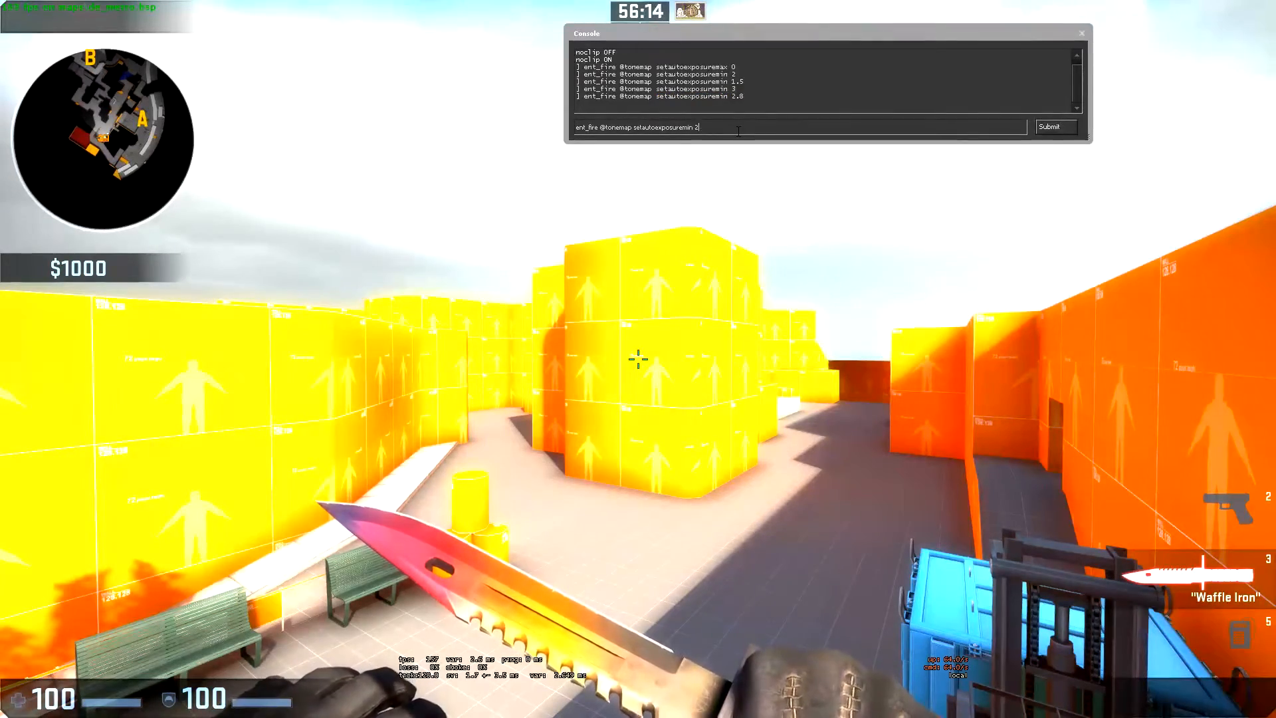
{"action": "key", "text": "Return"}
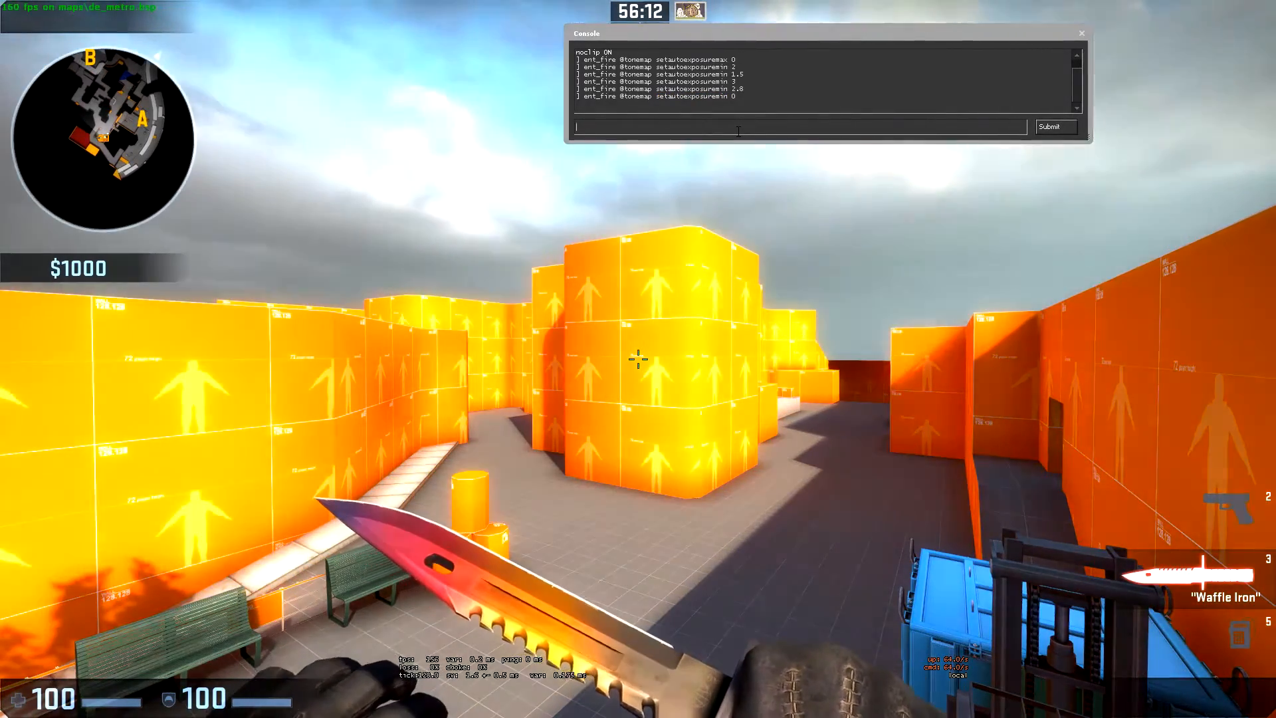
{"action": "key", "text": "Up"}
{"action": "key", "text": "Up"}
{"action": "key", "text": "BackSpace"}
{"action": "key", "text": "BackSpace"}
{"action": "key", "text": "BackSpace"}
{"action": "type", "text": "3"}
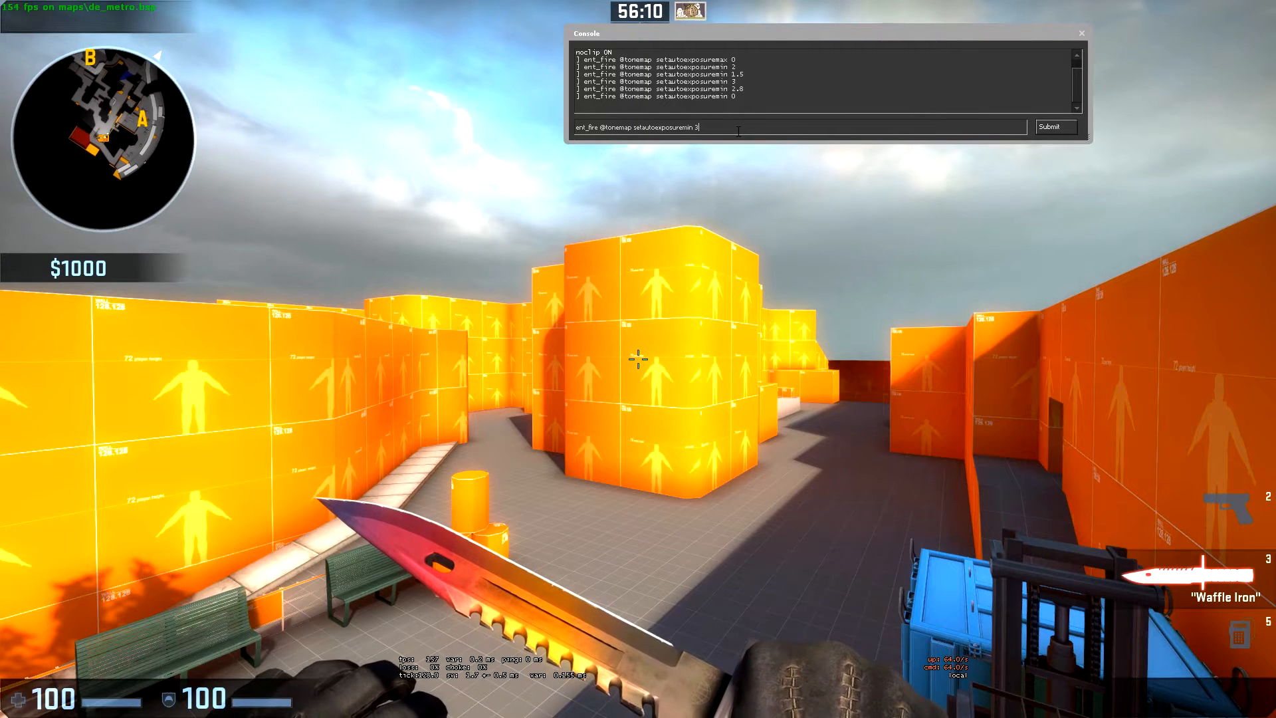
{"action": "key", "text": "BackSpace"}
{"action": "key", "text": "BackSpace"}
{"action": "key", "text": "BackSpace"}
{"action": "type", "text": "max 4"}
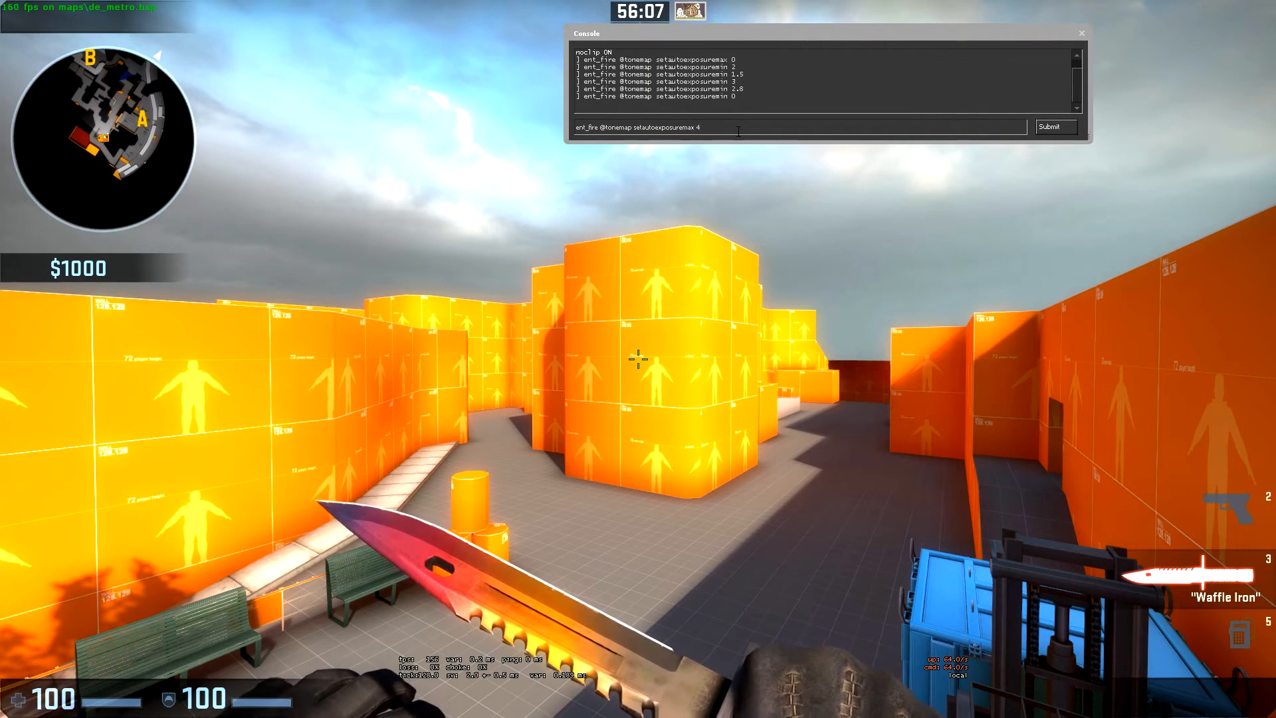
{"action": "key", "text": "BackSpace"}
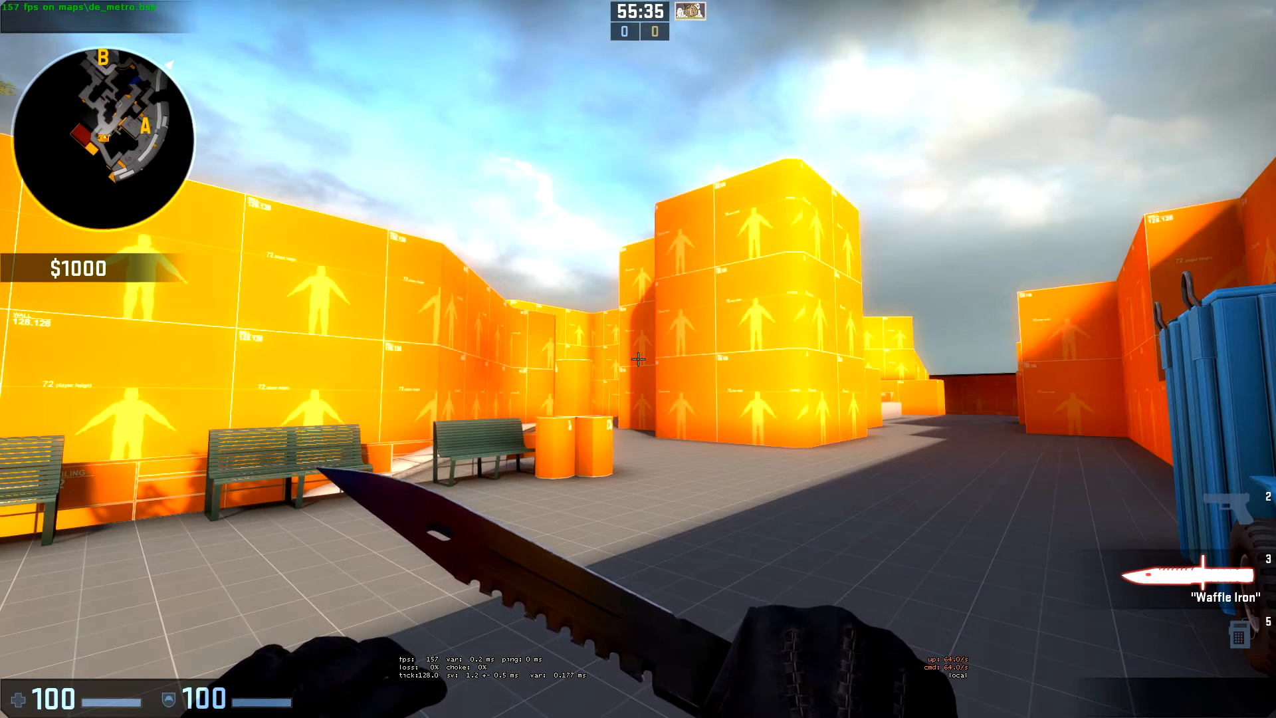
{"action": "key", "text": "grave"}
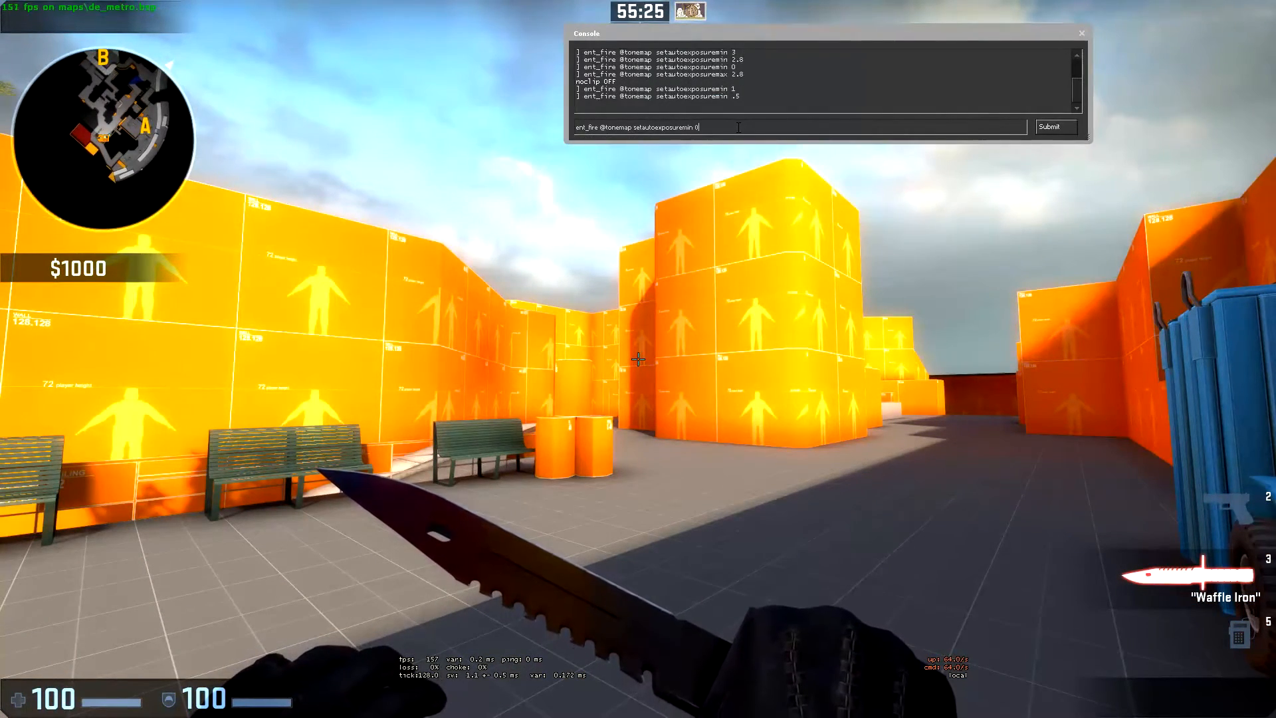
{"action": "key", "text": "Return"}
{"action": "key", "text": "Up"}
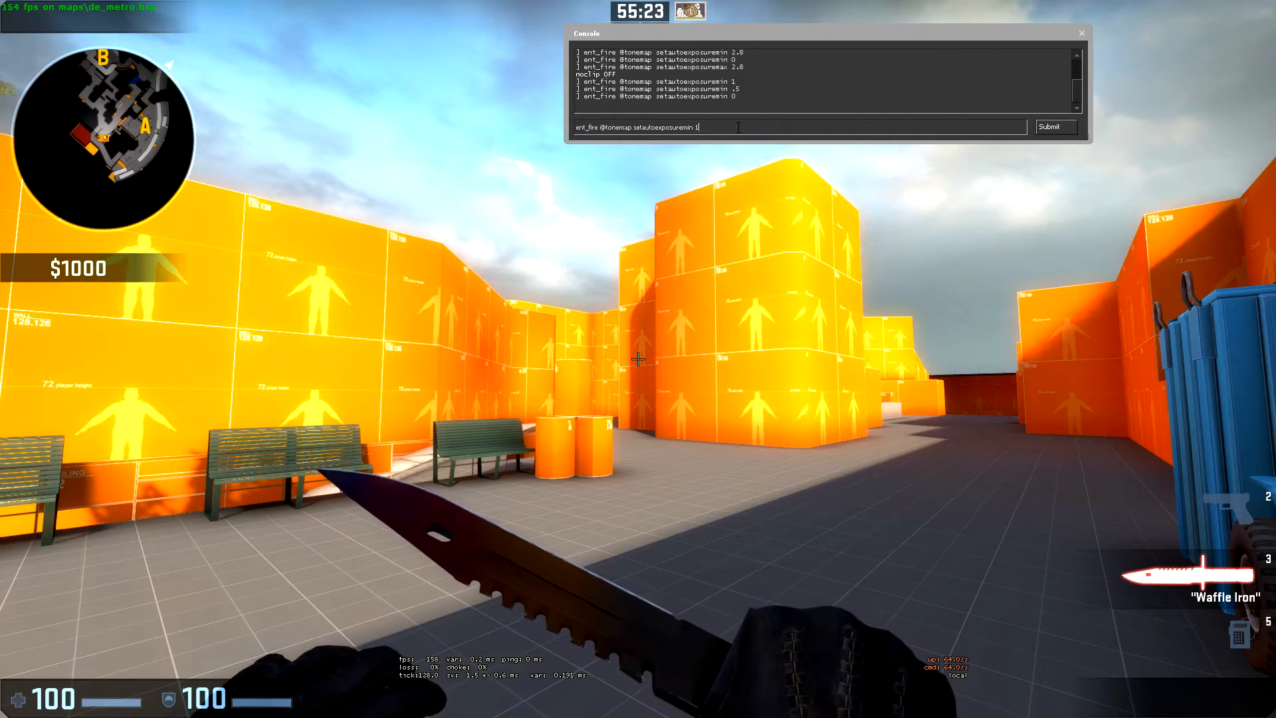
{"action": "key", "text": "BackSpace"}
{"action": "type", "text": ".5"}
{"action": "key", "text": "Return"}
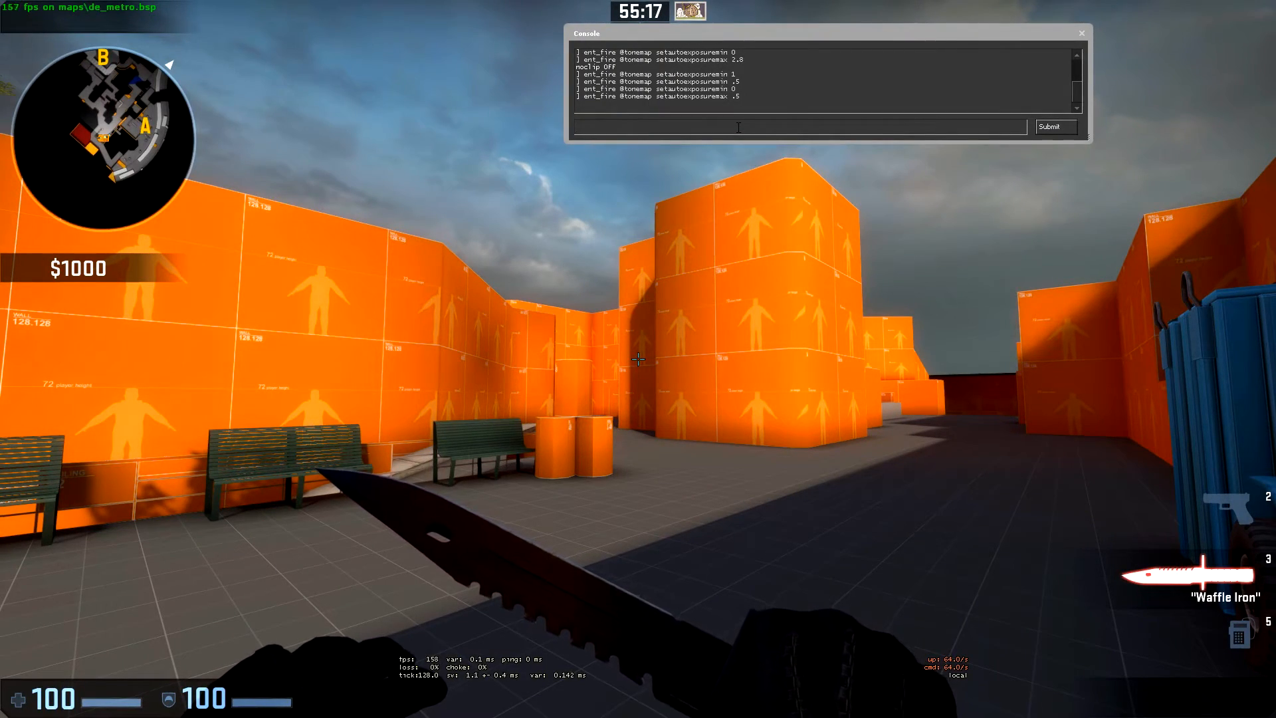
{"action": "key", "text": "grave"}
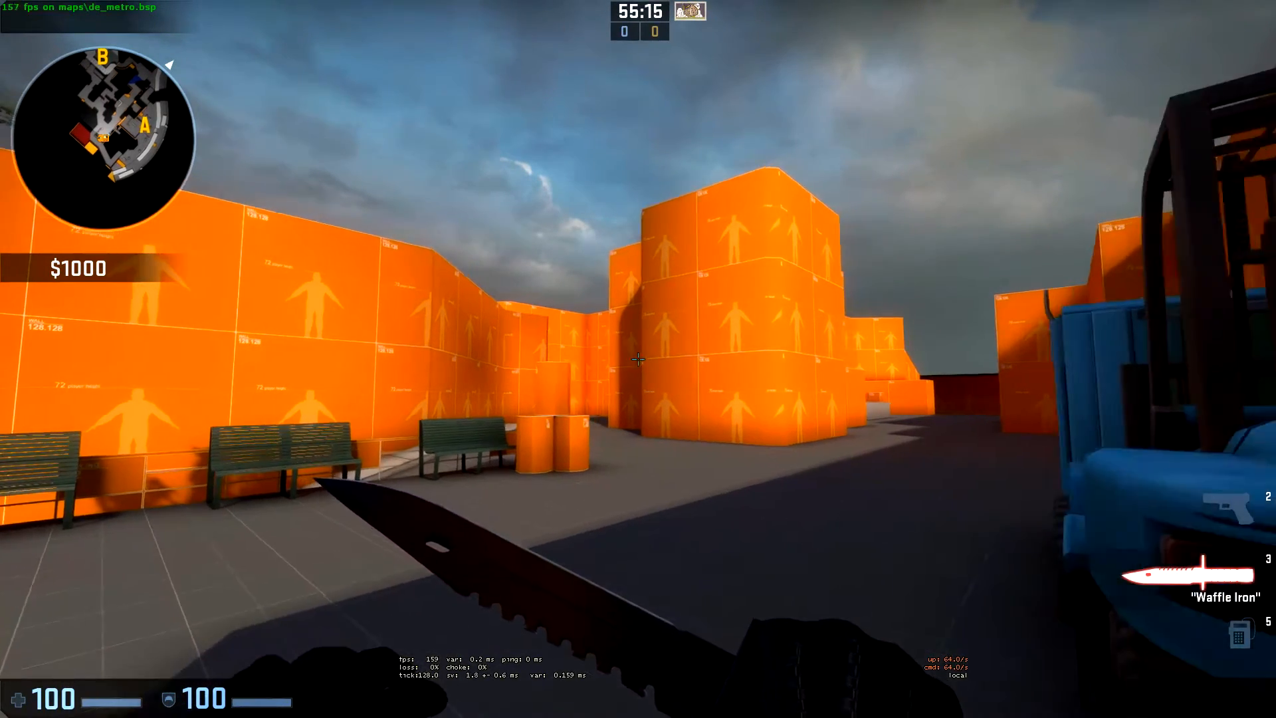
- Try maximum exposures 1 and .35, then settle on minimum .35 and maximum 2.0
{"action": "key", "text": "grave"}
{"action": "type", "text": "ent_fire @tonemap setautoexposuremax ."}
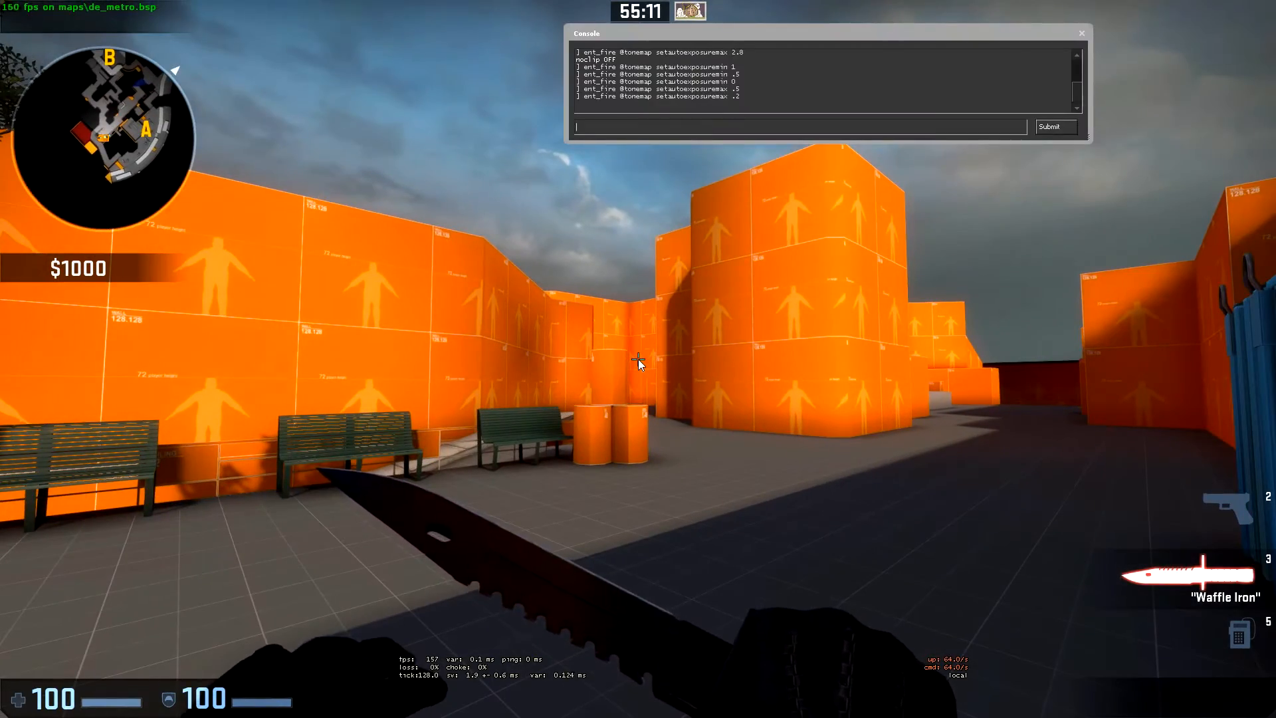
{"action": "key", "text": "BackSpace"}
{"action": "type", "text": "1"}
{"action": "key", "text": "Return"}
{"action": "key", "text": "Up"}
{"action": "type", "text": ".35"}
{"action": "key", "text": "Return"}
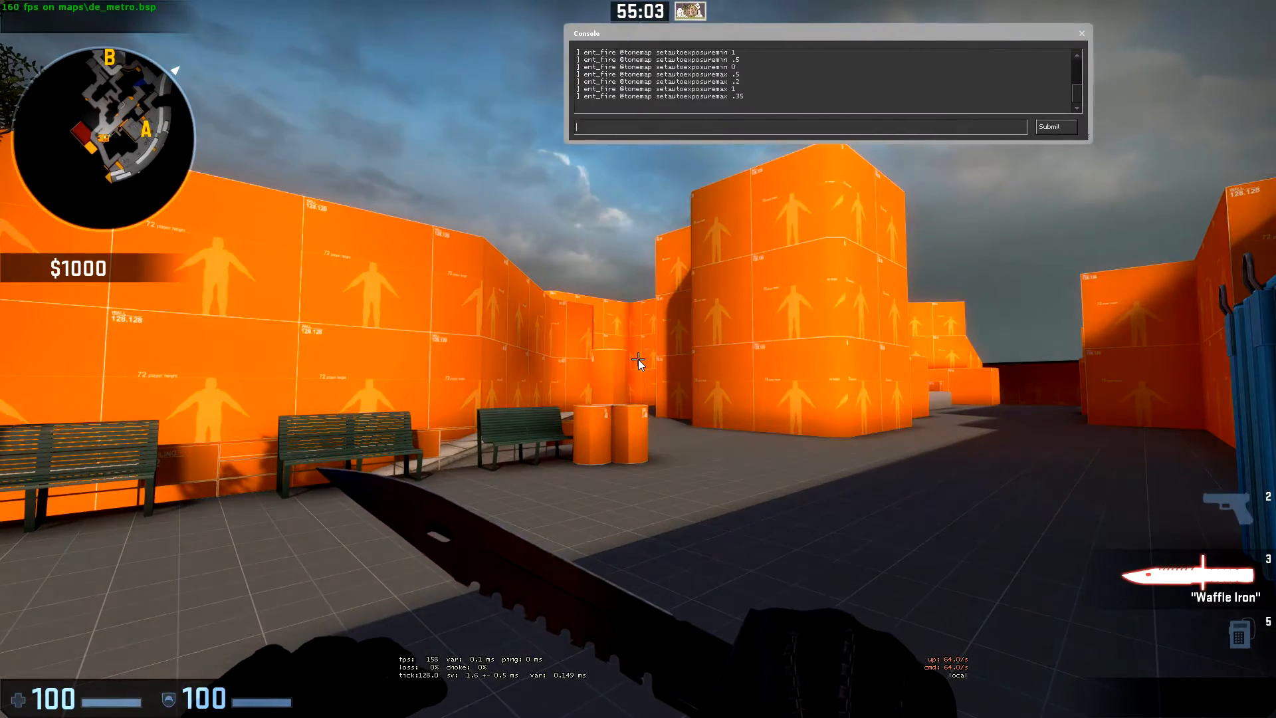
{"action": "left_click_drag", "start_coordinate": [743, 96], "coordinate": [656, 96]}
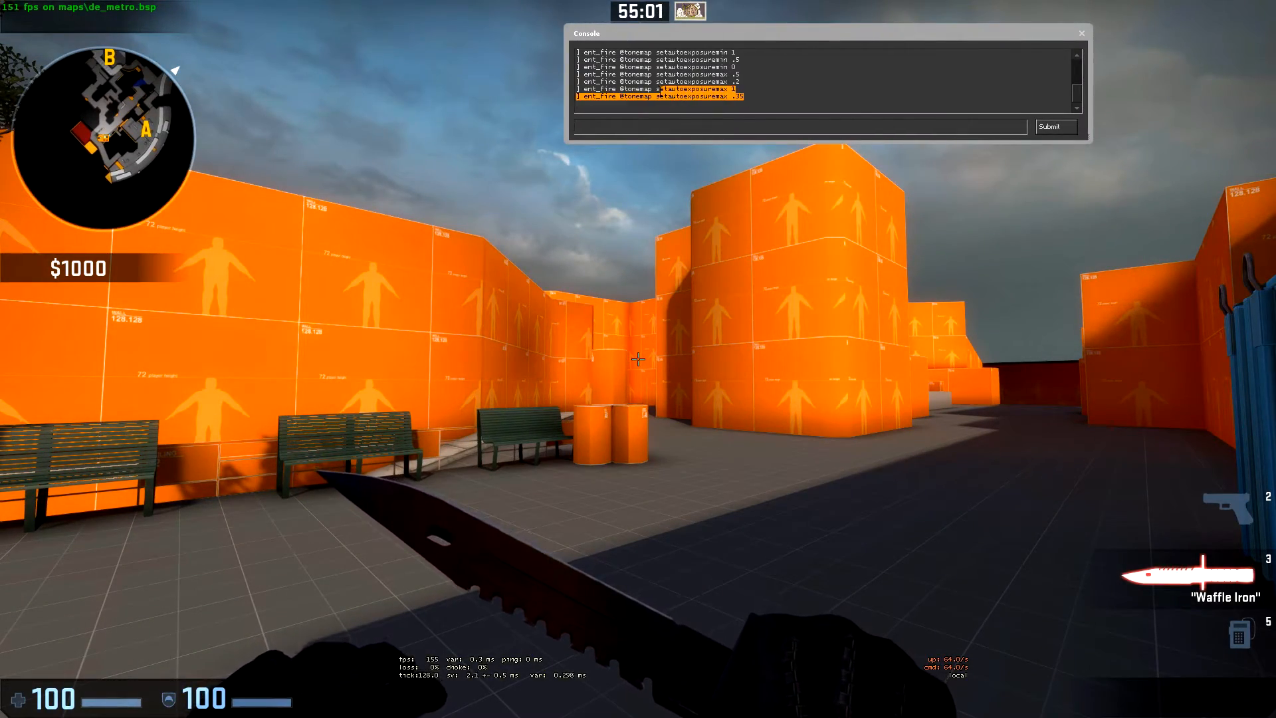
{"action": "left_click", "coordinate": [743, 127]}
{"action": "key", "text": "Up"}
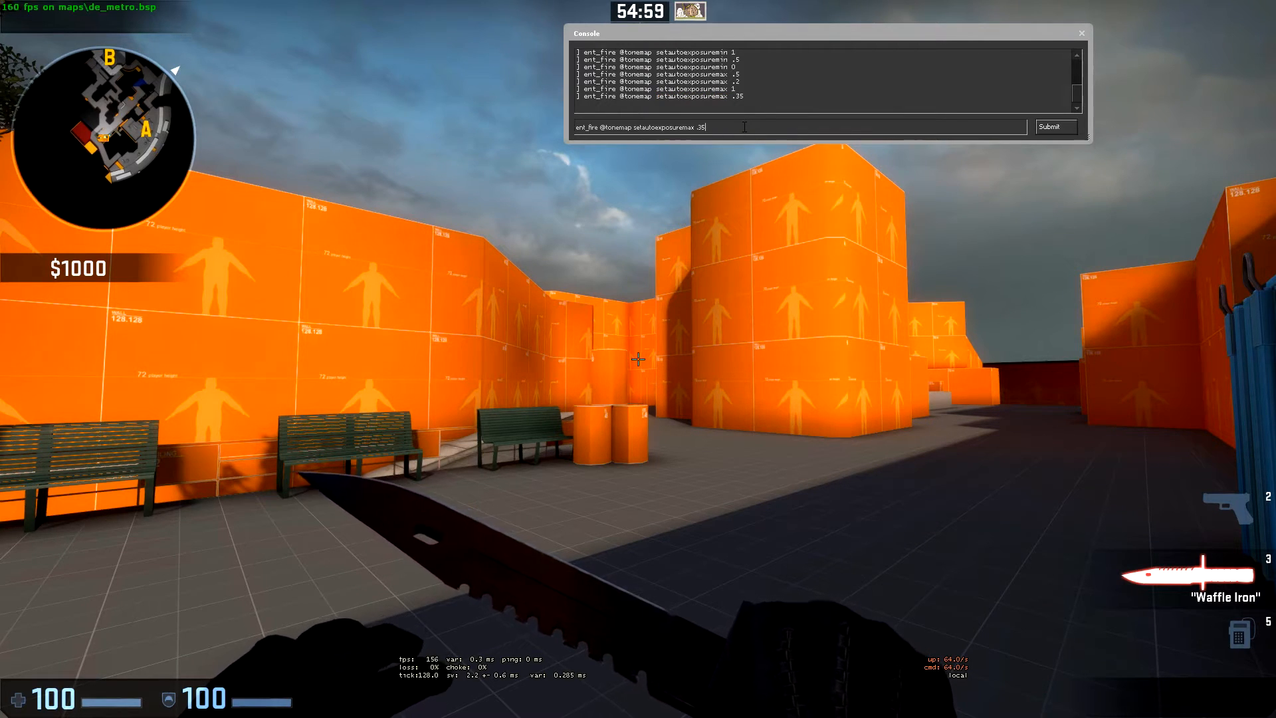
{"action": "key", "text": "Up"}
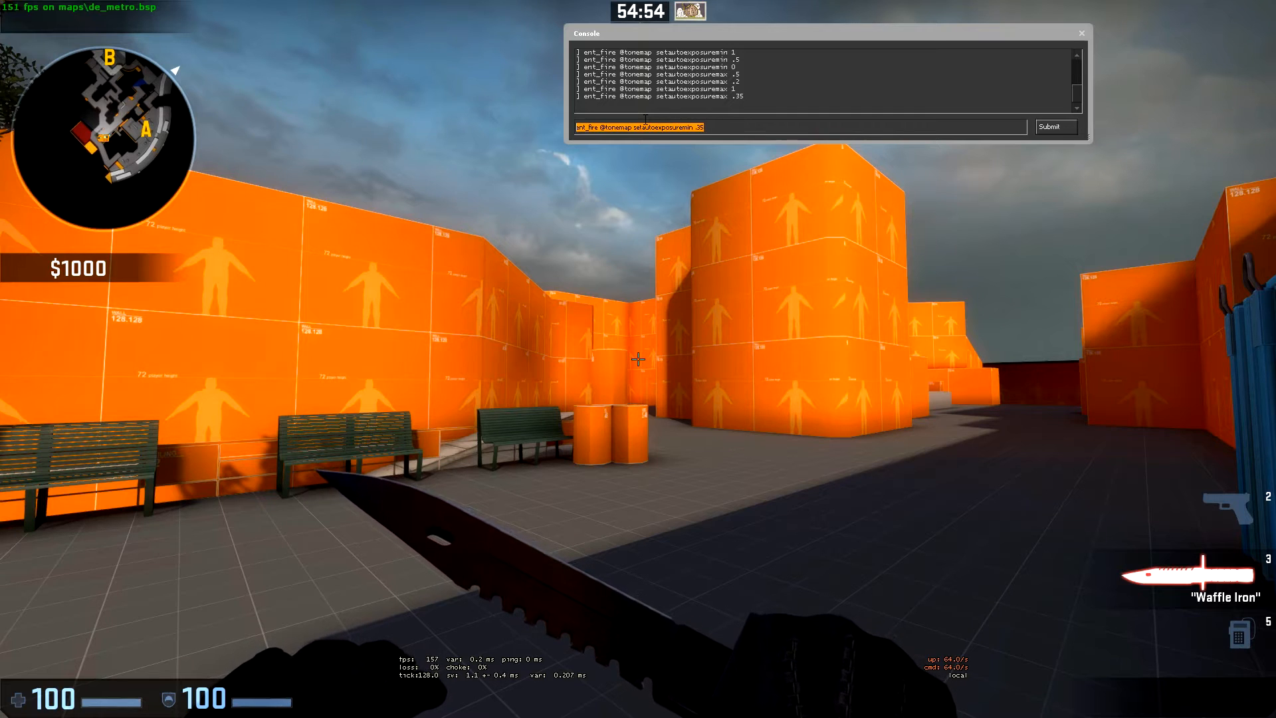
{"action": "left_click_drag", "start_coordinate": [706, 126], "coordinate": [636, 127]}
{"action": "key", "text": "Return"}
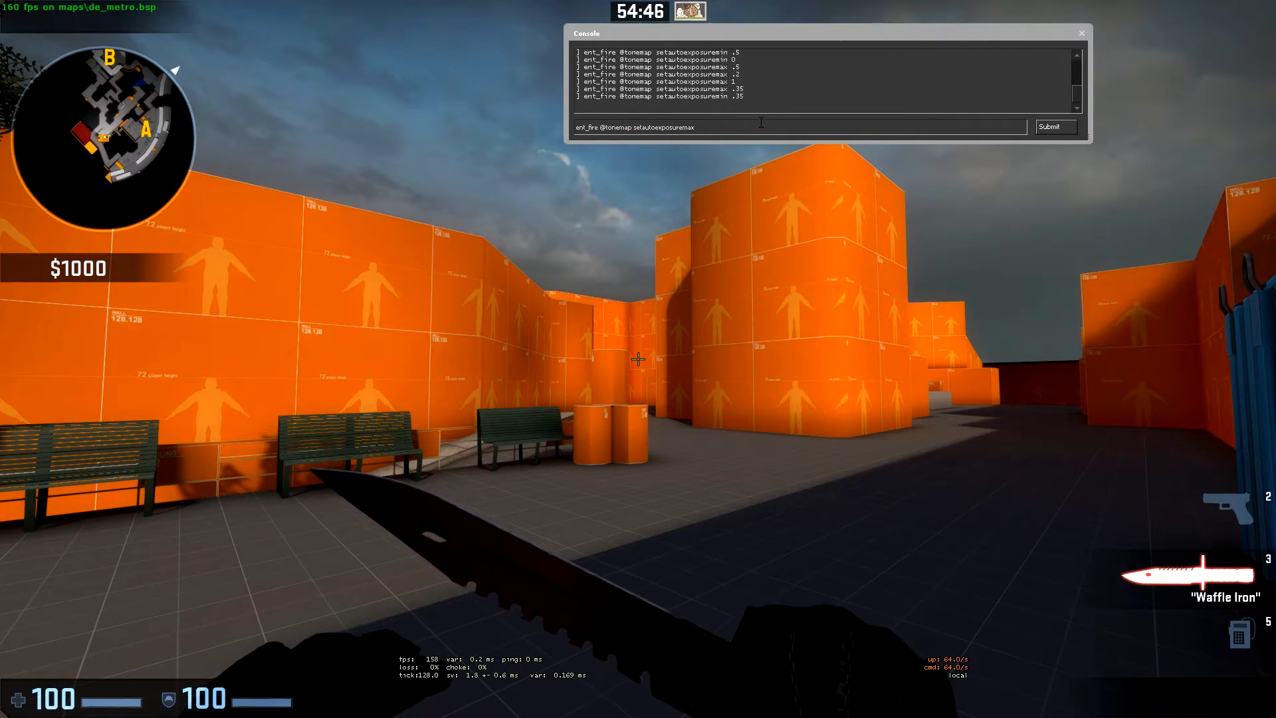
{"action": "type", "text": "2."}
{"action": "key", "text": "Return"}
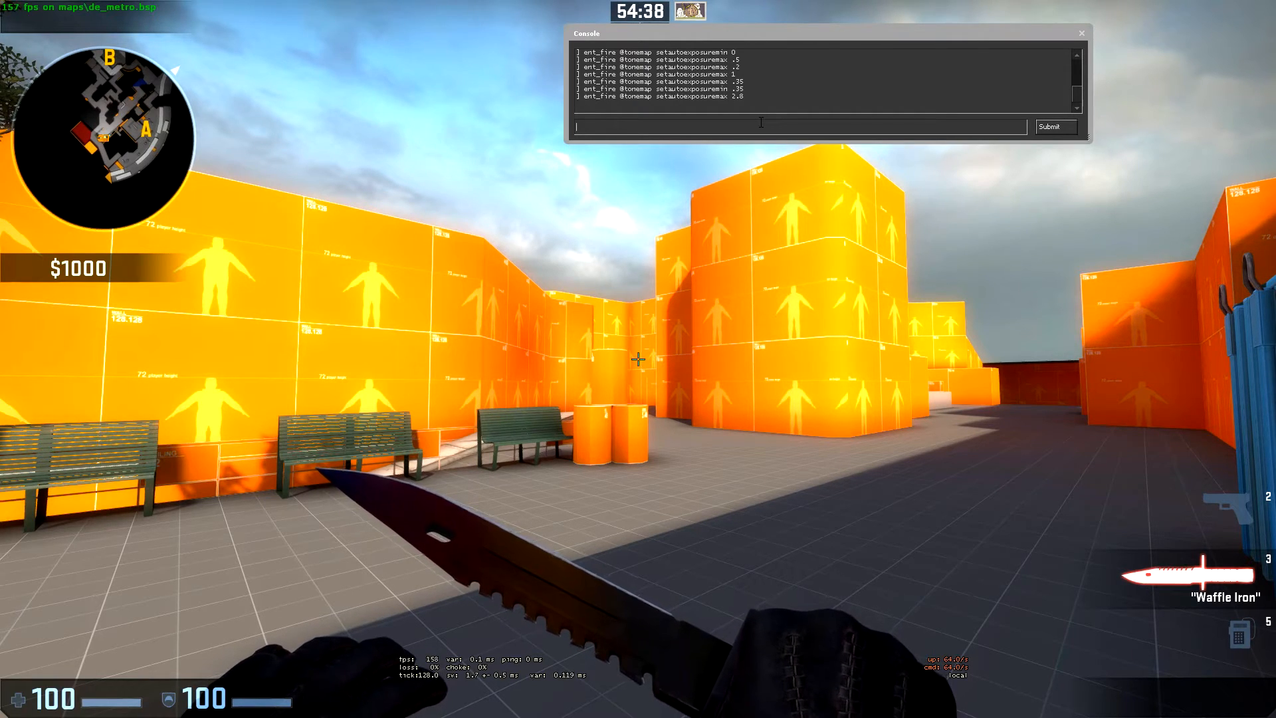
{"action": "type", "text": "ent_fire @tonemap "}
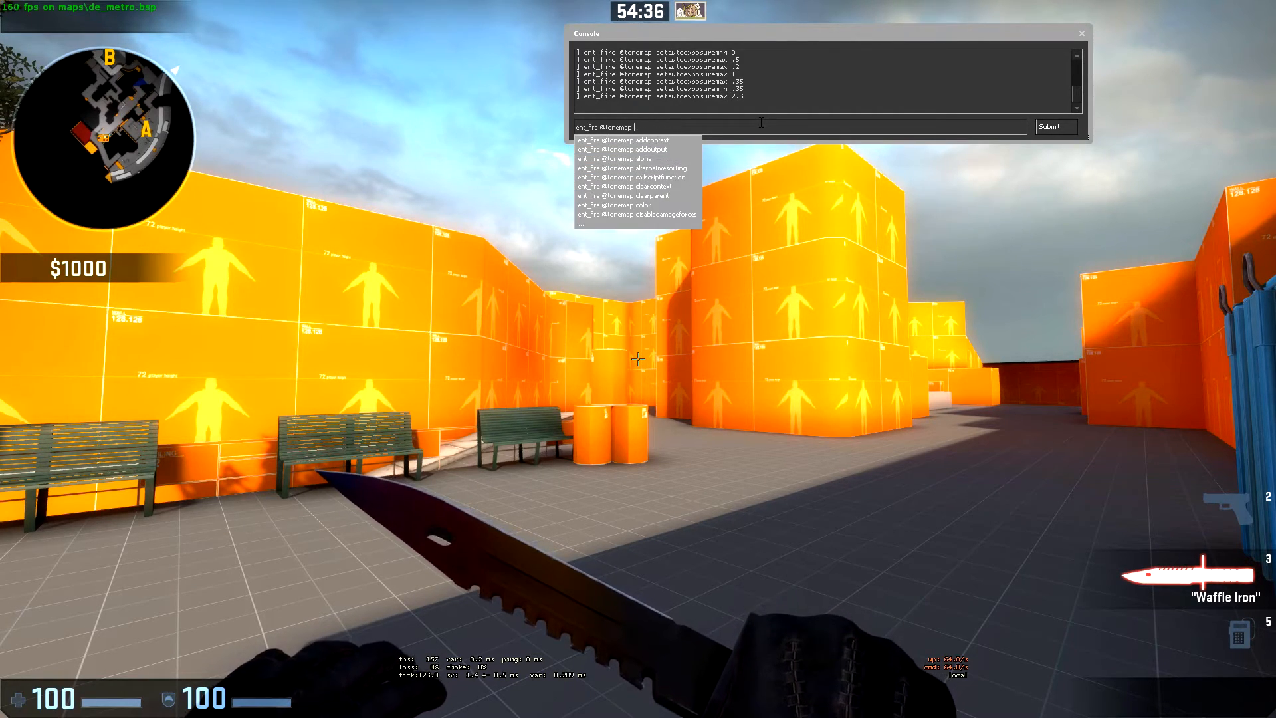
{"action": "type", "text": "setbloomscale"}
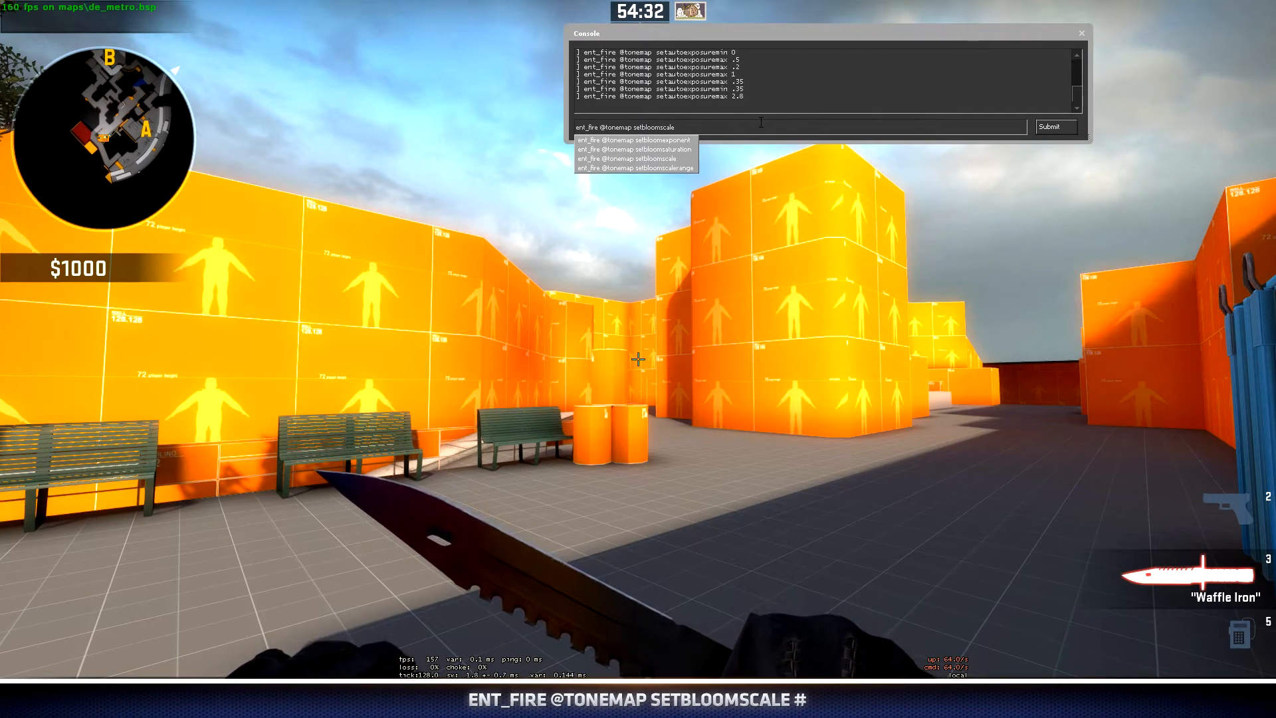
{"action": "type", "text": " 100"}
{"action": "key", "text": "Return"}
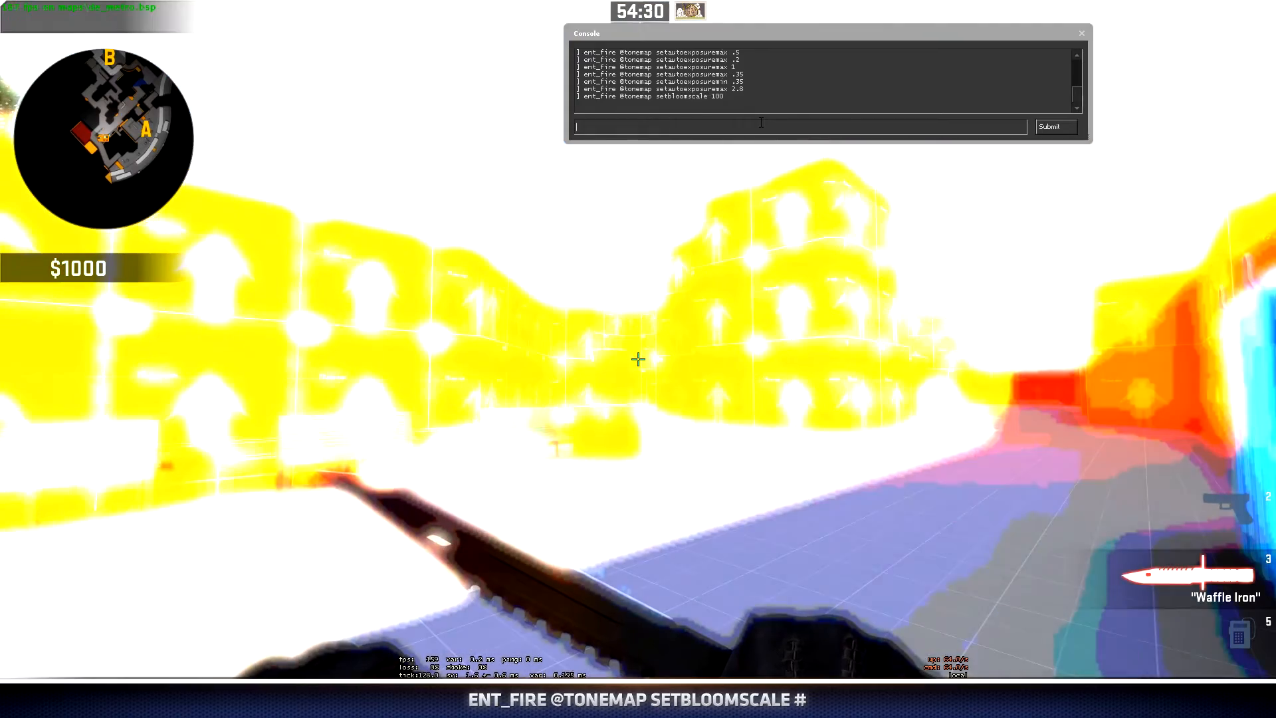
{"action": "type", "text": "ent_fire @tonemap setbloomscale 100"}
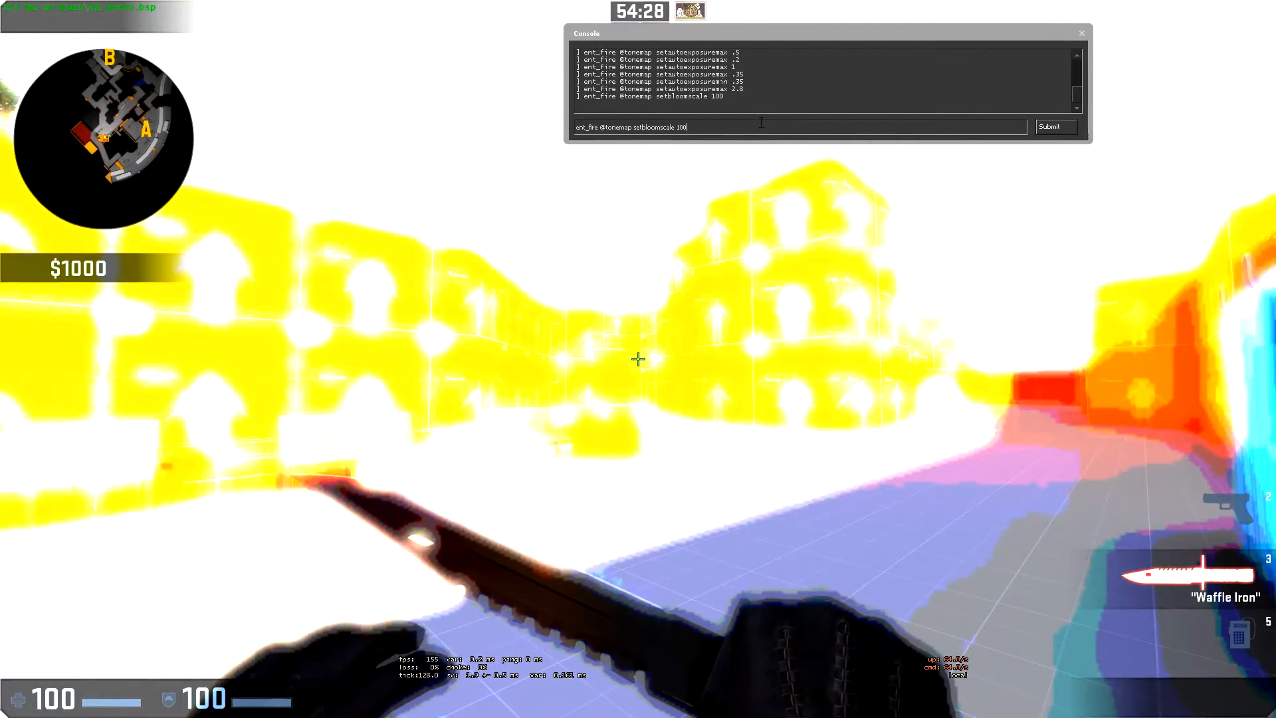
{"action": "type", "text": "1"}
{"action": "key", "text": "Return"}
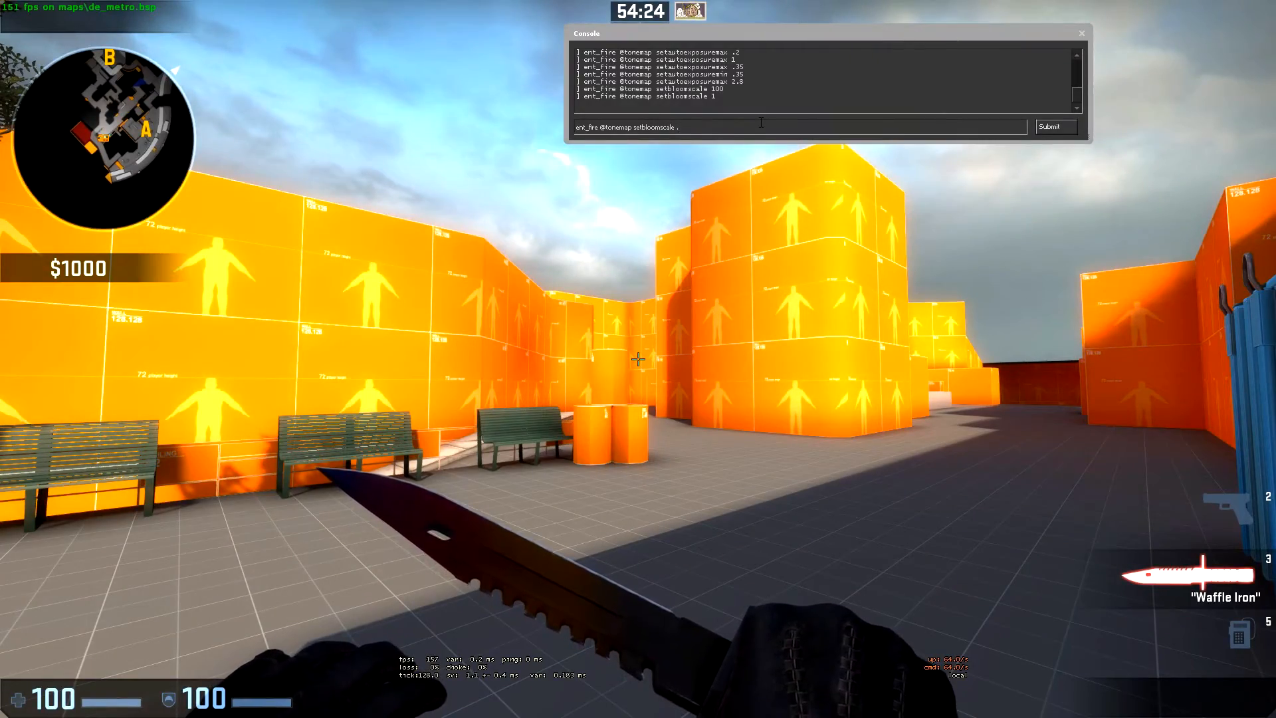
{"action": "type", "text": "3"}
{"action": "key", "text": "Return"}
{"action": "key", "text": "Up"}
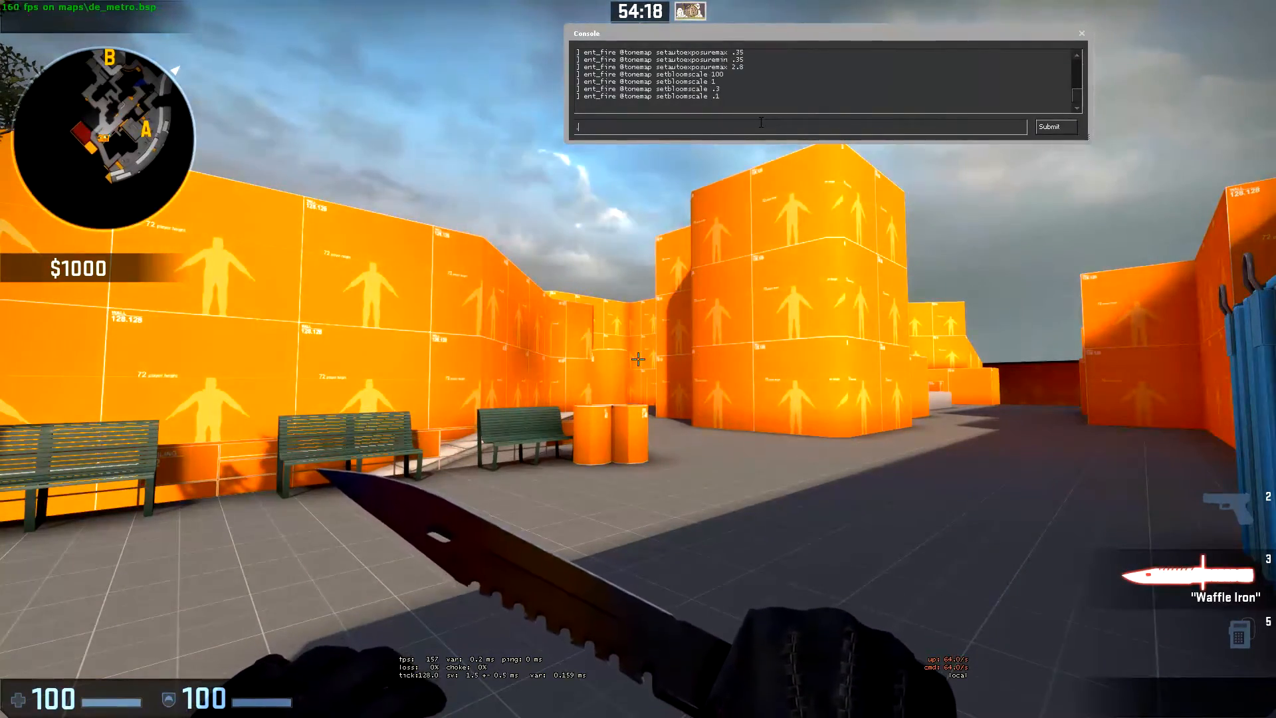
{"action": "key", "text": "Escape"}
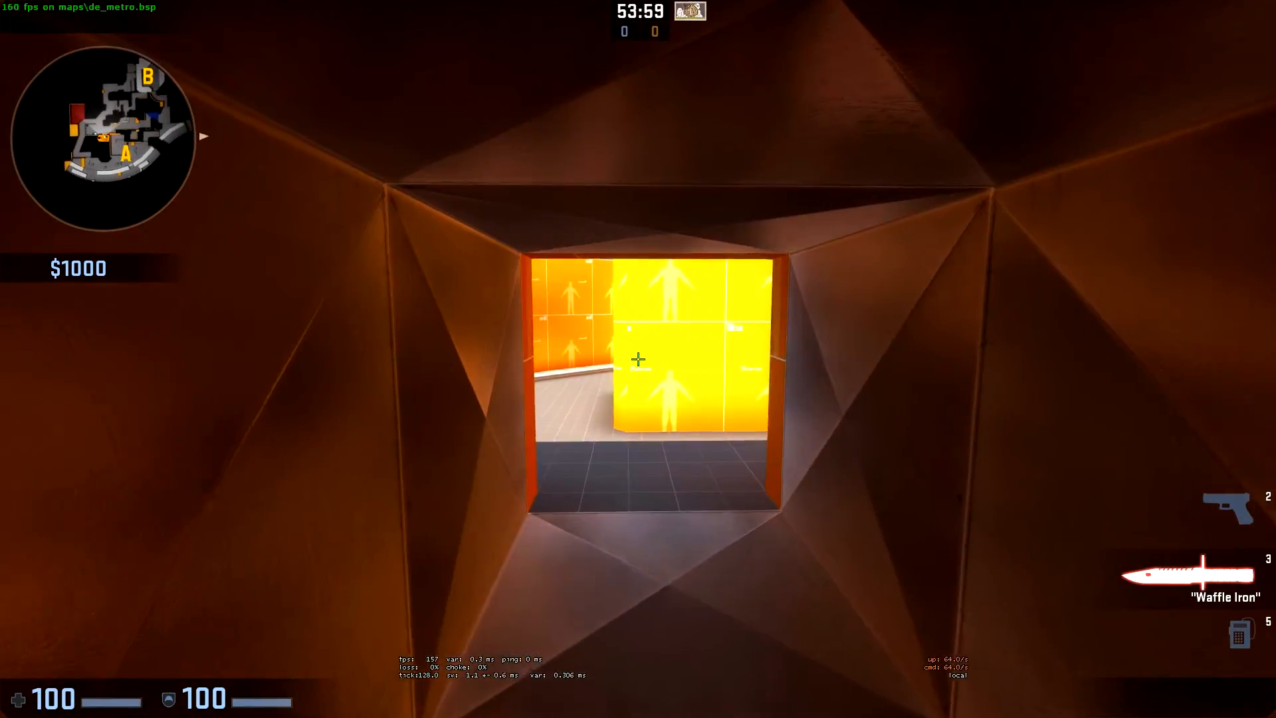
{"action": "key", "text": "grave"}
{"action": "key", "text": "Up"}
{"action": "key", "text": "Up"}
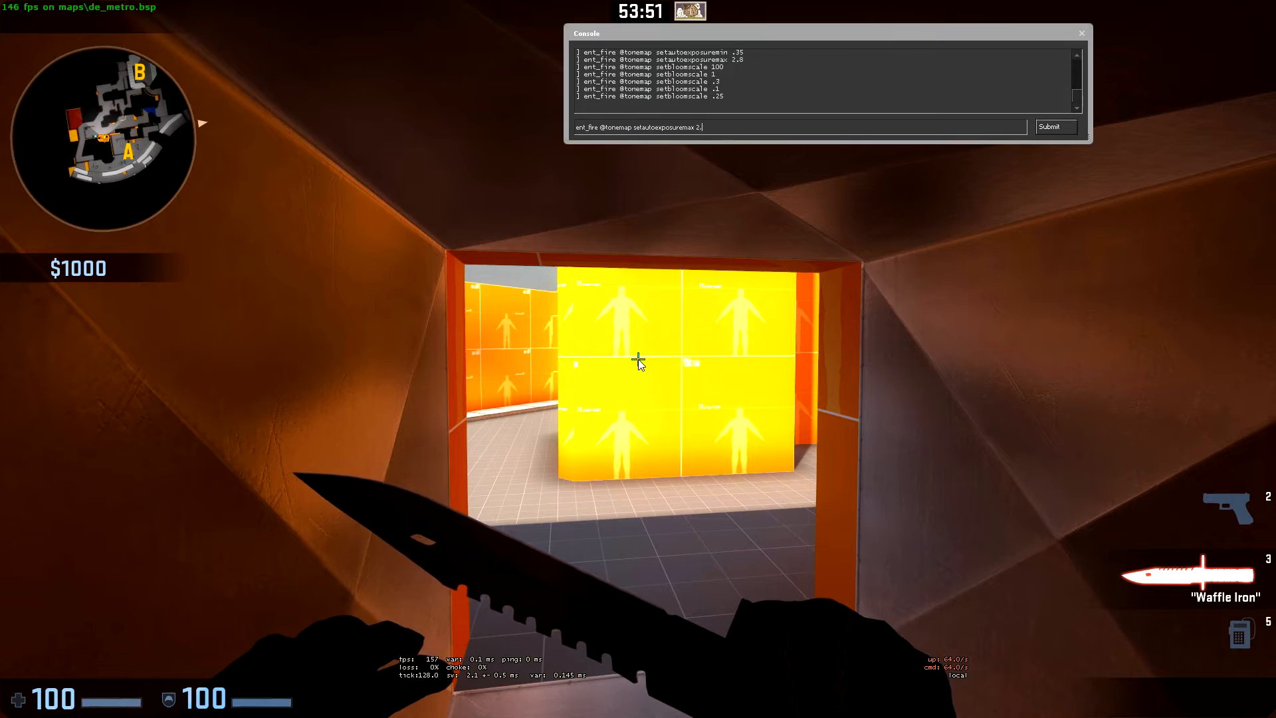
{"action": "type", "text": "2.25"}
- Test a maximum auto-exposure of 2.25, then return it to 2
{"action": "key", "text": "Return"}
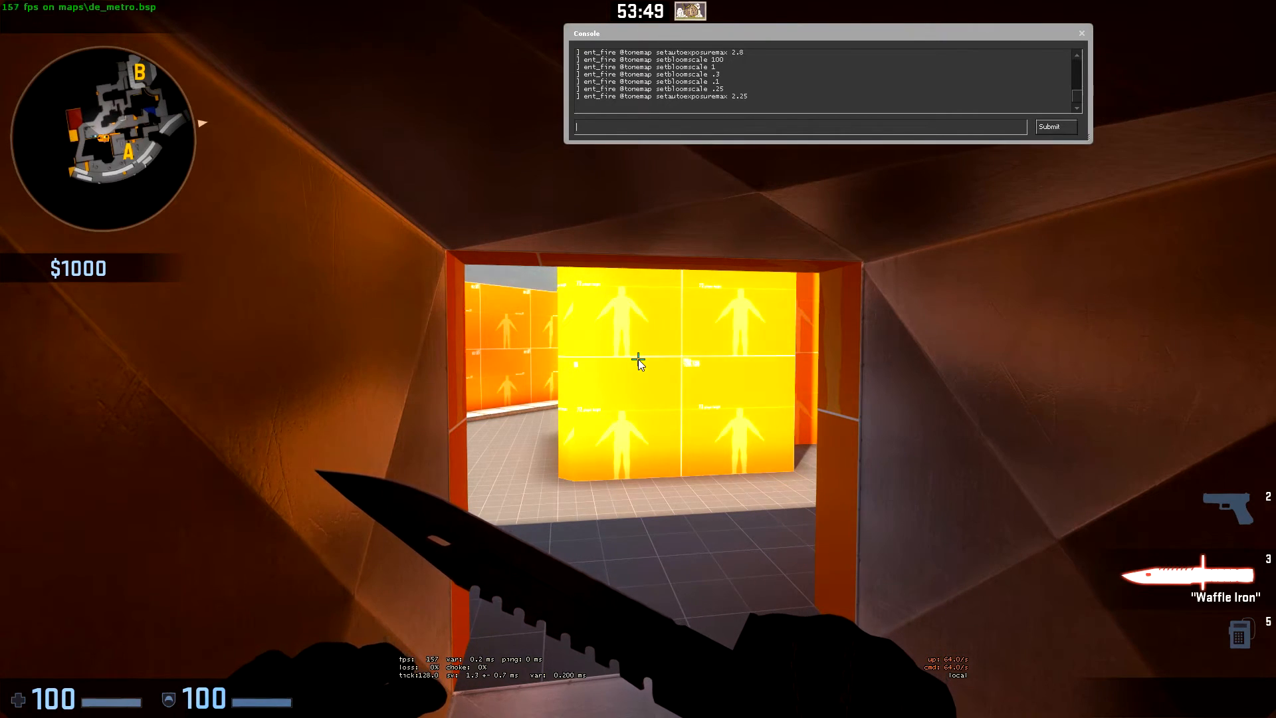
{"action": "key", "text": "Up"}
{"action": "key", "text": "BackSpace"}
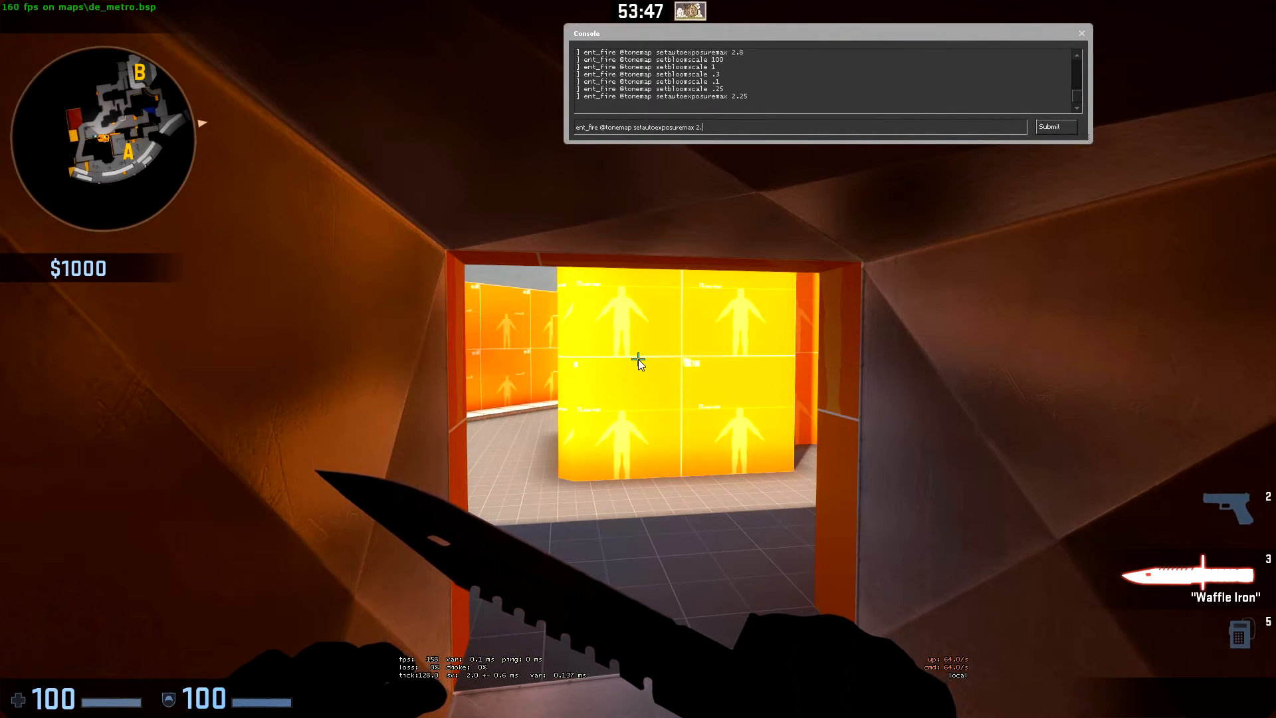
{"action": "type", "text": "25"}
{"action": "key", "text": "Return"}
{"action": "key", "text": "Up"}
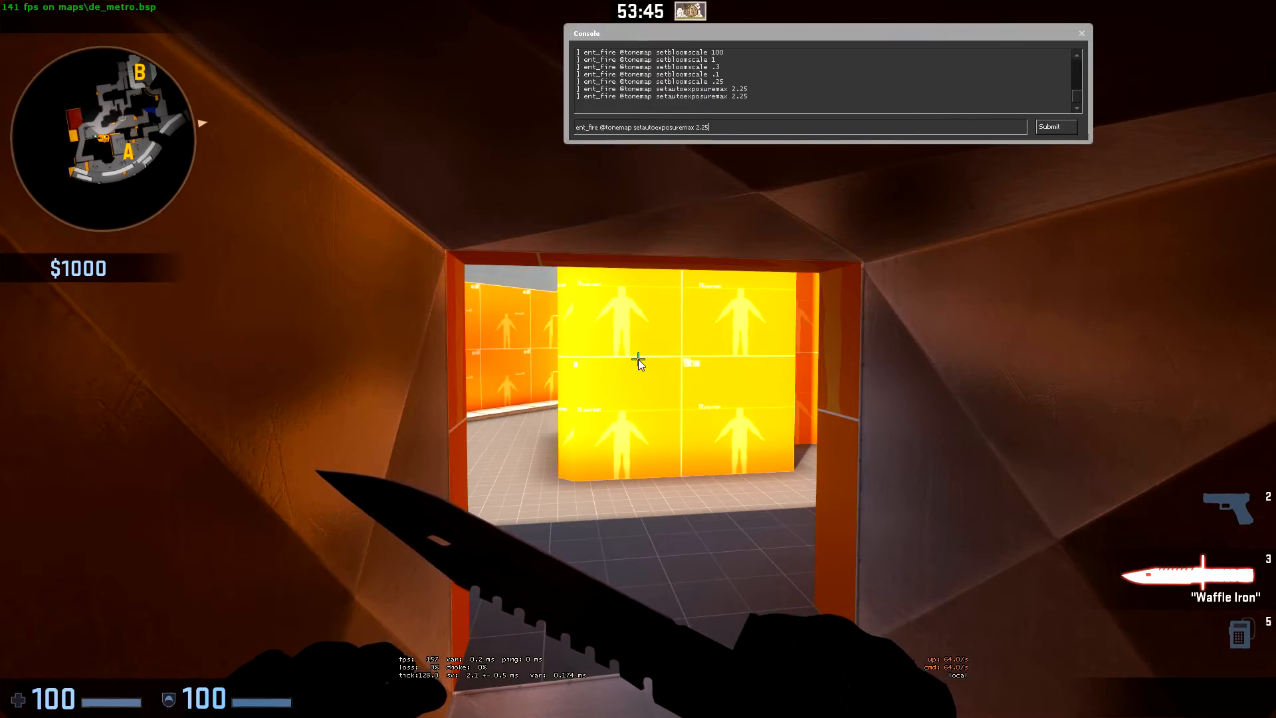
{"action": "key", "text": "Return"}
{"action": "key", "text": "grave"}
{"action": "key", "text": "grave"}
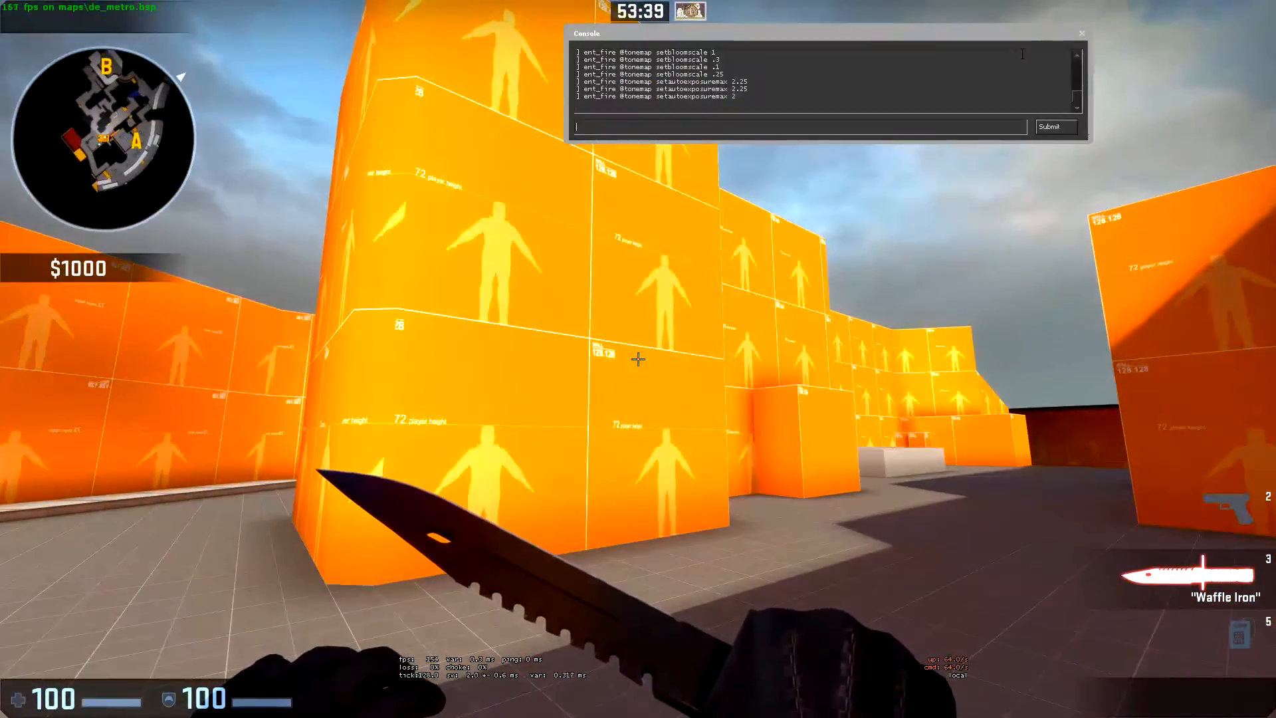
{"action": "left_click_drag", "start_coordinate": [655, 96], "coordinate": [736, 97]}
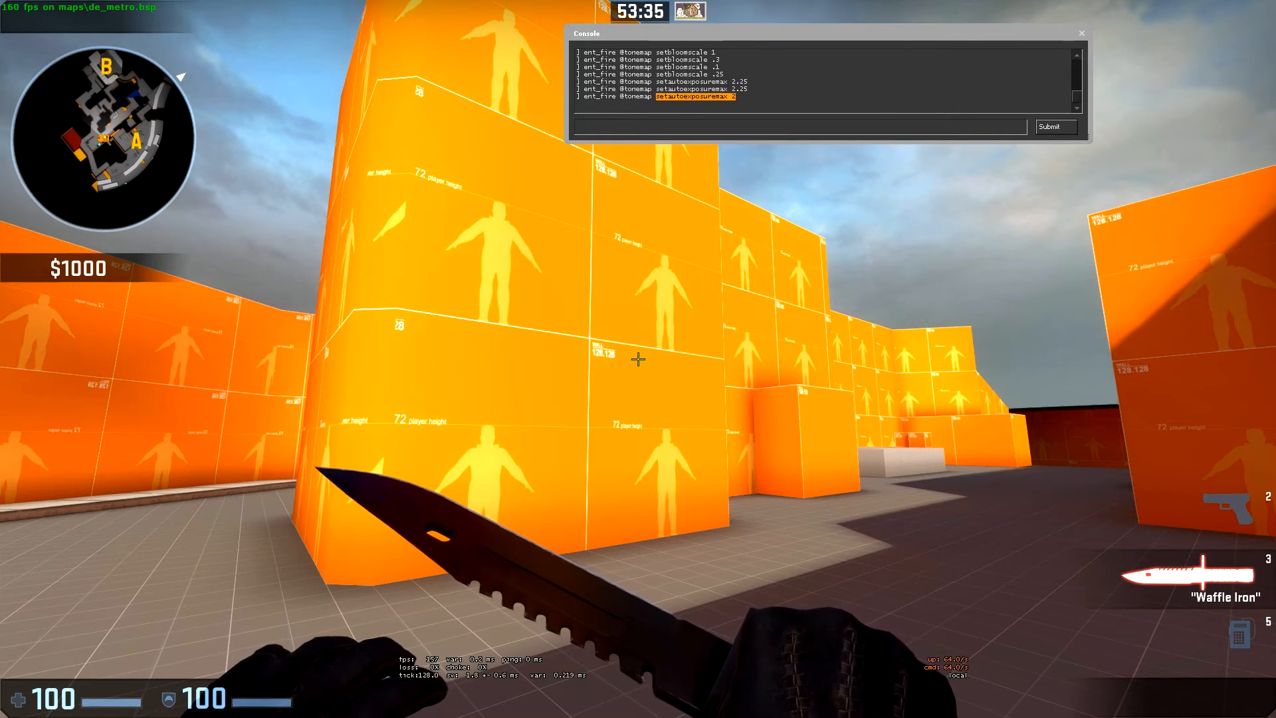
{"action": "left_click", "coordinate": [644, 127]}
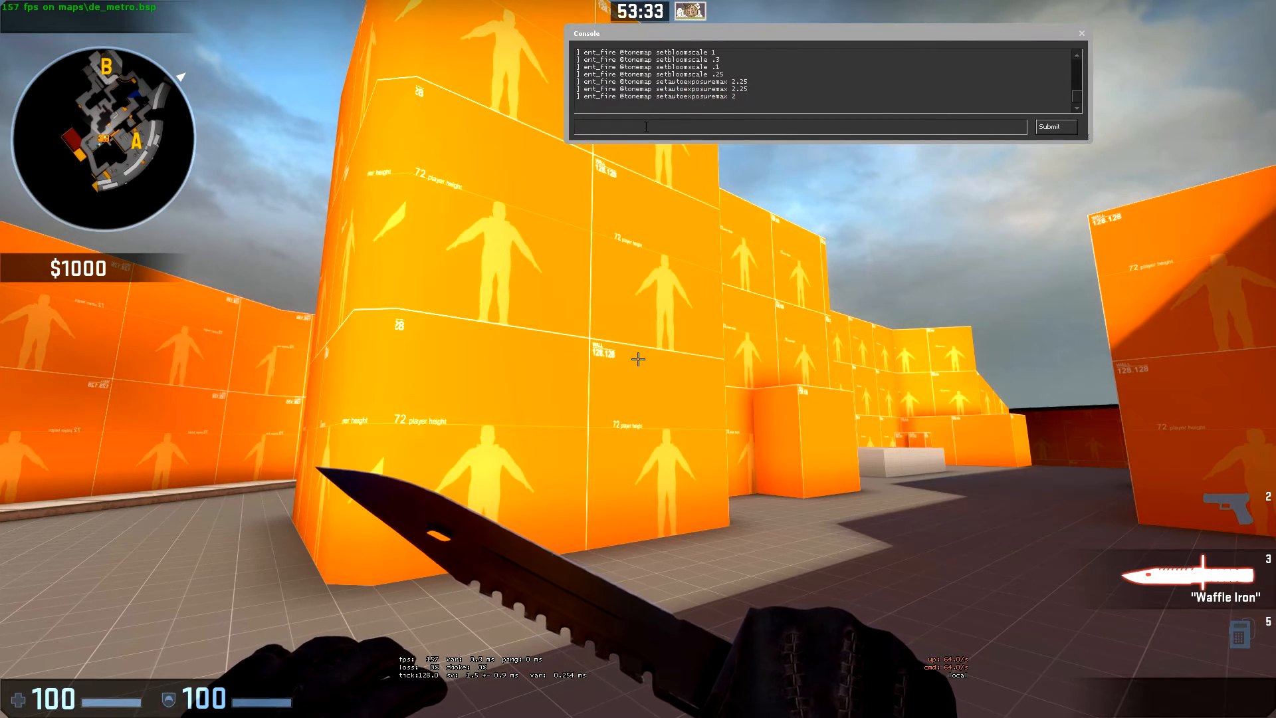
{"action": "key", "text": "Up"}
{"action": "key", "text": "BackSpace"}
{"action": "key", "text": "BackSpace"}
{"action": "key", "text": "BackSpace"}
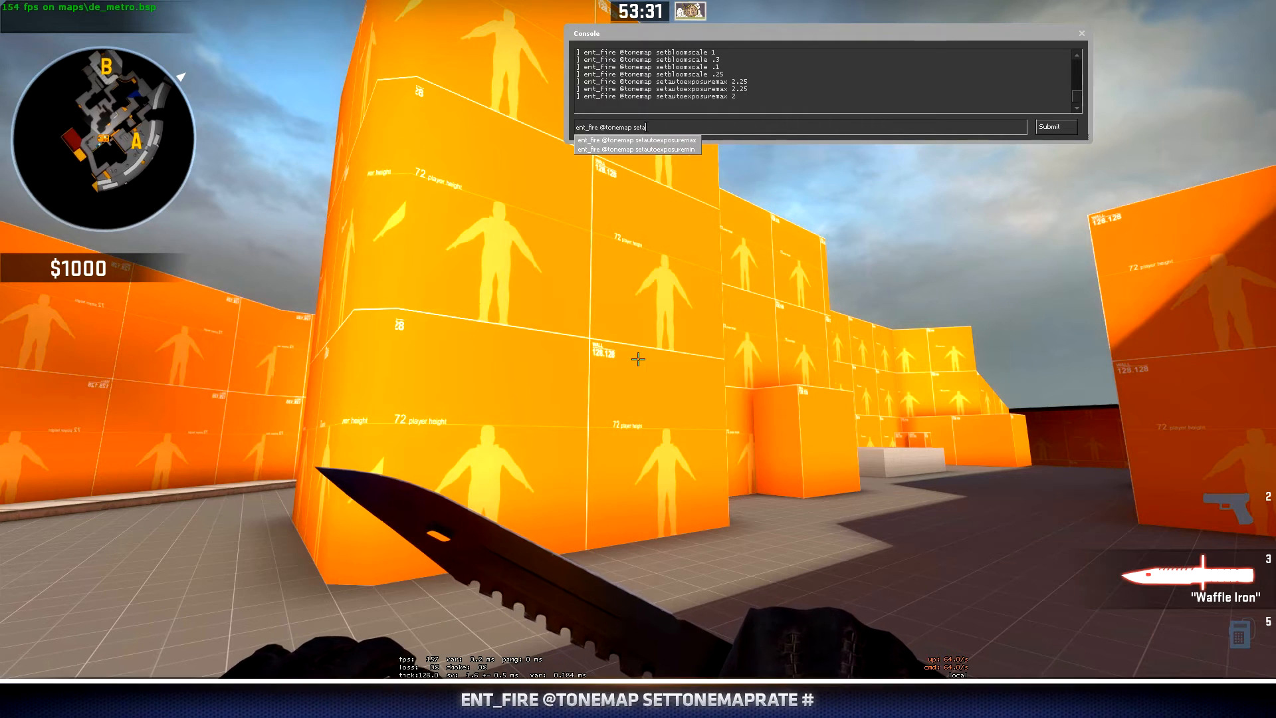
{"action": "type", "text": "tonemaprate"}
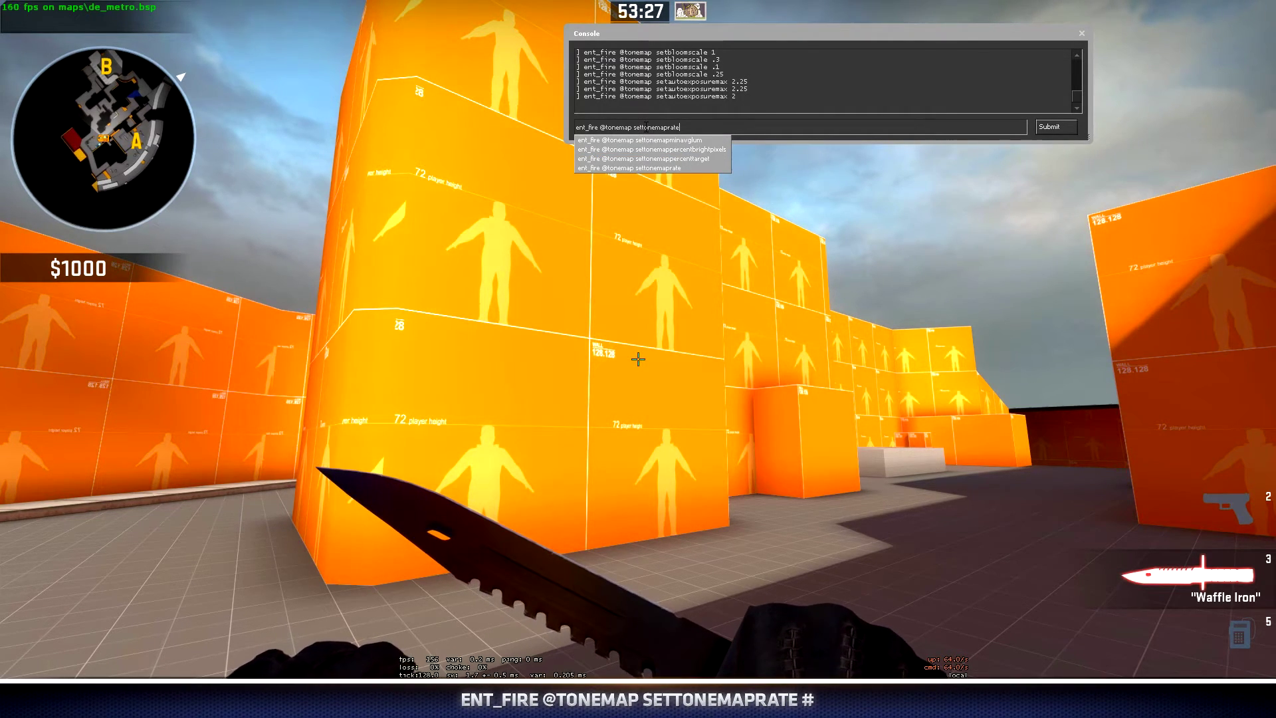
{"action": "key", "text": "Return"}
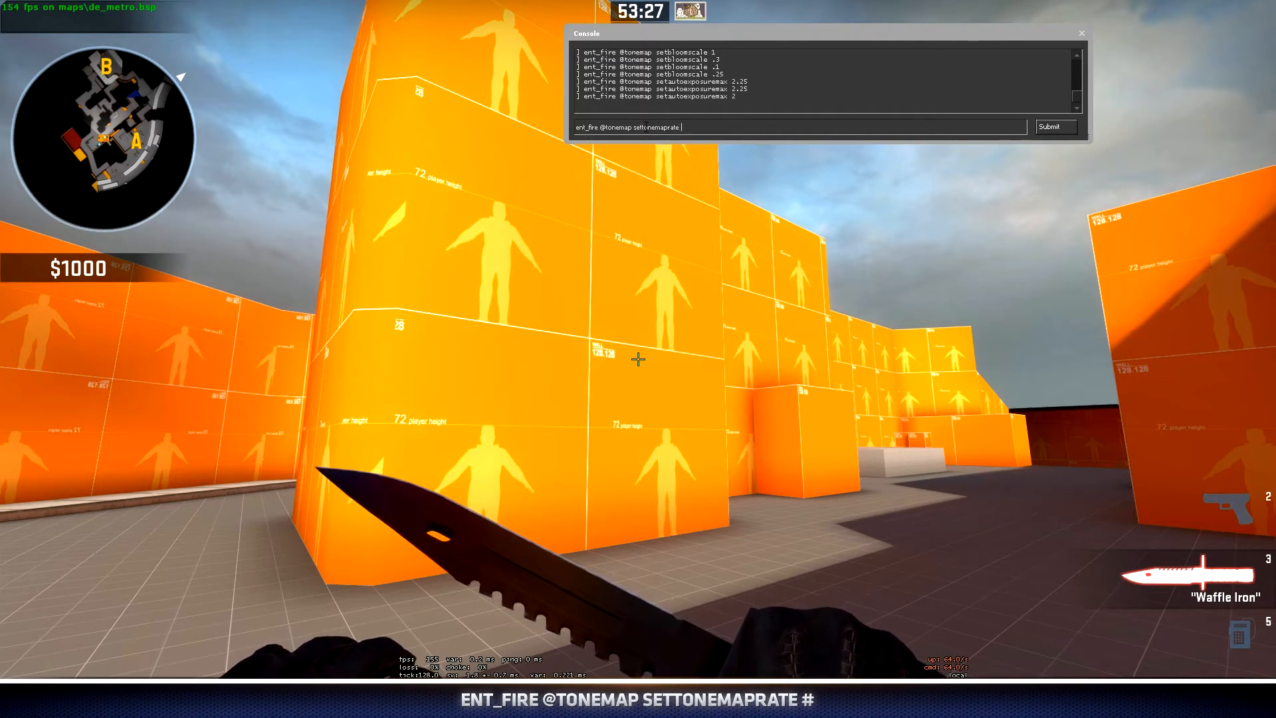
{"action": "key", "text": "Escape"}
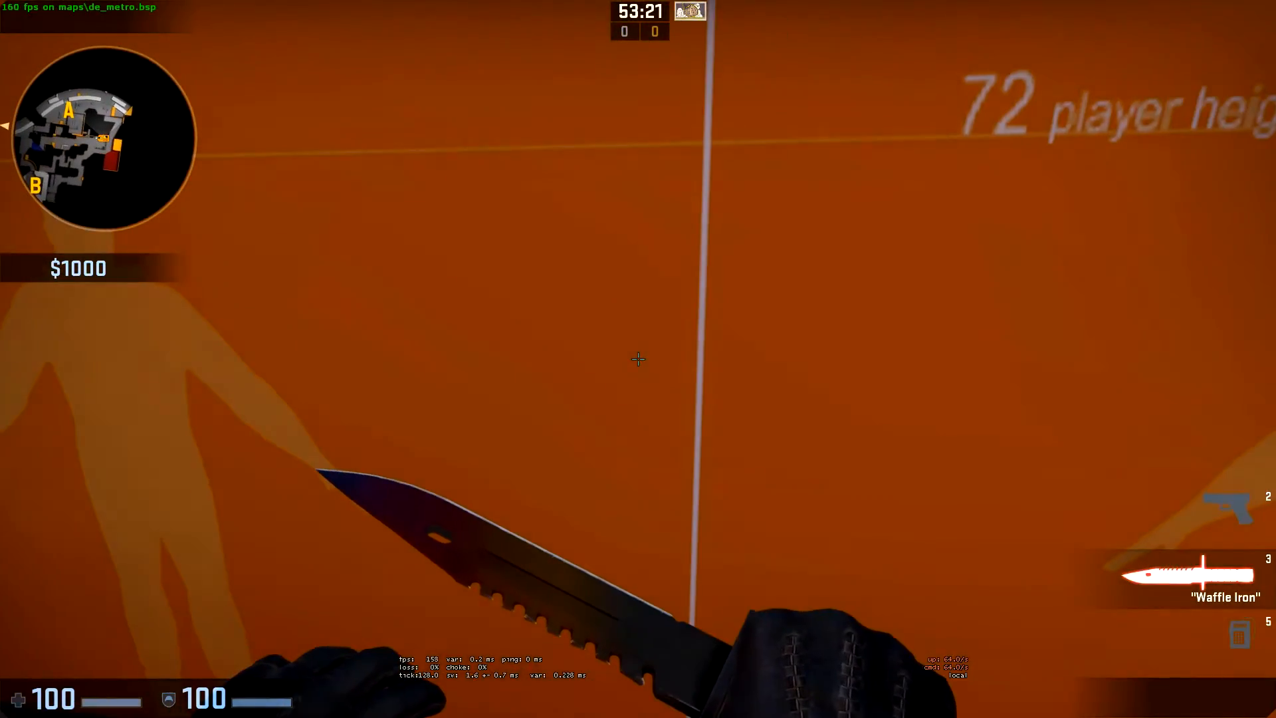
{"action": "key", "text": "grave"}
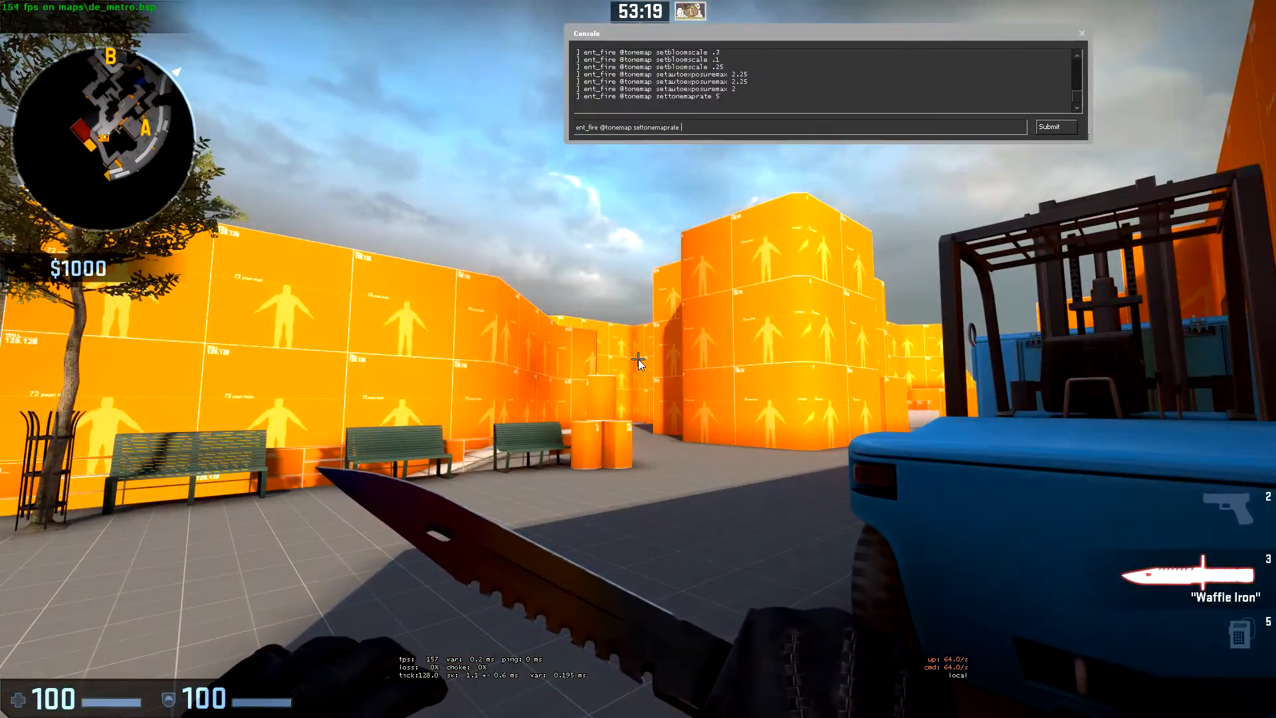
{"action": "key", "text": "Return"}
{"action": "key", "text": "grave"}
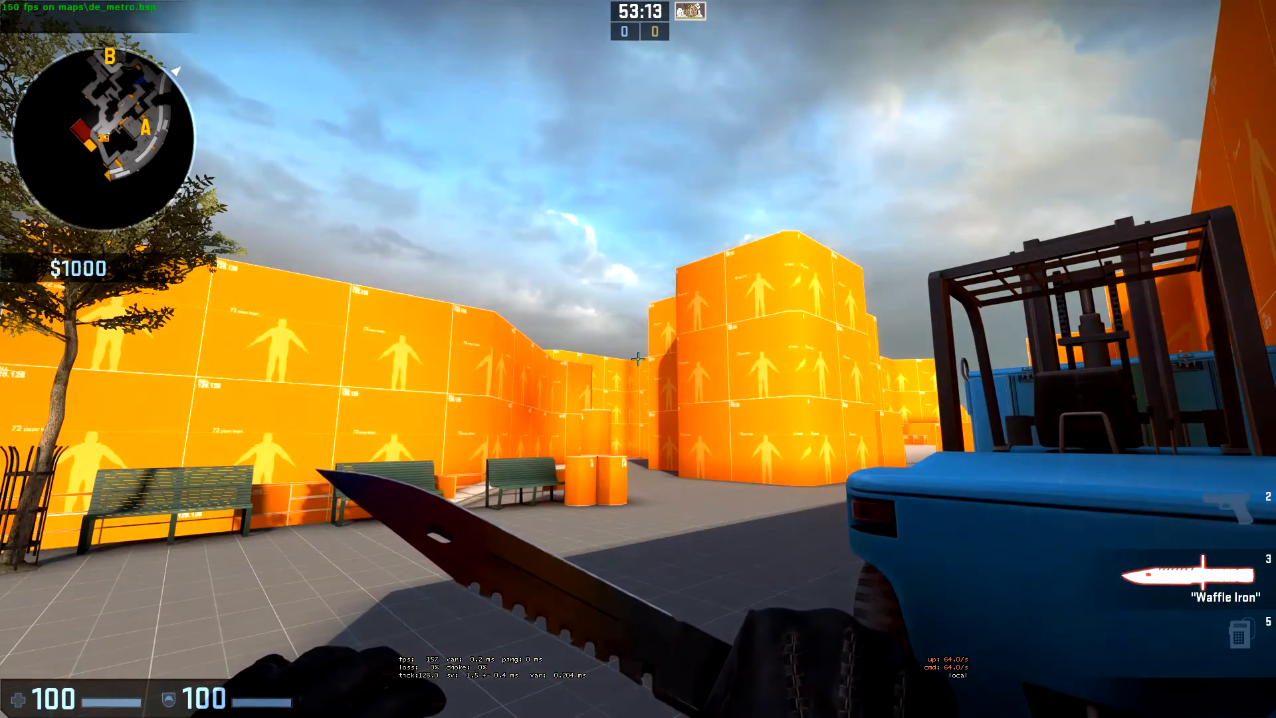
- Apply a tonemap rate of .35, then switch back to Hammer
{"action": "key", "text": "grave"}
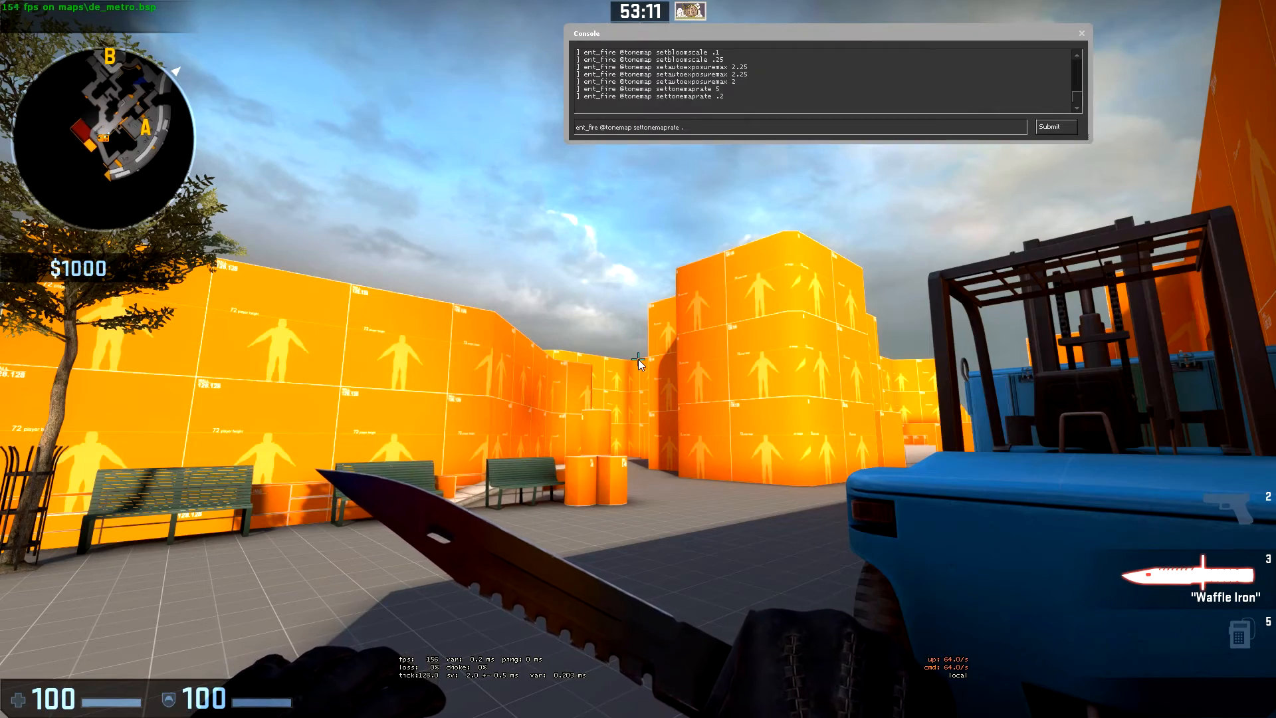
{"action": "type", "text": "35"}
{"action": "key", "text": "Return"}
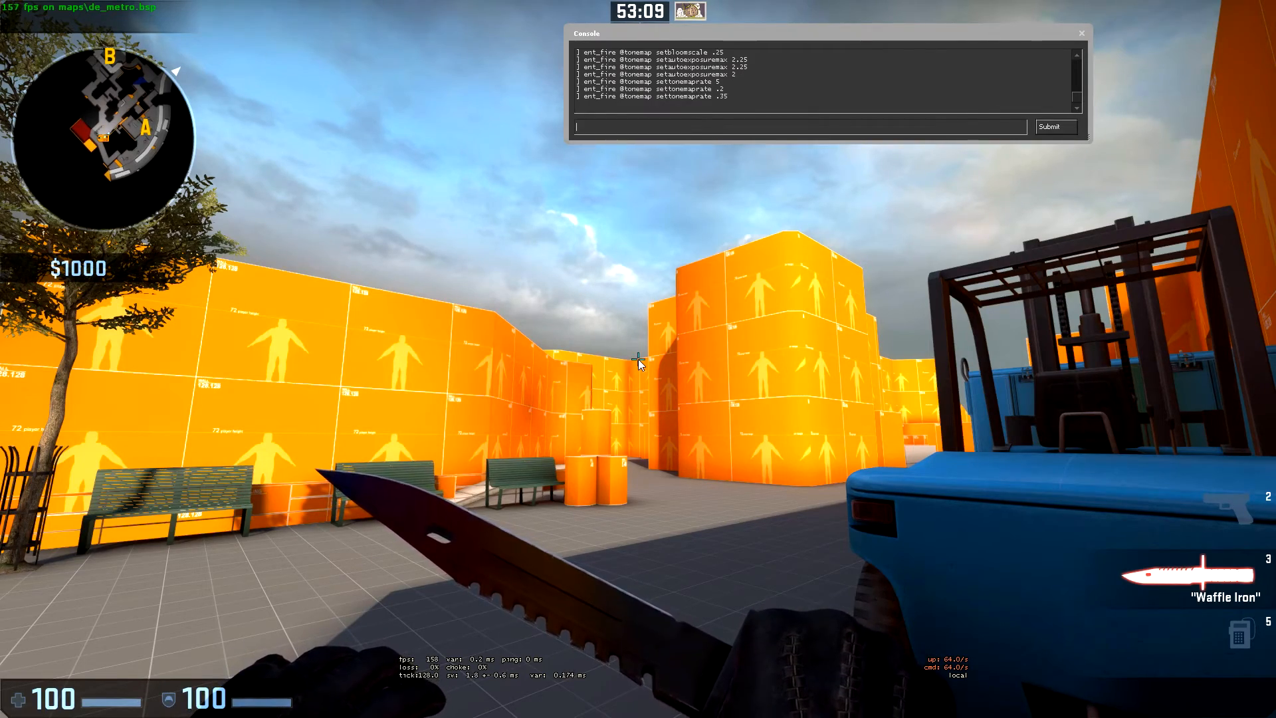
{"action": "key", "text": "alt+Tab"}
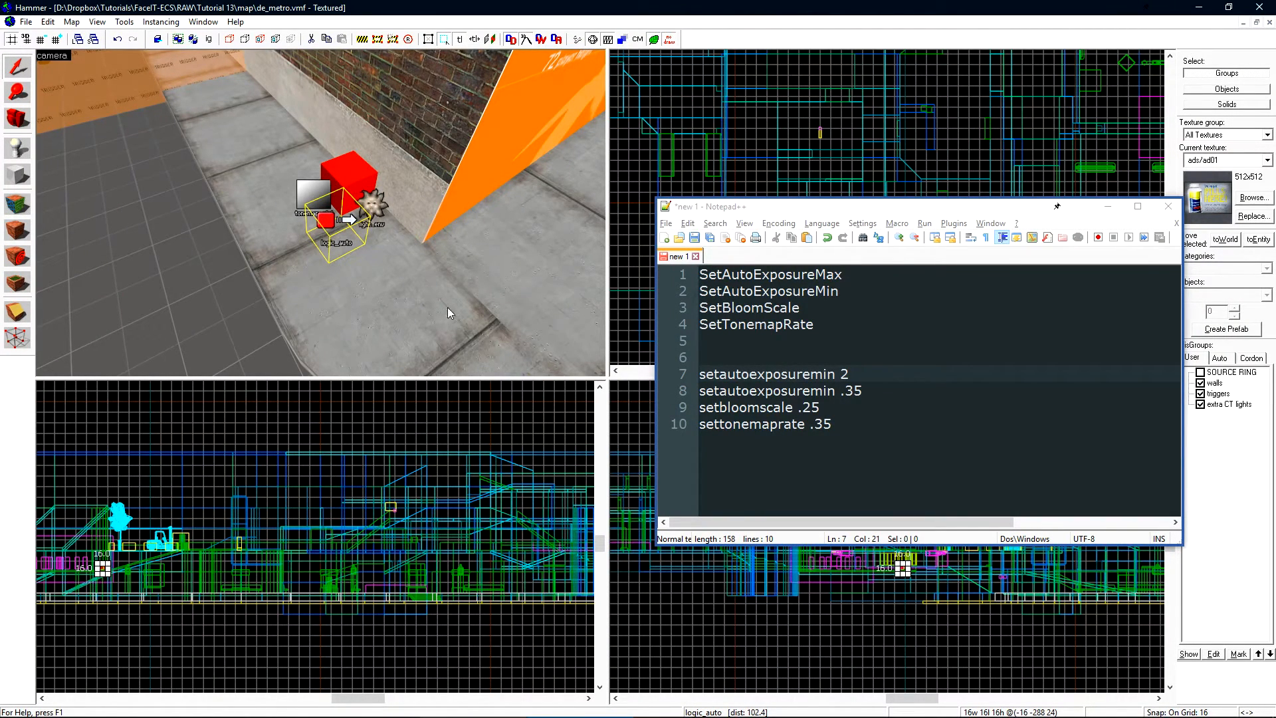
{"action": "double_click", "coordinate": [331, 226]}
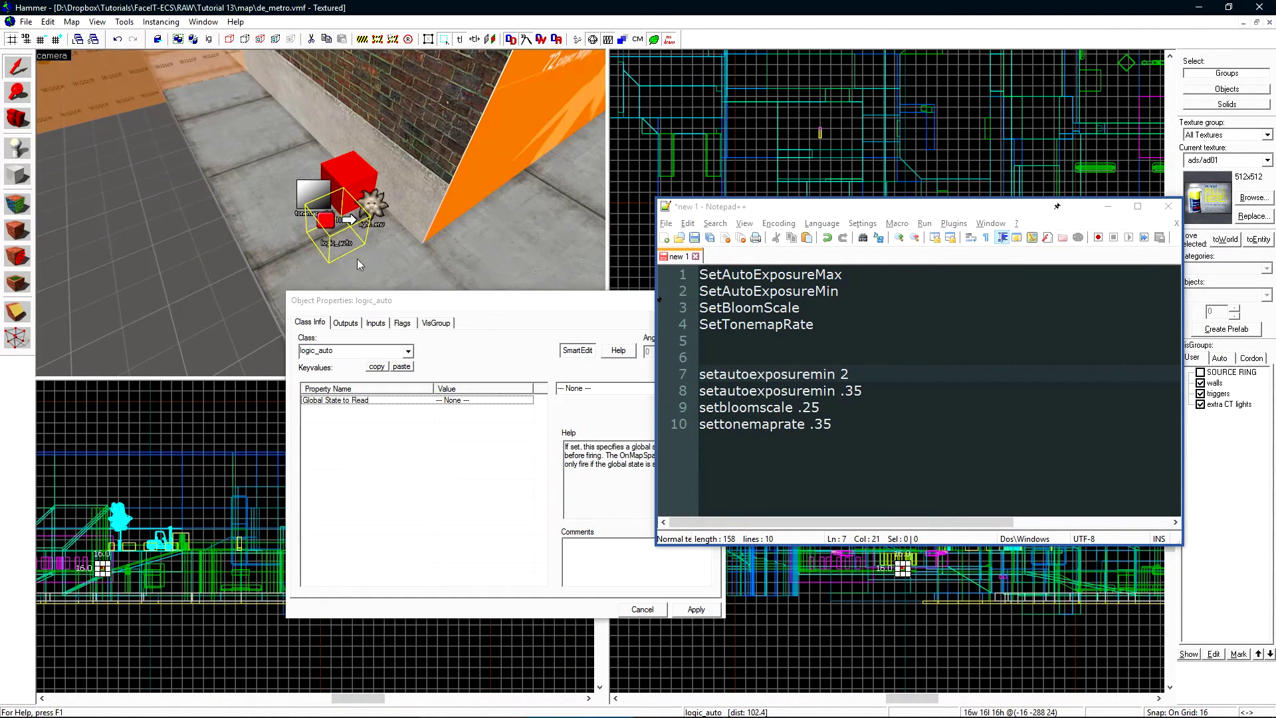
{"action": "left_click", "coordinate": [347, 323]}
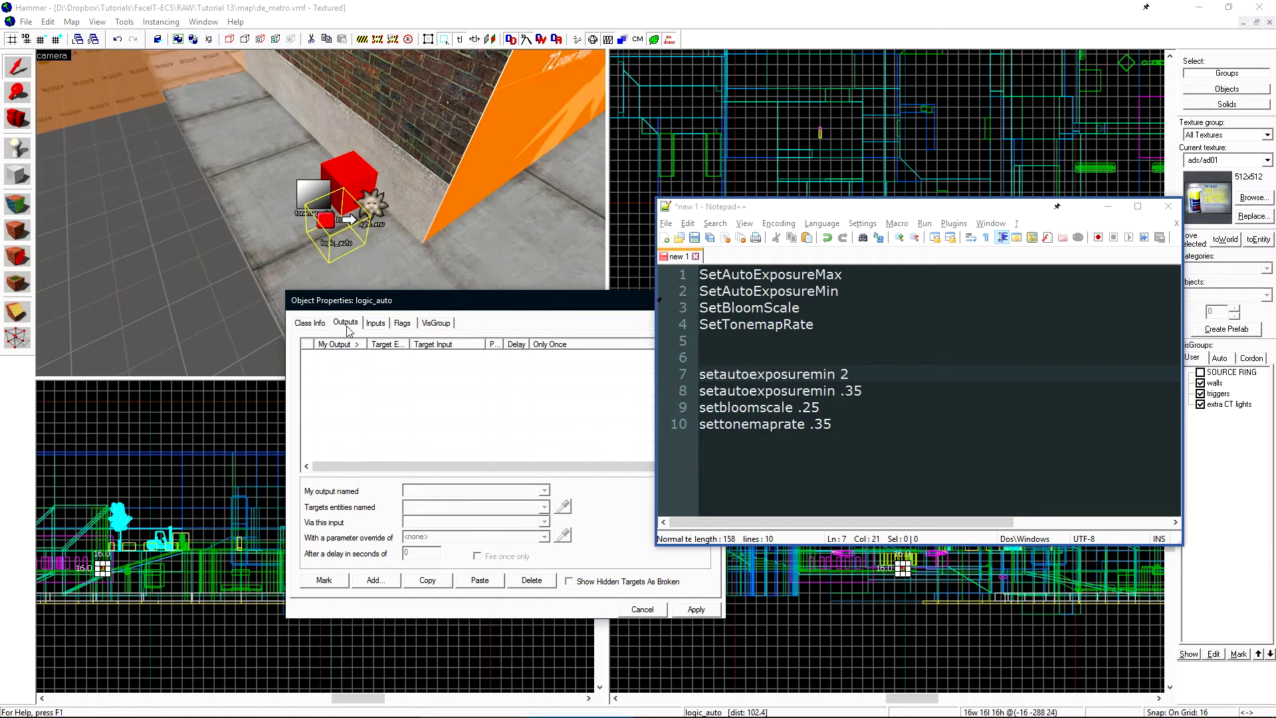
{"action": "left_click", "coordinate": [376, 581]}
{"action": "left_click", "coordinate": [545, 491]}
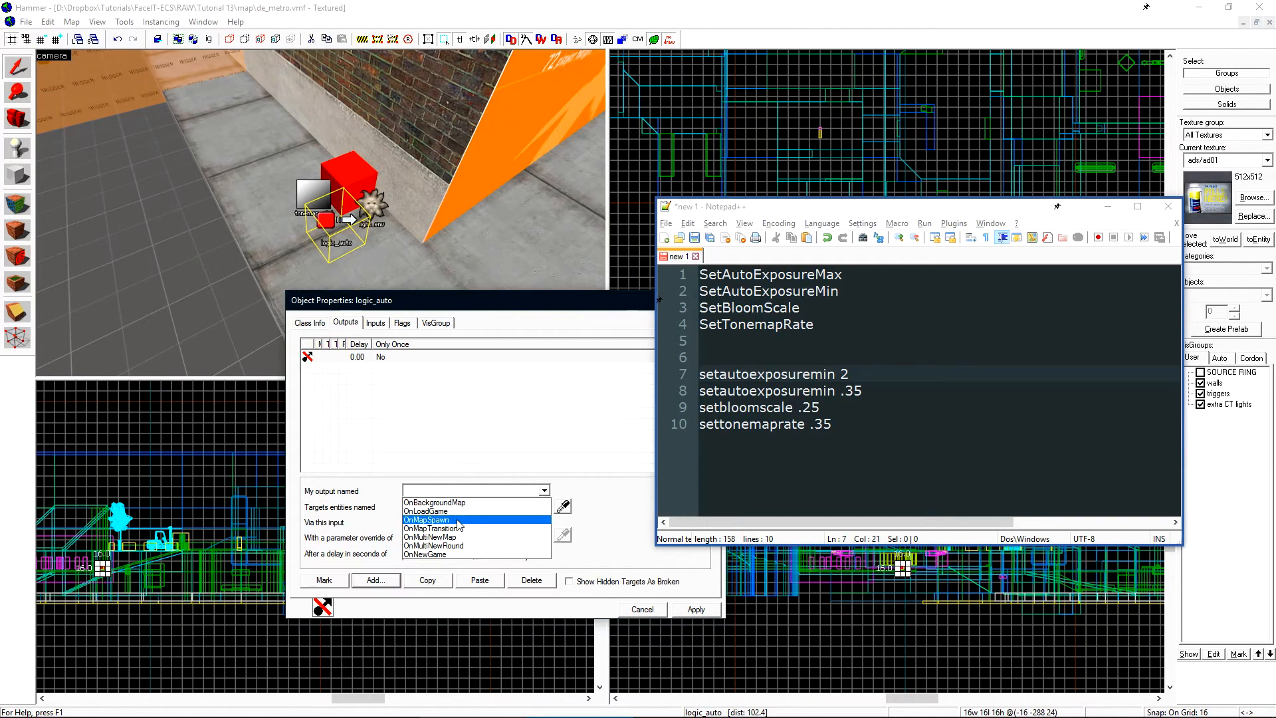
{"action": "left_click", "coordinate": [429, 520]}
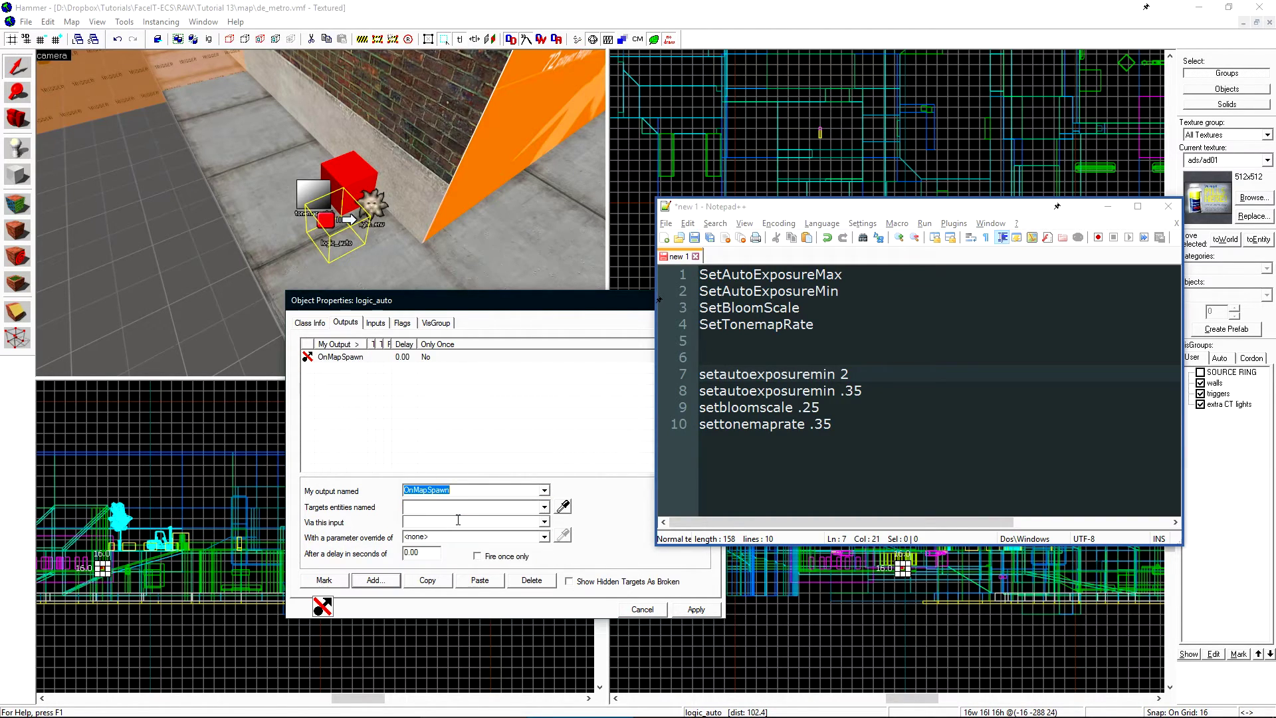
{"action": "left_click", "coordinate": [546, 507]}
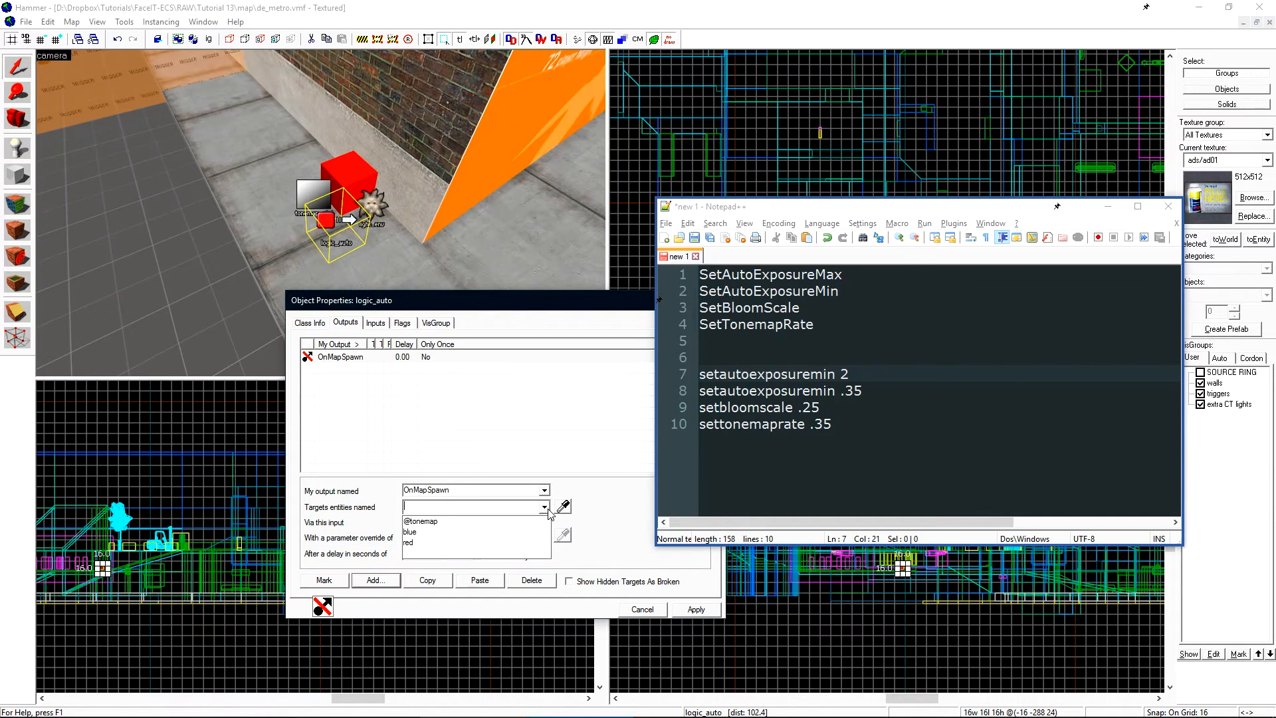
{"action": "left_click", "coordinate": [429, 524]}
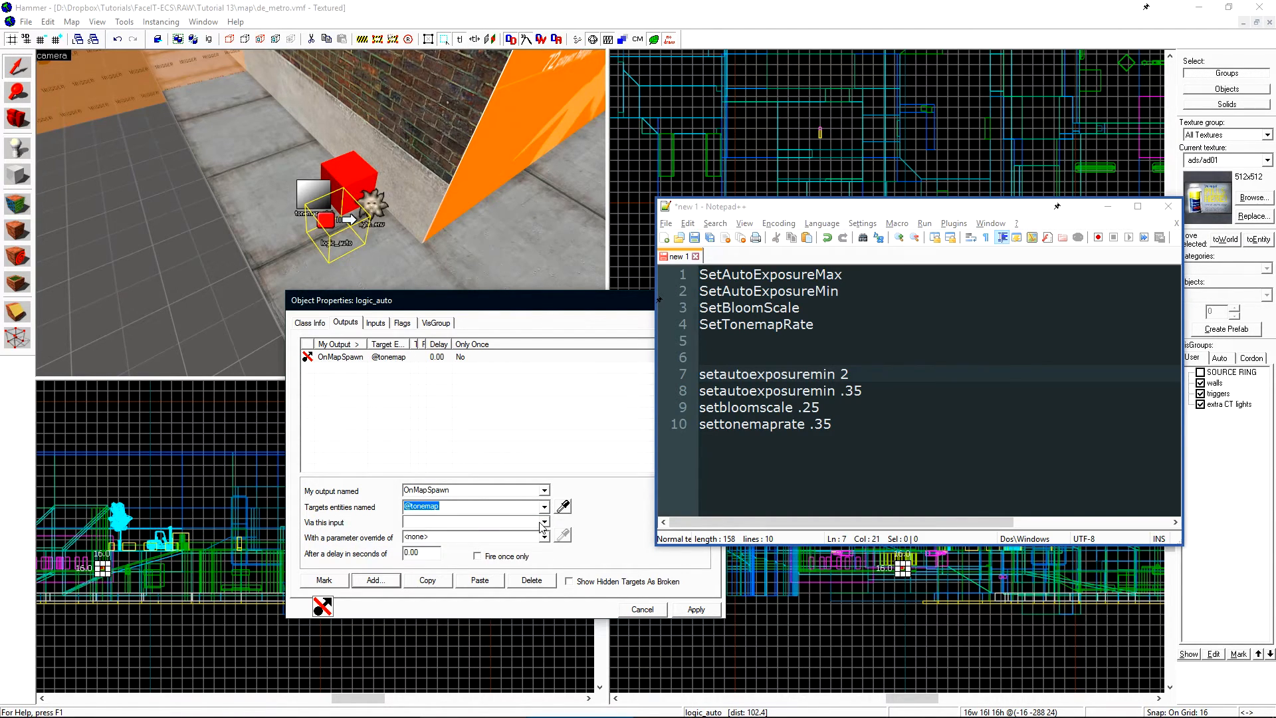
{"action": "left_click", "coordinate": [544, 524]}
{"action": "left_click_drag", "start_coordinate": [545, 543], "coordinate": [546, 567]}
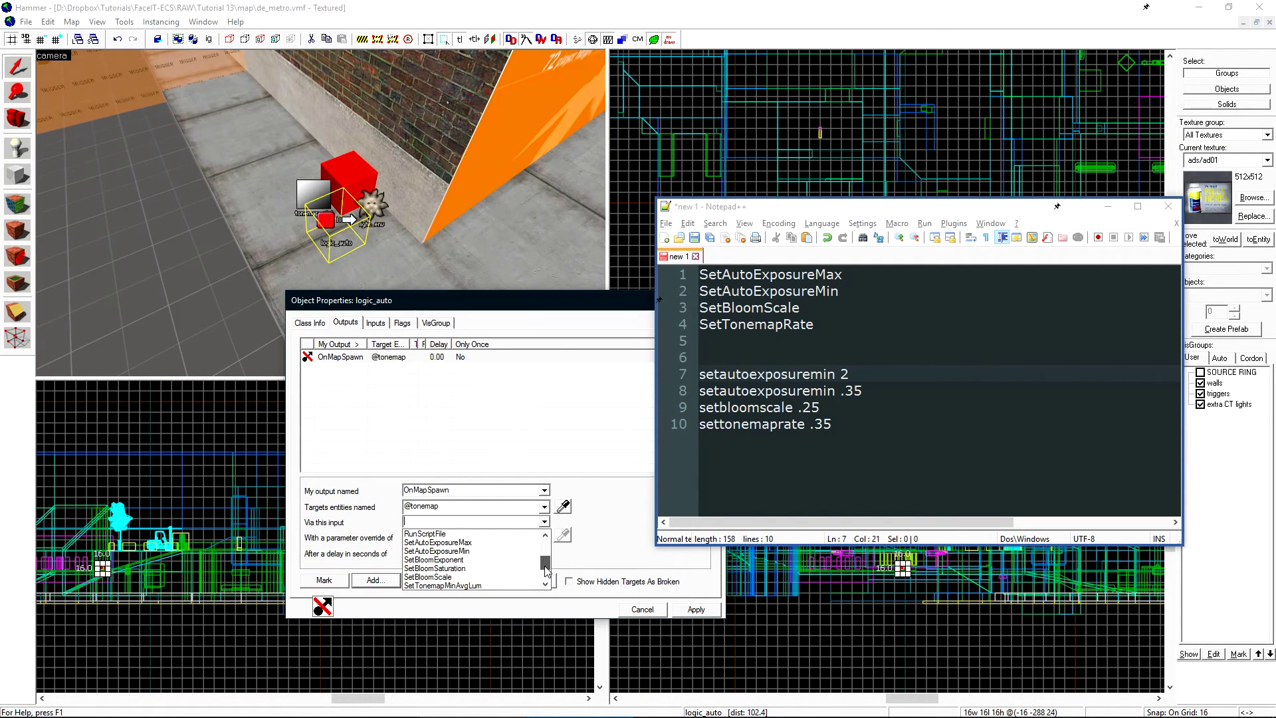
{"action": "left_click", "coordinate": [485, 543]}
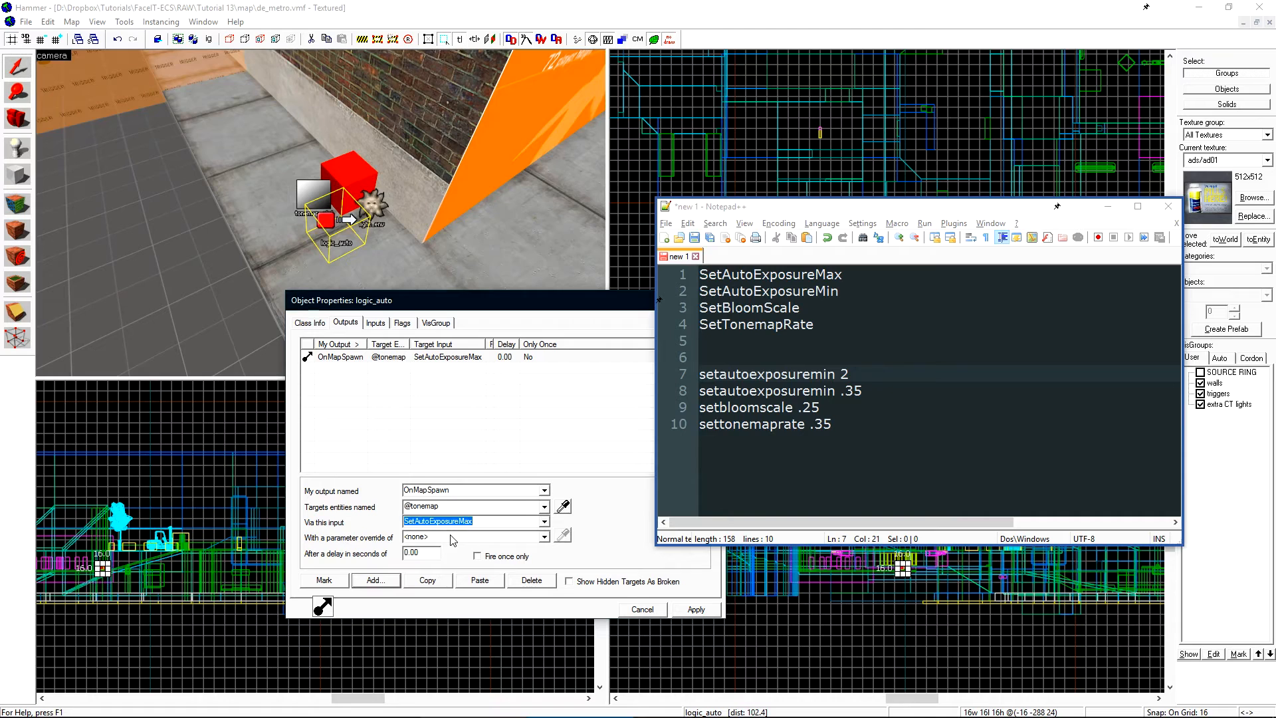
{"action": "left_click", "coordinate": [450, 539]}
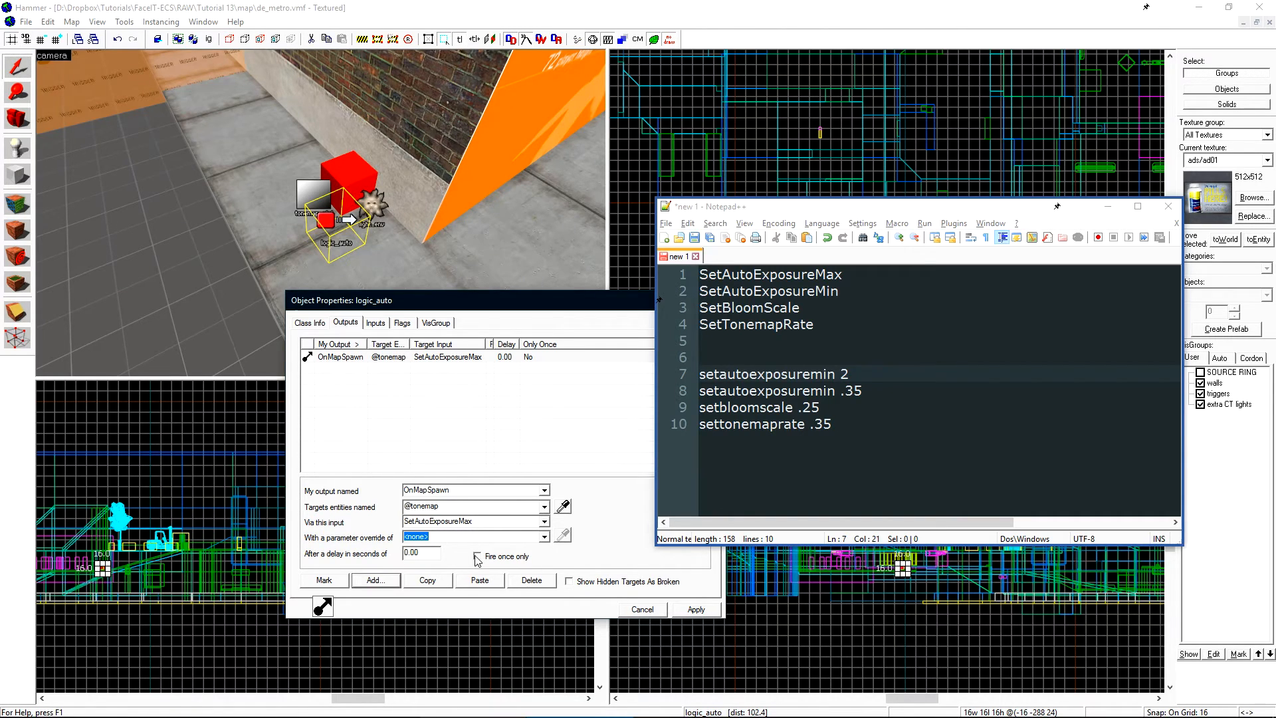
{"action": "type", "text": "2"}
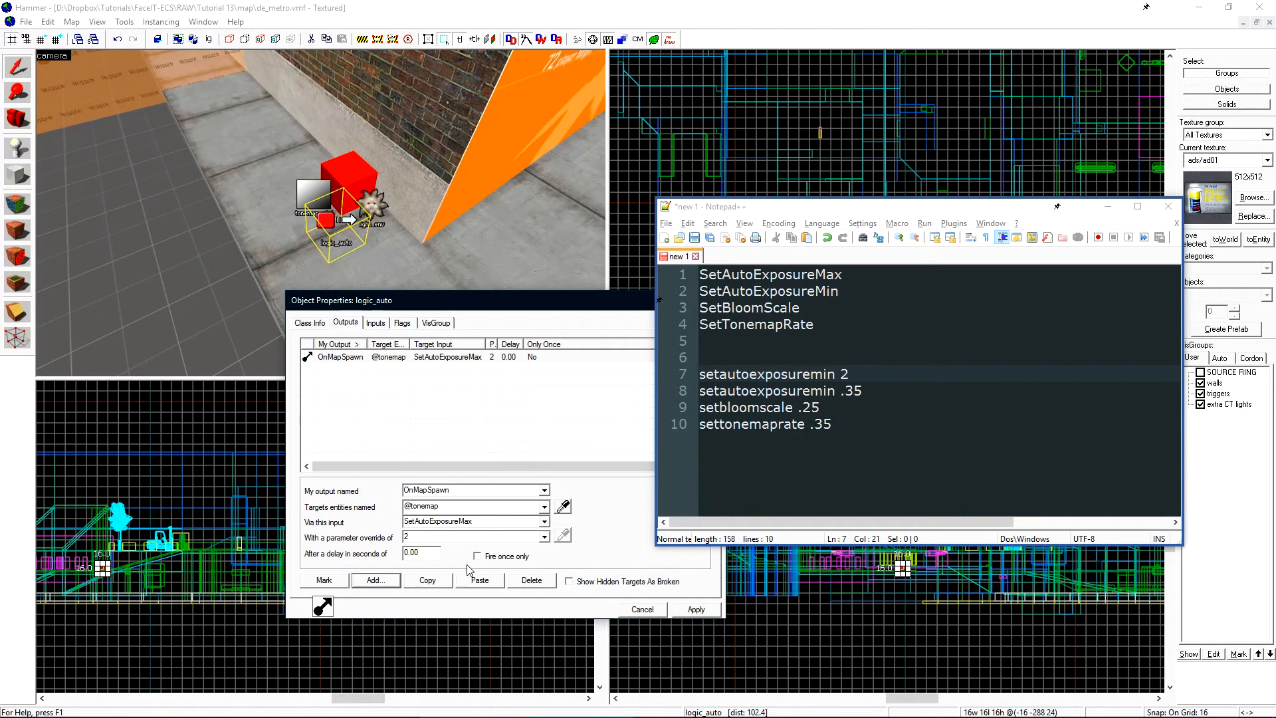
- Paste copies of the output as SetAutoExposureMin .35 and SetBloomScale .25
{"action": "left_click", "coordinate": [344, 357]}
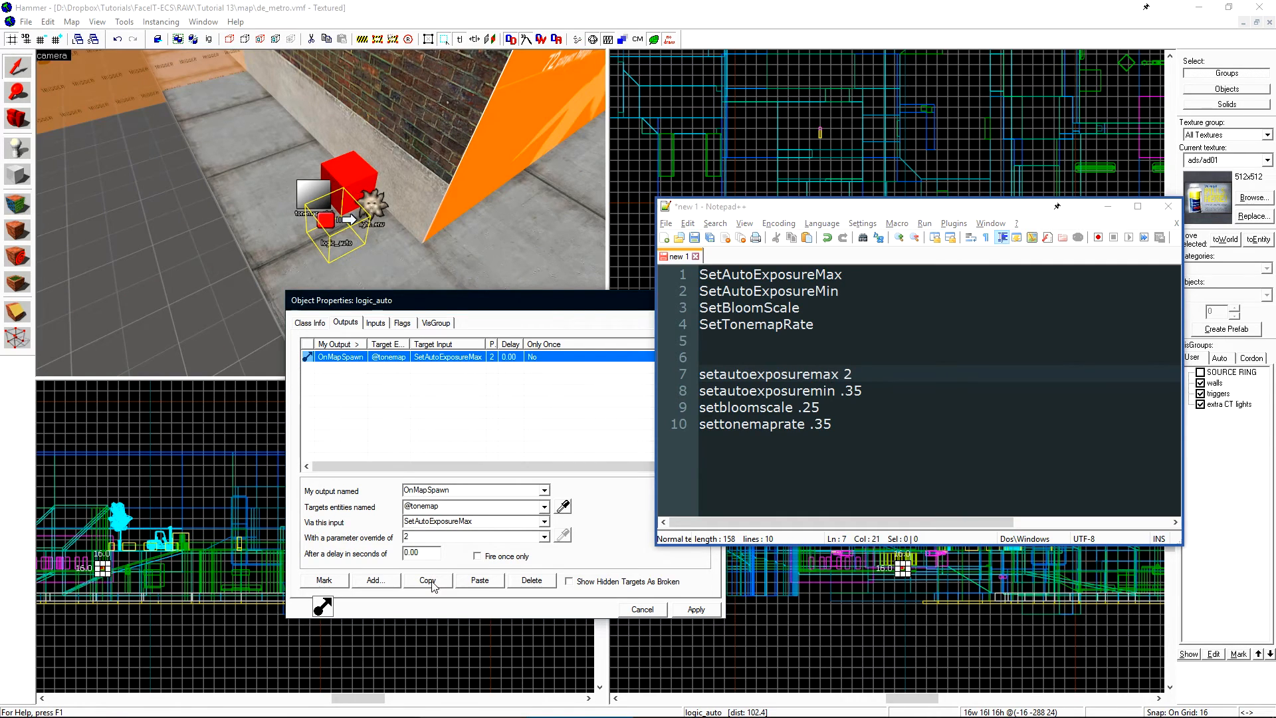
{"action": "left_click", "coordinate": [428, 580]}
{"action": "left_click", "coordinate": [479, 582]}
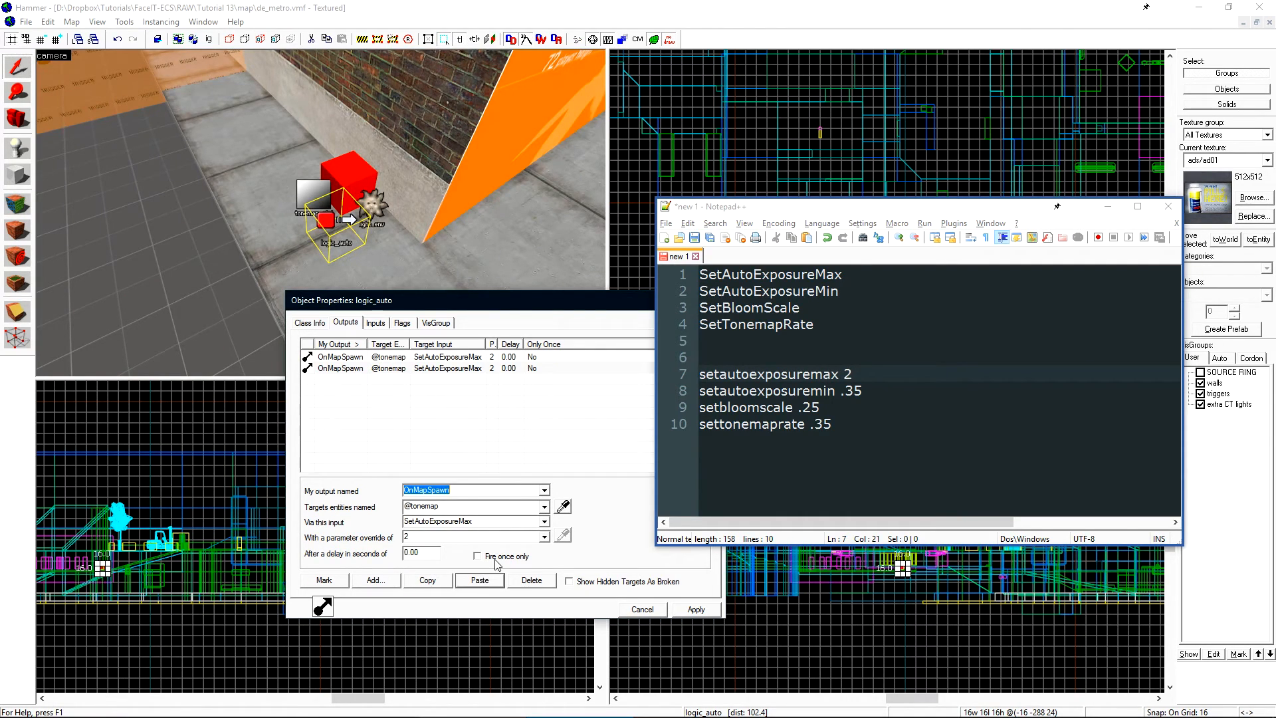
{"action": "left_click", "coordinate": [545, 521]}
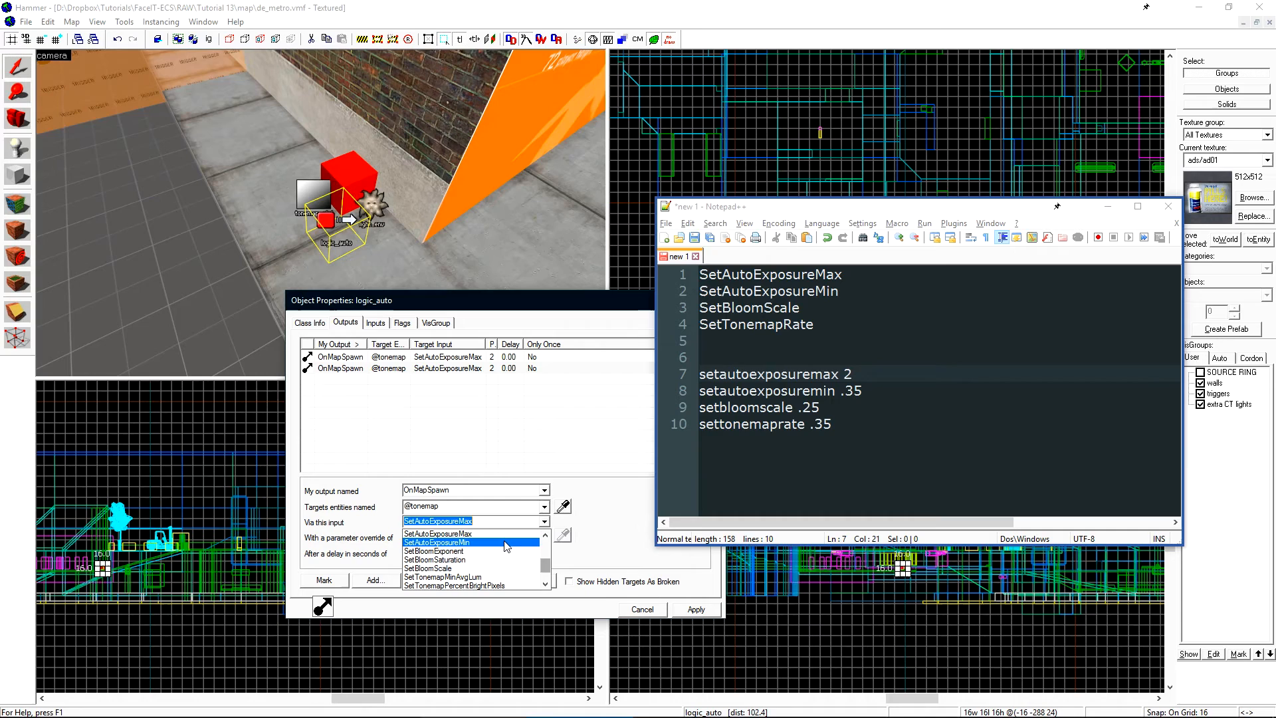
{"action": "left_click", "coordinate": [439, 543]}
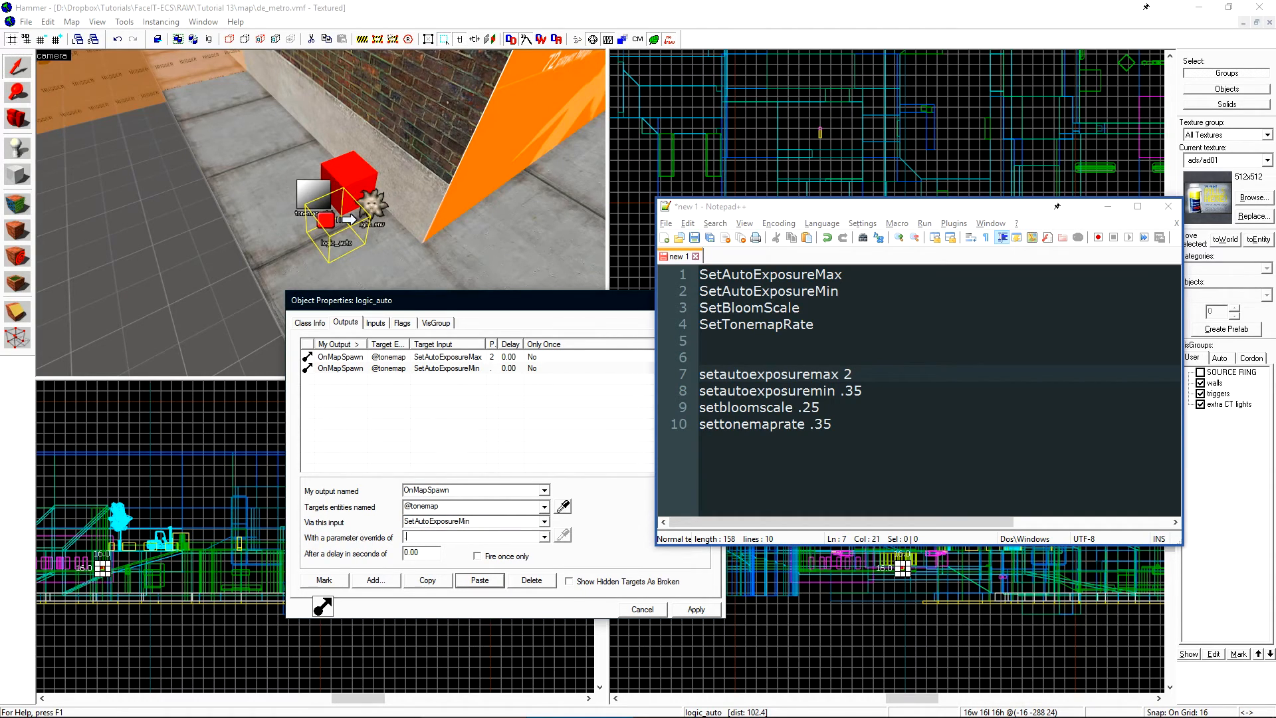
{"action": "type", "text": "35"}
{"action": "left_click", "coordinate": [427, 581]}
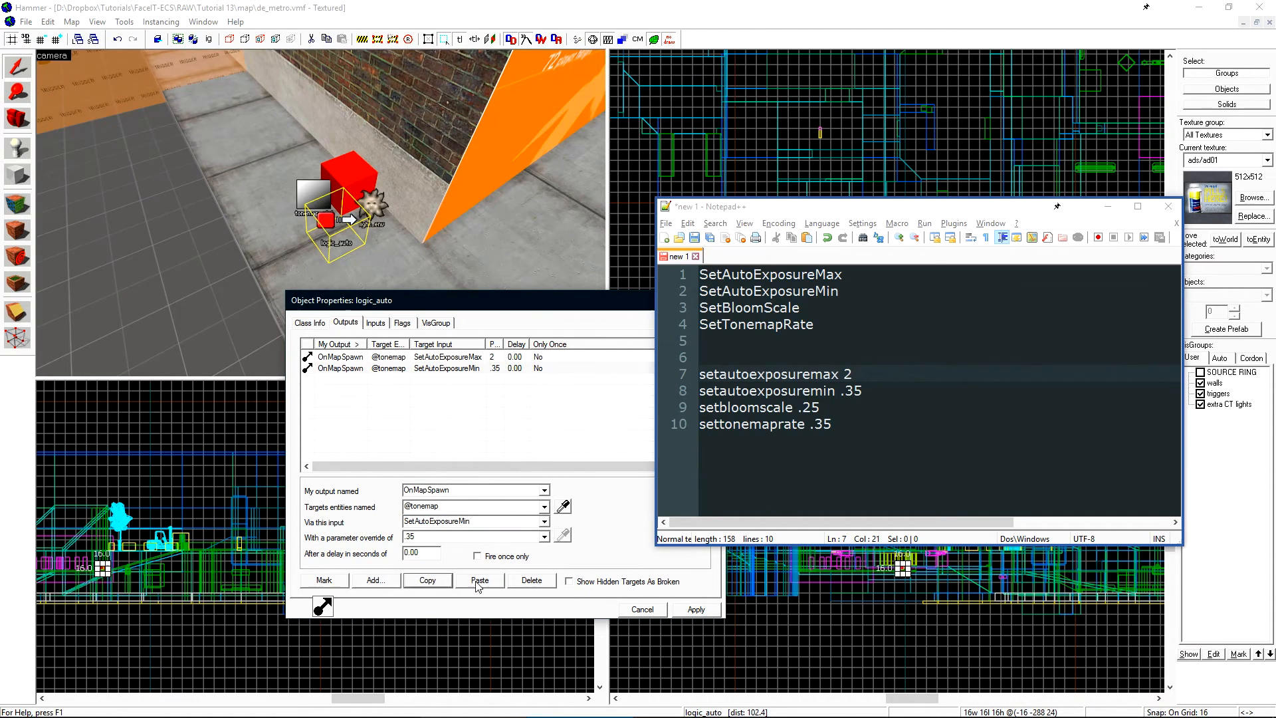
{"action": "left_click", "coordinate": [480, 580]}
{"action": "left_click", "coordinate": [544, 522]}
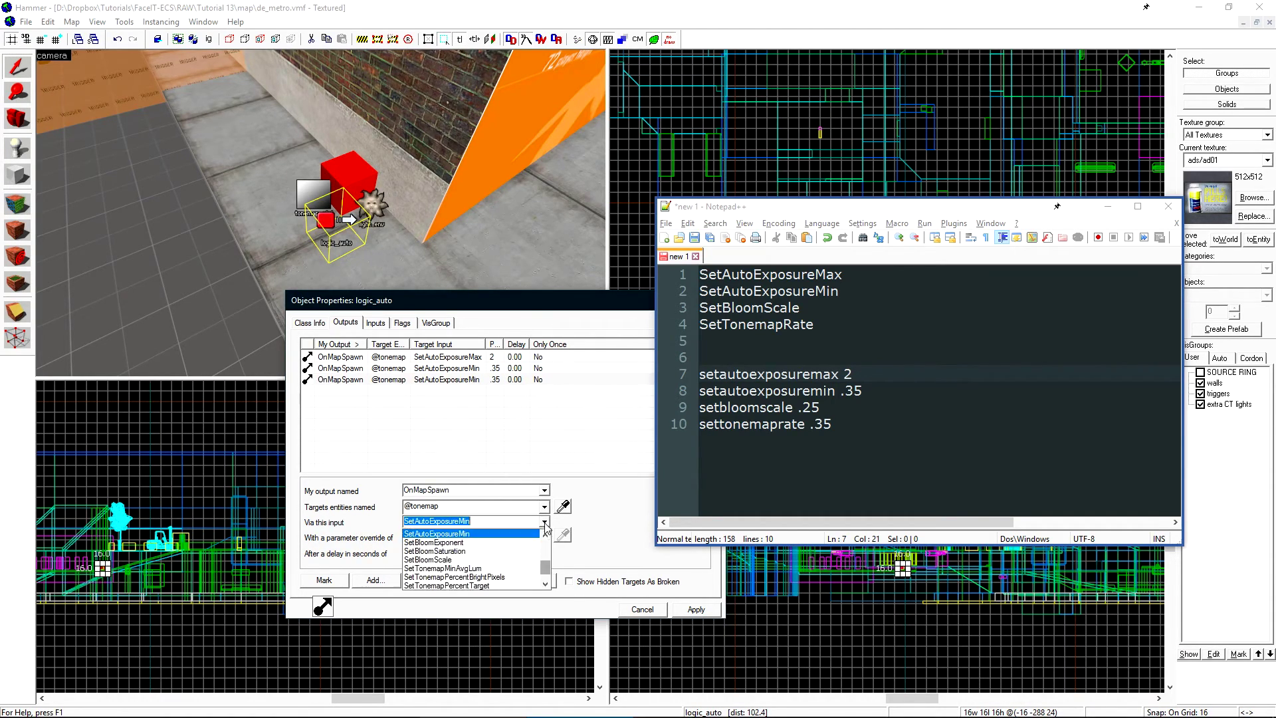
{"action": "left_click", "coordinate": [469, 560]}
{"action": "double_click", "coordinate": [432, 537]}
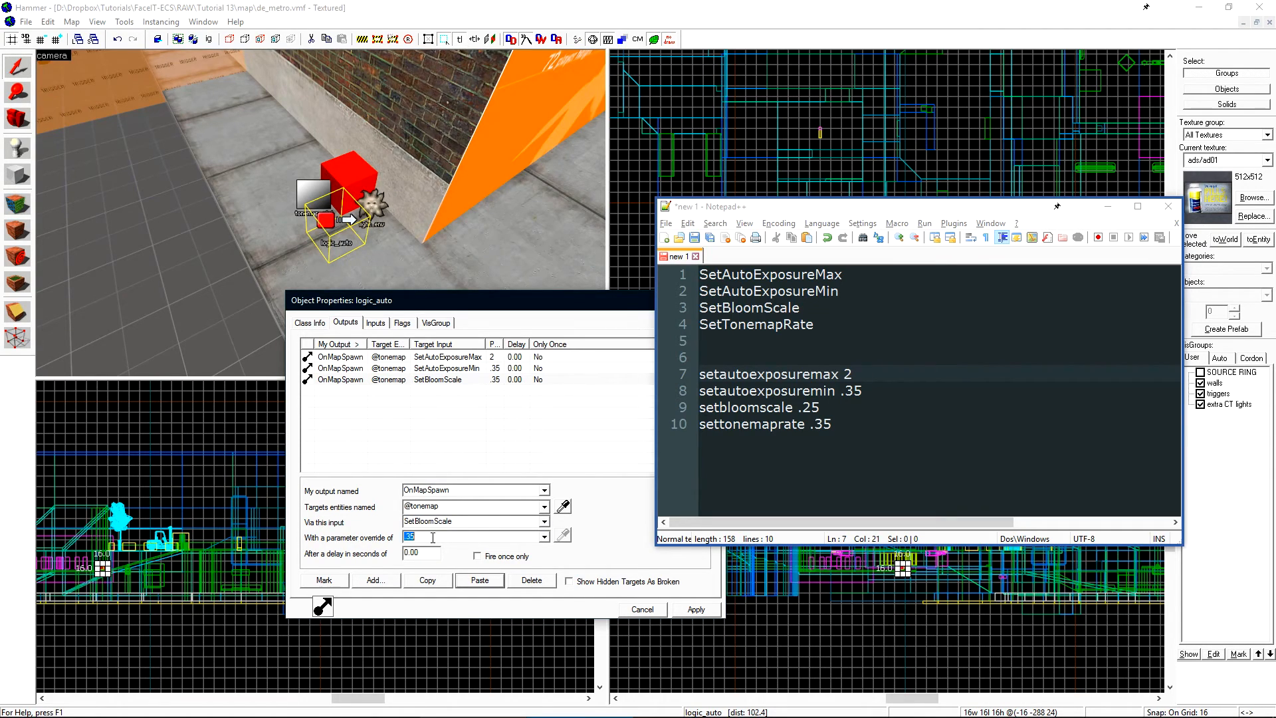
- Paste a fourth output as SetTonemapRate .35 and apply the outputs
{"action": "left_click", "coordinate": [427, 581]}
{"action": "left_click", "coordinate": [479, 582]}
{"action": "left_click", "coordinate": [544, 525]}
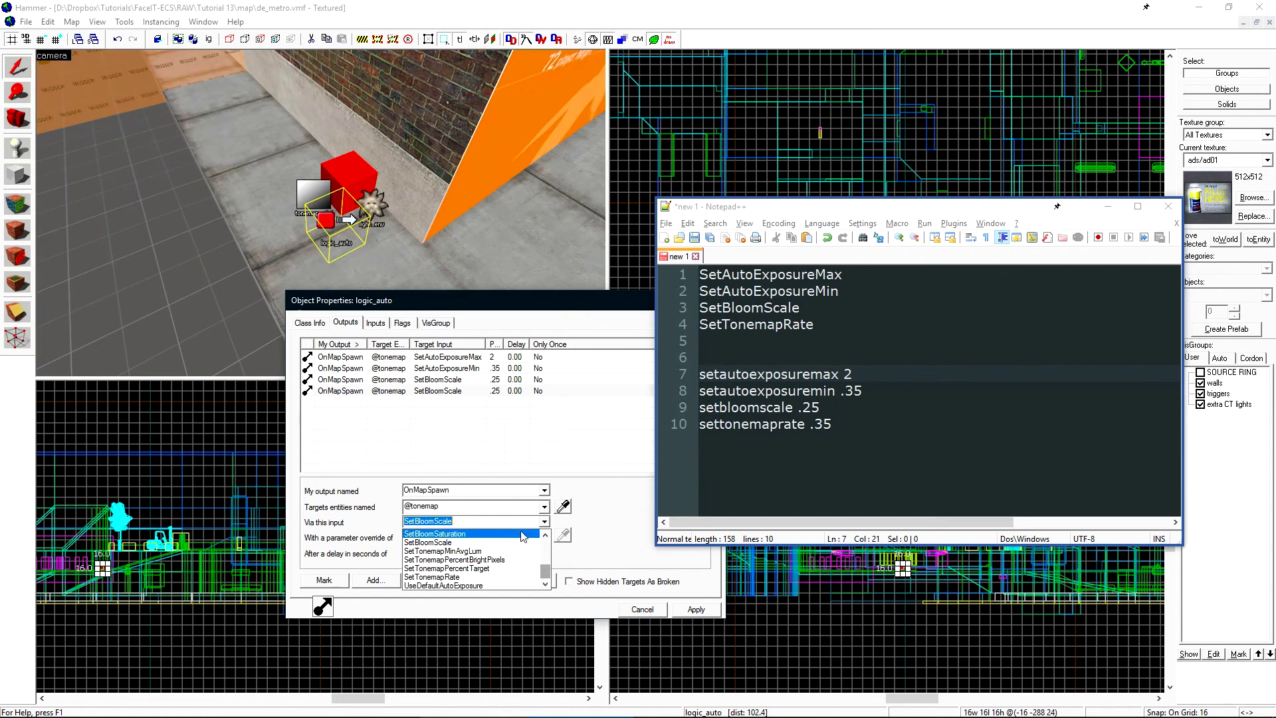
{"action": "left_click", "coordinate": [464, 578]}
{"action": "double_click", "coordinate": [432, 539]}
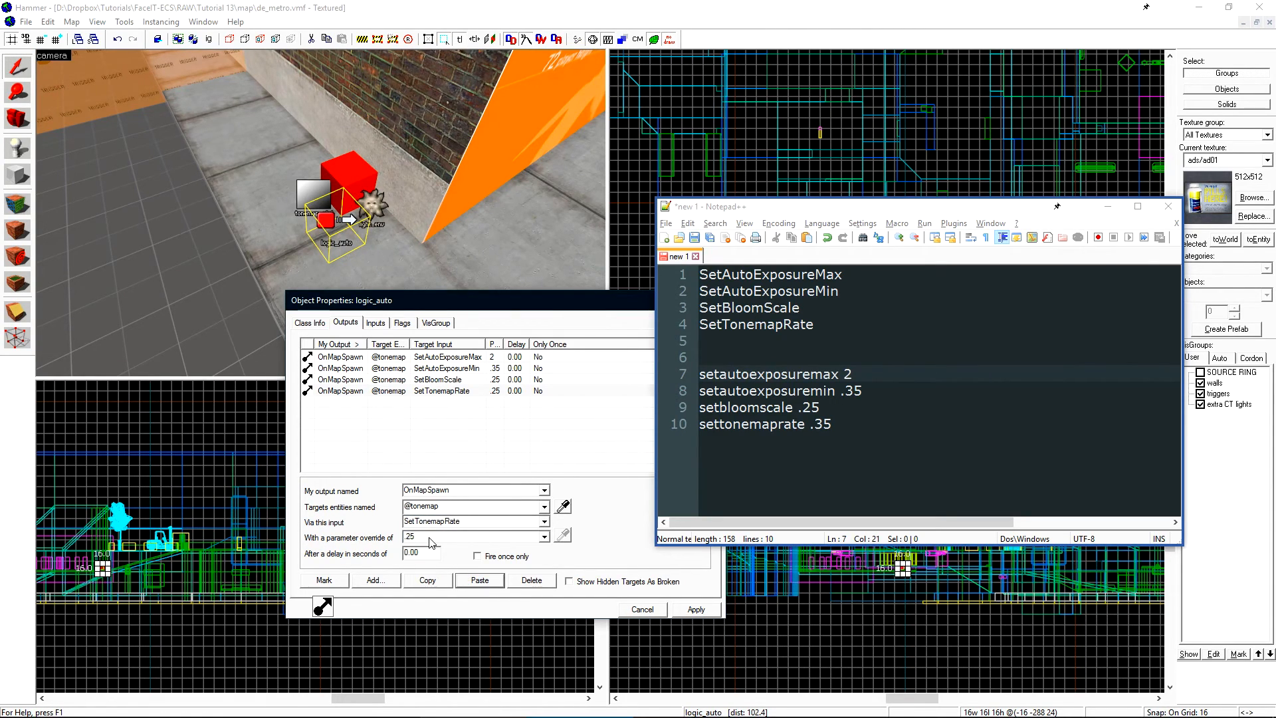
{"action": "key", "text": "BackSpace"}
{"action": "left_click", "coordinate": [697, 609]}
- Dismiss the notes and start the Run Map compile of de_metro again
{"action": "left_click", "coordinate": [643, 609]}
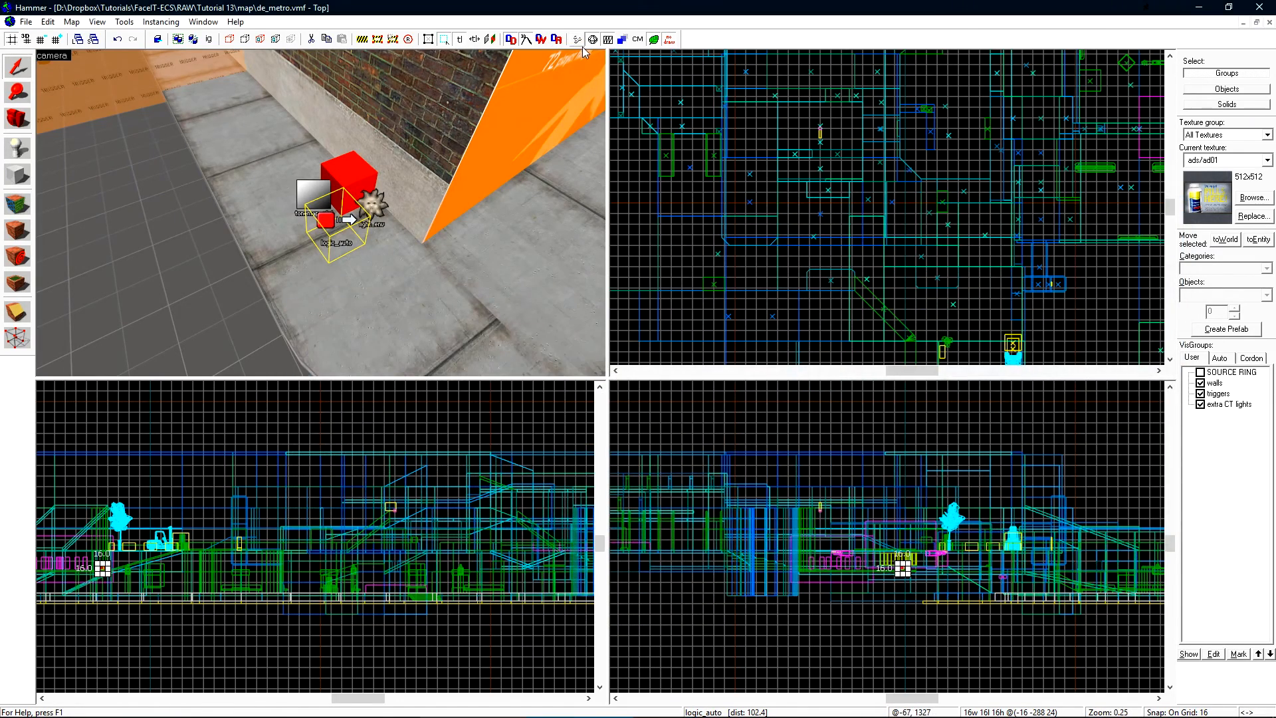
{"action": "left_click", "coordinate": [578, 39]}
{"action": "left_click", "coordinate": [727, 443]}
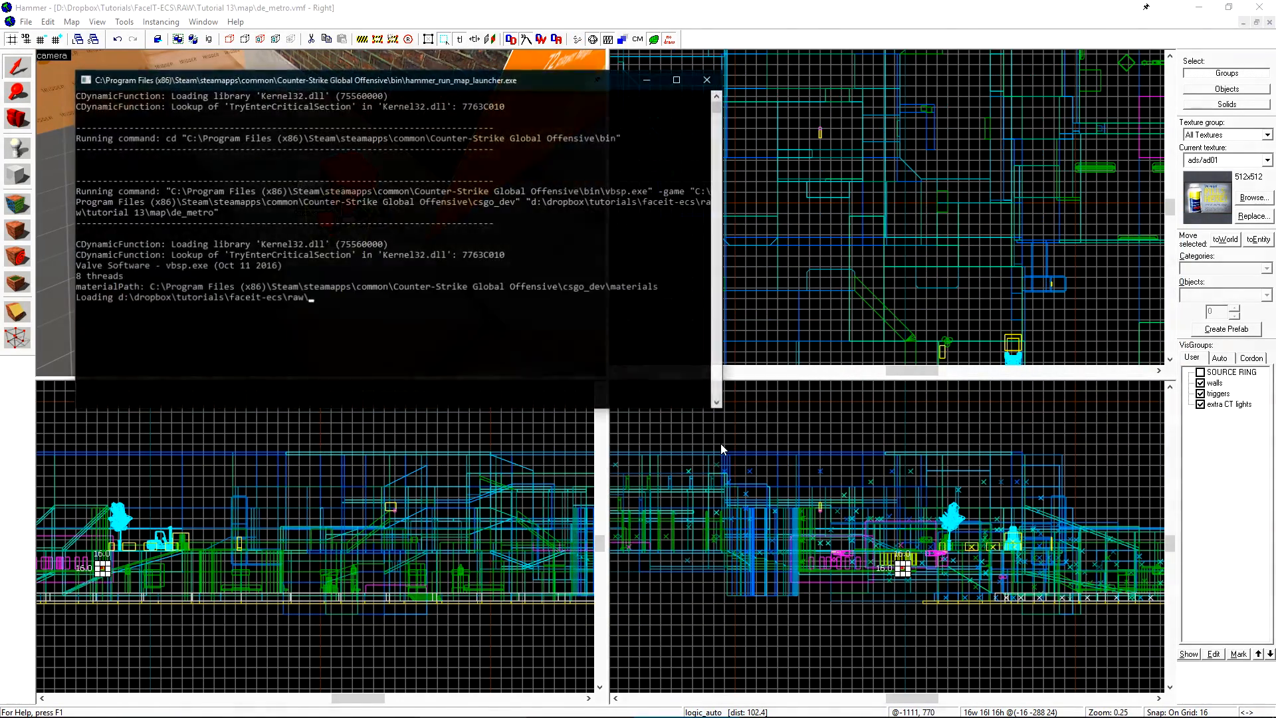